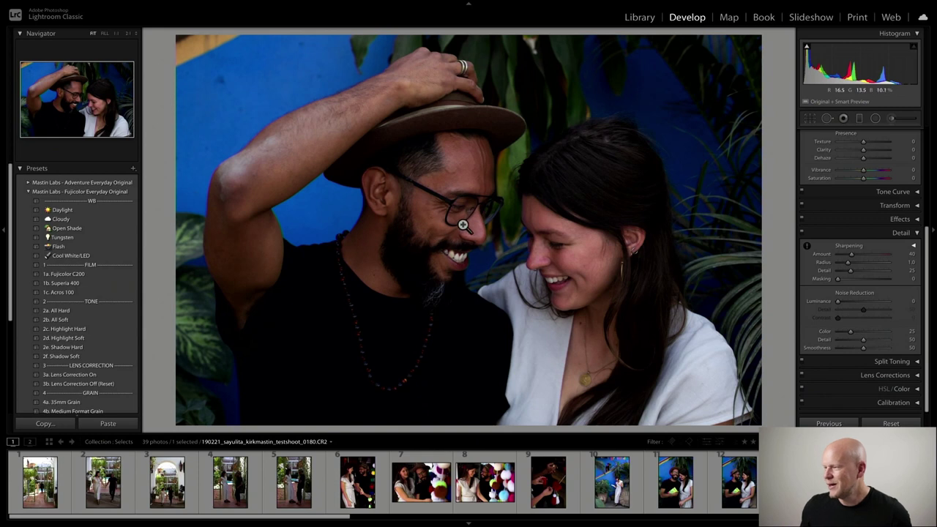
Review the whole set of selected photos in the Library grid and enlarge the thumbnails to four per row.
left_click(639, 17)
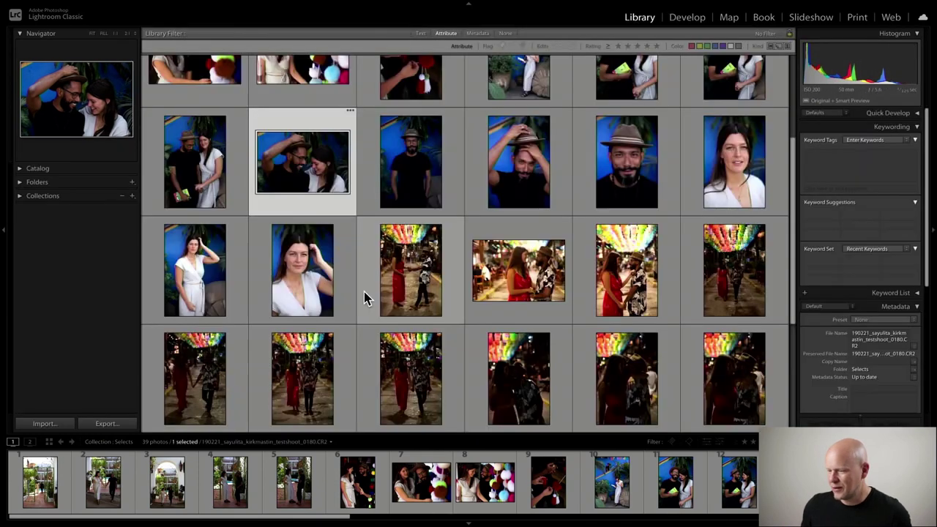
scroll(425, 252, "up", 2)
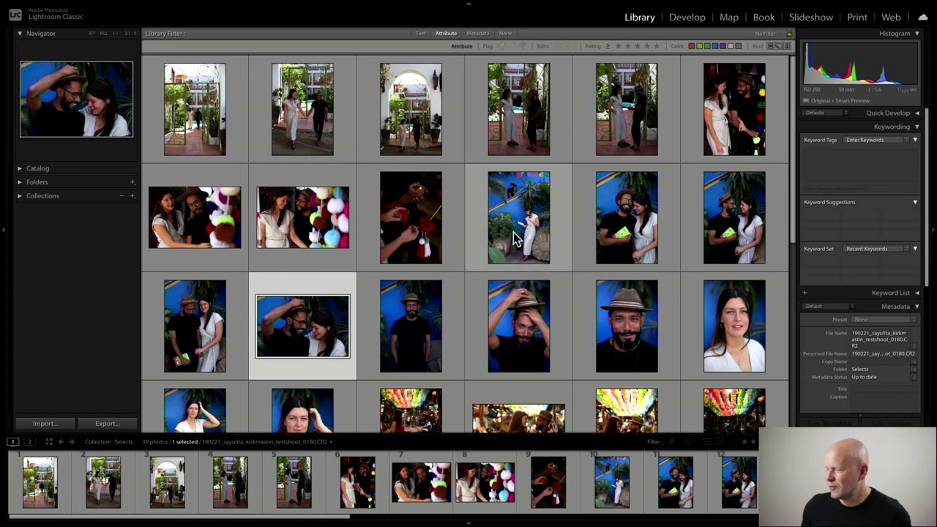
scroll(243, 229, "down", 1)
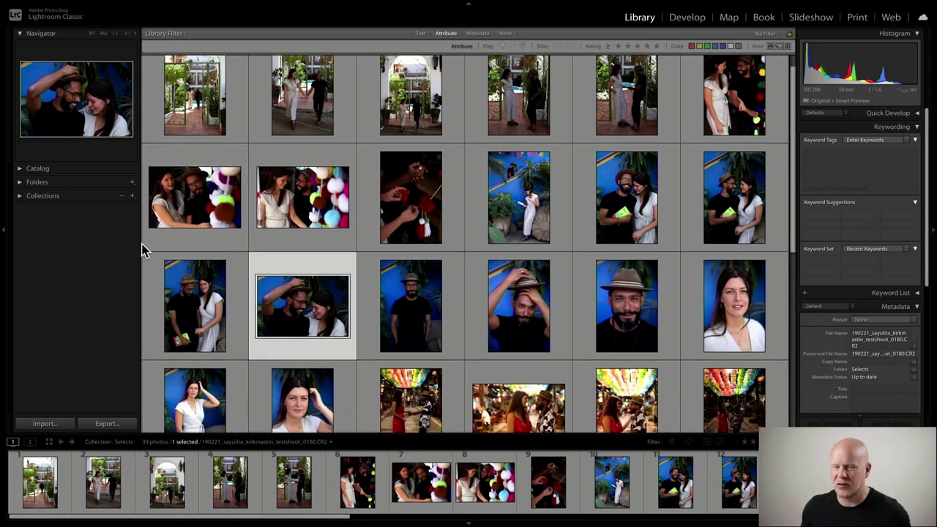
scroll(353, 220, "down", 5)
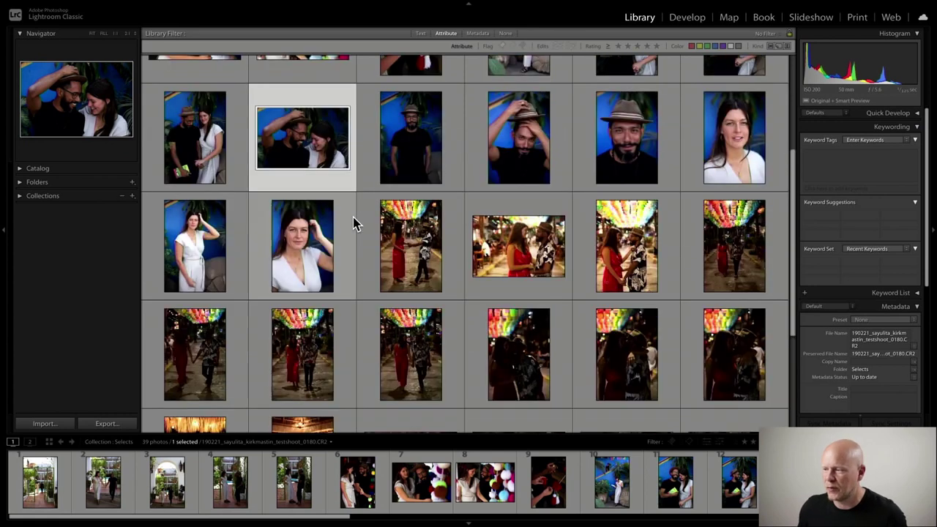
scroll(360, 226, "down", 4)
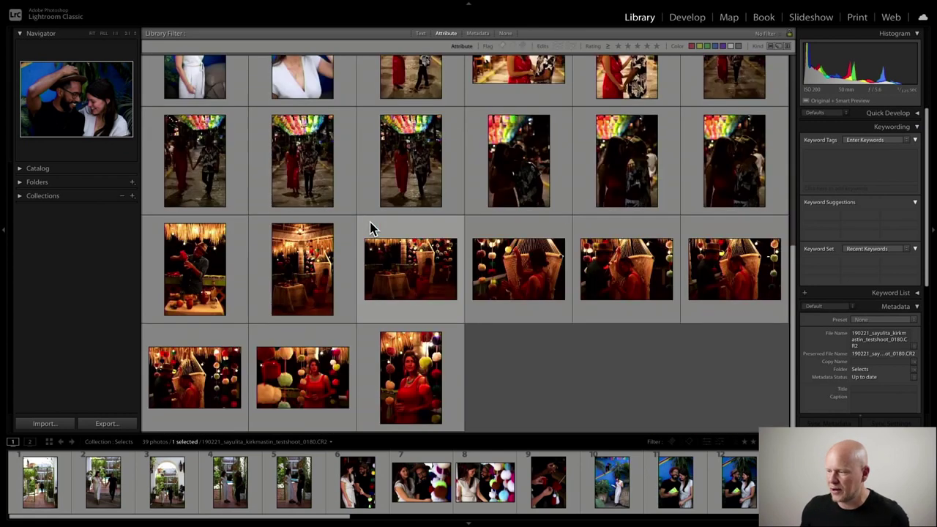
scroll(370, 227, "up", 9)
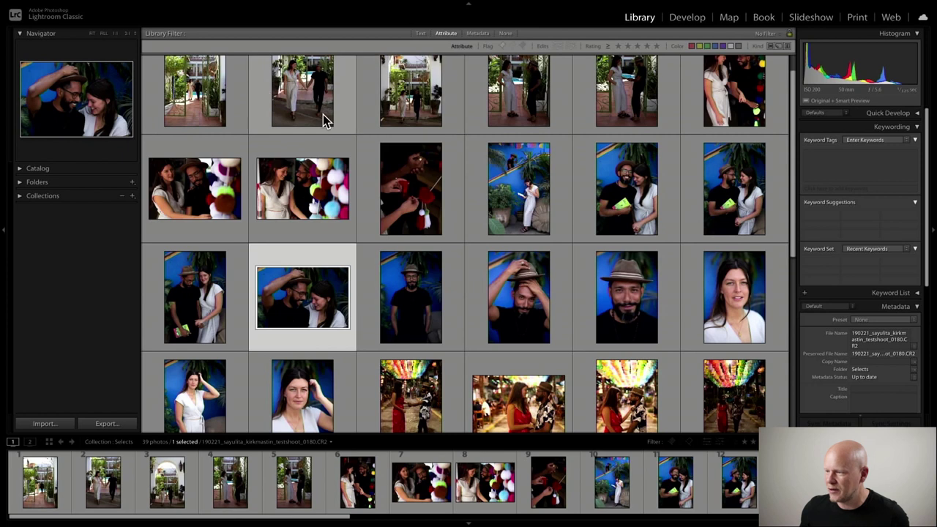
scroll(327, 120, "up", 1)
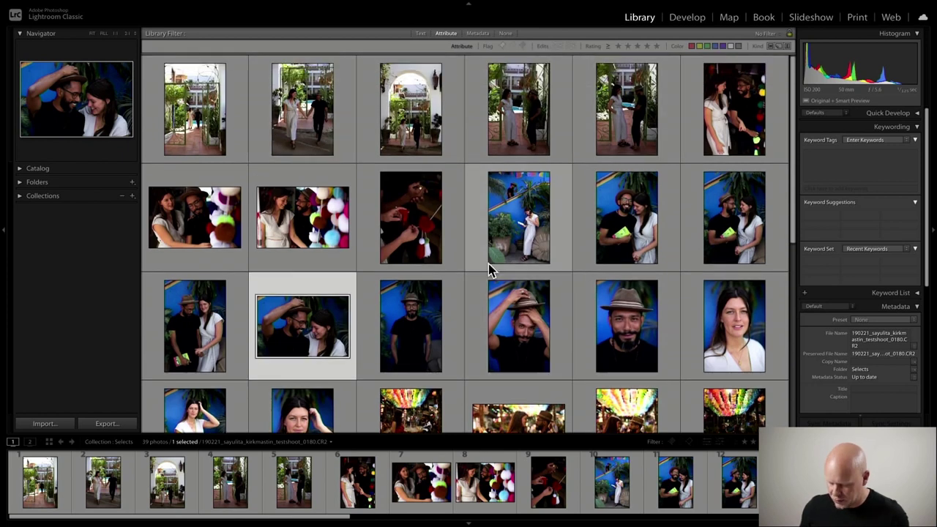
key("equal")
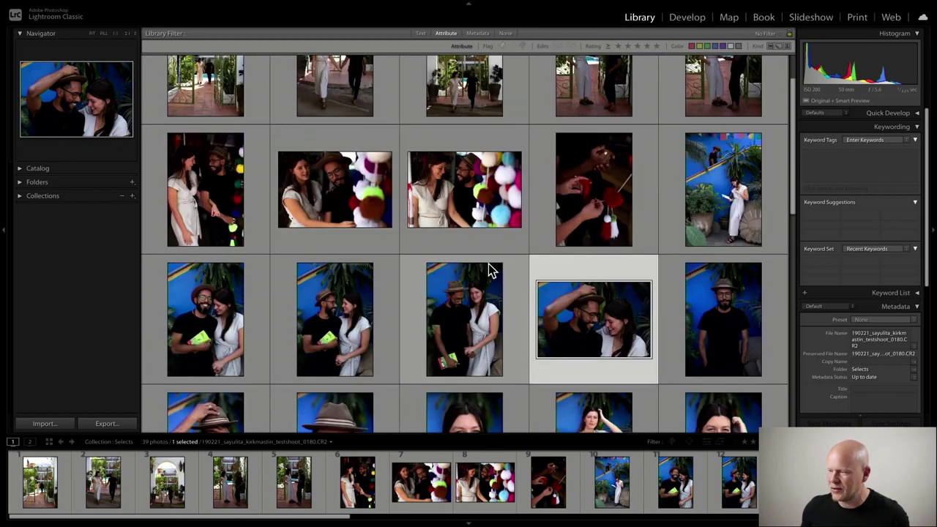
key("equal")
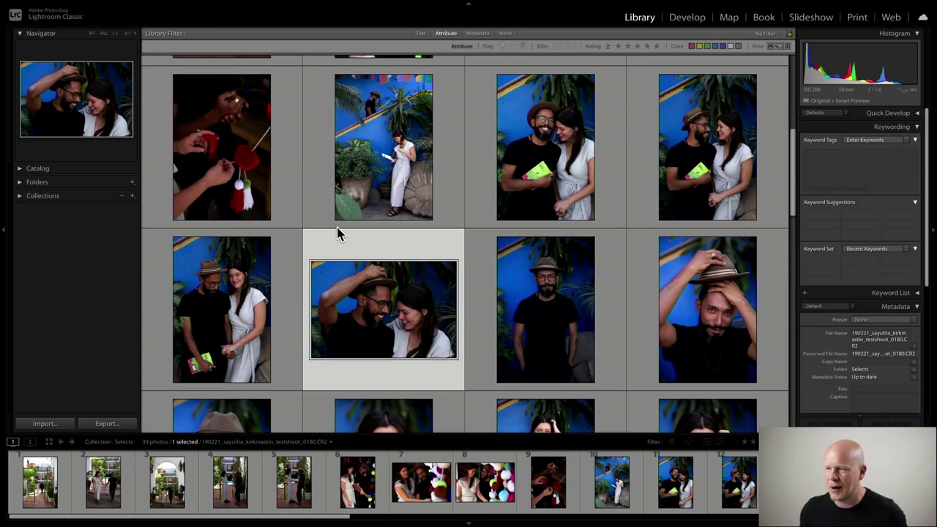
scroll(339, 234, "up", 9)
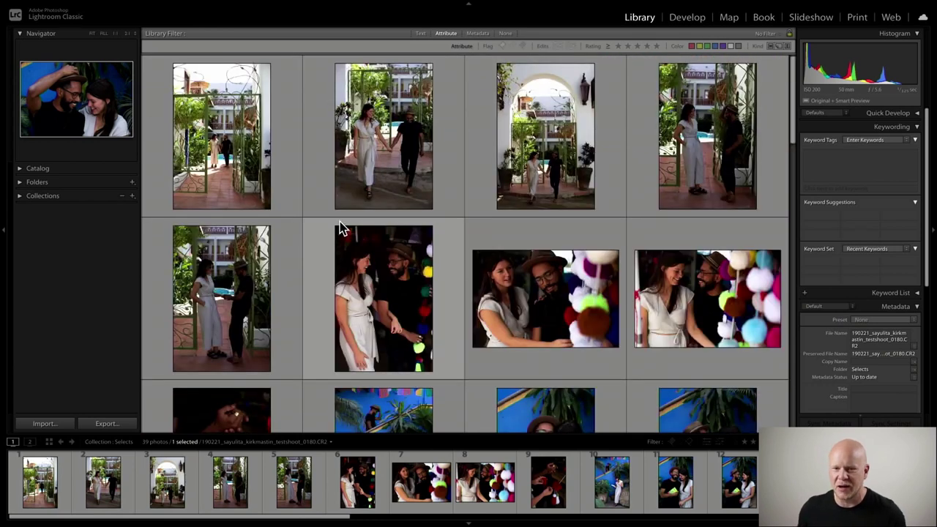
Set the exposure of the close-up couple photo to +1.05 in Develop and look over the Adventure and Fujicolor Everyday preset groups.
left_click(685, 18)
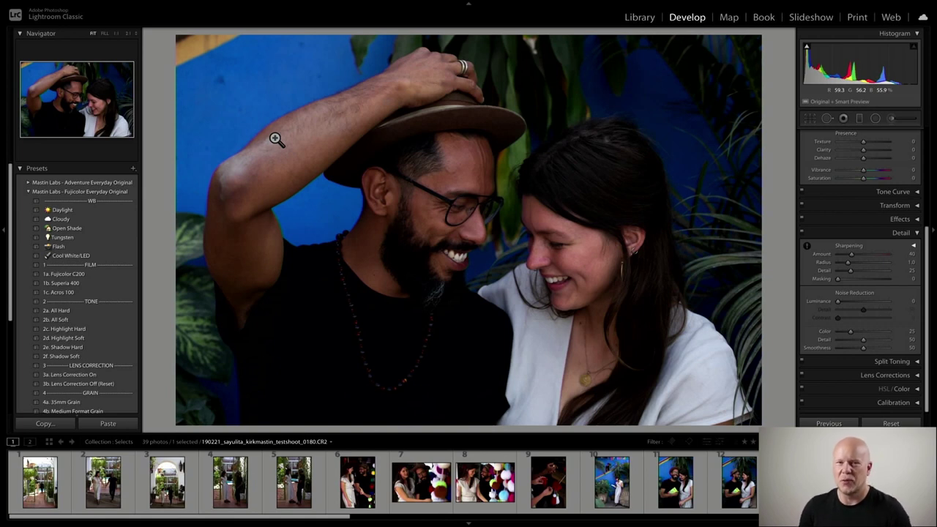
left_click(28, 182)
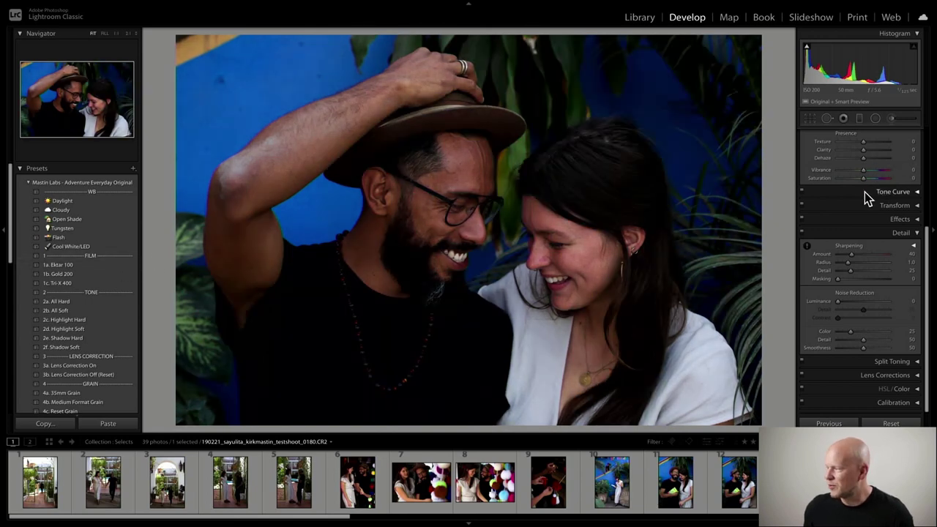
scroll(867, 194, "up", 5)
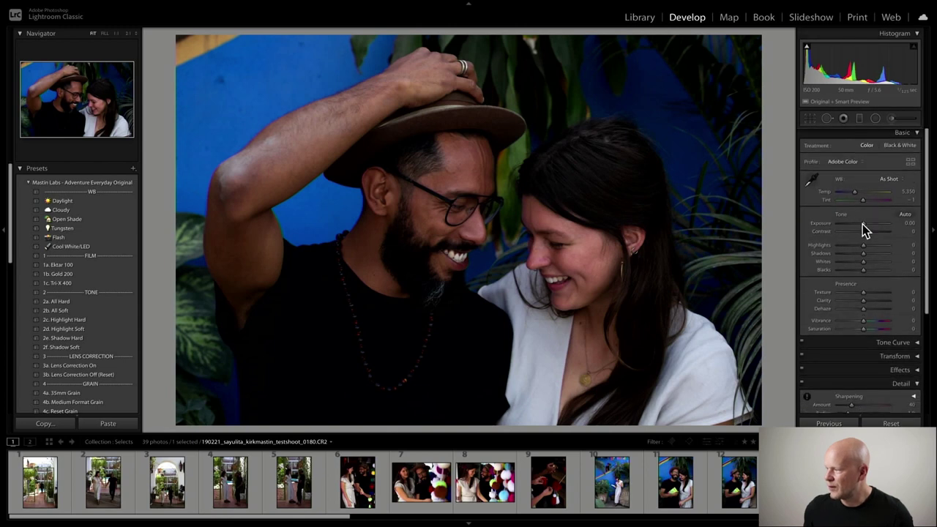
left_click_drag(864, 224, 869, 224)
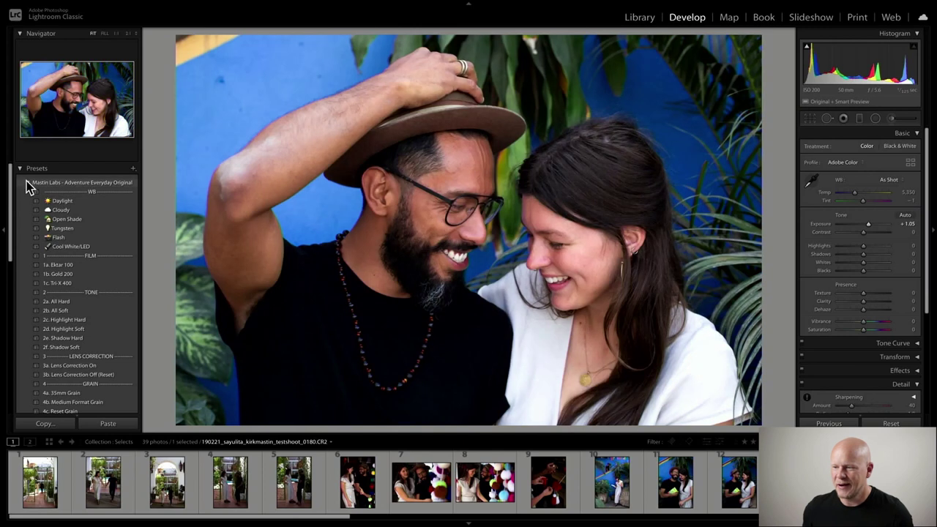
left_click(27, 183)
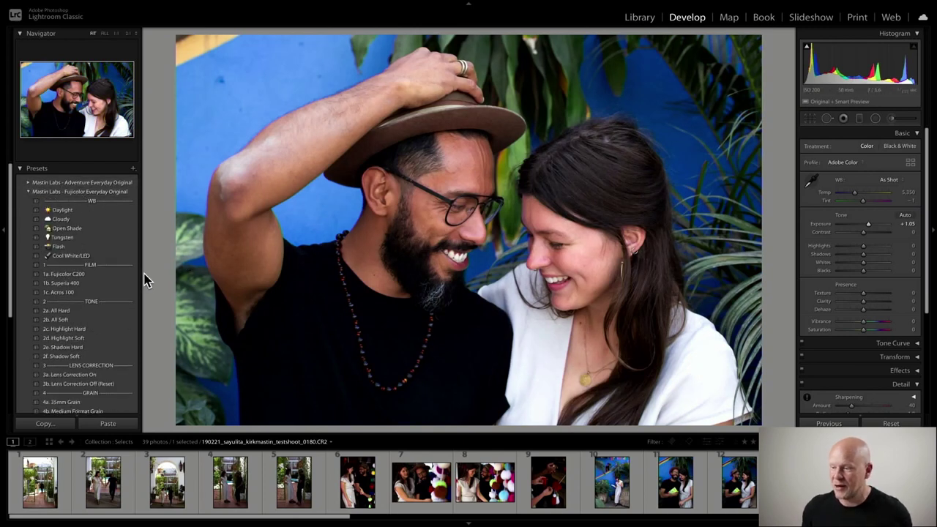
mouse_move(124, 284)
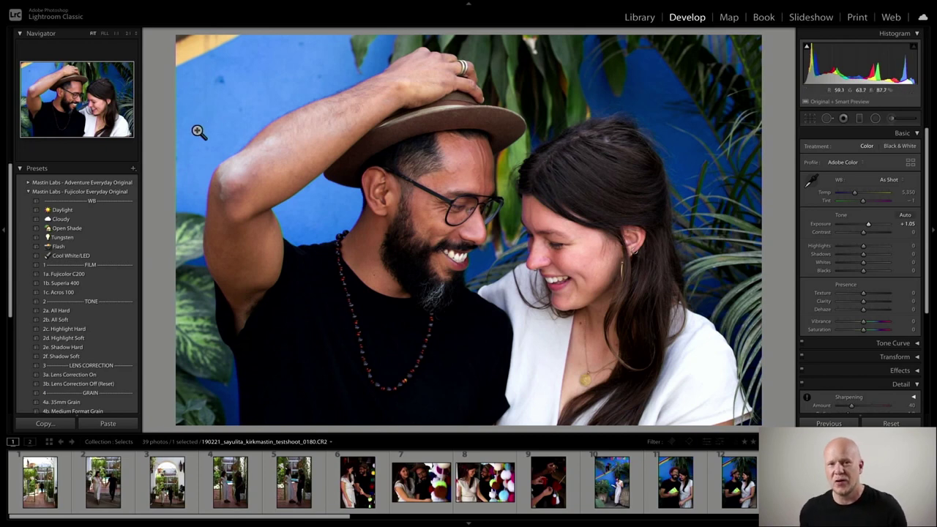
Select the collection's first photo, the couple behind the green garden gate, and open it in Develop.
left_click(647, 19)
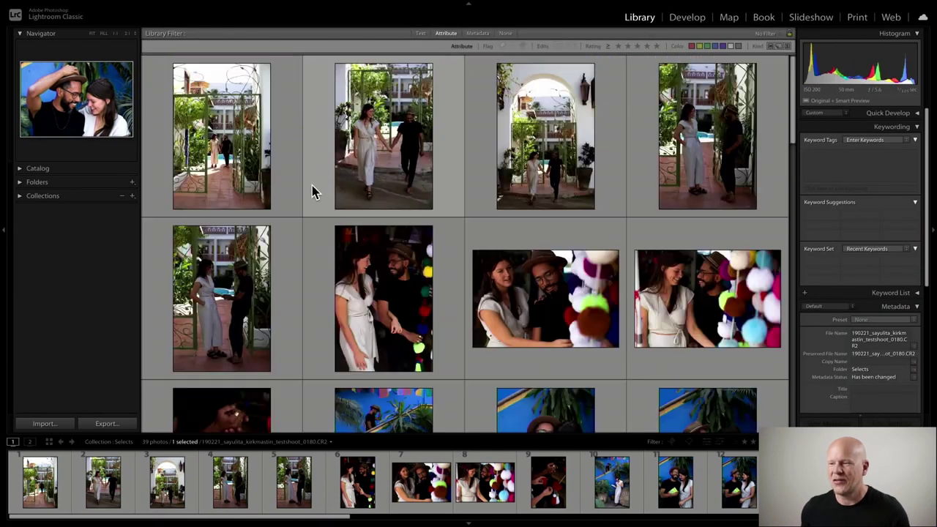
scroll(313, 193, "up", 3)
left_click(226, 188)
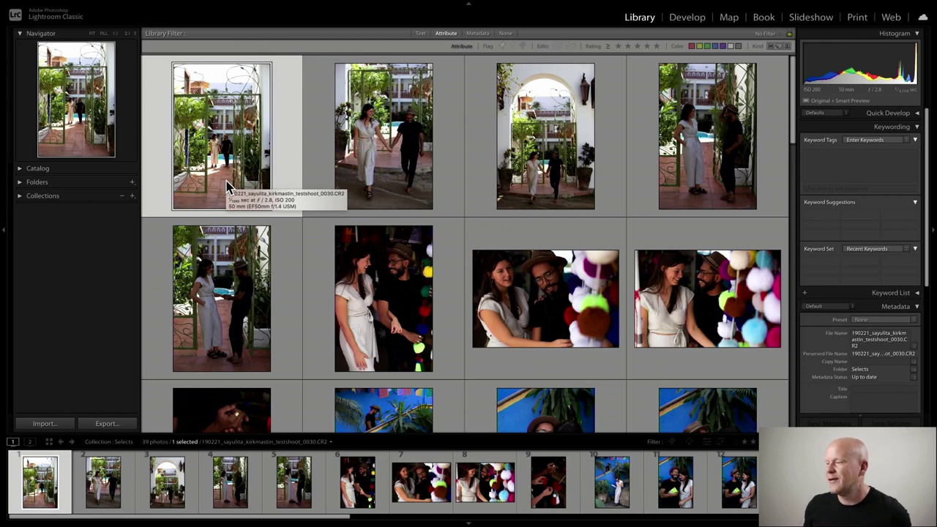
double_click(237, 179)
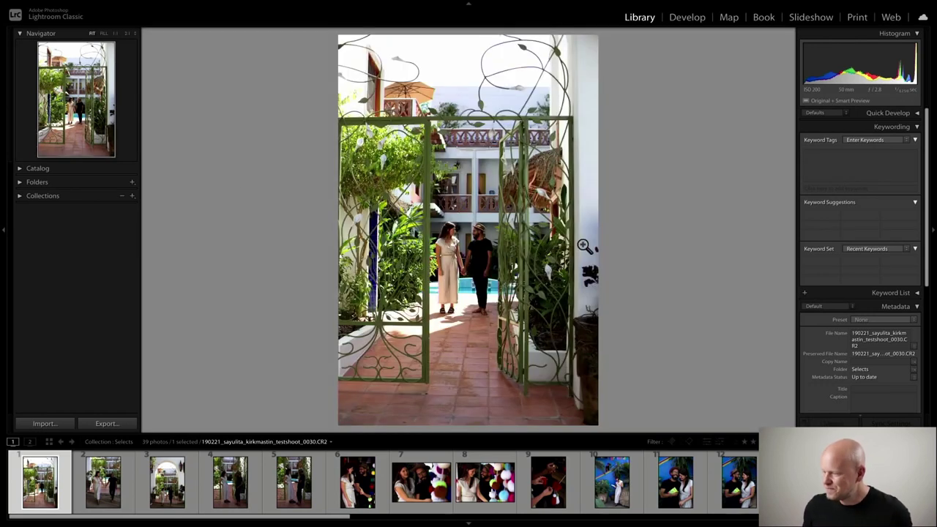
left_click(688, 18)
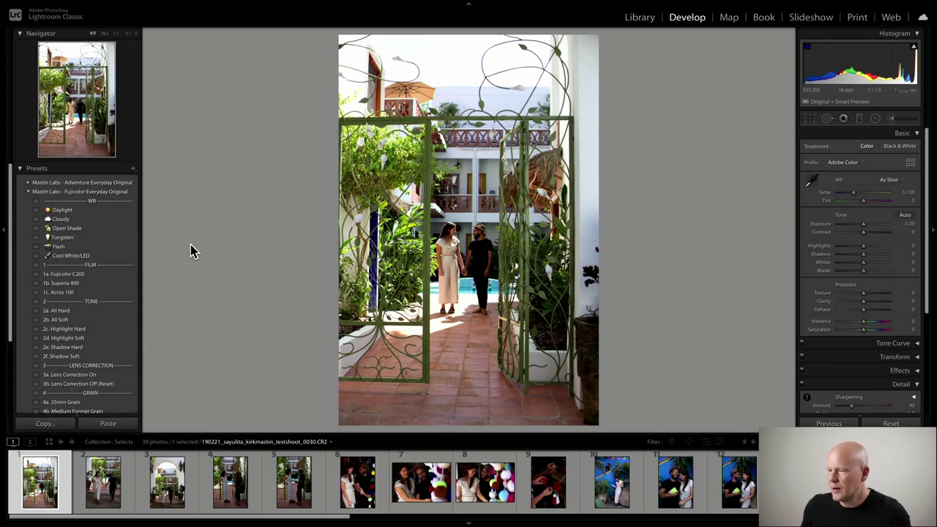
left_click(138, 274)
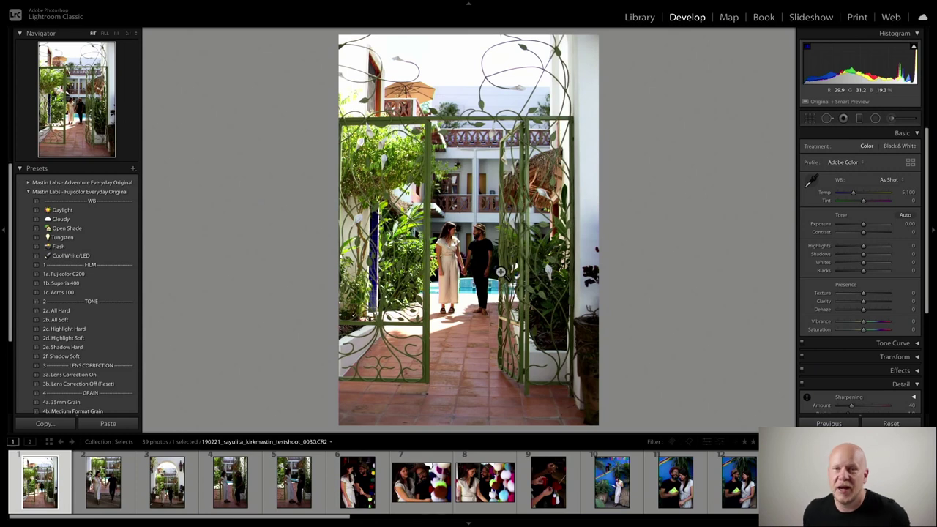
Examine the couple, the gate and the sunlit tile path of the unedited photo at full magnification.
left_click_drag(500, 272, 455, 115)
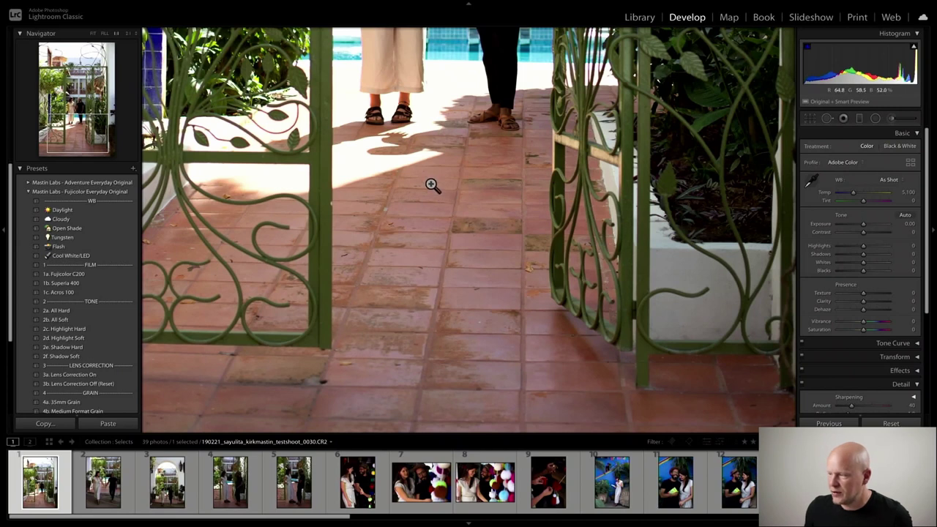
left_click_drag(432, 185, 413, 307)
left_click_drag(265, 271, 353, 313)
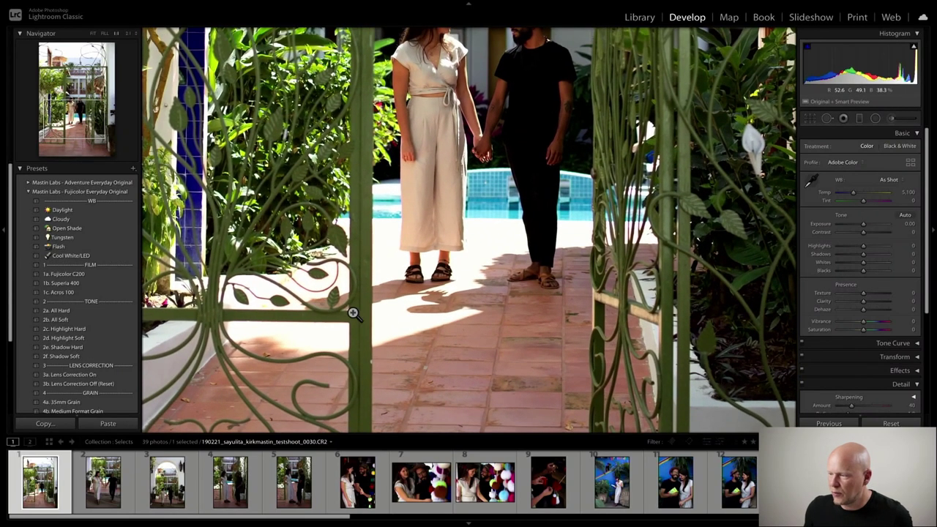
left_click_drag(415, 190, 406, 249)
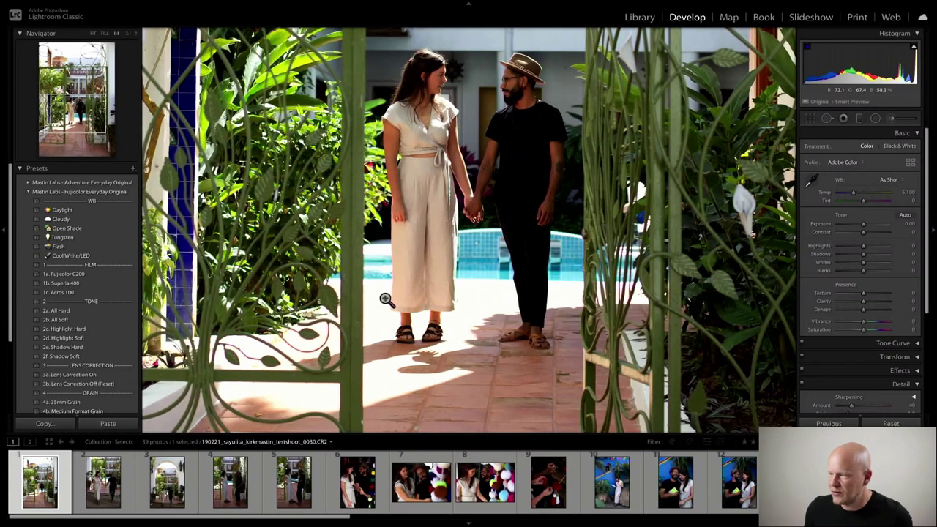
left_click_drag(432, 331, 362, 255)
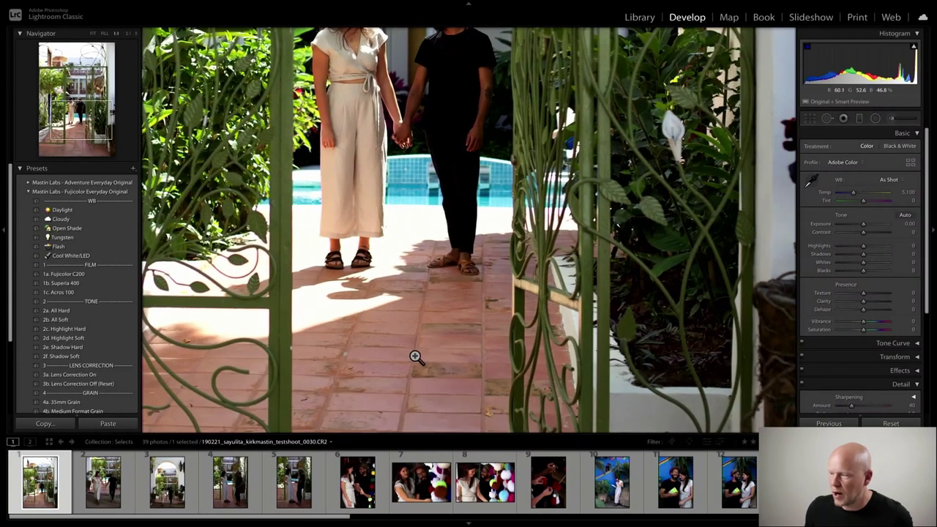
left_click(409, 310)
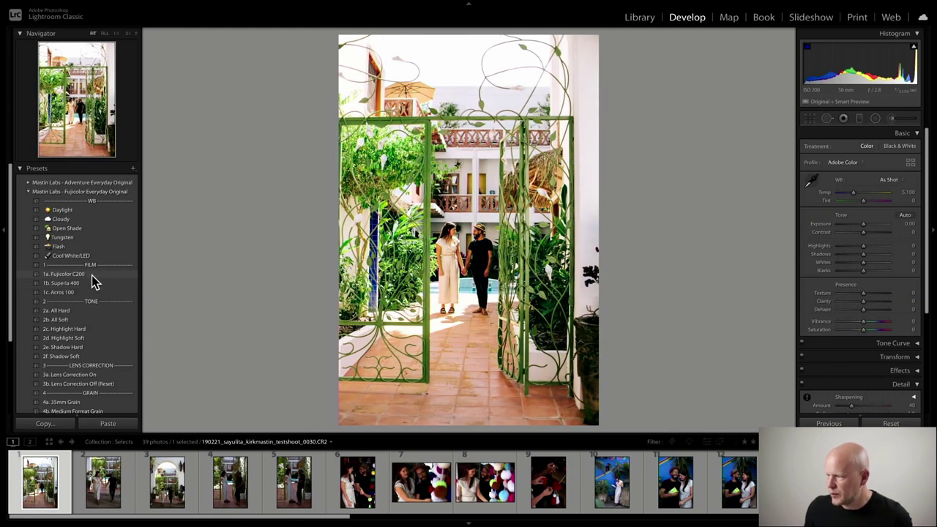
Apply the Fujicolor C200 film preset to the gate photo and check the couple up close.
left_click(93, 275)
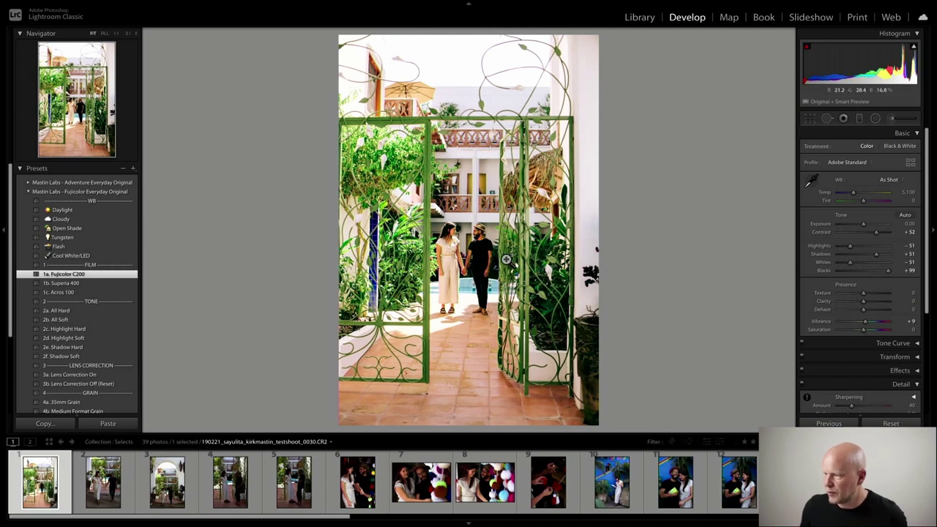
left_click(475, 282)
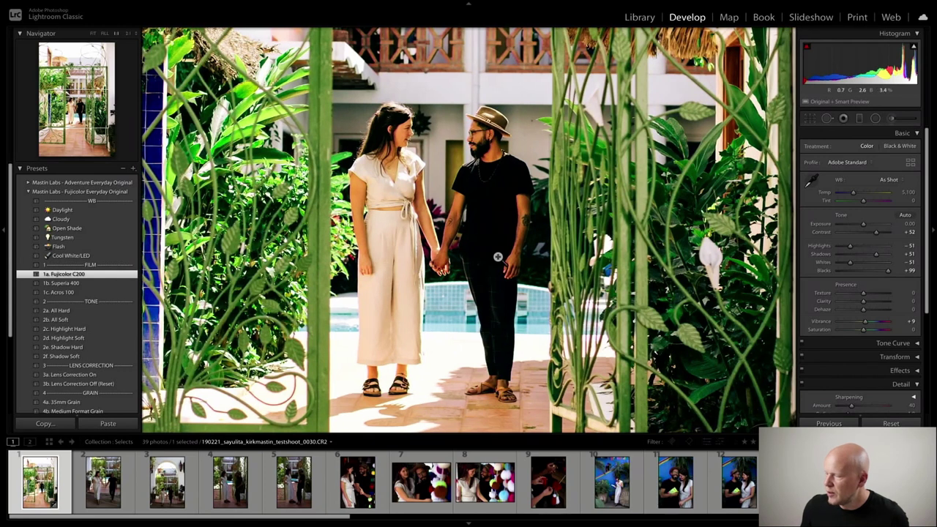
scroll(435, 261, "down", 3)
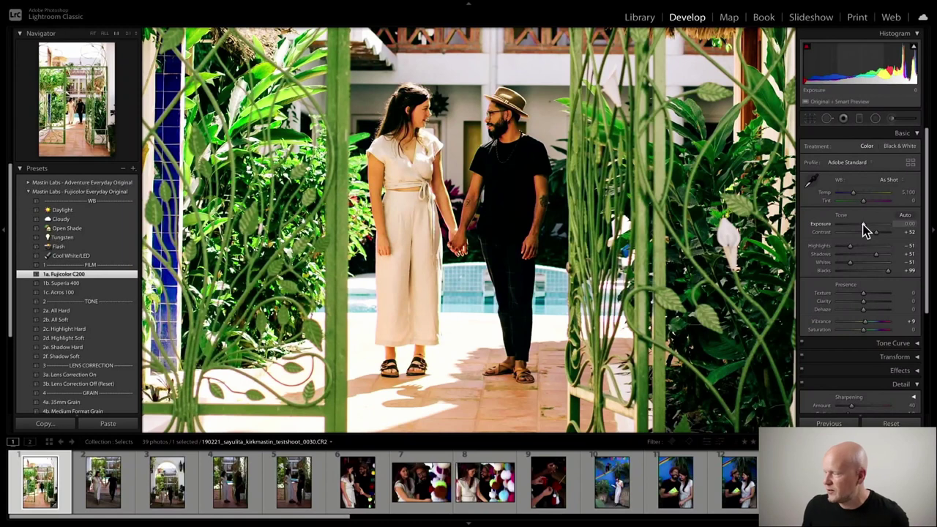
Set the gate photo's exposure to +0.50, compare it with the previous setting and check for clipping.
left_click_drag(863, 225, 865, 224)
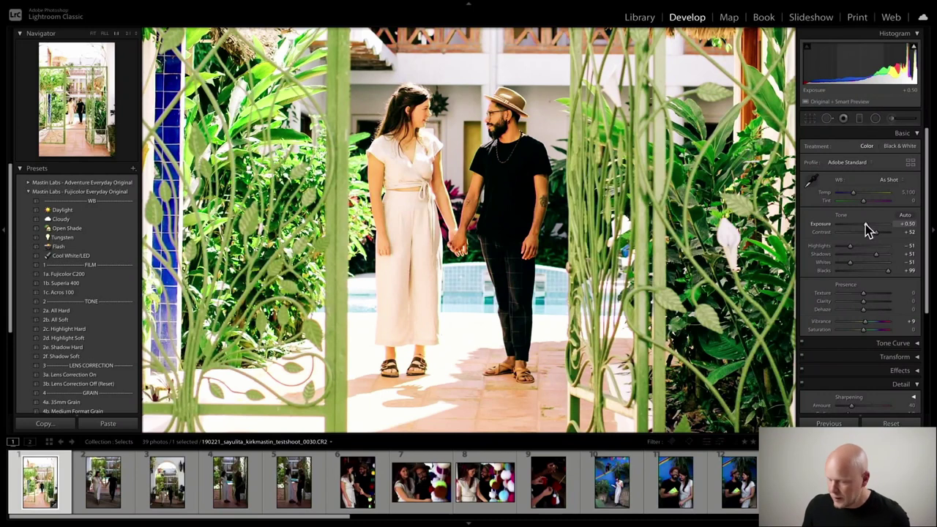
key("ctrl+z")
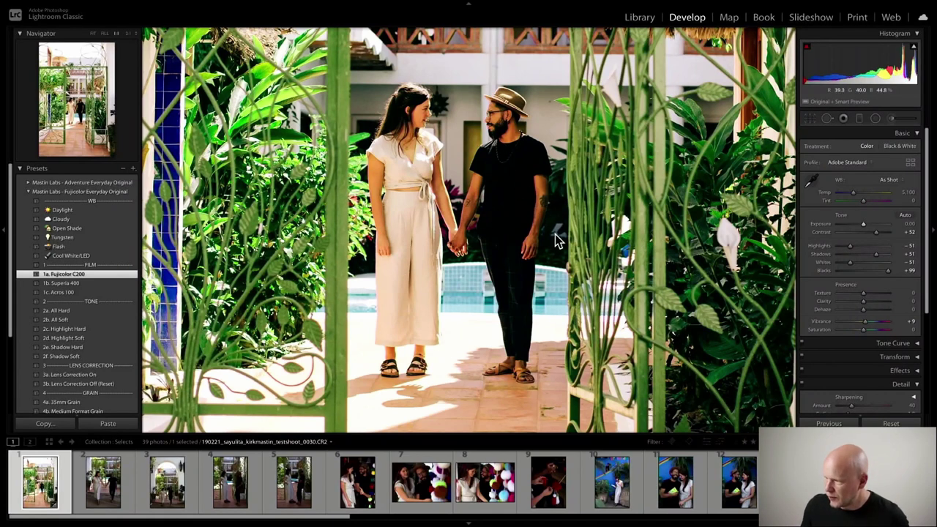
key("ctrl+shift+z")
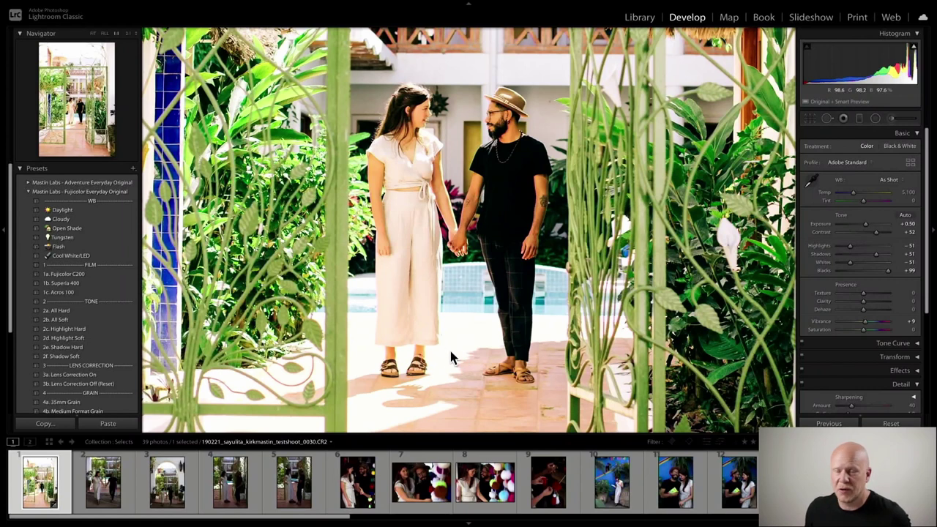
key("j")
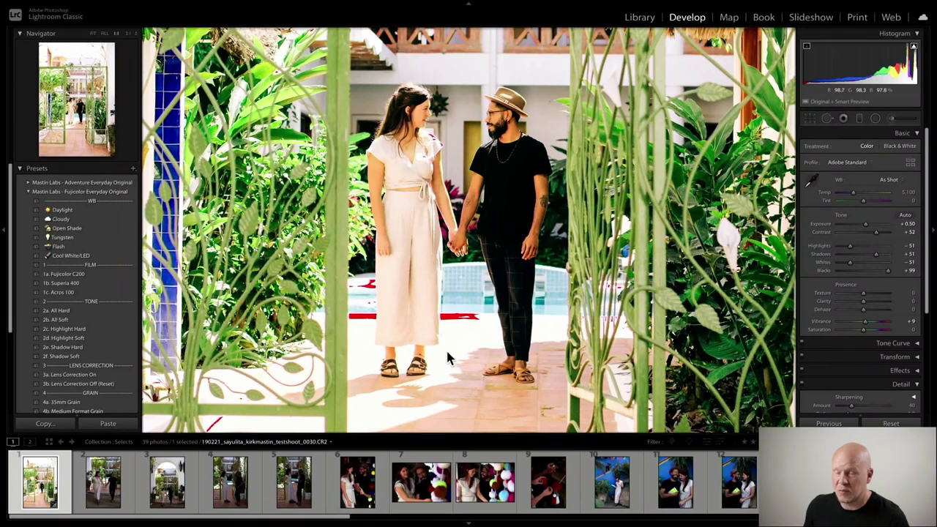
key("j")
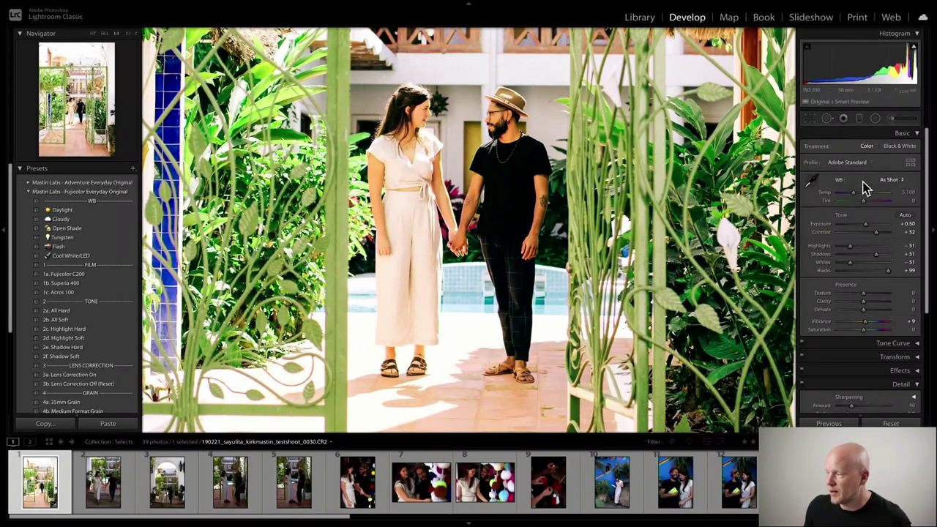
left_click(564, 249)
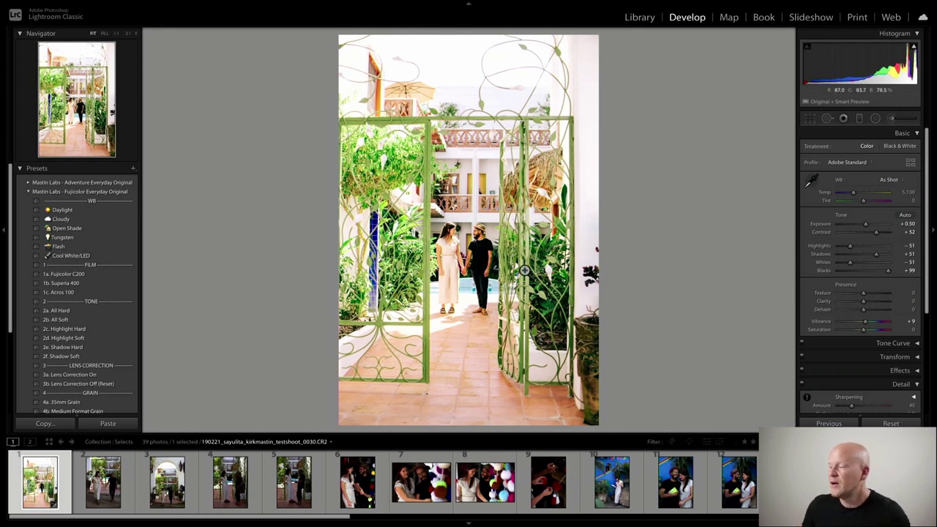
Set the gate photo's temperature to 4,901 and tint to +6, and compare the couple before and after at full magnification.
left_click(469, 278)
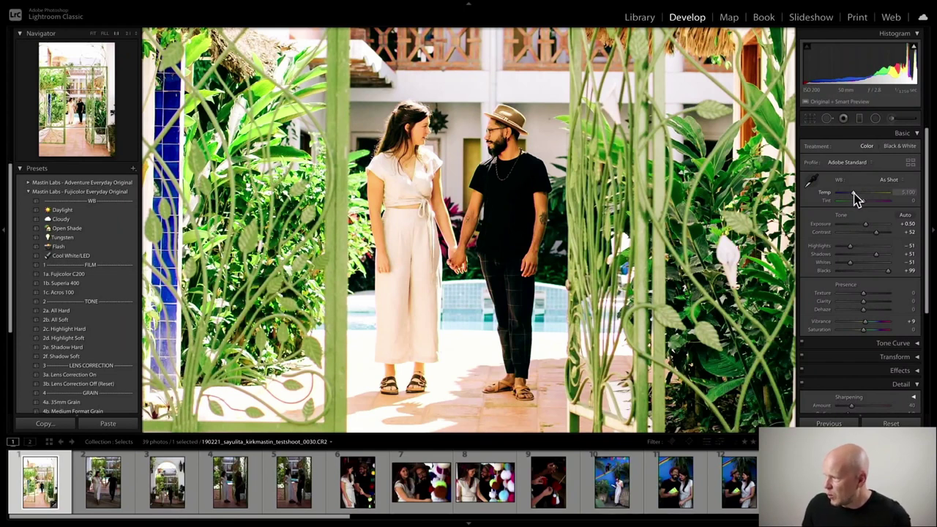
left_click_drag(854, 193, 853, 194)
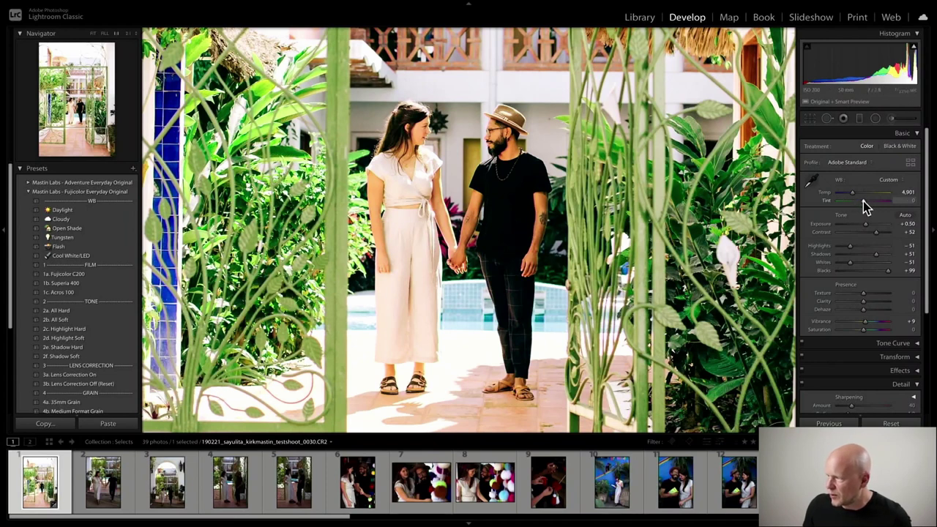
left_click_drag(864, 202, 866, 202)
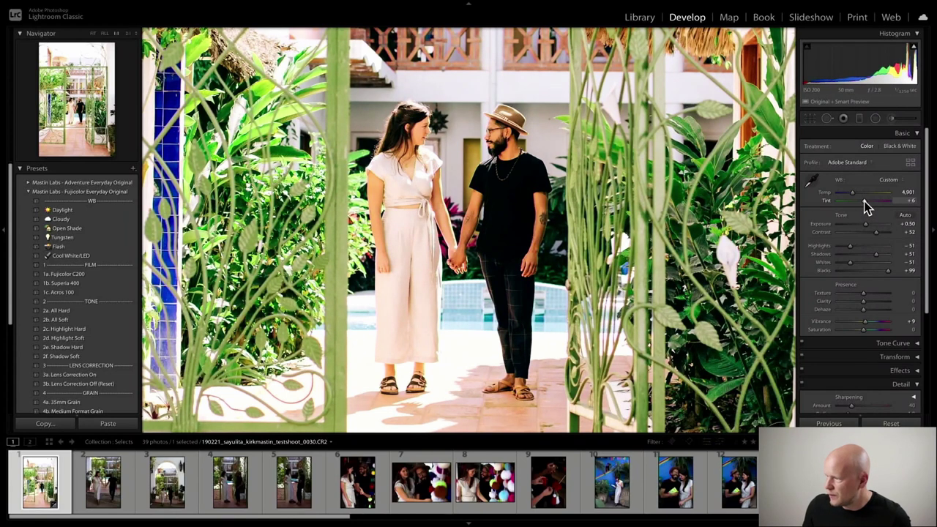
key("y")
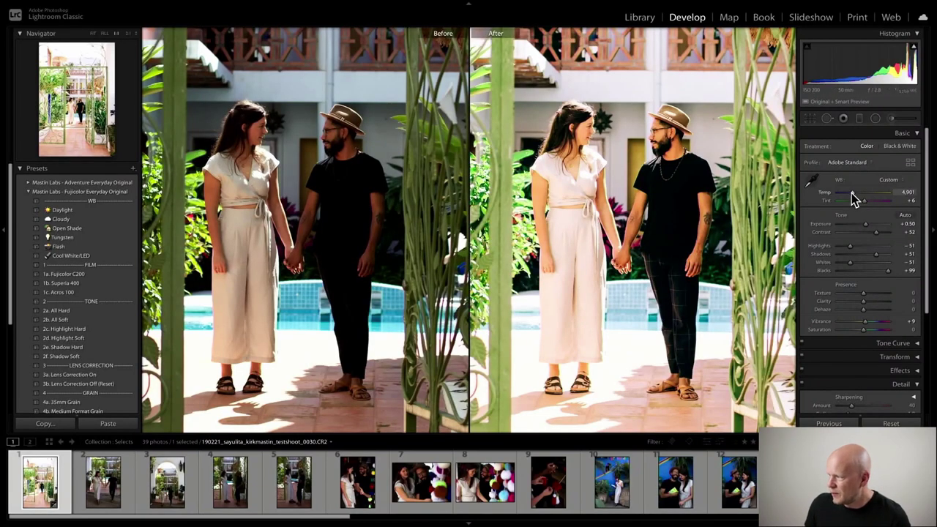
key("y")
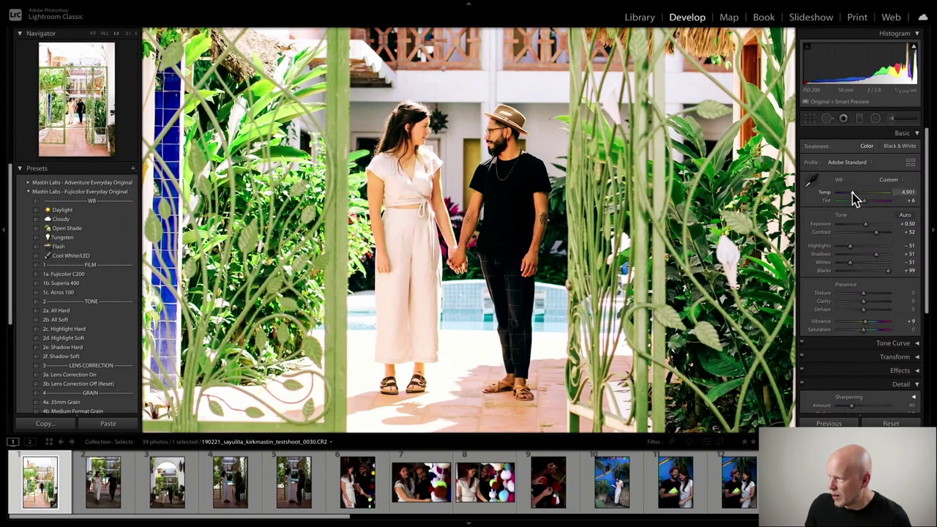
Lower the gate photo's temperature to 4,404 and compare before and after, both up close and as a whole.
left_click_drag(852, 192, 849, 193)
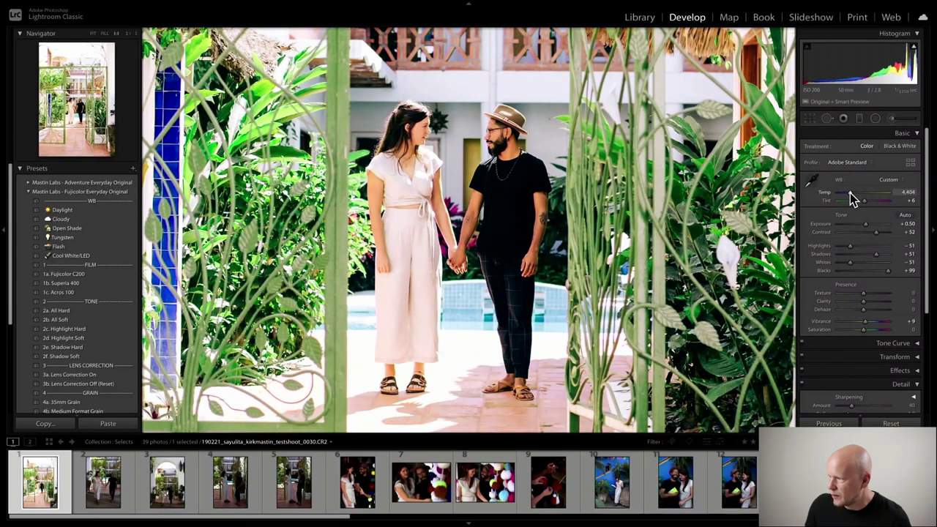
key("y")
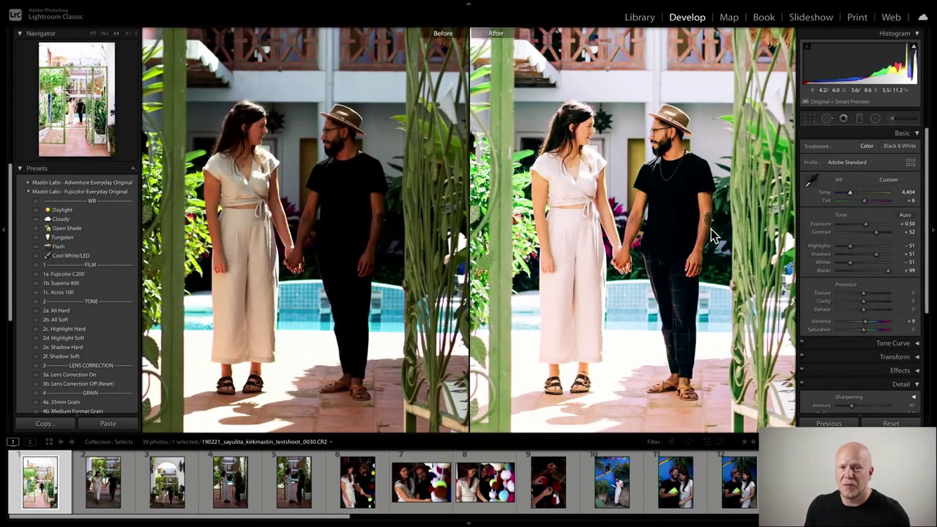
left_click(596, 240)
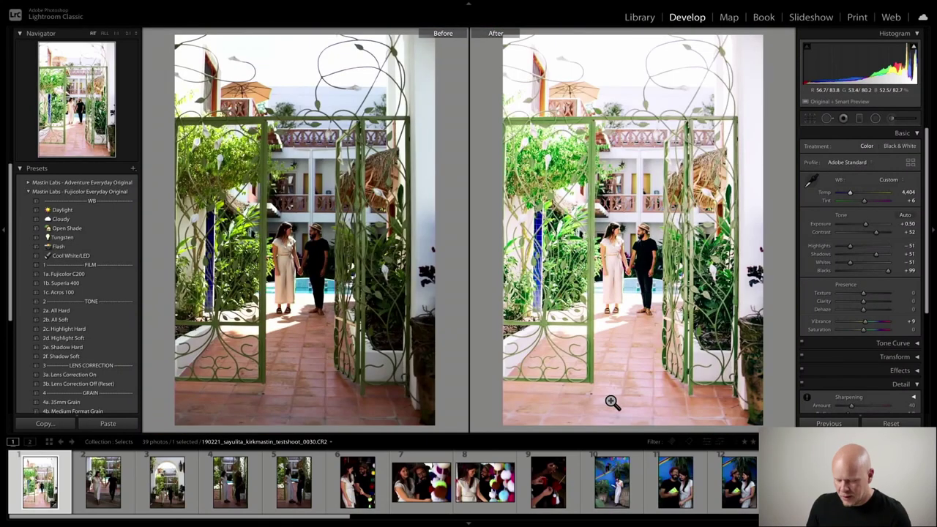
key("y")
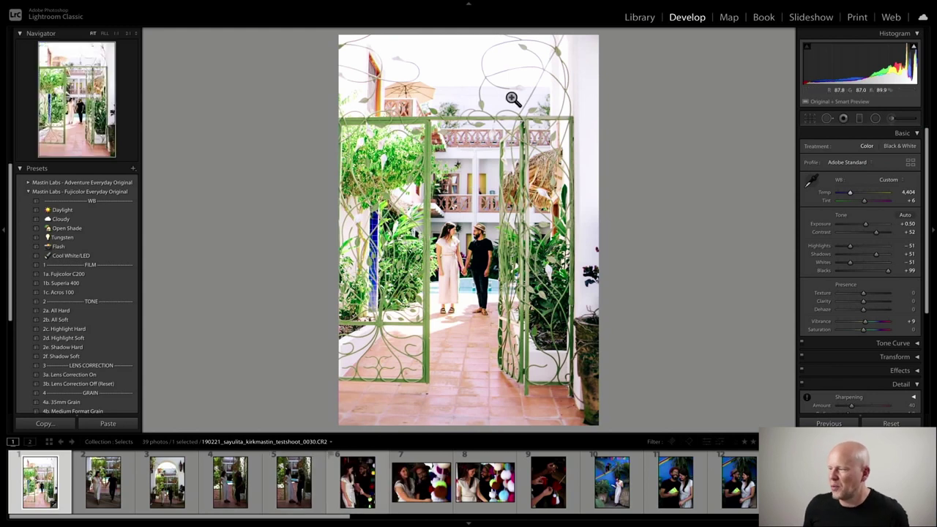
Look through the second to fifth photos for shots in lighting similar to the gate photo.
left_click(103, 484)
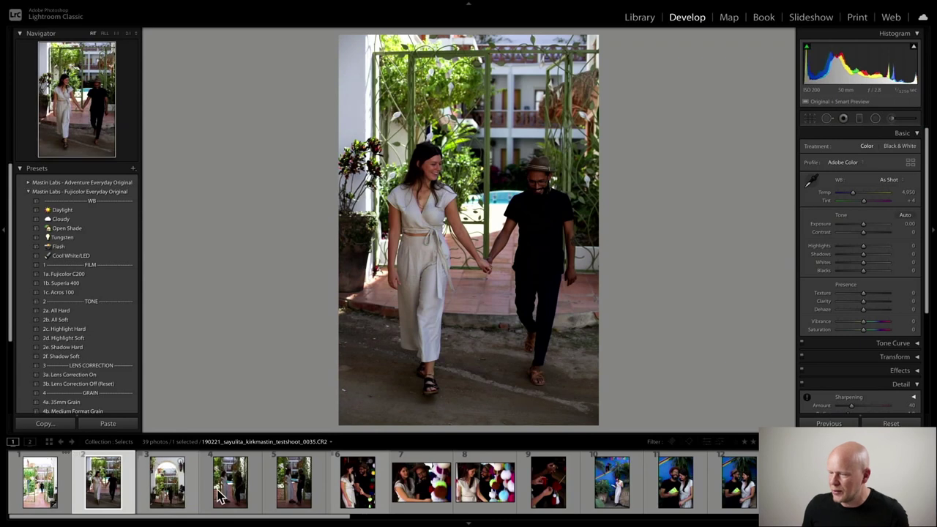
left_click(172, 496)
left_click(236, 495)
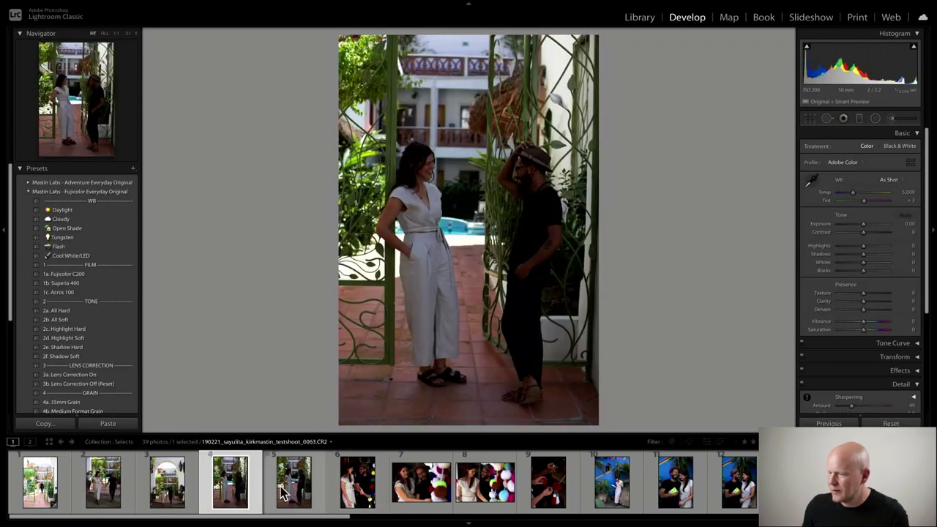
left_click(301, 492)
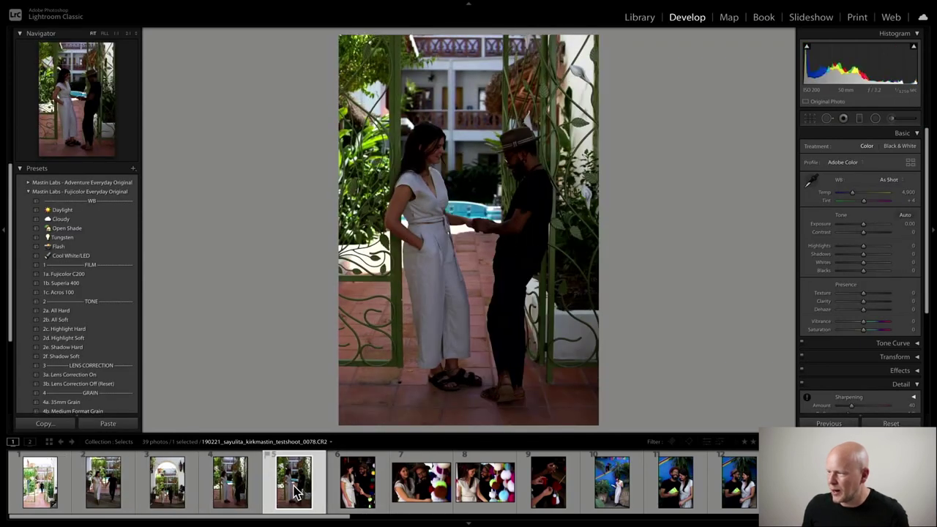
left_click(227, 496)
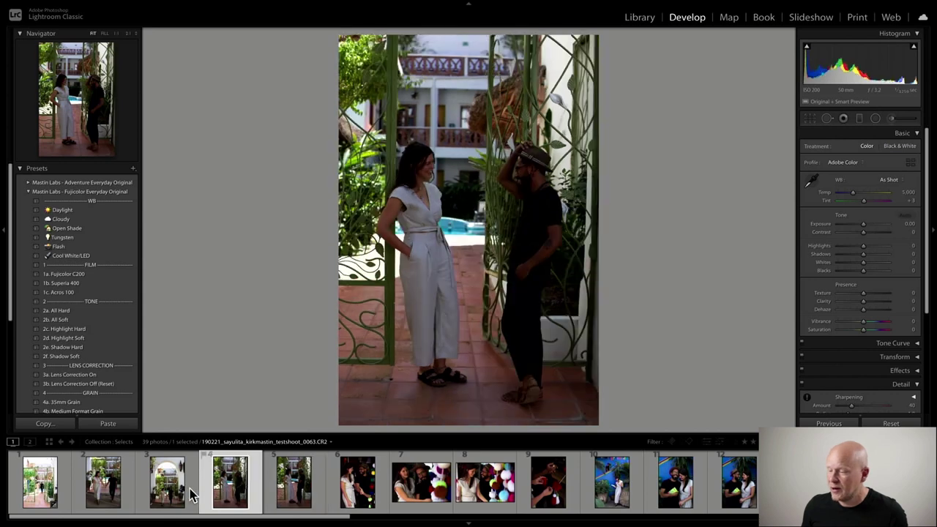
left_click(169, 497)
left_click(110, 496)
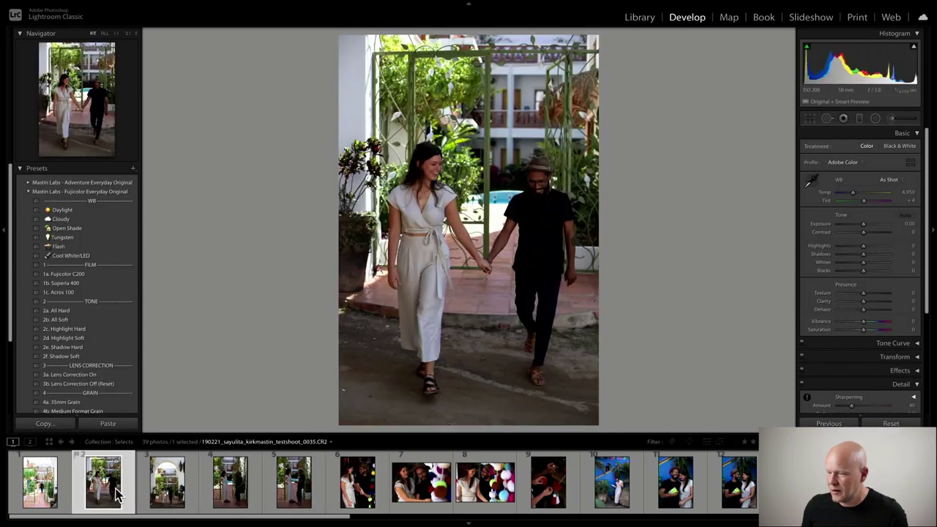
Synchronize all Develop settings from the gate photo to the next four photos.
left_click(44, 498)
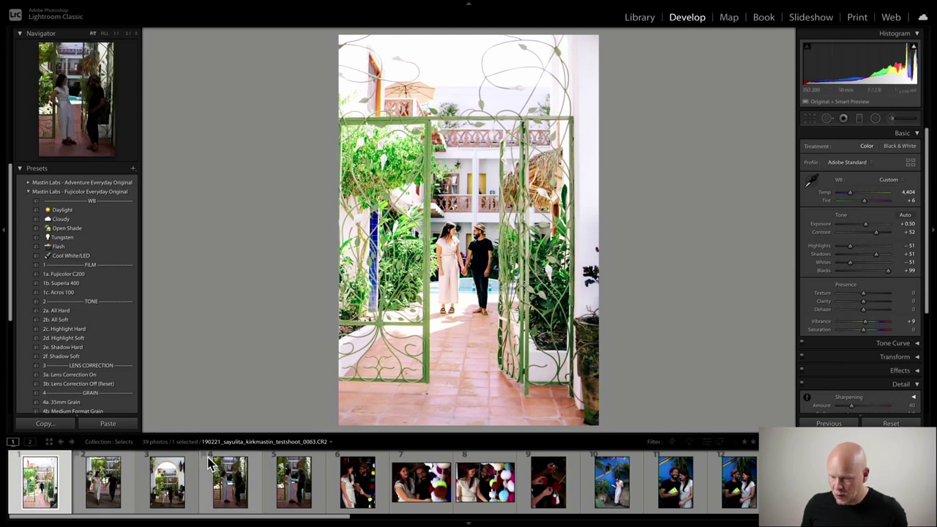
left_click(294, 482, "shift")
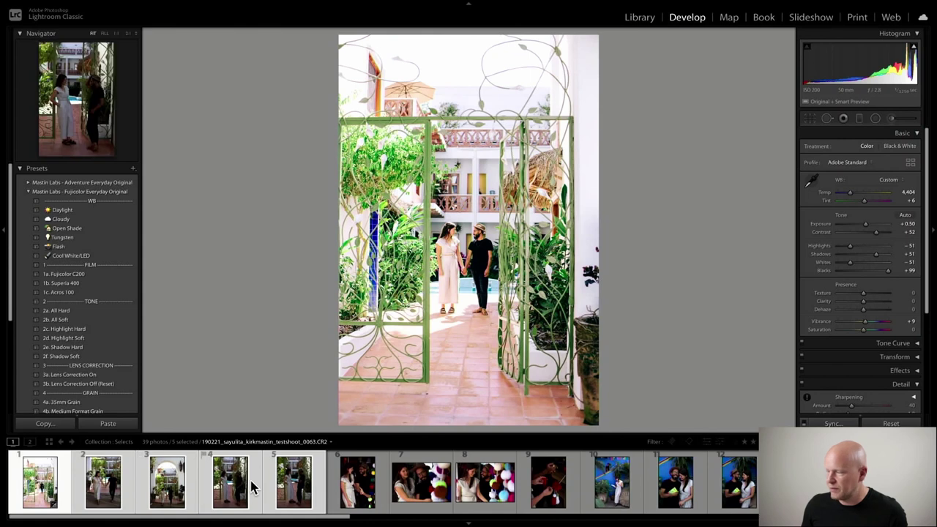
left_click(834, 424)
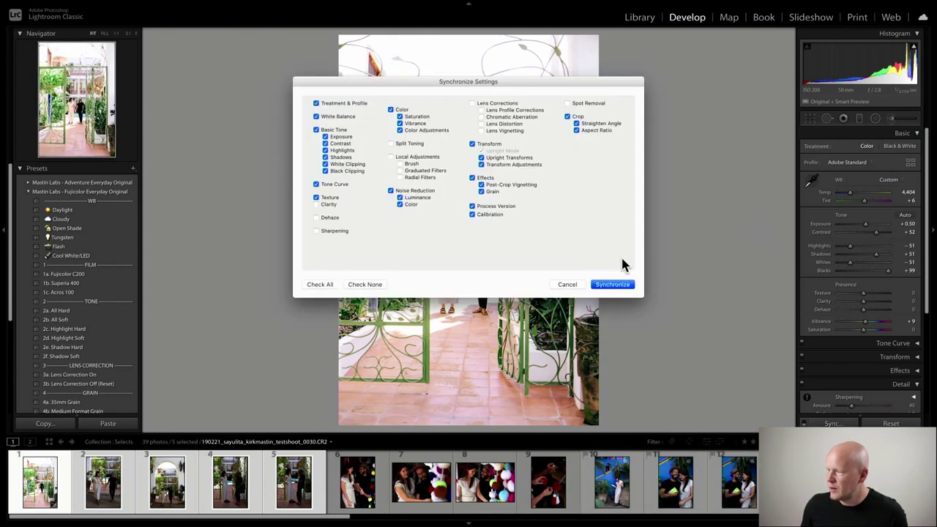
left_click(327, 287)
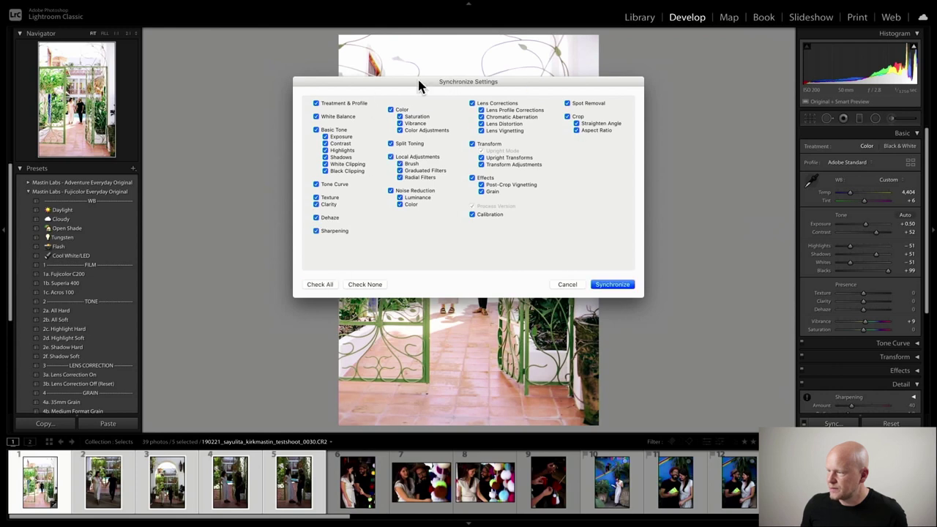
left_click(616, 285)
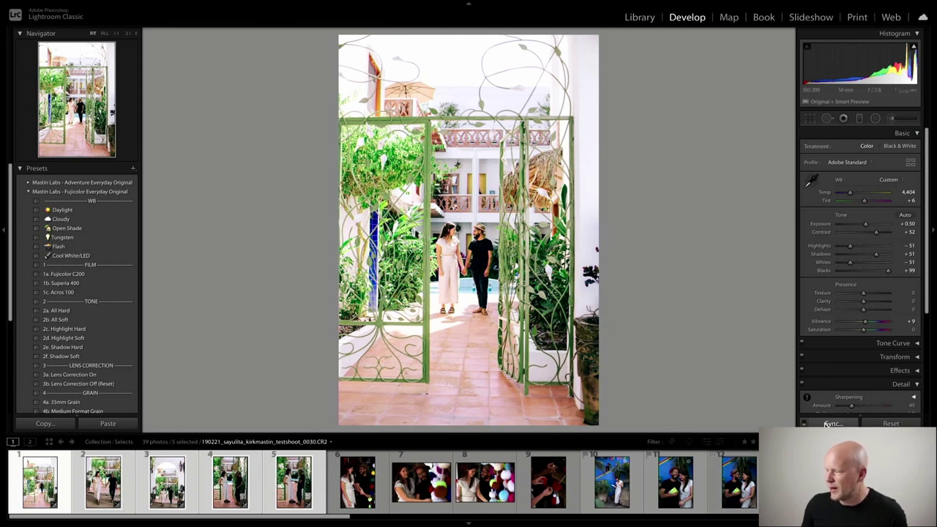
Review the options offered for synchronizing settings across the five photos, without applying them again.
left_click(846, 423)
left_click(833, 424)
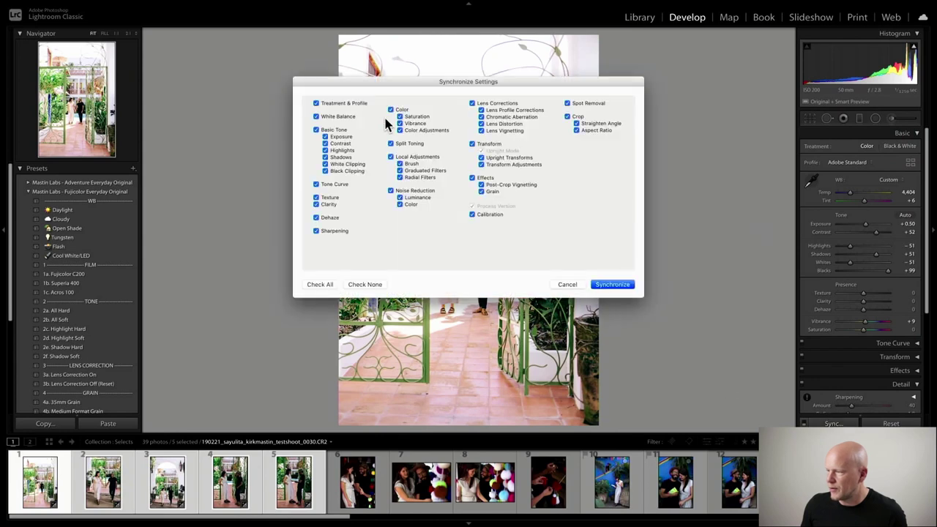
left_click(564, 285)
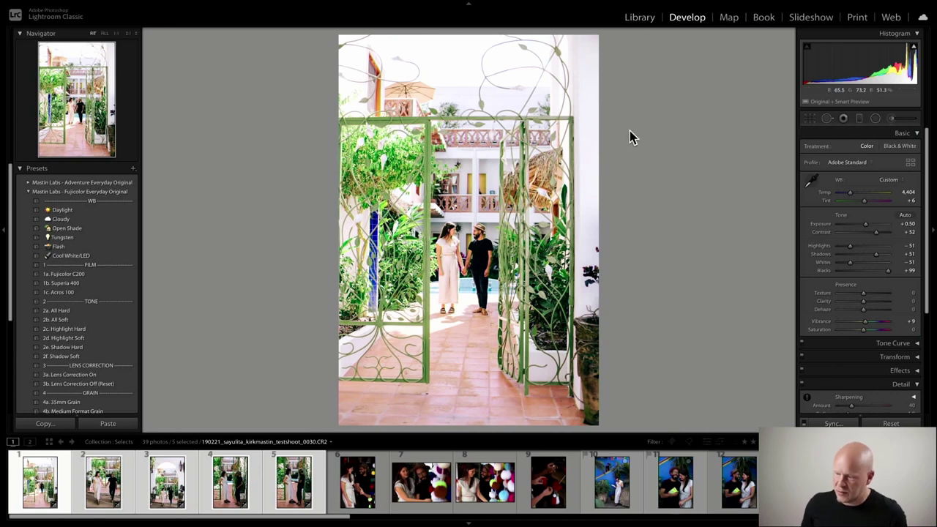
left_click(833, 423)
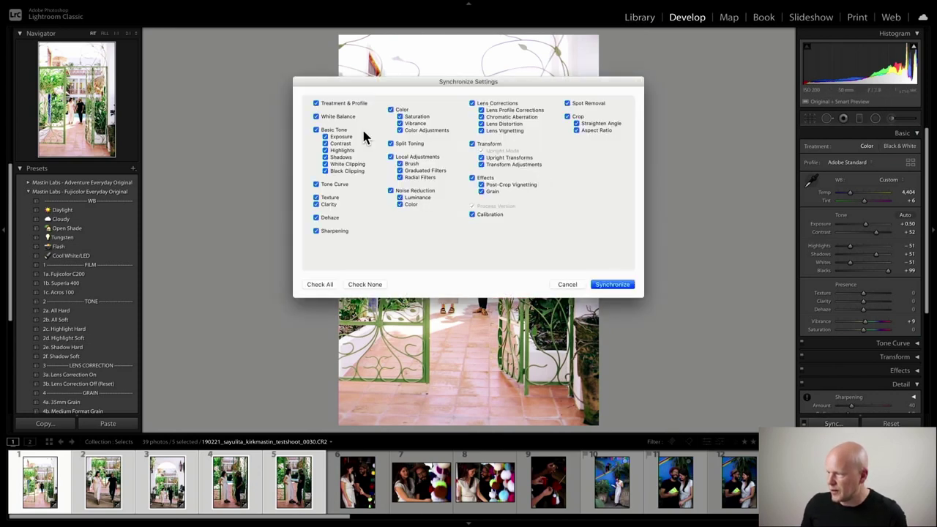
left_click(564, 285)
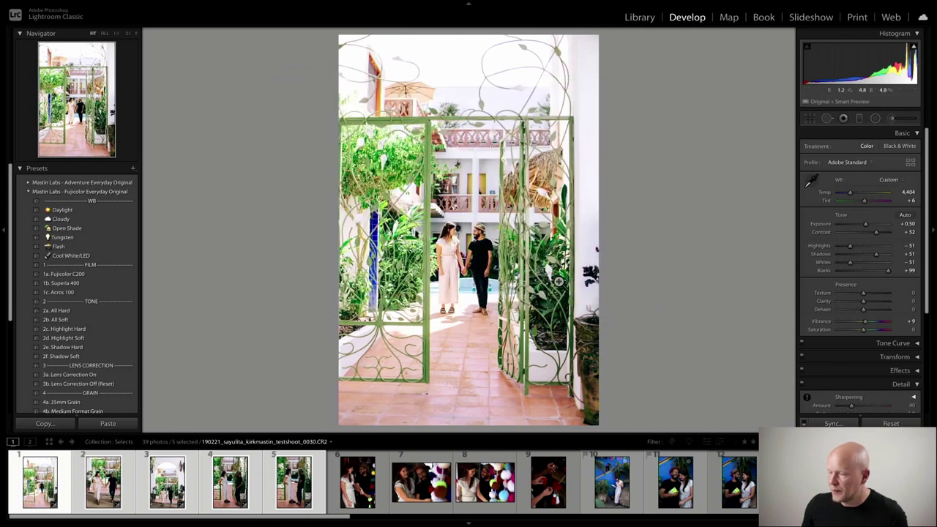
Deselect the synced group and inspect the second photo and the third photo with the white archway.
key("ctrl+d")
left_click(102, 480)
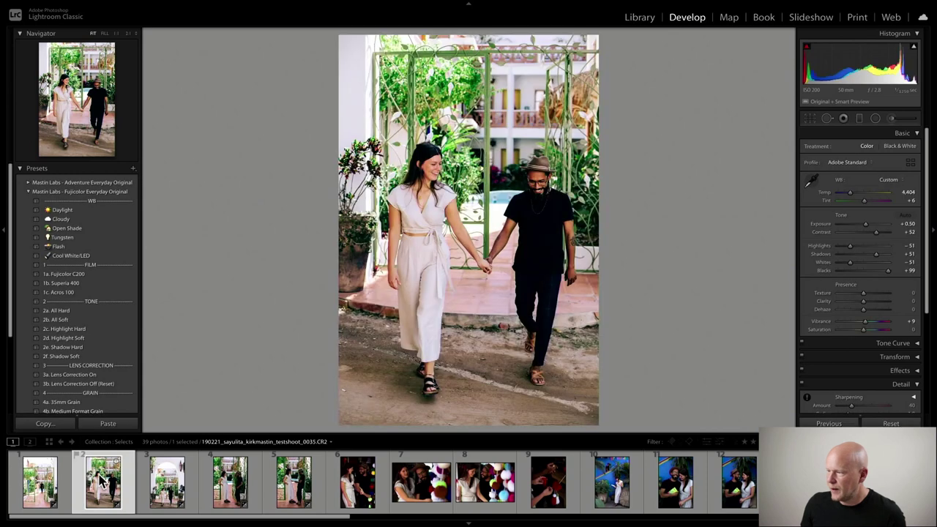
left_click(172, 487)
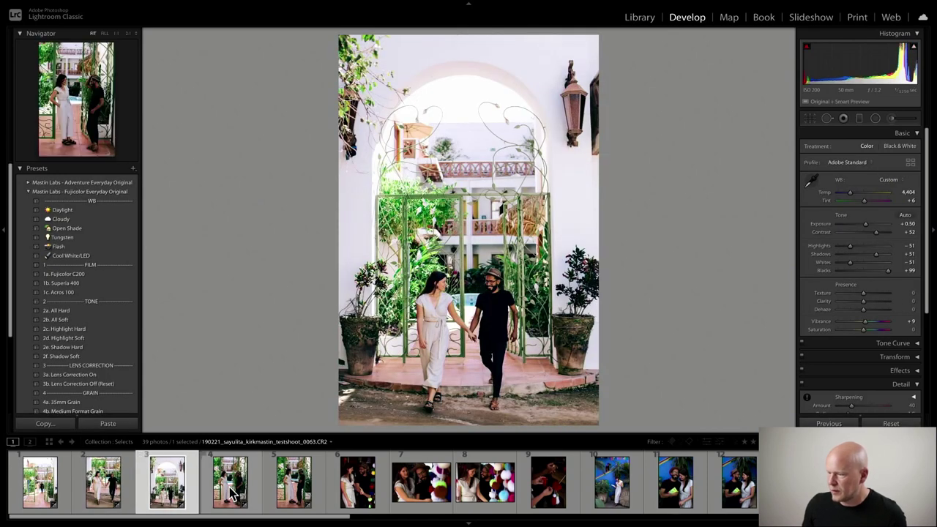
Raise the exposure to +1.45 on the fourth photo and to +1.75 on the fifth photo.
left_click(232, 494)
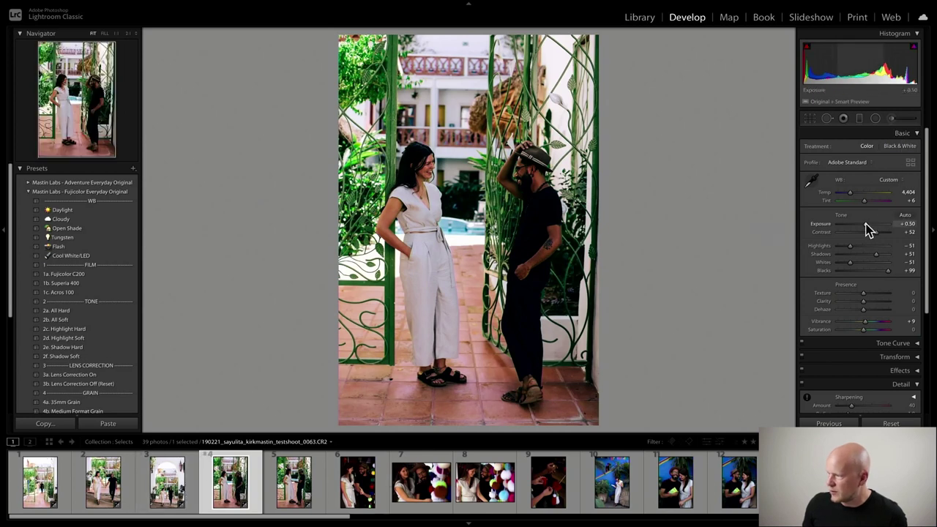
left_click_drag(866, 225, 870, 224)
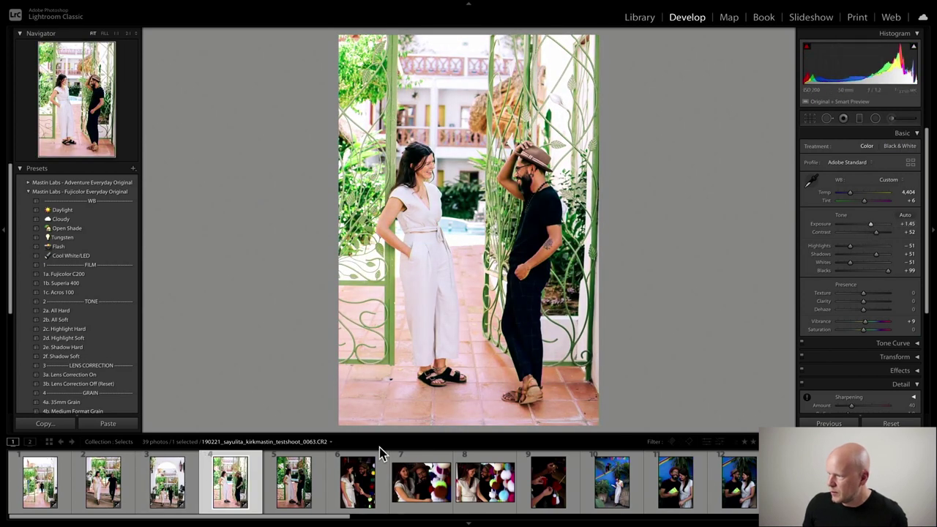
left_click(293, 482)
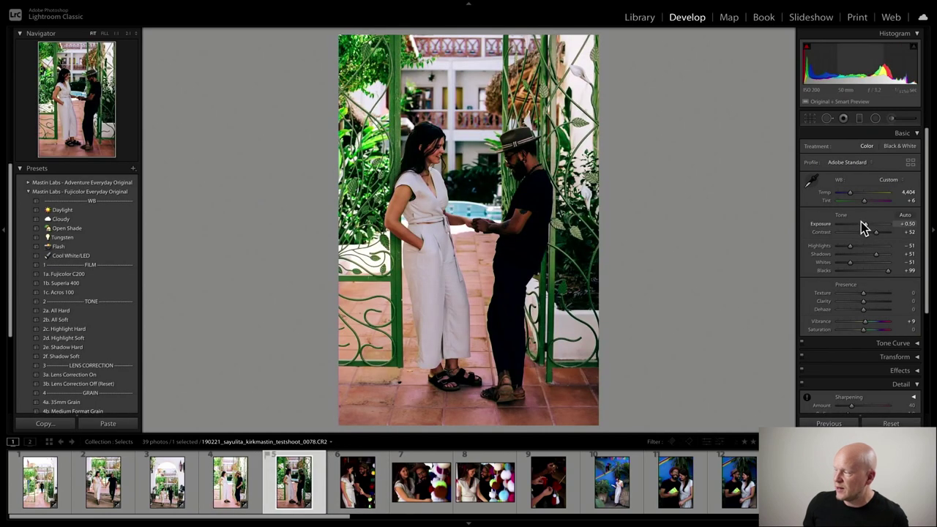
left_click_drag(865, 224, 873, 221)
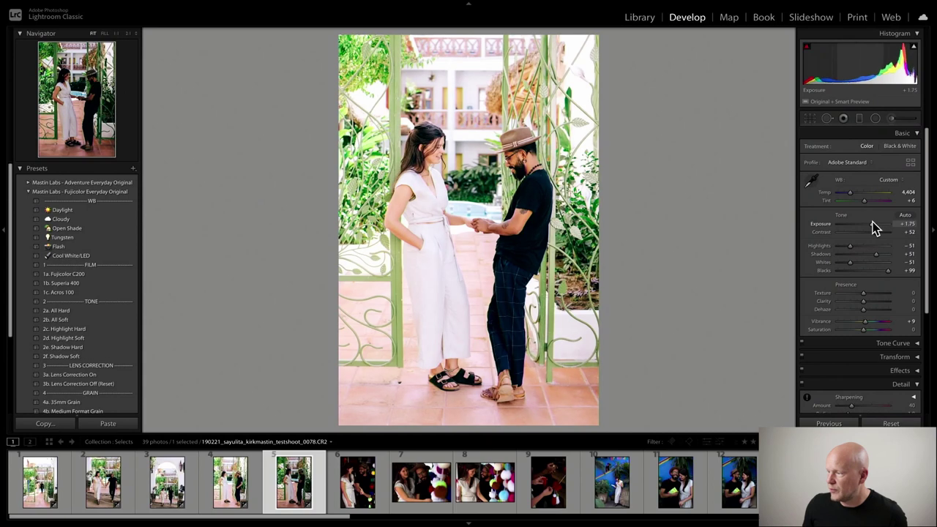
Set the exposure of the third photo, the couple walking under the white archway, to +0.90.
left_click(150, 497)
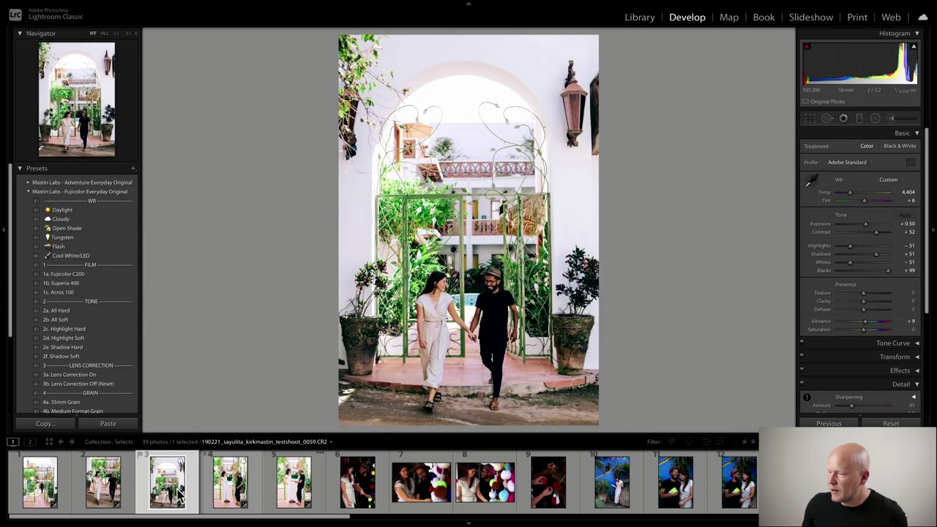
left_click_drag(867, 224, 869, 224)
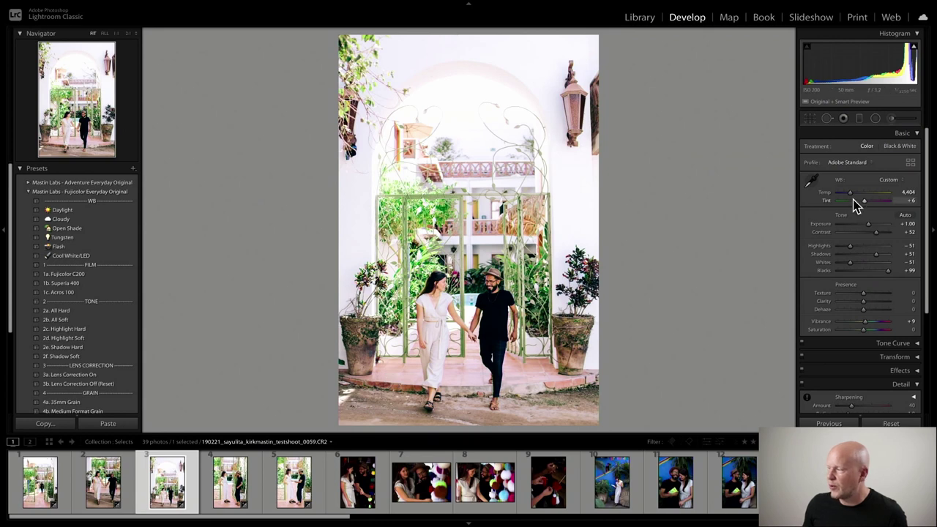
scroll(867, 222, "down", 2)
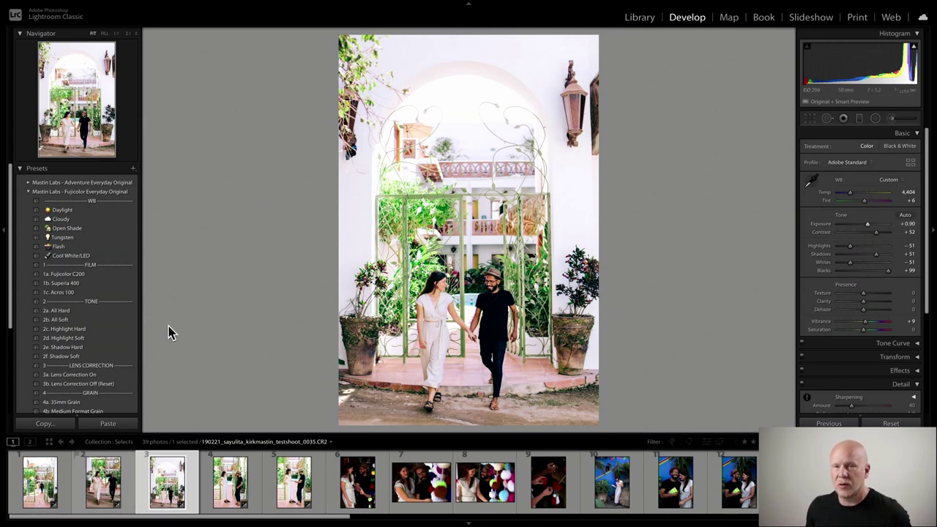
Review the edited gate photos one after another to check that their look is consistent.
left_click(40, 494)
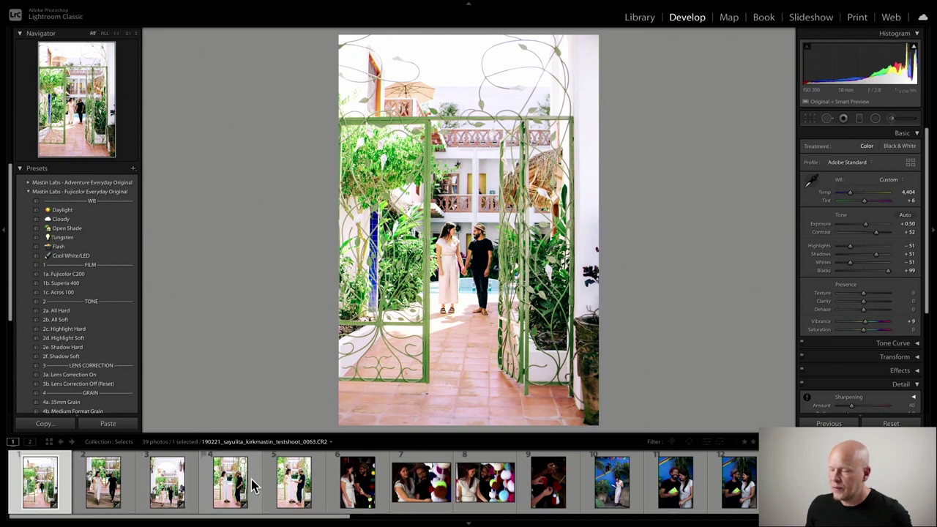
left_click(168, 496)
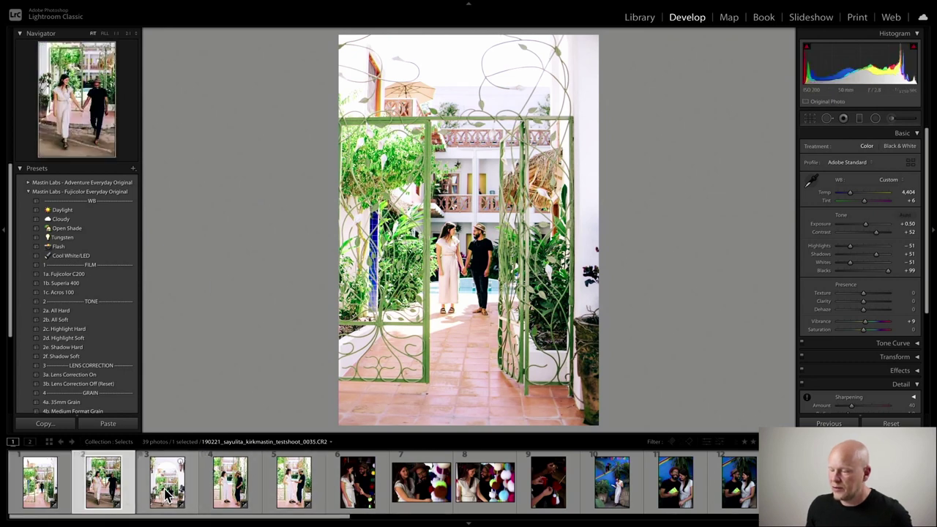
left_click(224, 495)
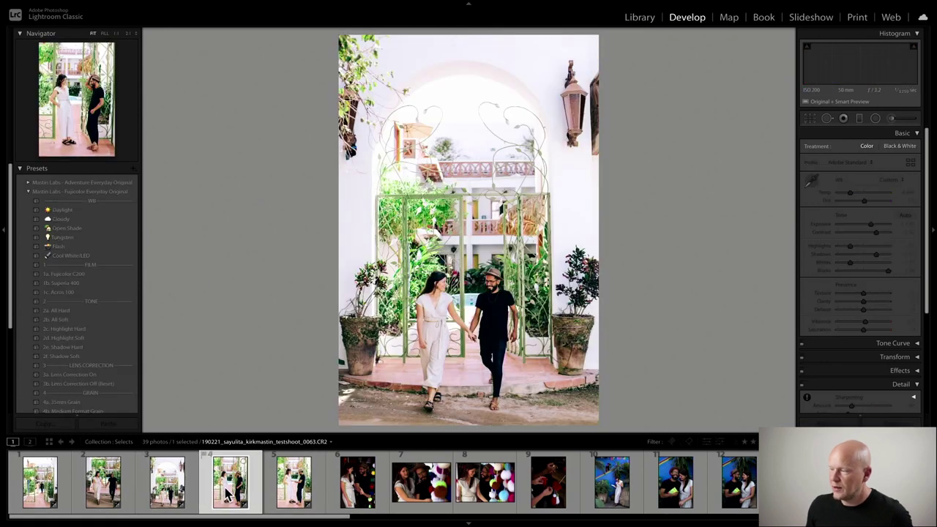
Set the exposure of the fifth photo, the couple facing each other at the gate, to +1.50.
left_click(301, 492)
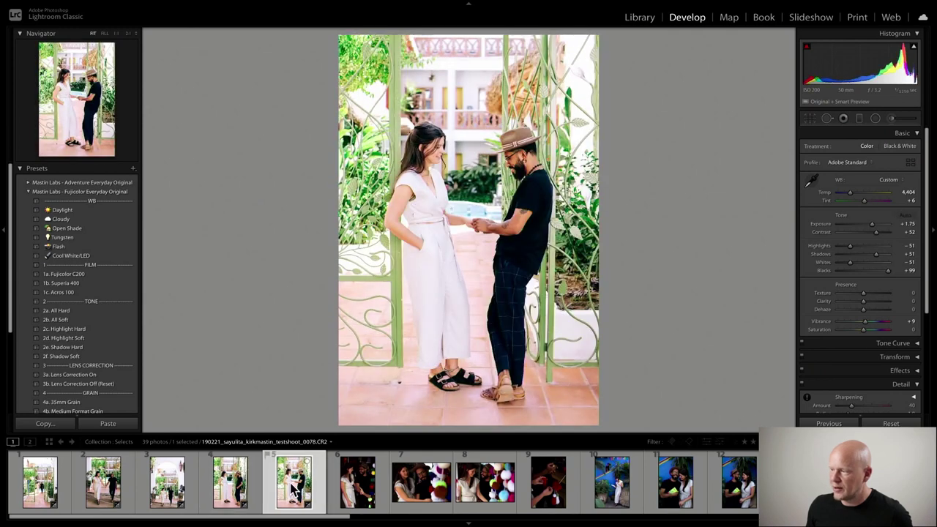
left_click_drag(876, 227, 874, 228)
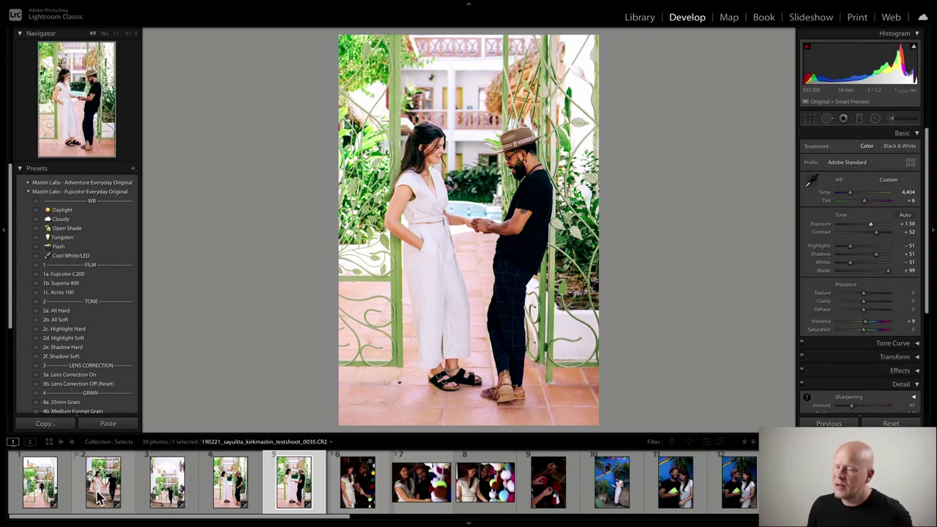
Open the first photo, the couple behind the green gate, and expand its Transform settings.
left_click(40, 482)
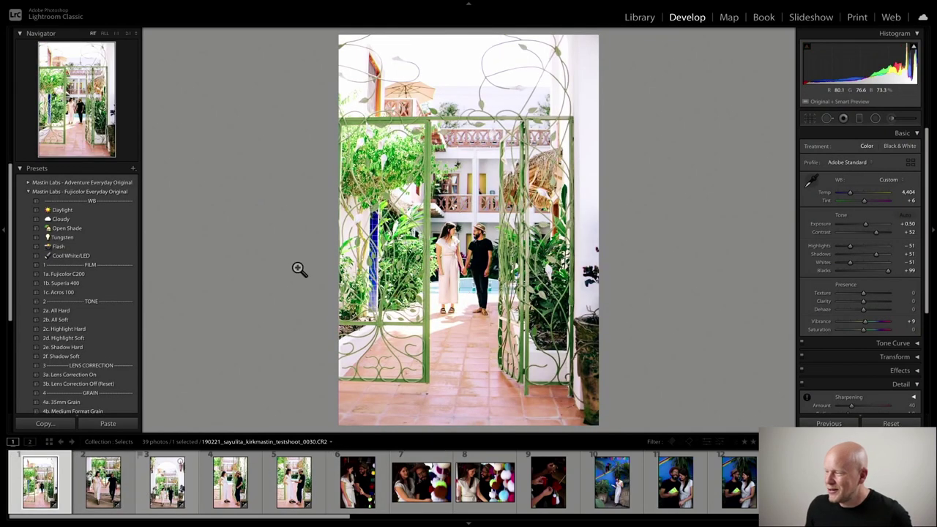
scroll(886, 207, "down", 3)
scroll(890, 242, "down", 3)
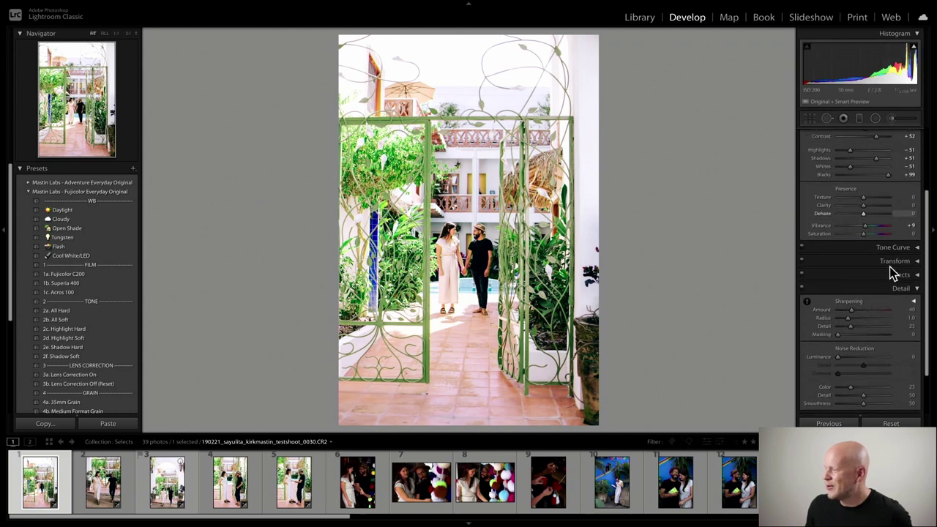
left_click(915, 285)
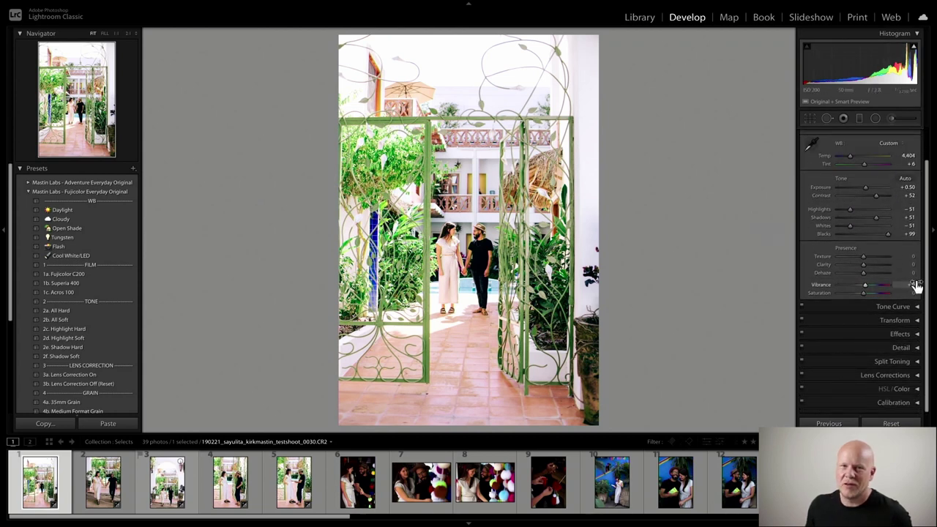
left_click(913, 322)
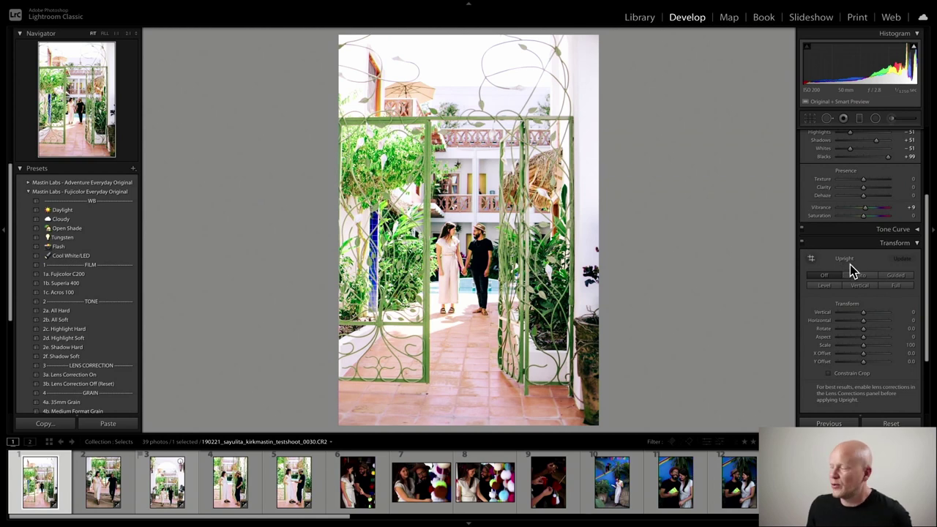
Try a Guided Upright correction on the first photo with guides along the gate's posts, and undo the last guide.
left_click(812, 260)
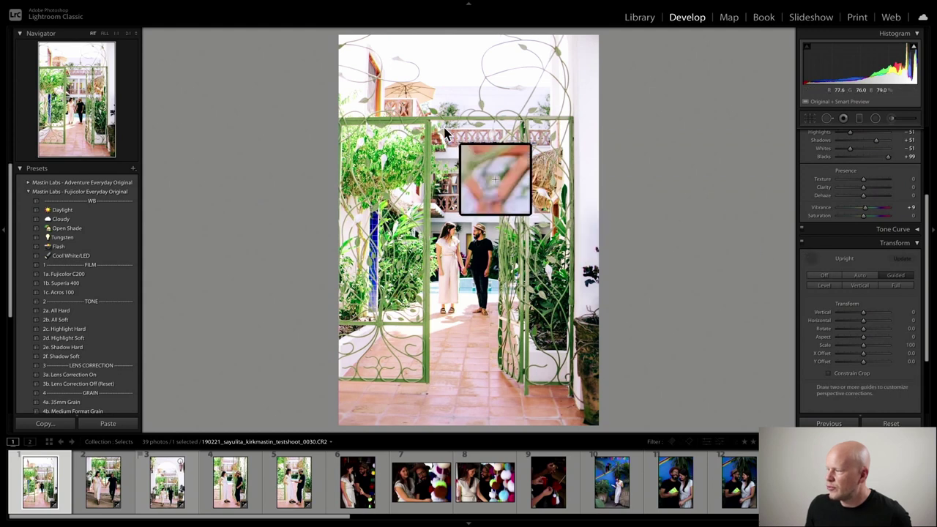
mouse_move(446, 333)
left_mouse_down()
mouse_move(448, 366)
mouse_move(431, 405)
left_mouse_up()
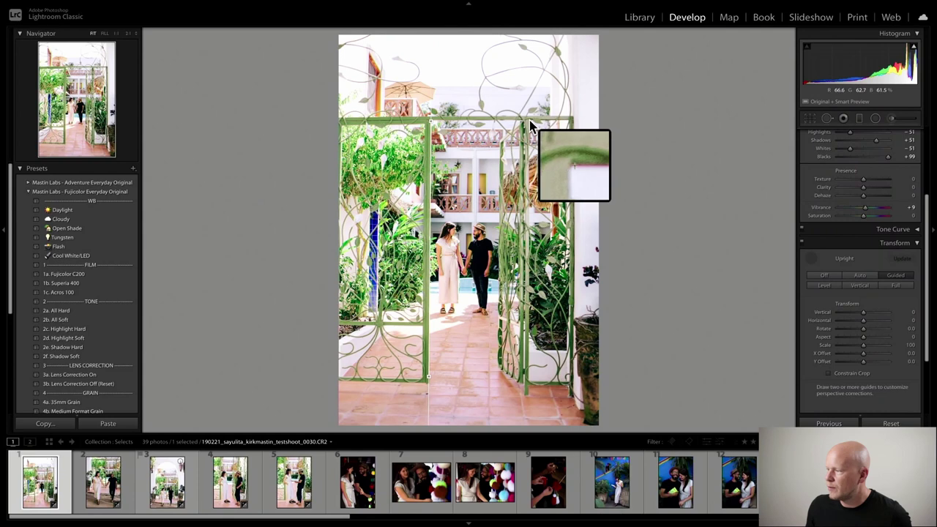
mouse_move(528, 121)
left_mouse_down()
mouse_move(525, 408)
mouse_move(530, 399)
left_mouse_up()
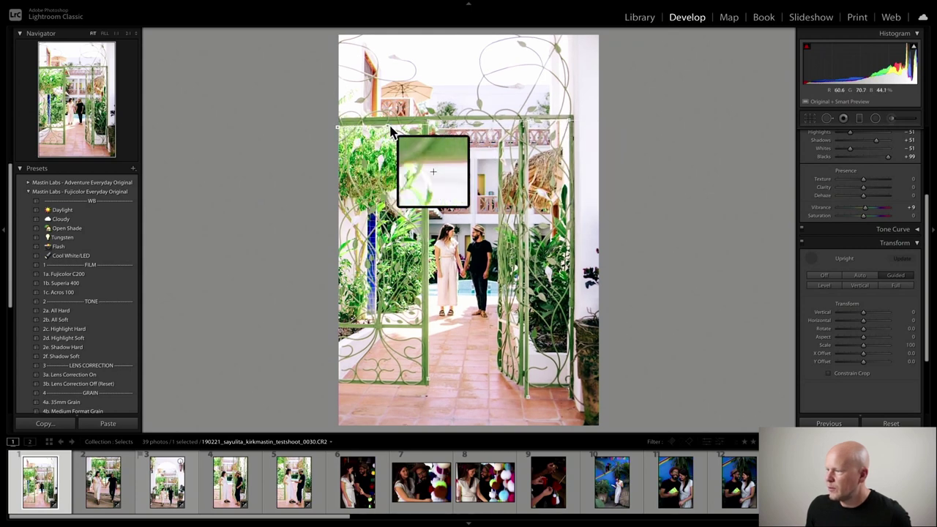
left_click_drag(422, 130, 425, 384)
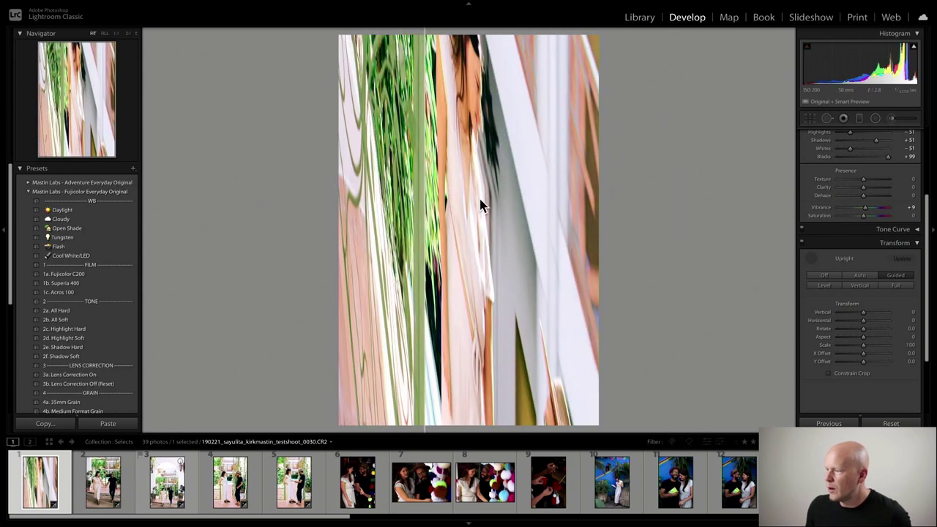
key("ctrl+z")
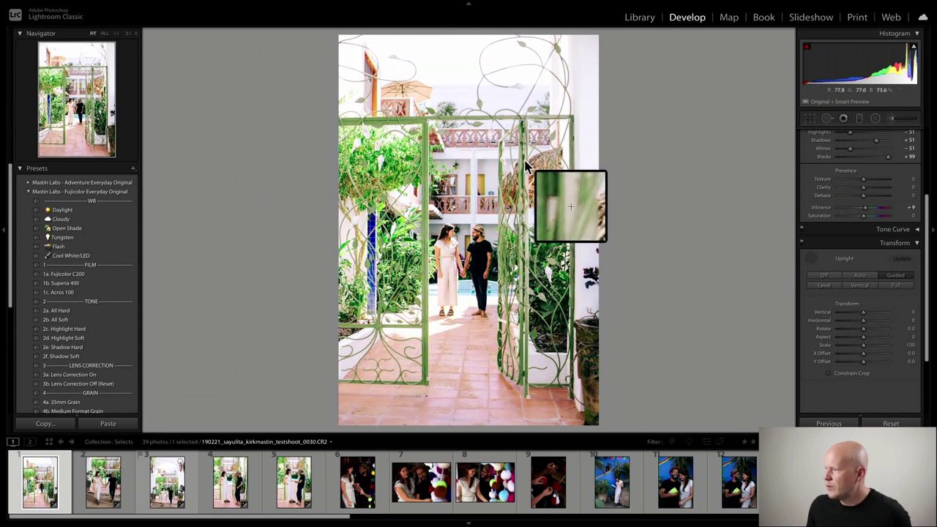
Try the Auto, Off, Guided, Level, Vertical and Full Upright modes on the first photo to compare their corrections.
left_click(860, 275)
left_click(834, 276)
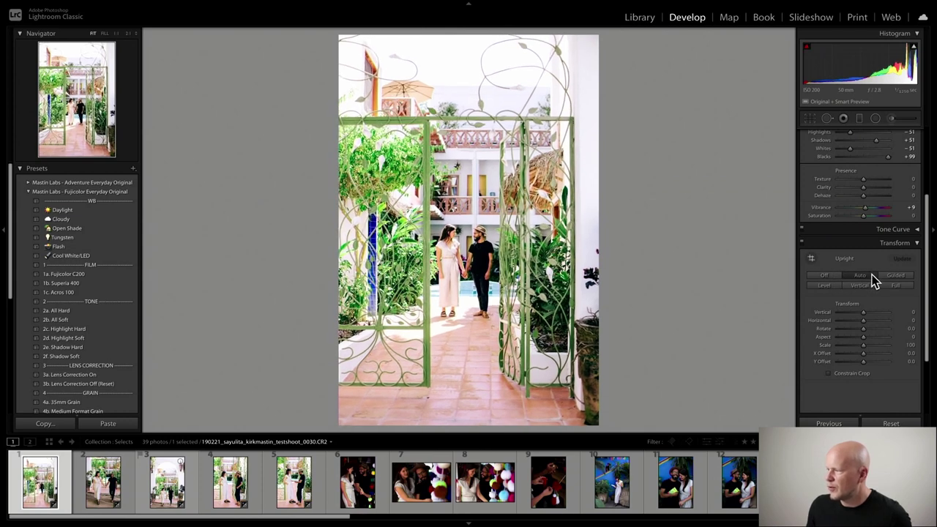
left_click(898, 277)
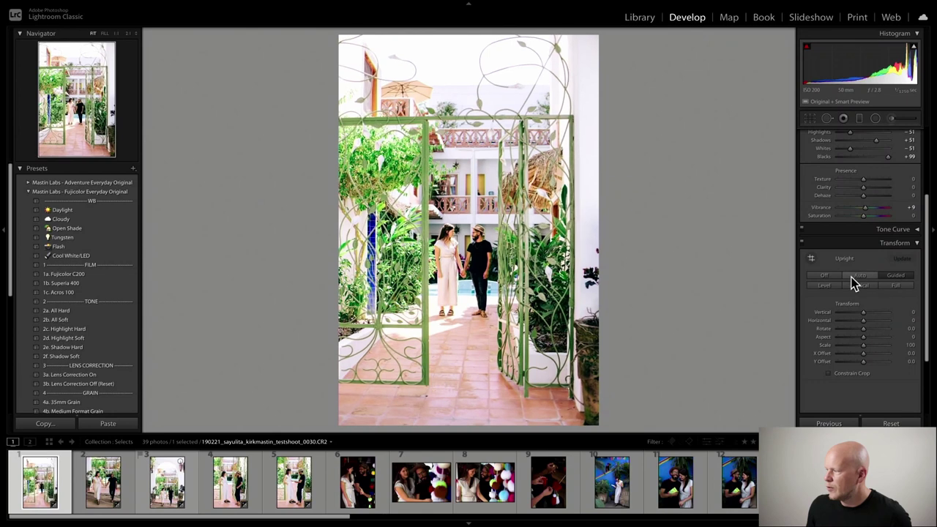
left_click(828, 286)
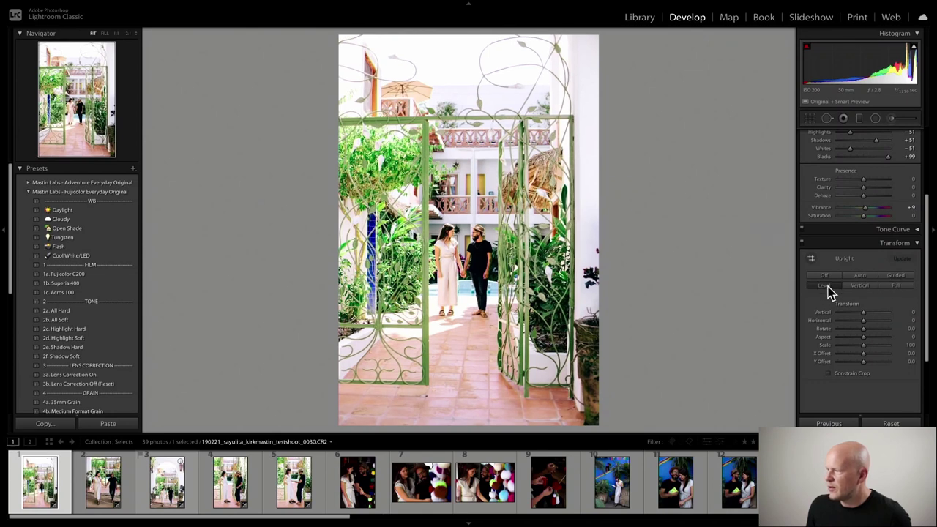
left_click(859, 286)
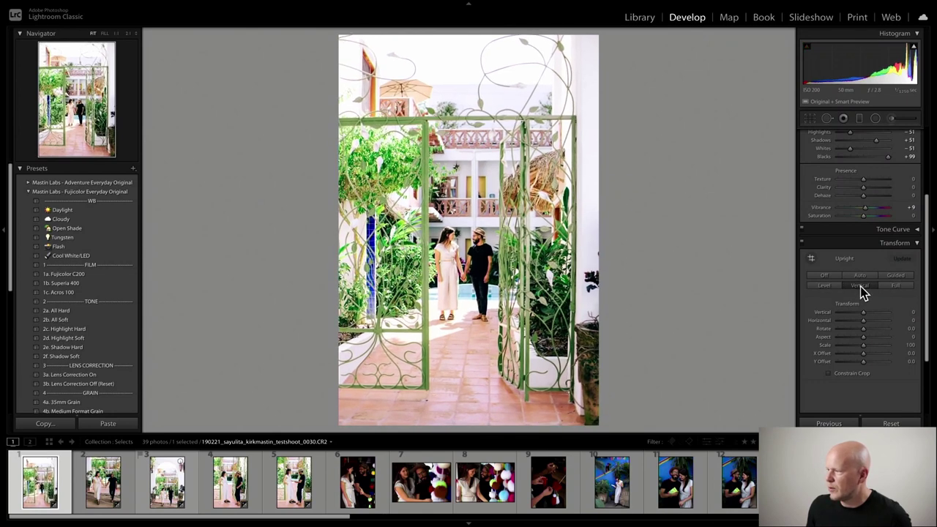
left_click(893, 286)
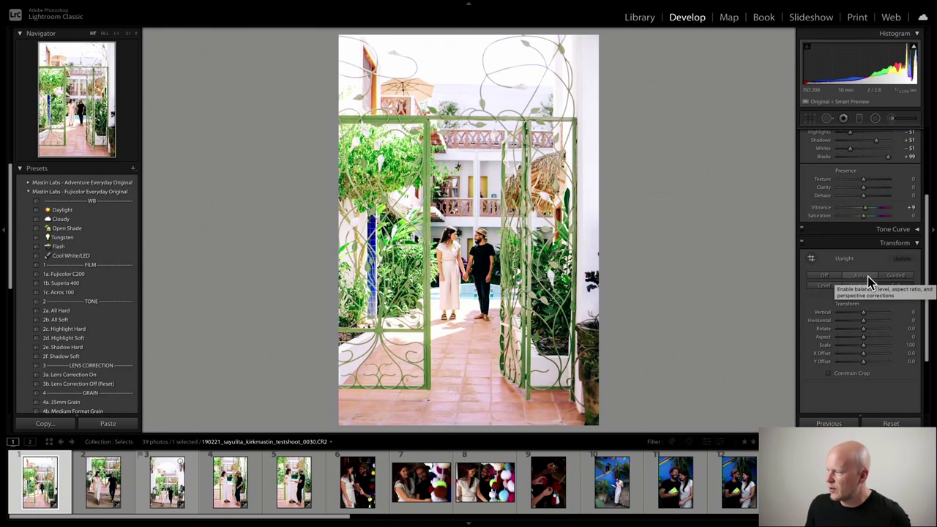
Compare the first photo with Upright off and on, and leave it on Auto Upright correction.
left_click(870, 278)
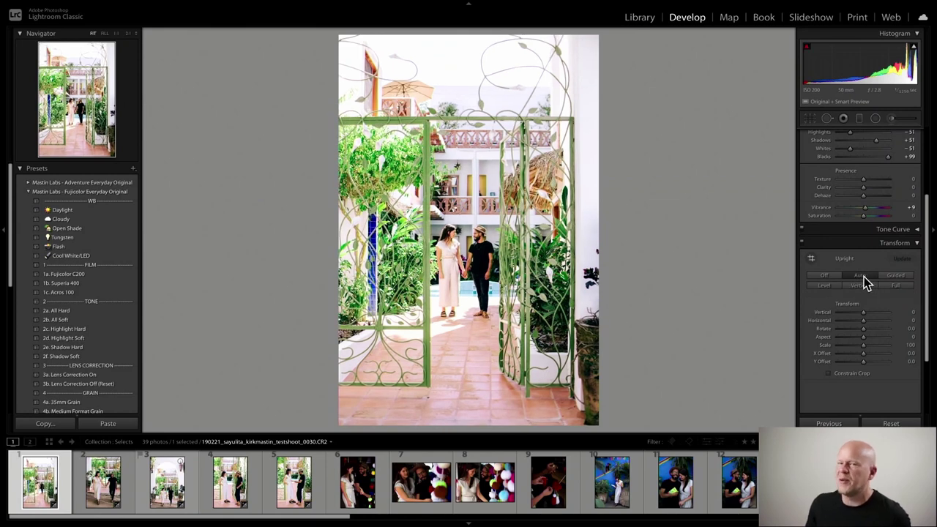
left_click(827, 278)
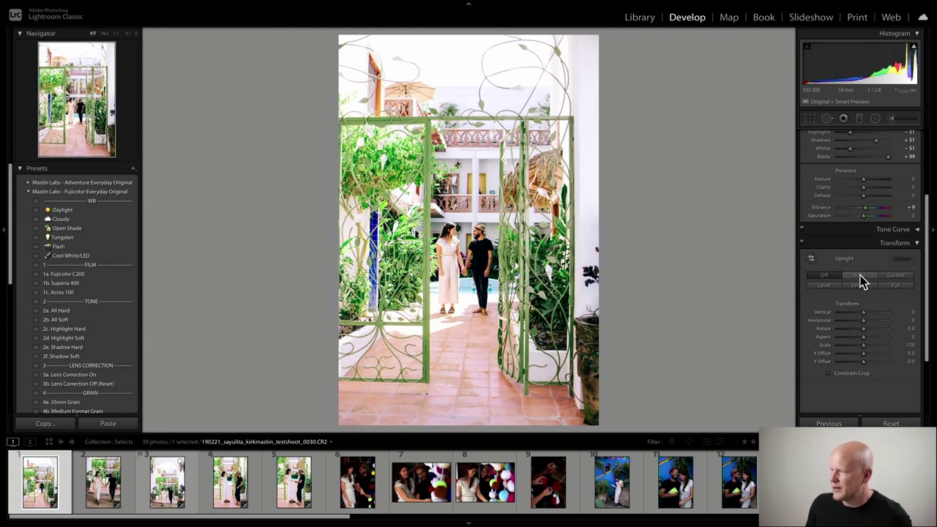
left_click(861, 276)
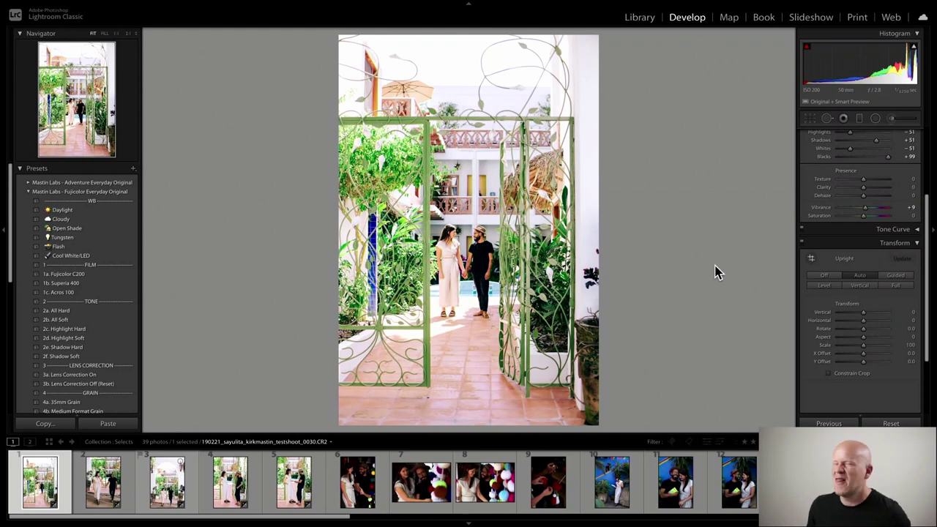
Apply Auto Upright correction to the second photo and to the third photo with the white archway.
left_click(101, 496)
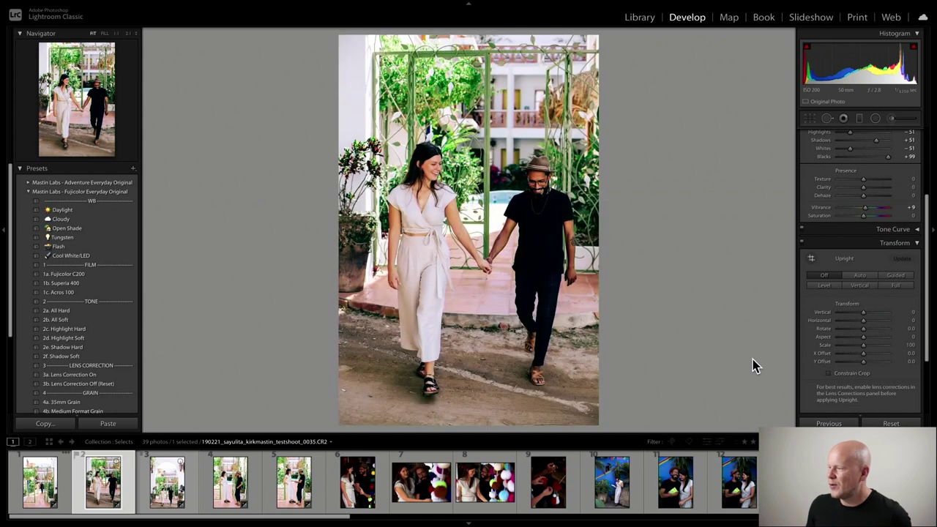
left_click(861, 278)
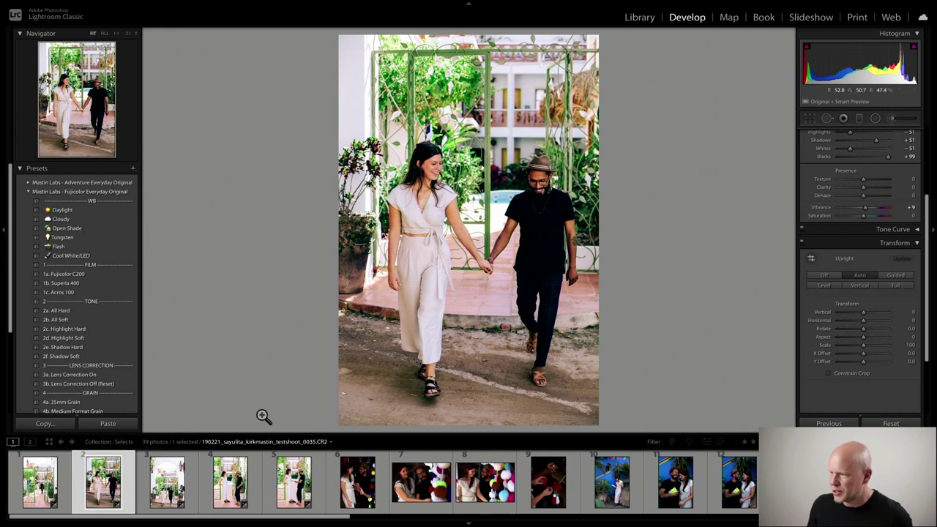
left_click(168, 482)
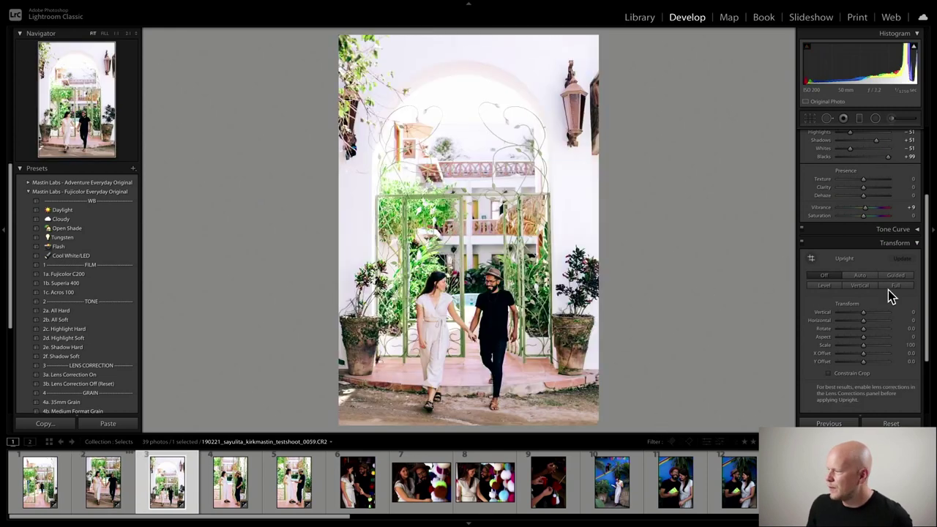
left_click(863, 279)
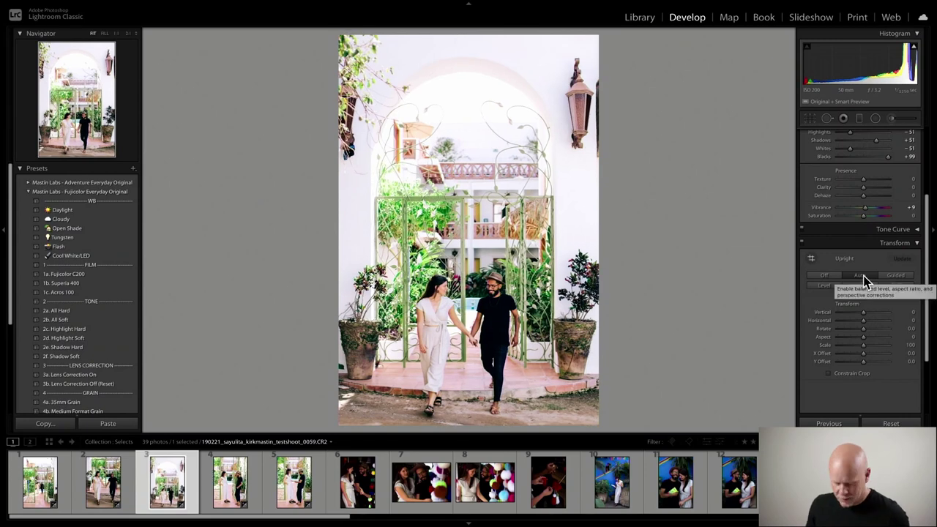
key("ctrl+z")
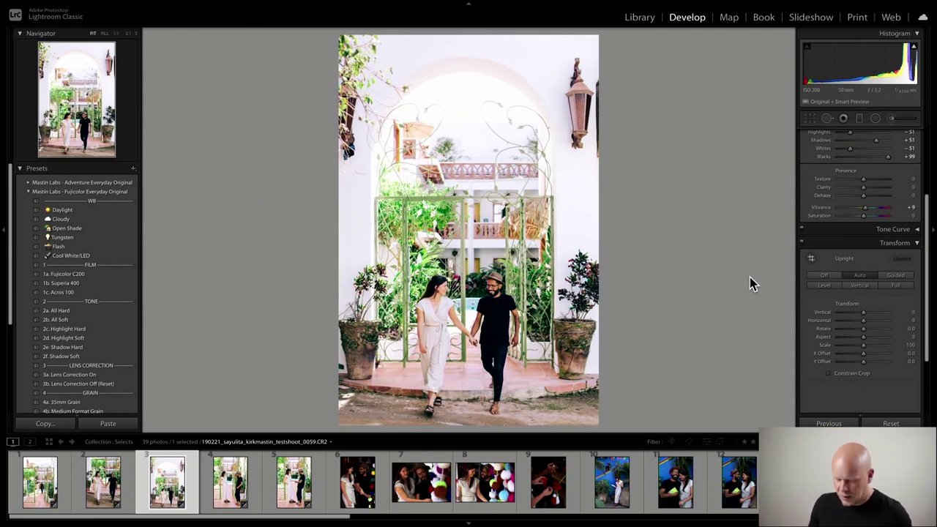
Straighten the third photo to an angle of 0.22 and crop its edges in slightly, keeping the original aspect ratio.
key("r")
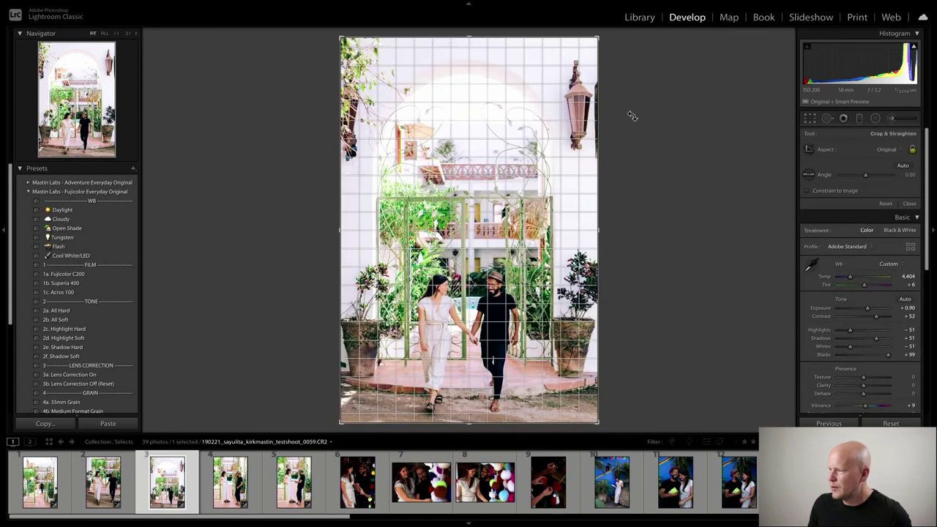
left_click_drag(632, 116, 633, 118)
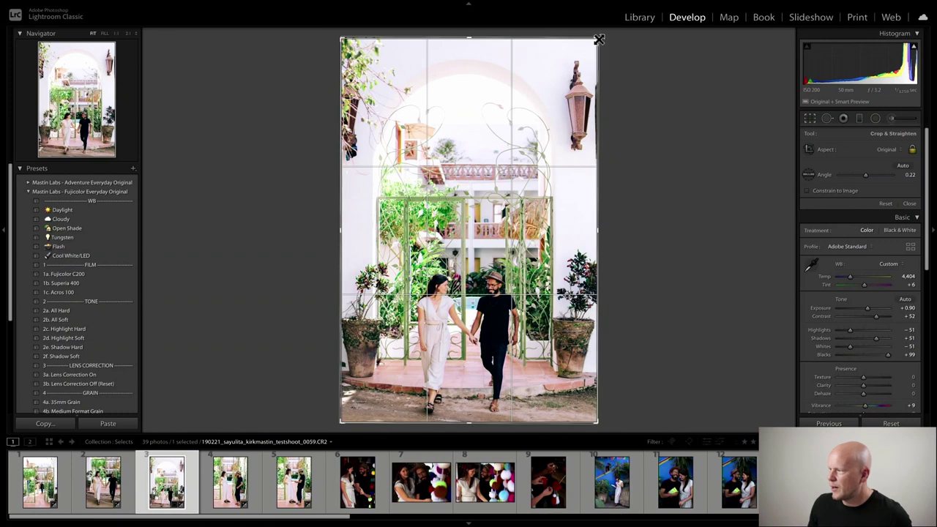
left_click_drag(597, 39, 594, 40)
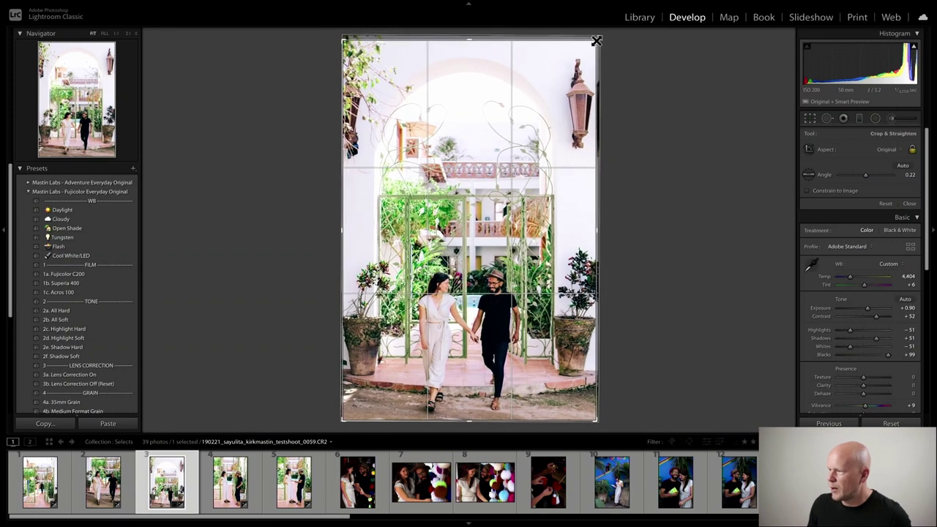
key("Return")
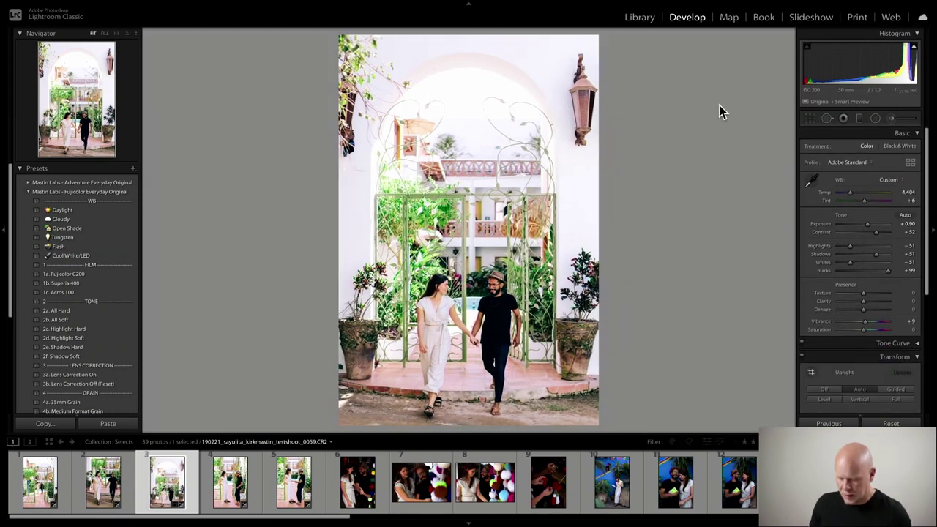
key("r")
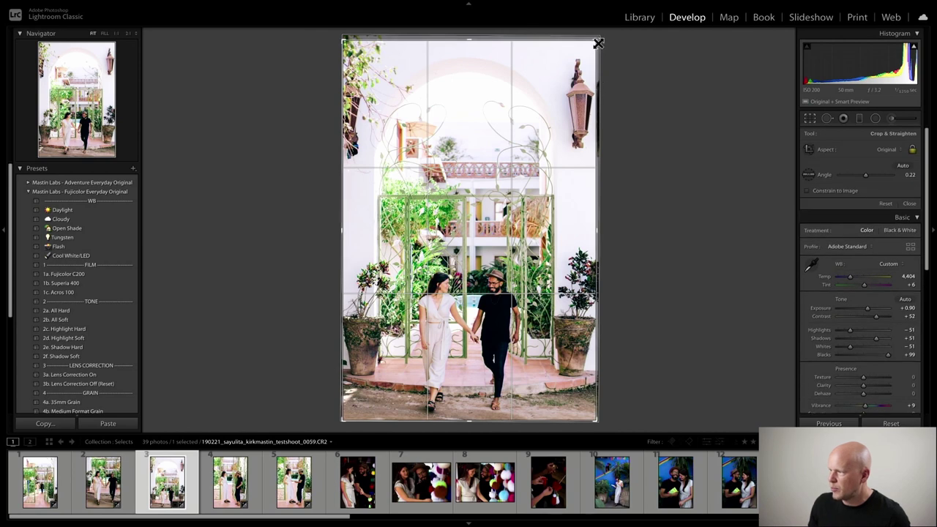
left_click_drag(599, 43, 597, 38)
key("Return")
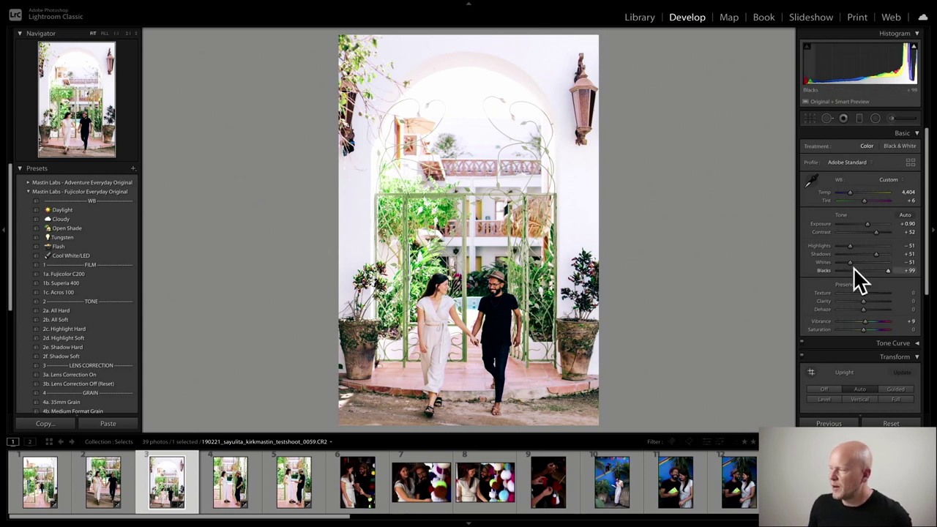
Apply Auto Upright correction to the fourth and fifth photos of the couple at the gate.
scroll(867, 295, "down", 3)
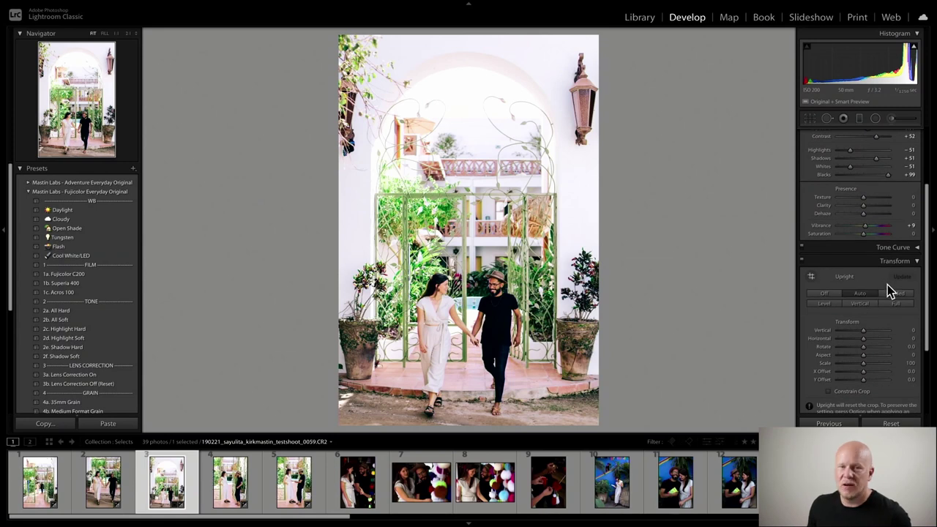
scroll(875, 268, "up", 2)
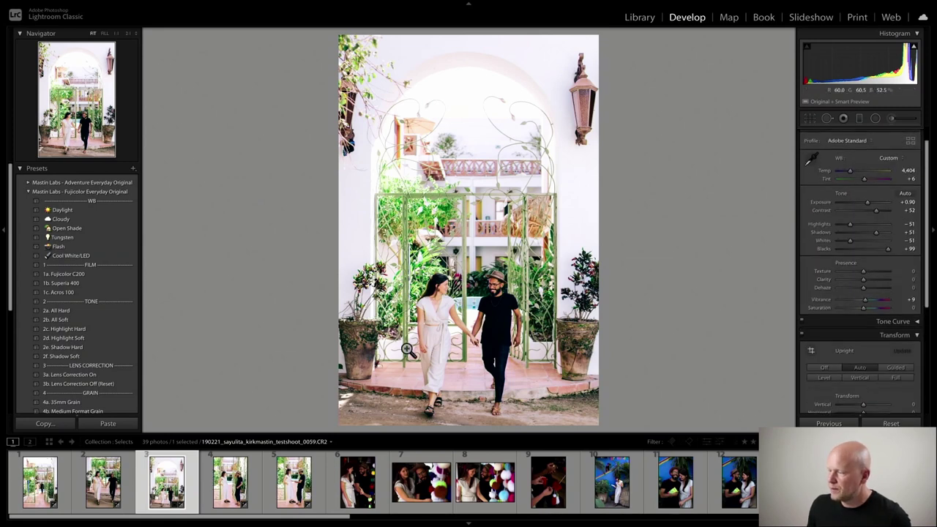
left_click(216, 487)
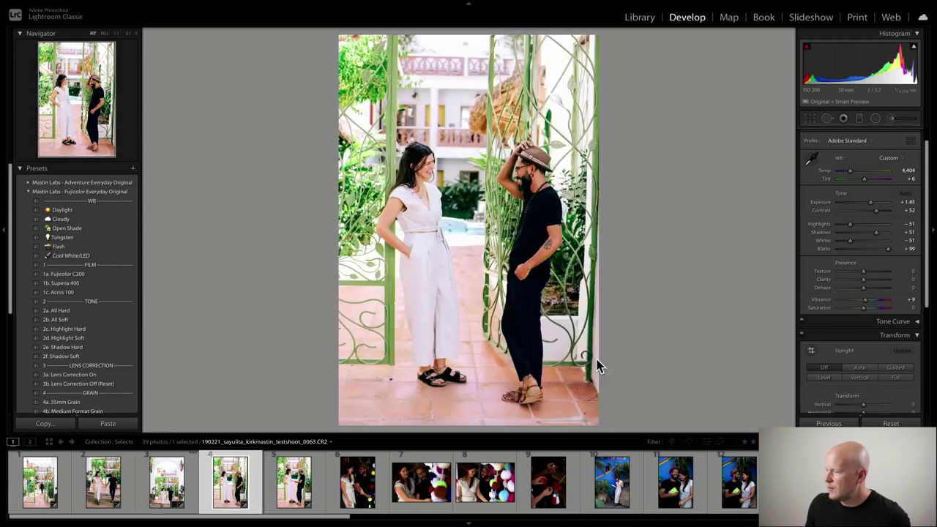
scroll(870, 330, "down", 1)
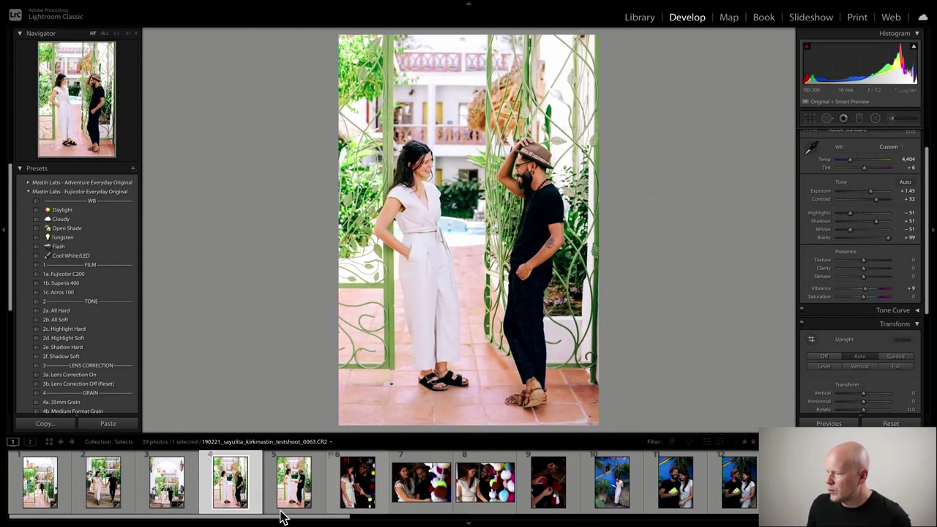
left_click(320, 483)
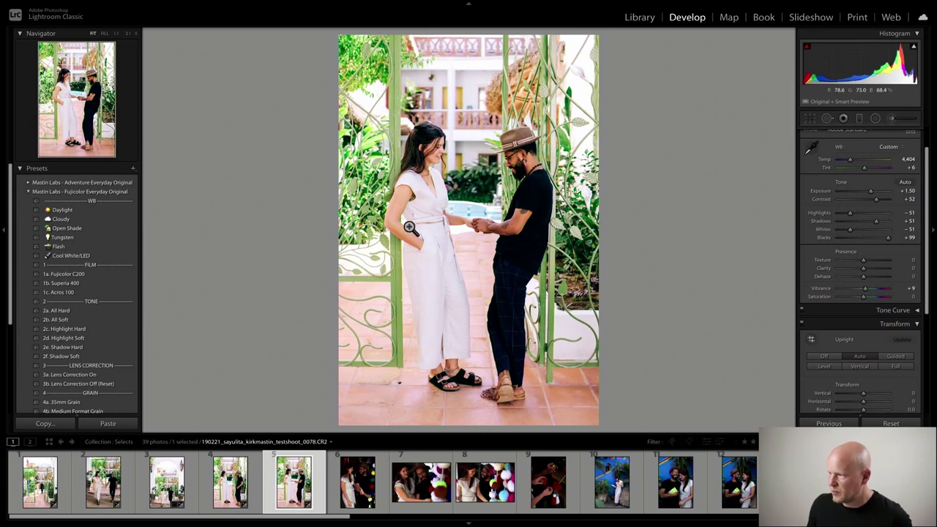
Try to straighten the fifth photo with Guided Upright guides along the gate posts and lower rail, and turn Upright off.
left_click(904, 365)
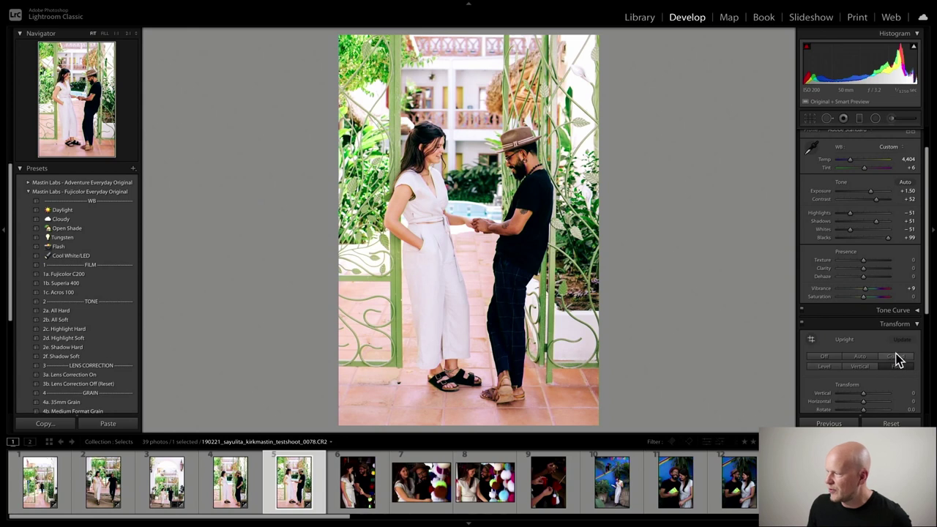
left_click(811, 341)
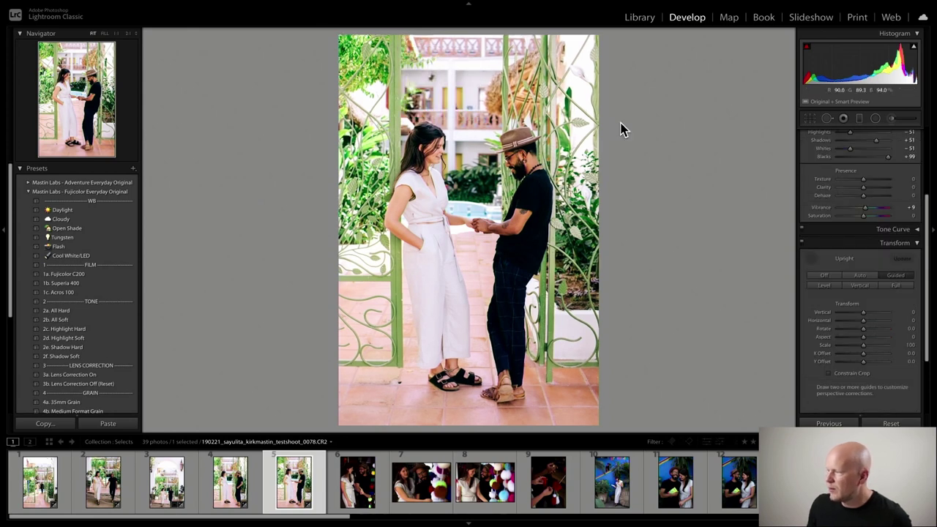
mouse_move(400, 35)
left_mouse_down()
mouse_move(410, 94)
mouse_move(413, 396)
mouse_move(403, 367)
left_mouse_up()
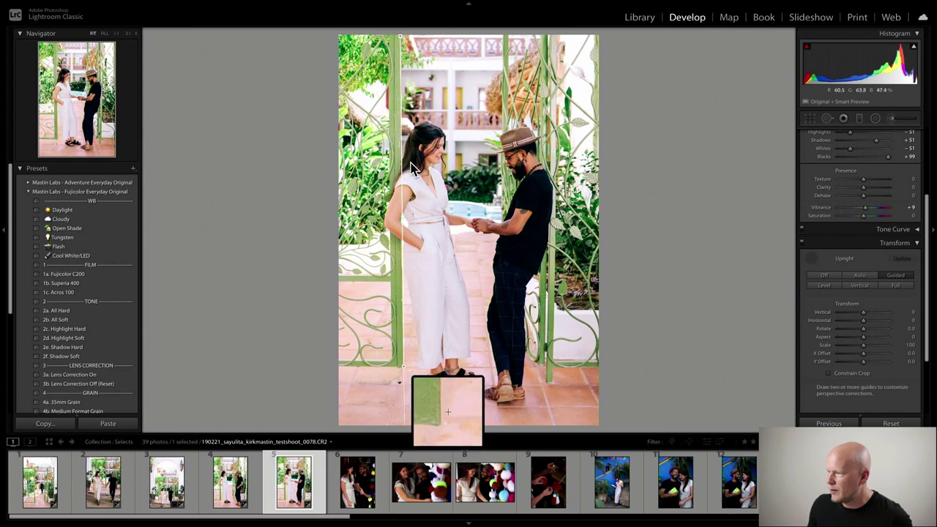
left_click_drag(390, 37, 393, 364)
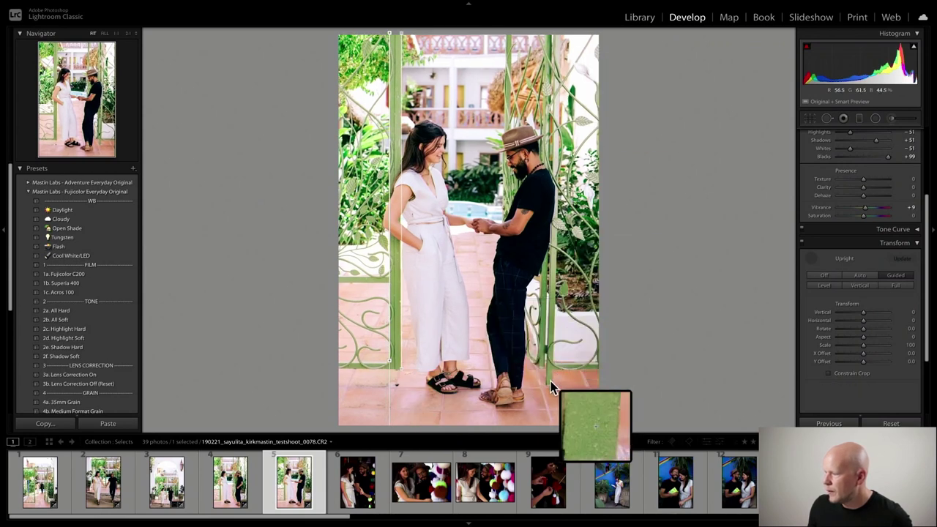
left_click_drag(550, 382, 564, 39)
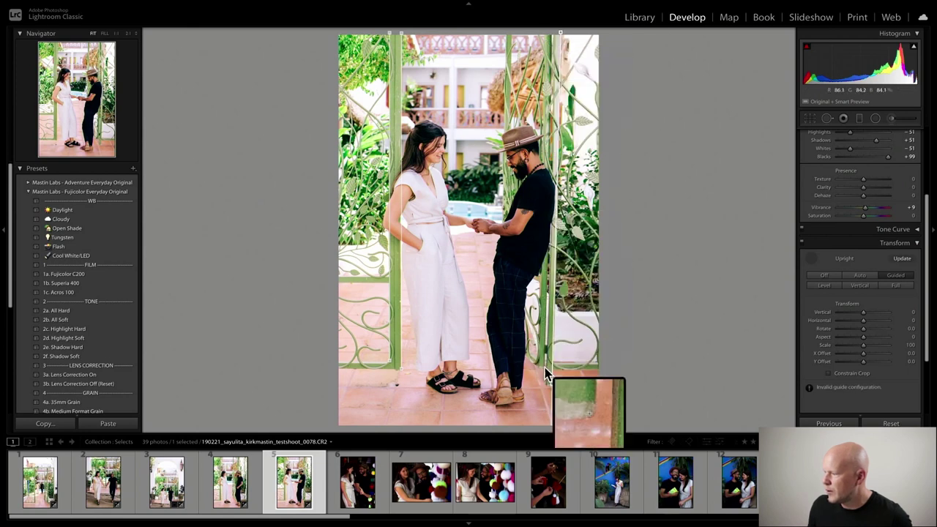
left_click_drag(553, 365, 595, 368)
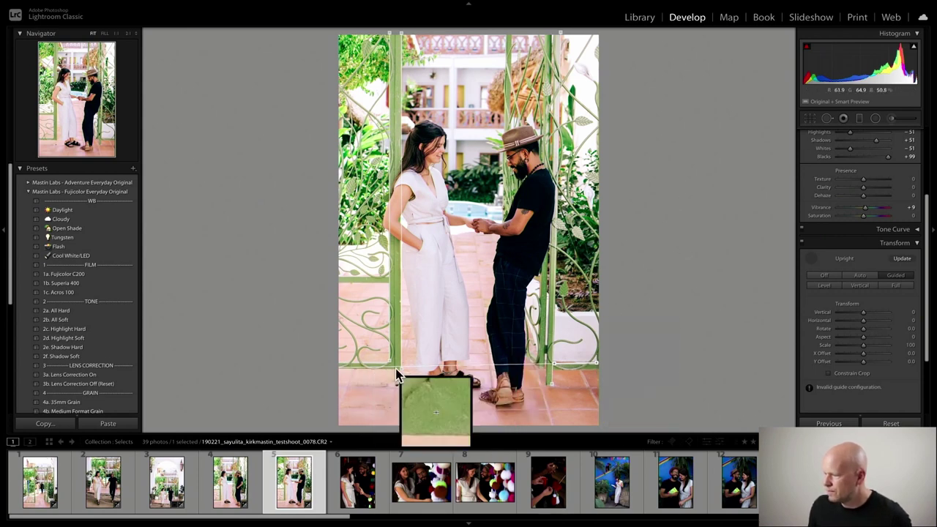
left_click(814, 258)
left_click(828, 276)
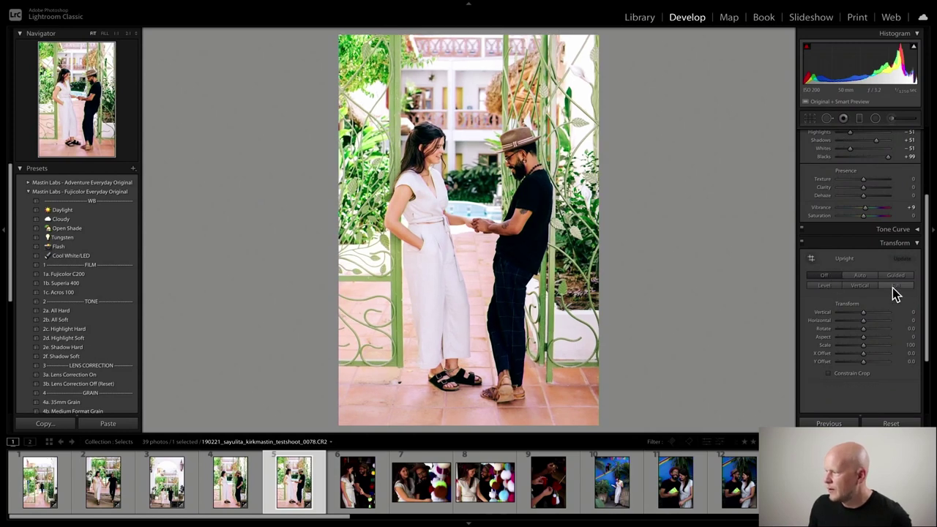
Set the fifth photo to Guided Upright with Vertical +8 and Constrain Crop on, and compare it with the transform disabled.
left_click(908, 276)
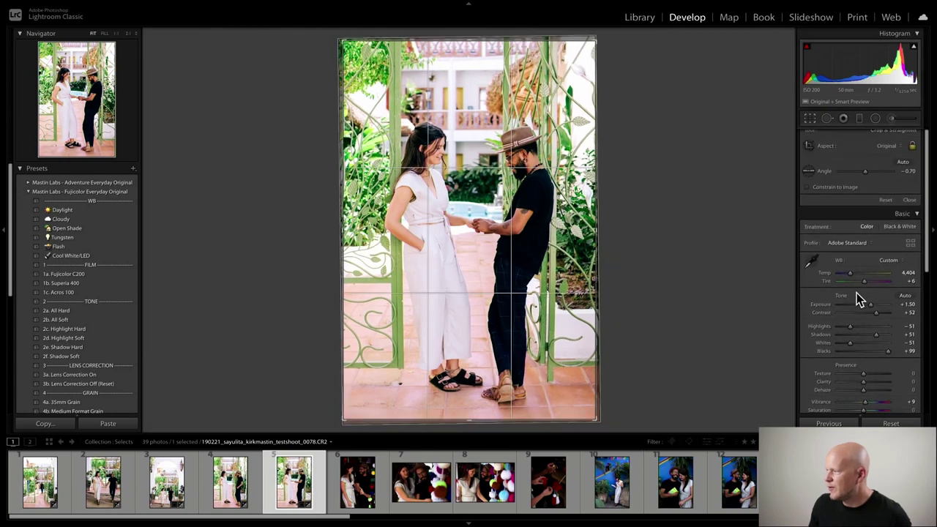
scroll(858, 296, "down", 5)
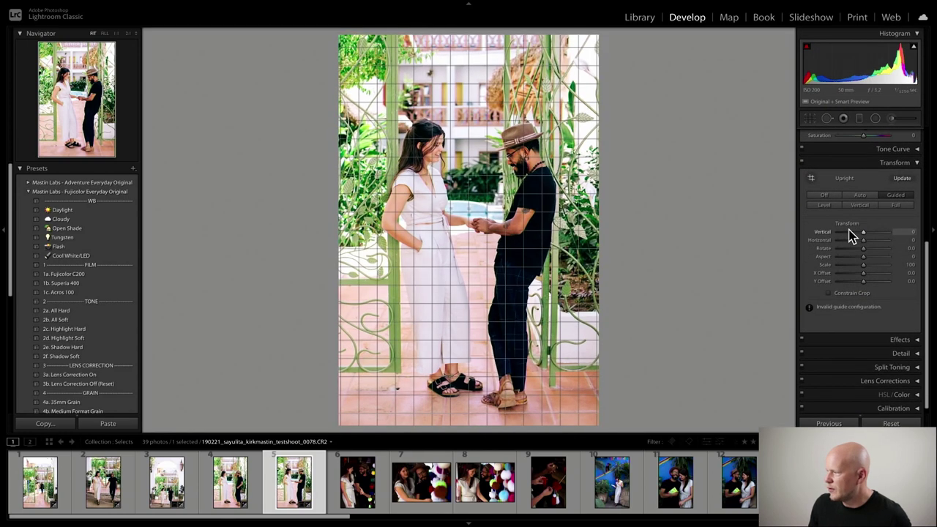
mouse_move(862, 233)
left_mouse_down()
mouse_move(859, 242)
mouse_move(862, 231)
left_mouse_up()
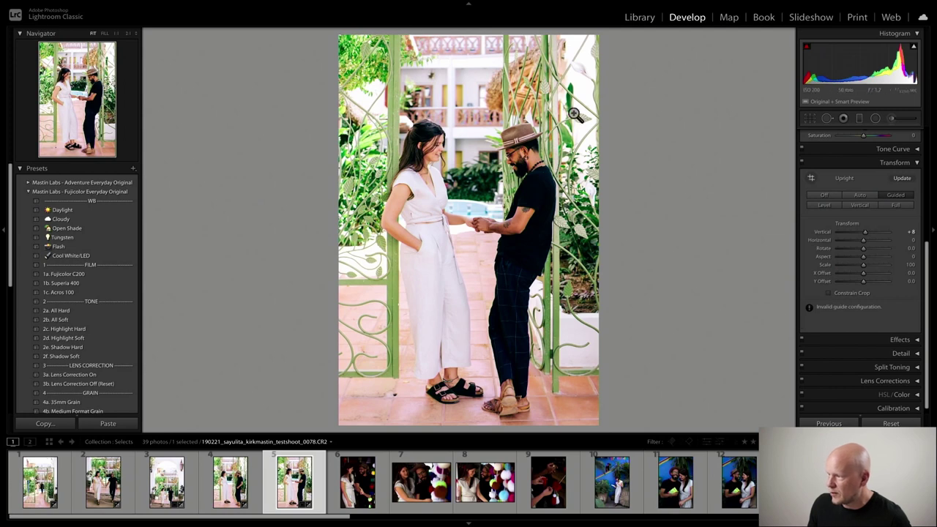
left_click(829, 293)
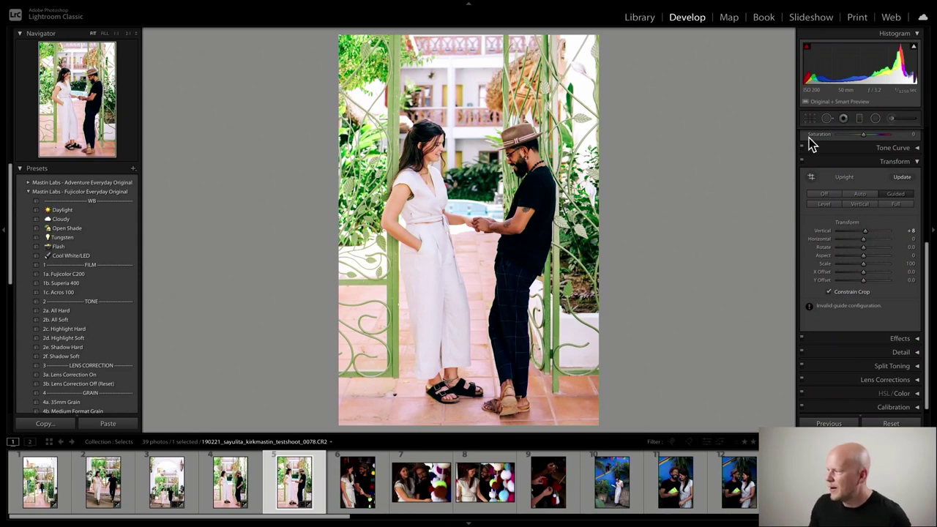
left_click(801, 162)
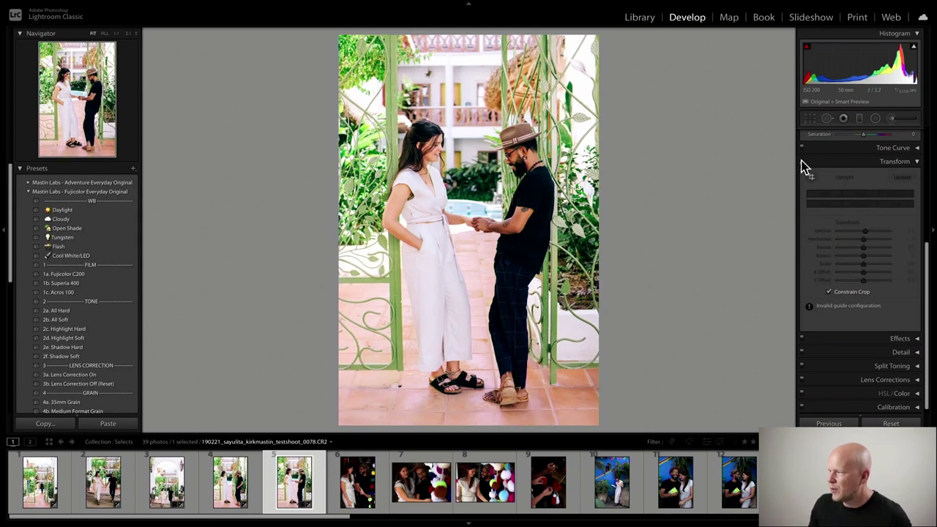
left_click(801, 161)
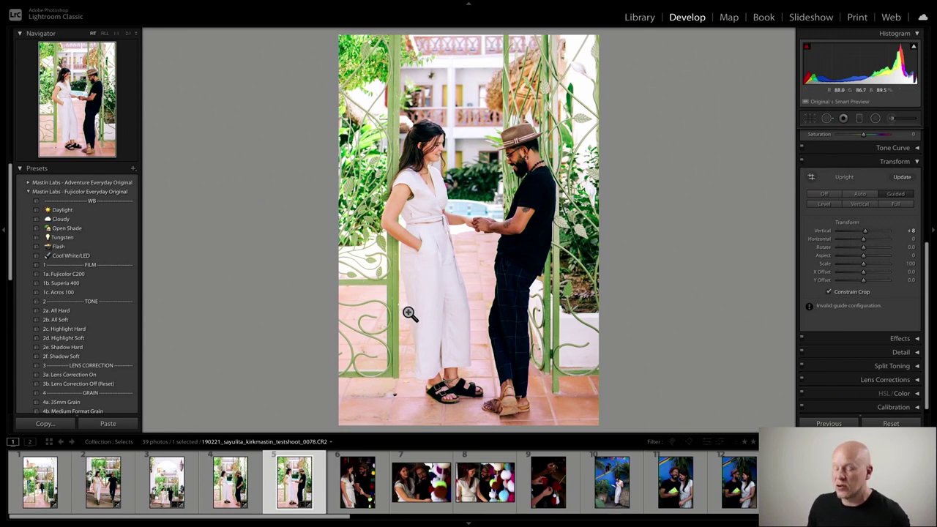
Select the first five gate photos and review them side by side in Survey view and in the Library grid.
left_click(39, 482)
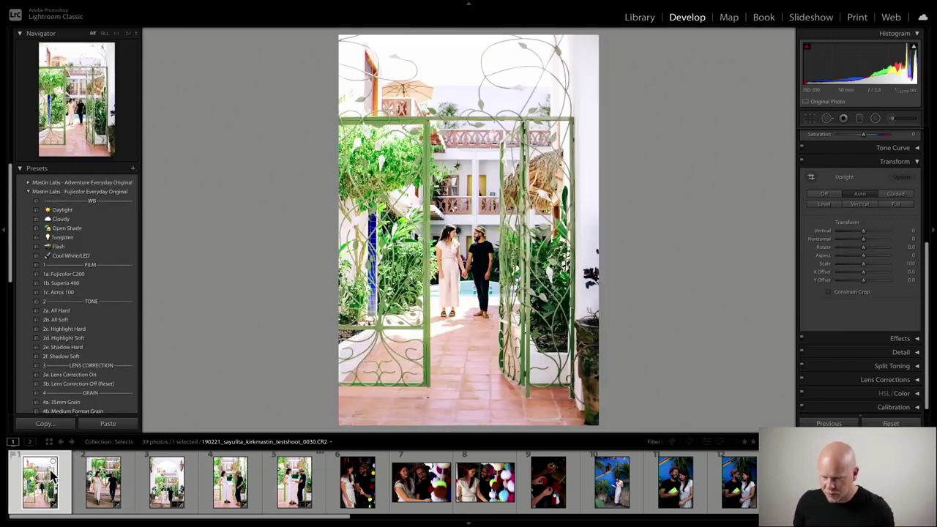
left_click(296, 498, "shift")
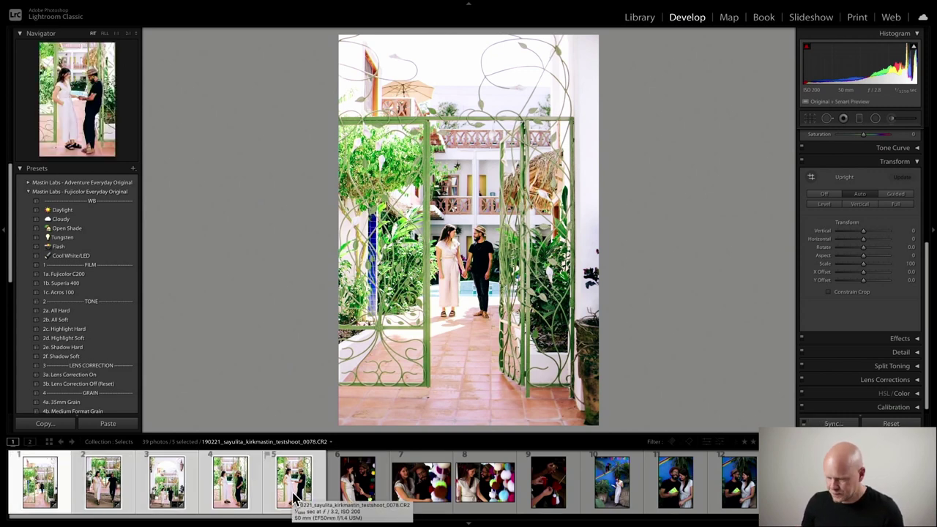
key("n")
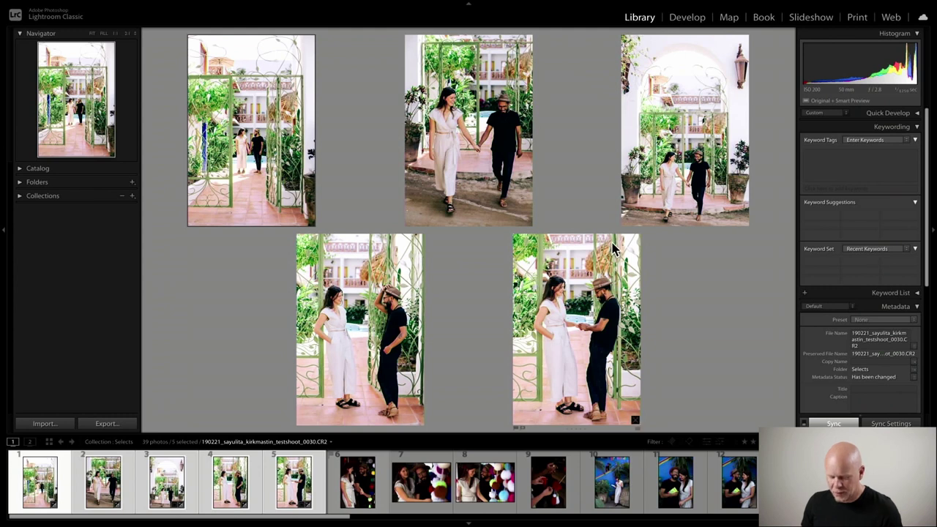
key("g")
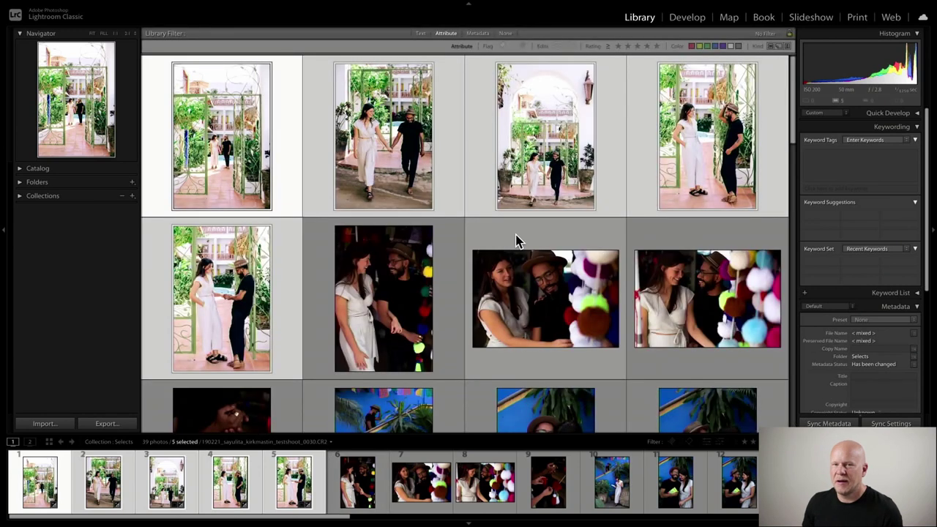
Return to Develop and look through the sixth to eighth photos at the pom-pom stall, ending on the sixth.
left_click(687, 21)
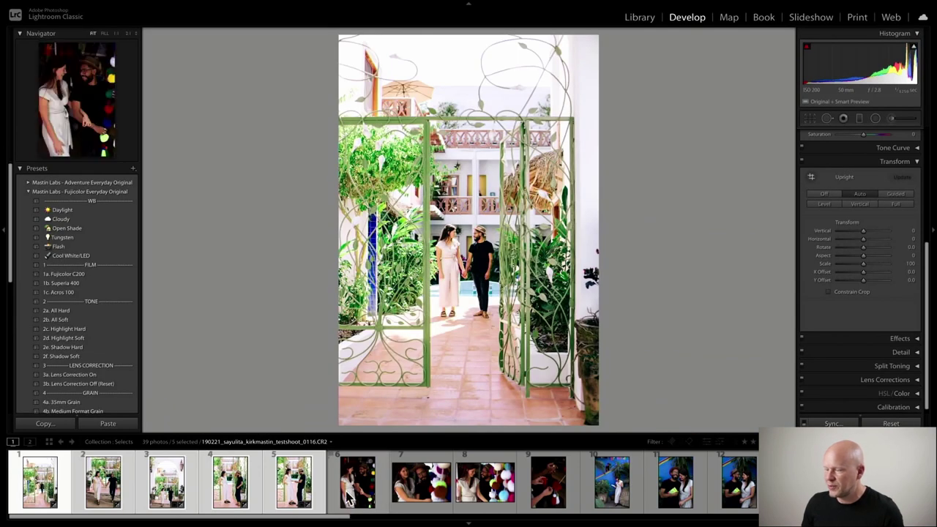
left_click(349, 499)
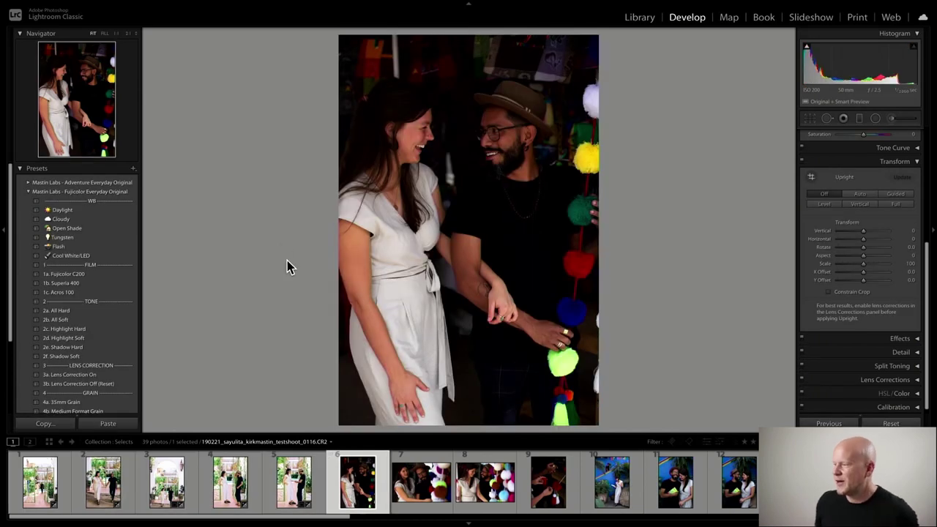
left_click(425, 480)
left_click(498, 495)
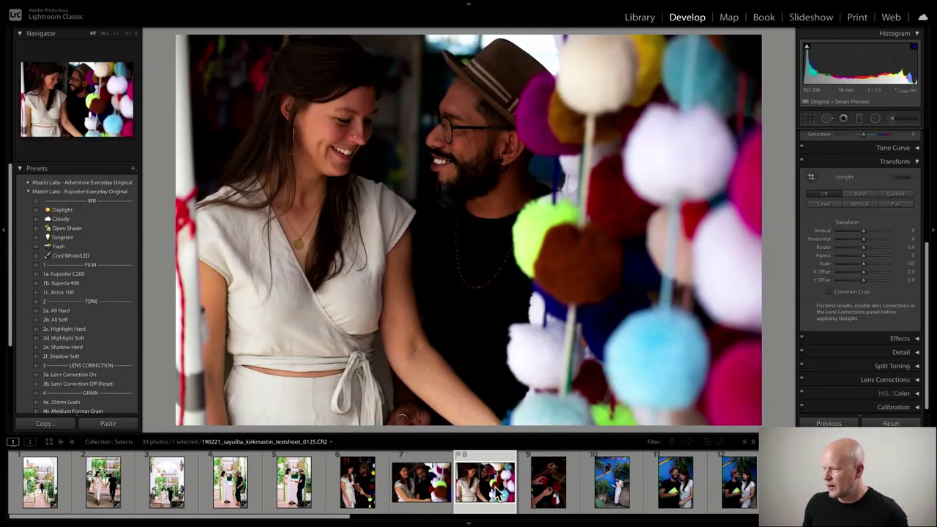
left_click(421, 498)
left_click(359, 495)
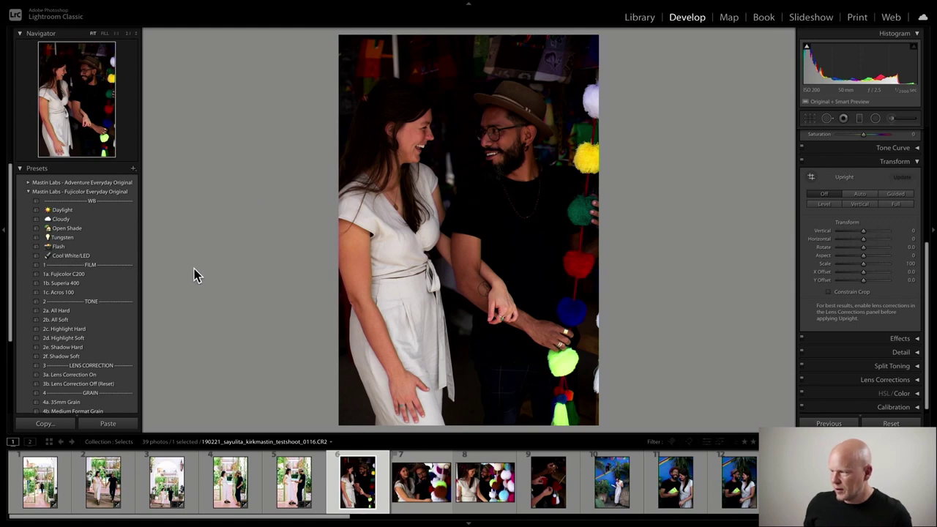
Apply the 1b. Superia 400 film preset to the sixth photo and set its Exposure to +0.85.
left_click(99, 285)
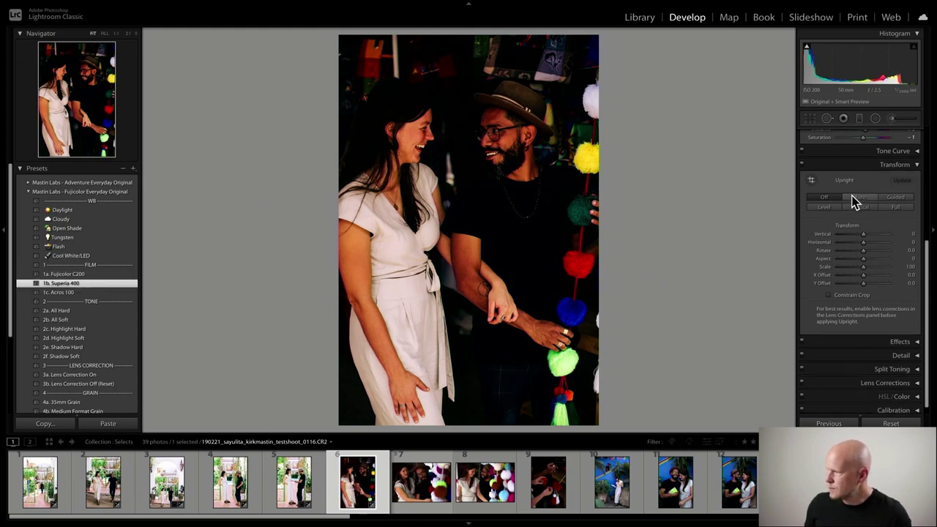
scroll(853, 200, "up", 5)
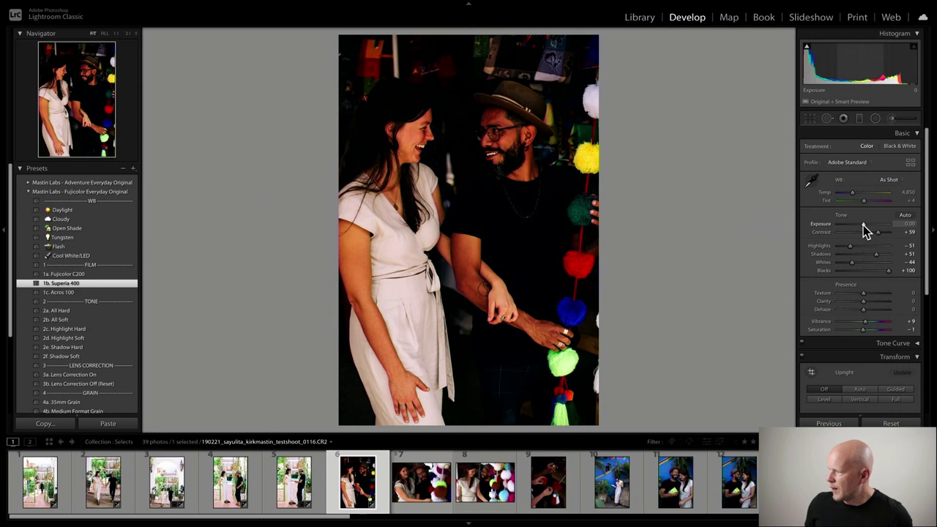
left_click_drag(866, 230, 871, 231)
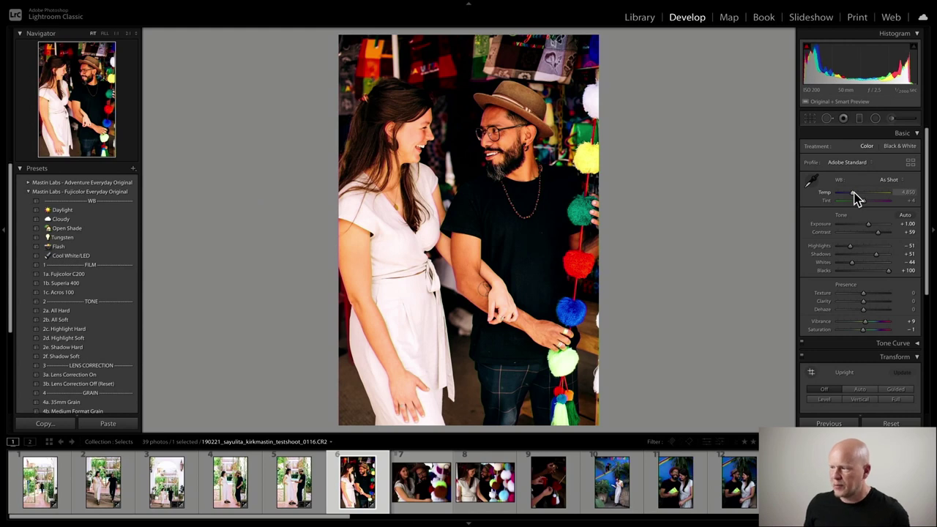
key("Down")
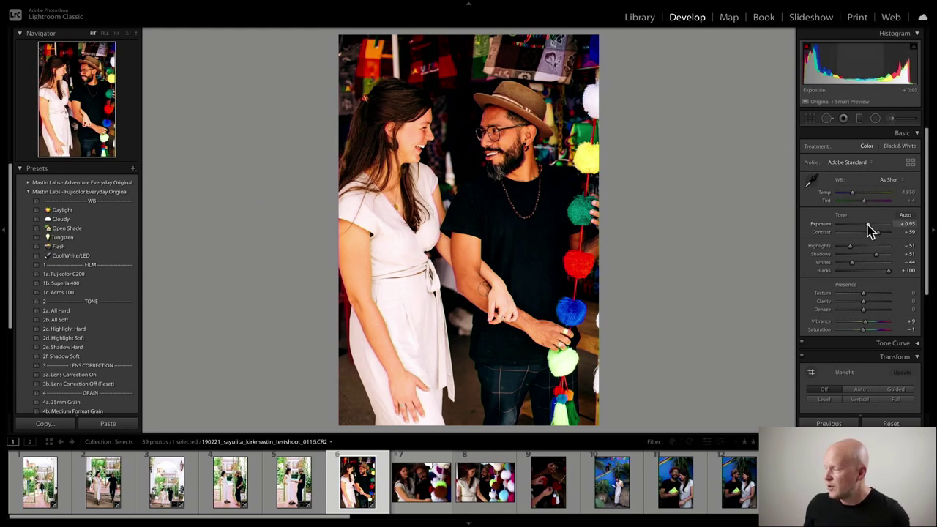
key("Down")
key("Down")
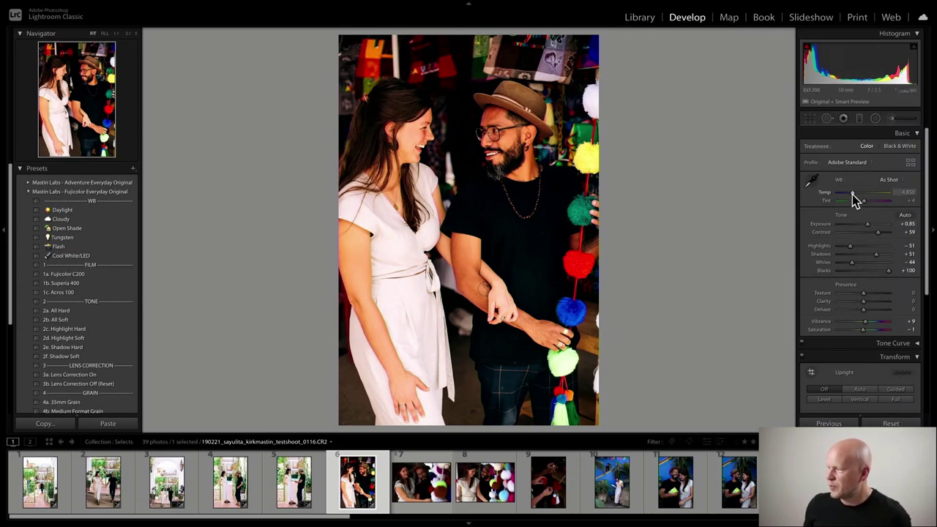
Try a Temp of 4,685 on the sixth photo, check its details up close, and restore the As Shot white balance.
left_click_drag(853, 194, 852, 194)
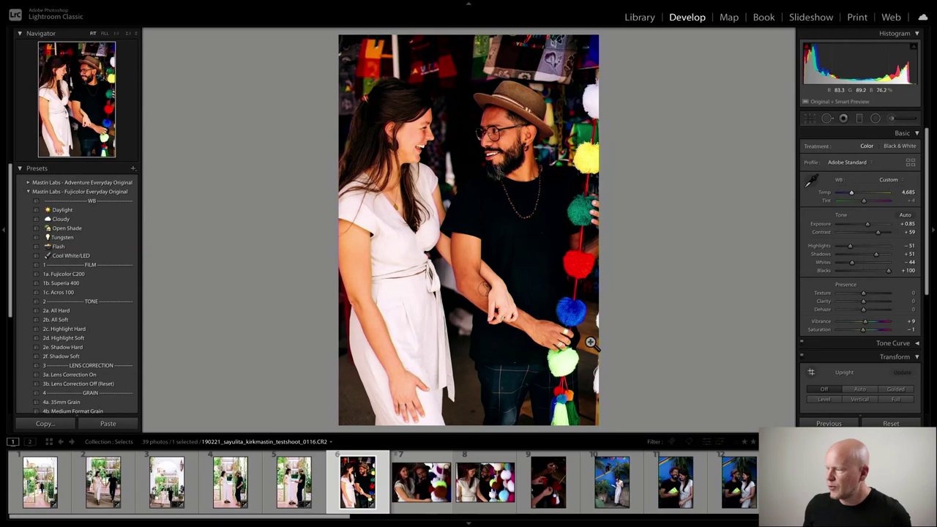
left_click_drag(589, 362, 510, 275)
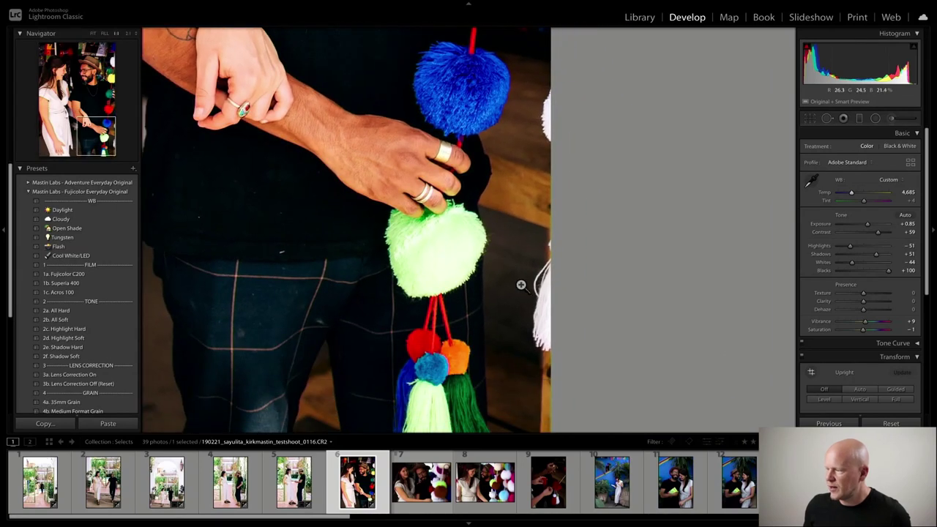
left_click(449, 76)
left_click_drag(449, 77, 402, 146)
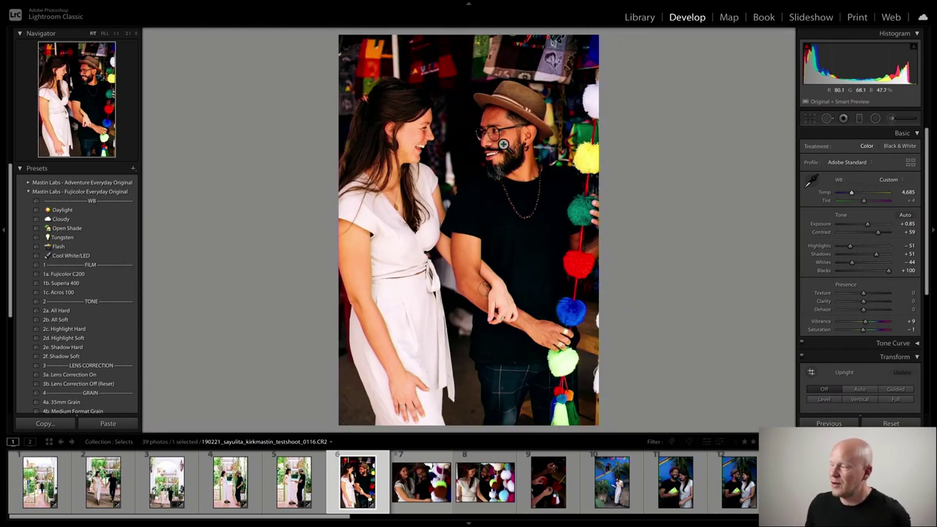
left_click(892, 181)
left_click(740, 183)
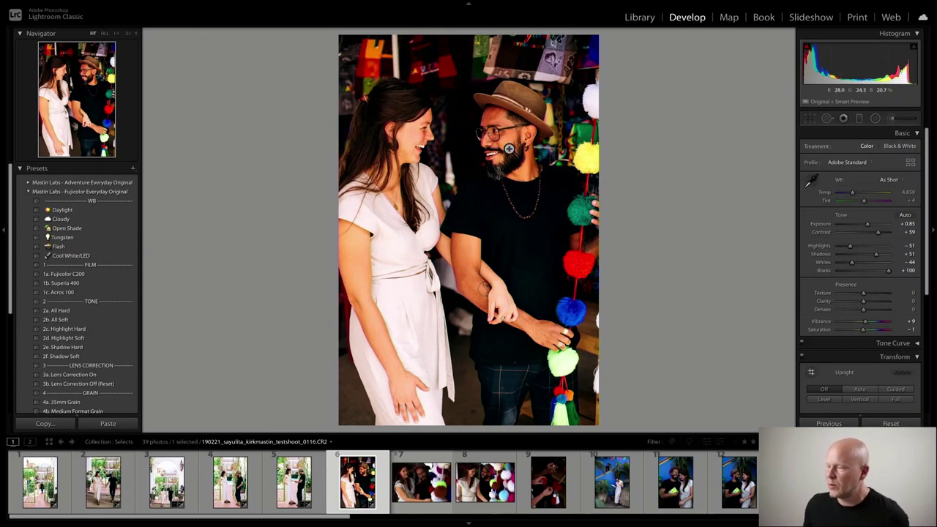
Check the man's hat and the pom-poms up close in the sixth photo and set its Temp to 4,479.
left_click(518, 103)
left_click_drag(517, 103, 521, 128)
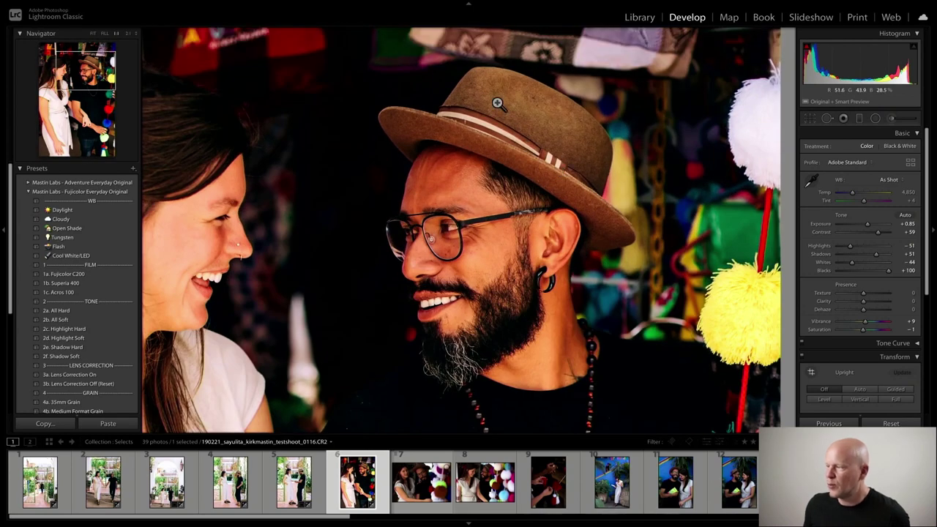
scroll(520, 128, "down", 10)
scroll(472, 320, "down", 8)
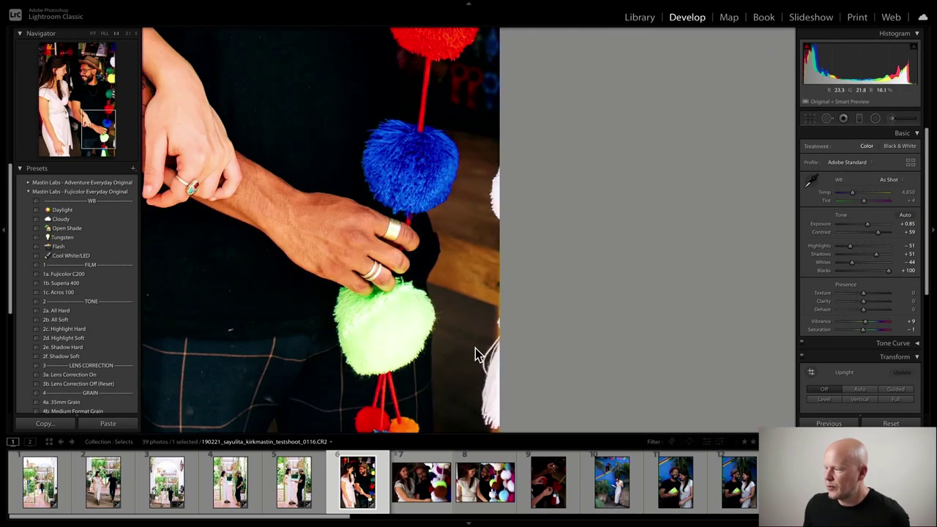
left_click_drag(460, 360, 426, 224)
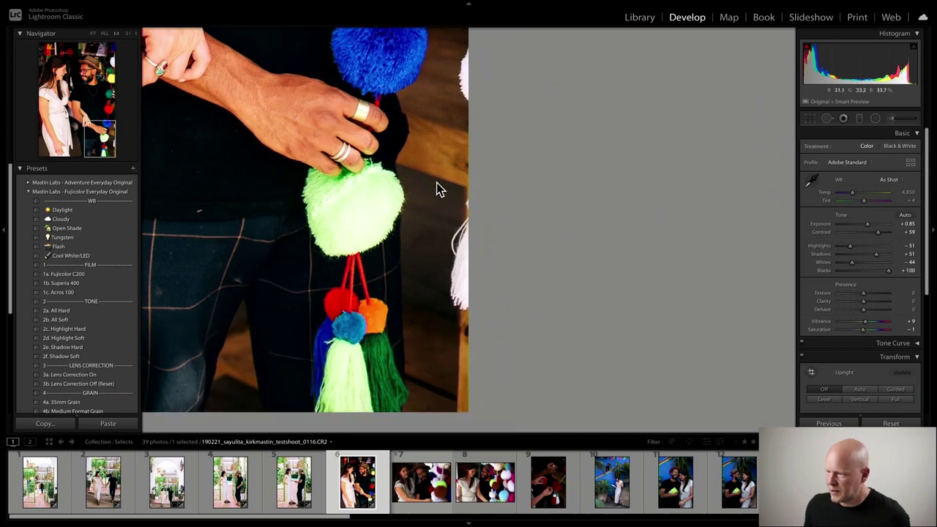
left_click(423, 187)
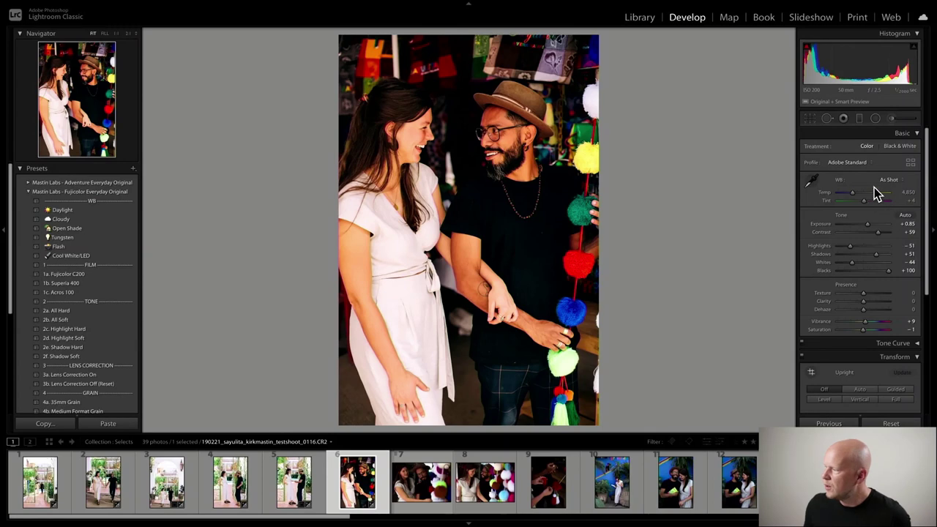
left_click_drag(854, 192, 852, 195)
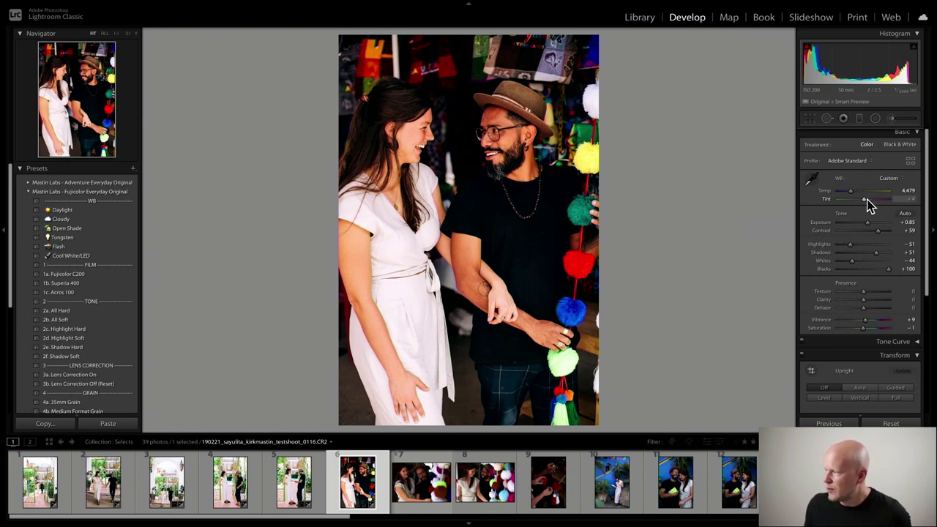
Try a Tint shift on the sixth photo, undo it, and compare the photo with the first and seventh ones.
left_click_drag(867, 205, 865, 200)
key("ctrl+z")
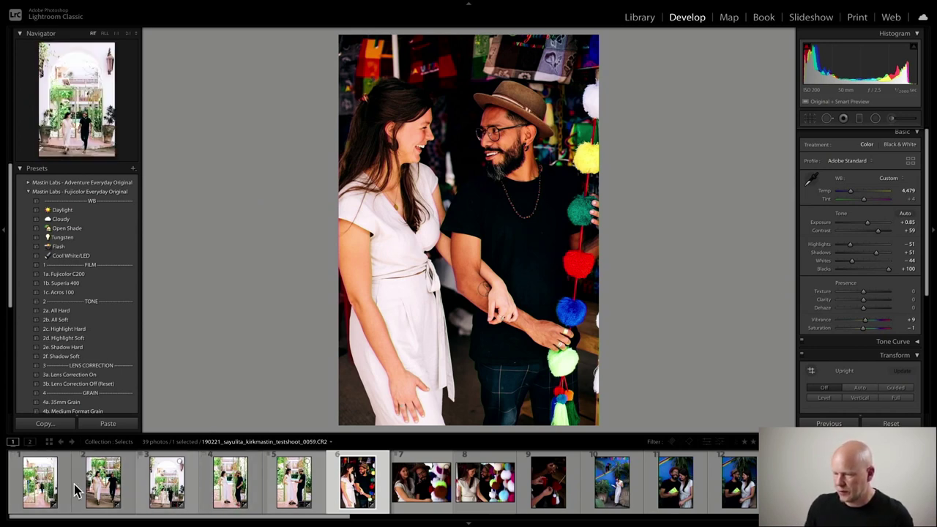
left_click(40, 498)
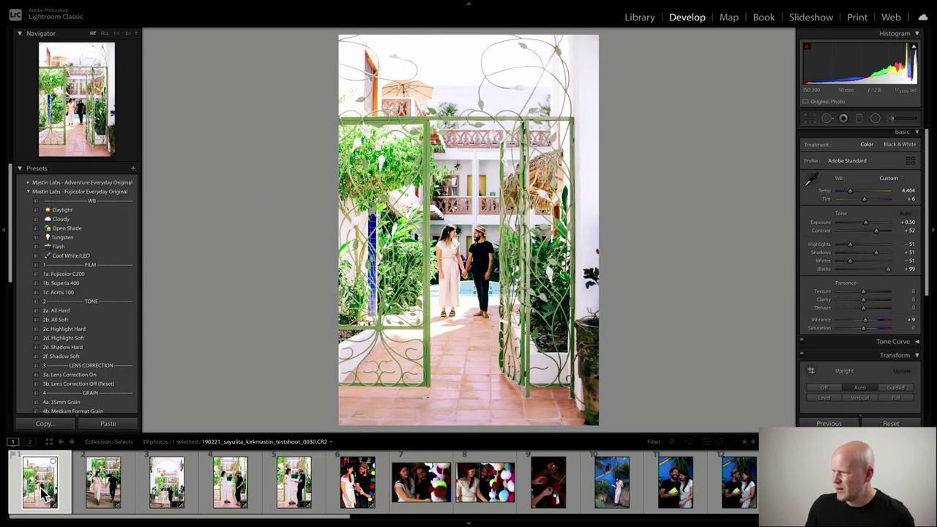
left_click(359, 496)
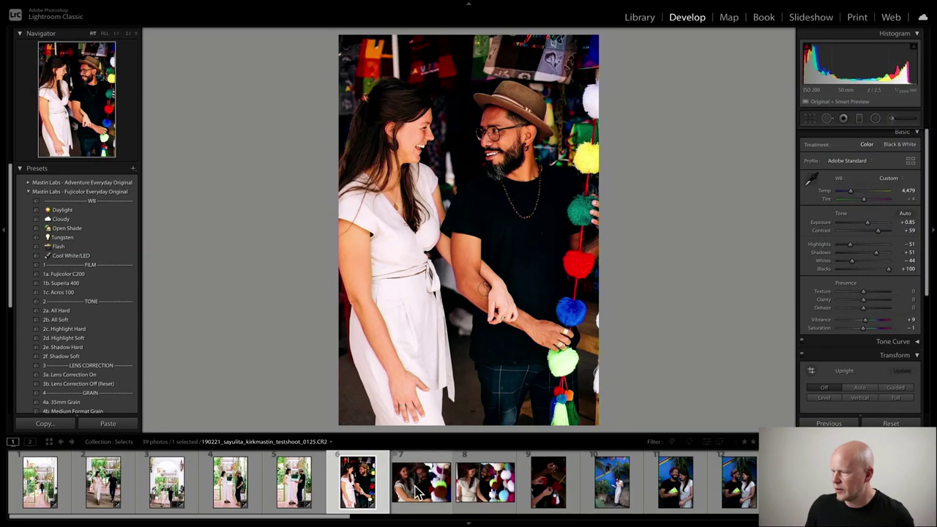
left_click(414, 491)
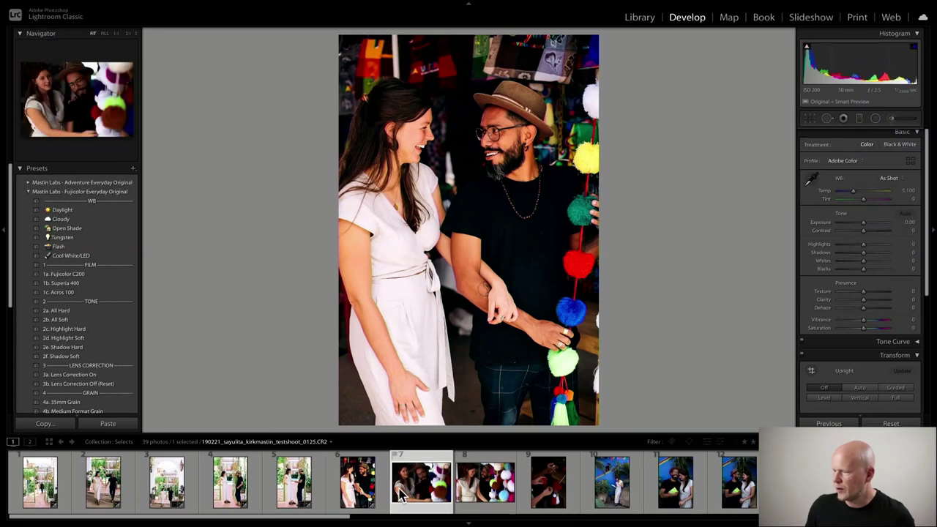
left_click(359, 495)
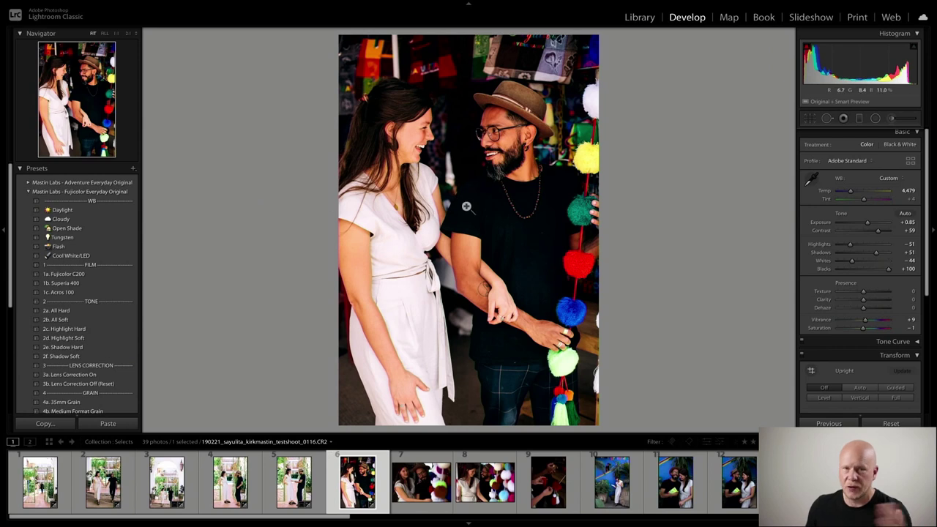
Apply the 1b. Superia 400 film preset to the seventh photo, try an Exposure of +0.65, and undo the exposure change.
left_click(438, 476)
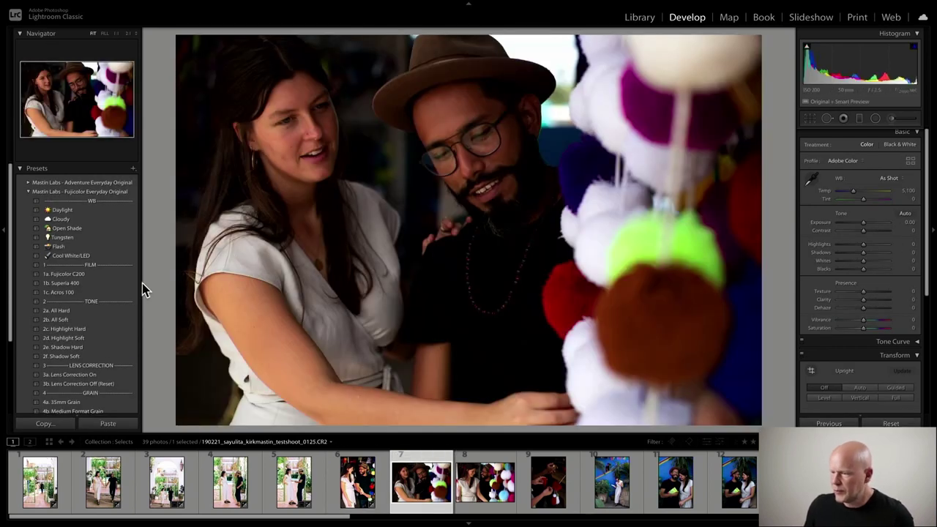
left_click(106, 284)
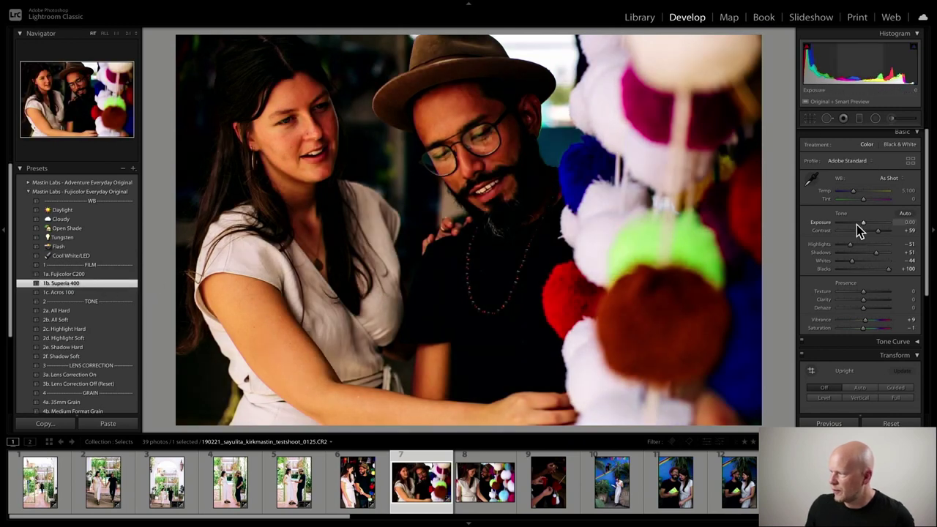
left_click_drag(862, 223, 866, 224)
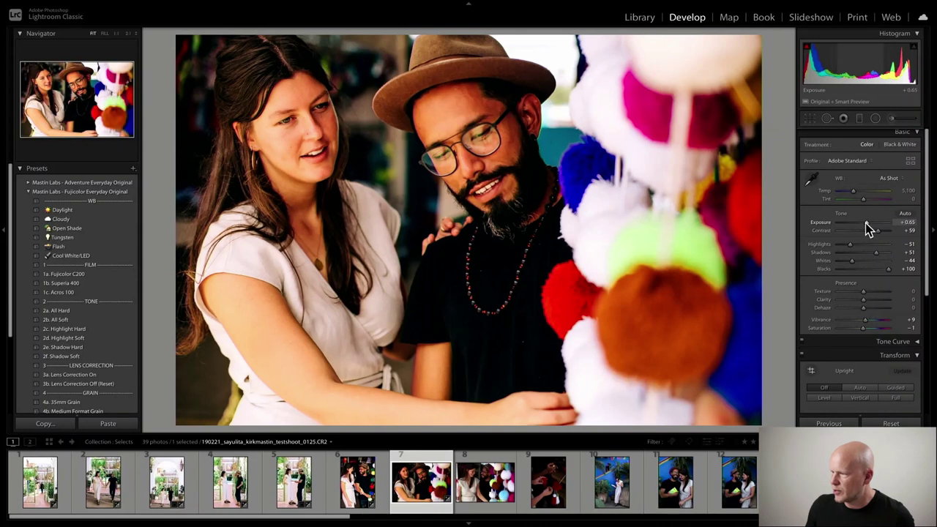
key("ctrl+z")
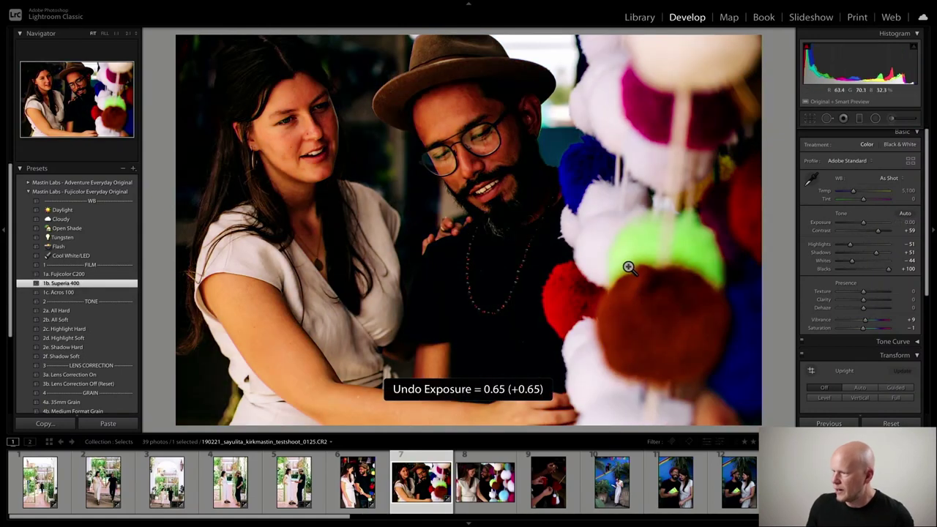
Try Shadows at +65 and at +100 on the seventh photo, undoing each change.
scroll(117, 308, "down", 2)
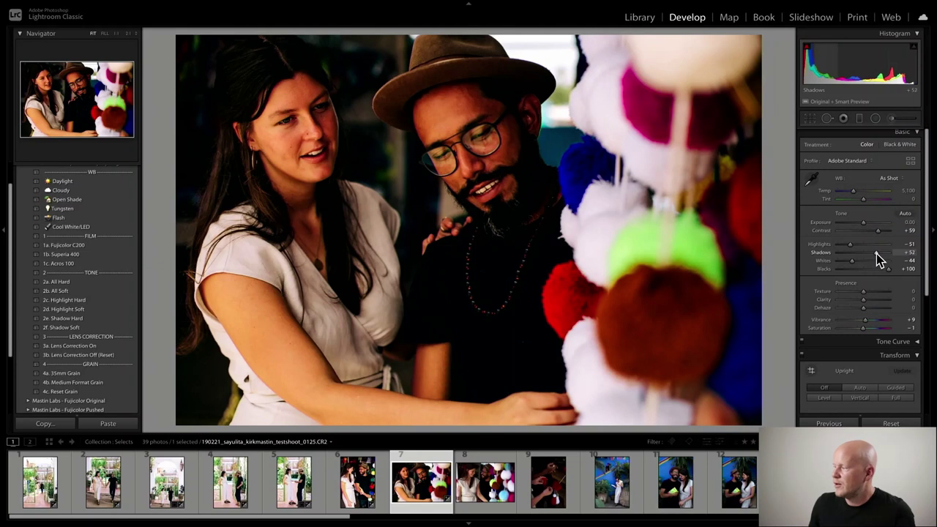
mouse_move(877, 253)
left_mouse_down()
mouse_move(889, 252)
mouse_move(879, 253)
left_mouse_up()
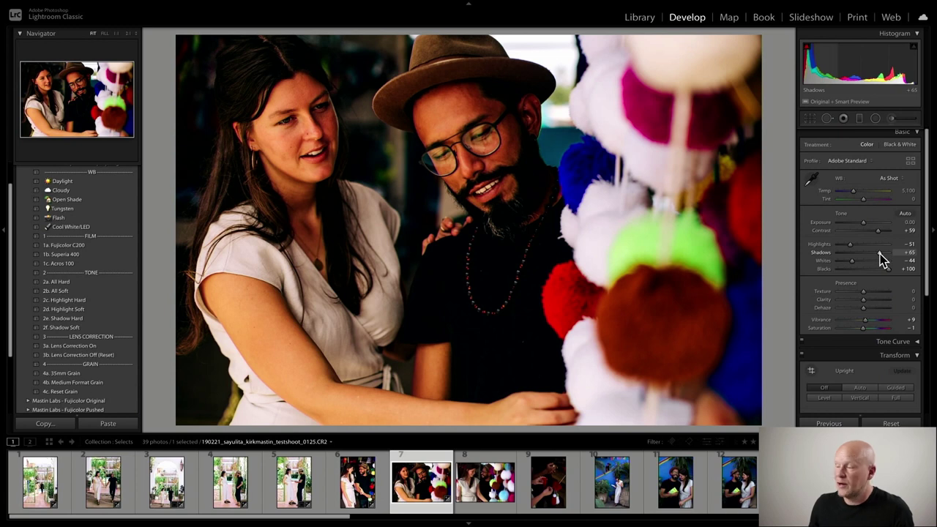
key("ctrl+z")
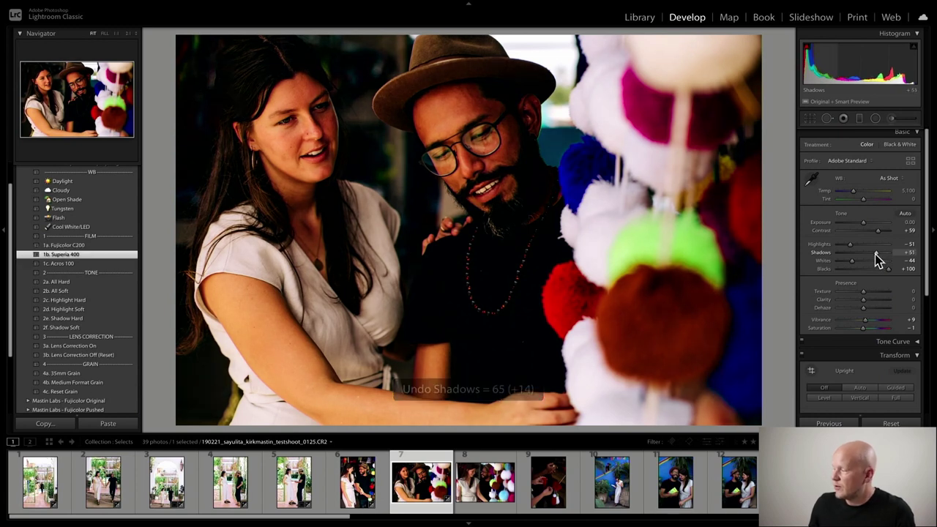
left_click(877, 255)
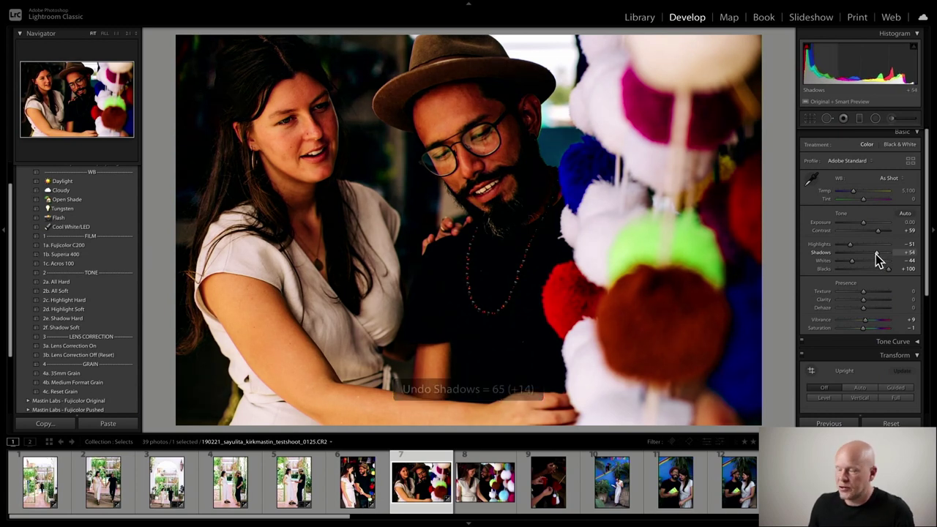
left_click_drag(876, 254, 892, 259)
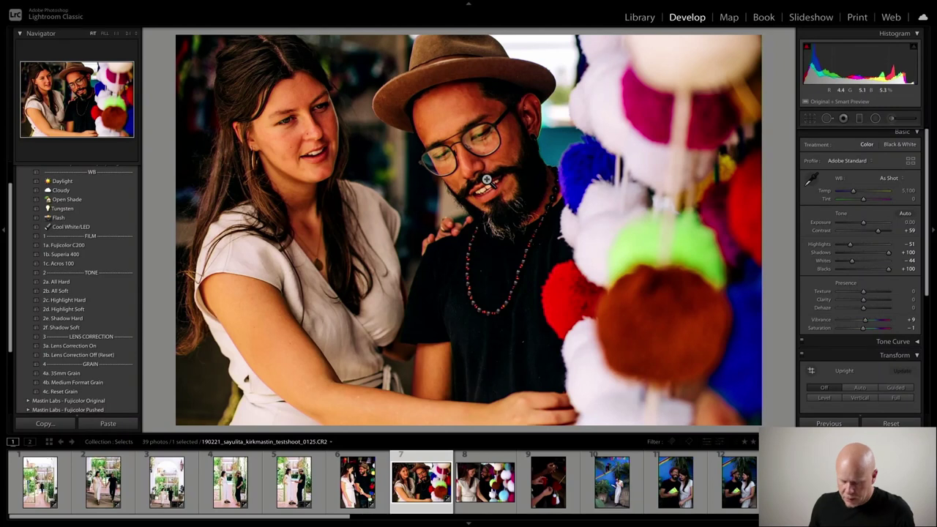
key("ctrl+z")
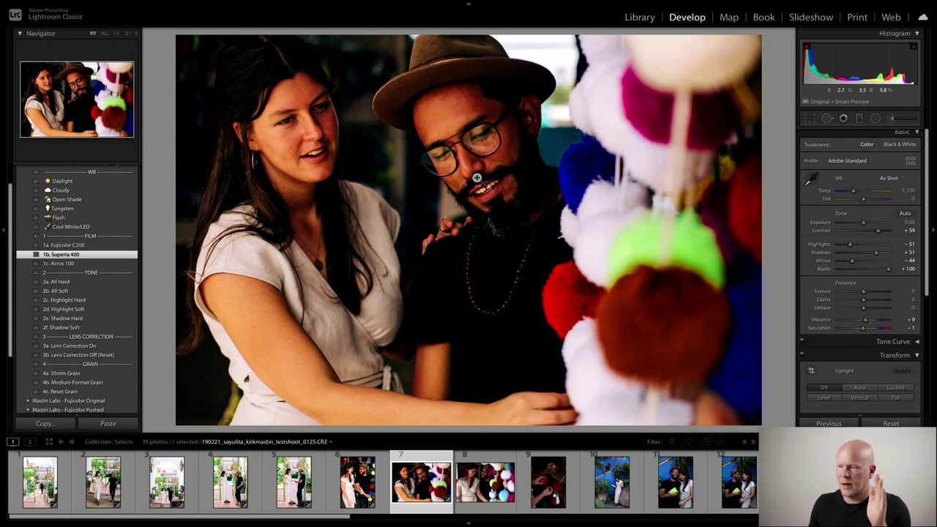
Try Contrast at +100 and Shadows at +100 on the sixth photo, undoing each change.
left_click(355, 492)
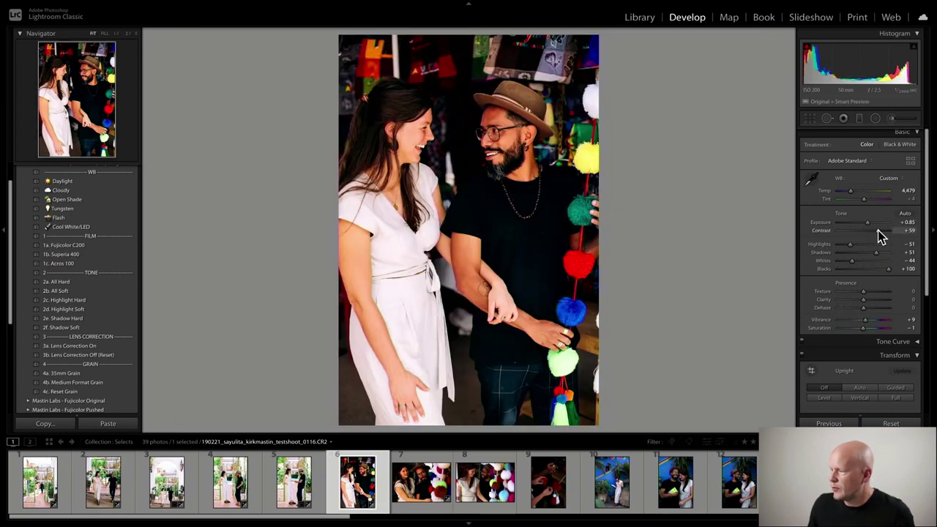
left_click_drag(879, 231, 891, 230)
key("ctrl+z")
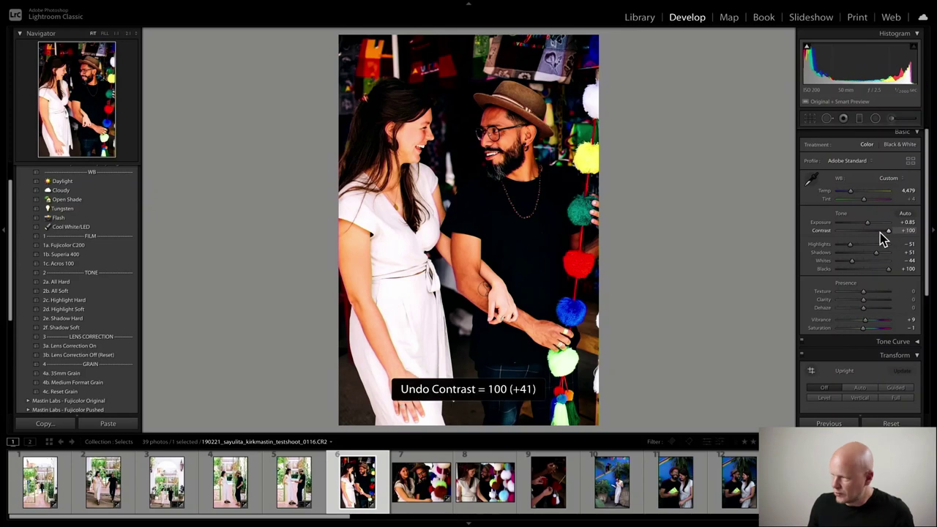
left_click_drag(878, 253, 891, 254)
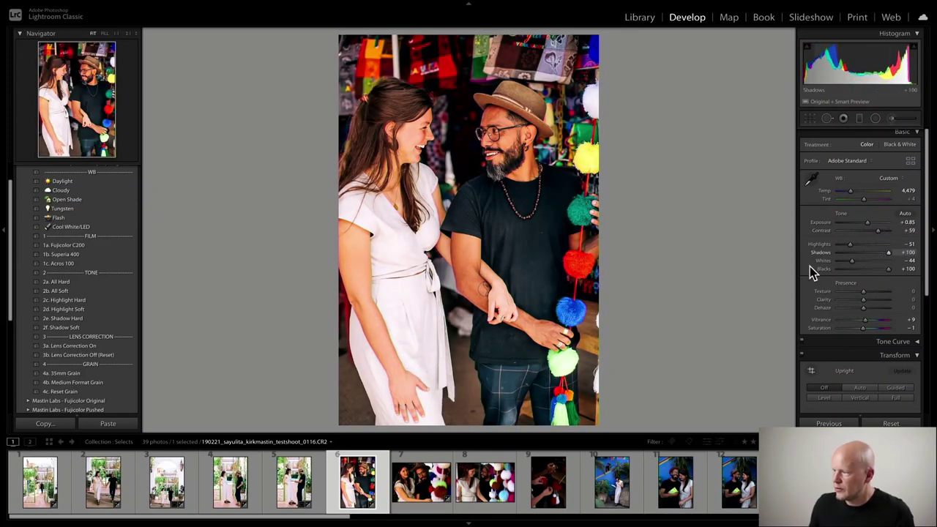
key("ctrl+z")
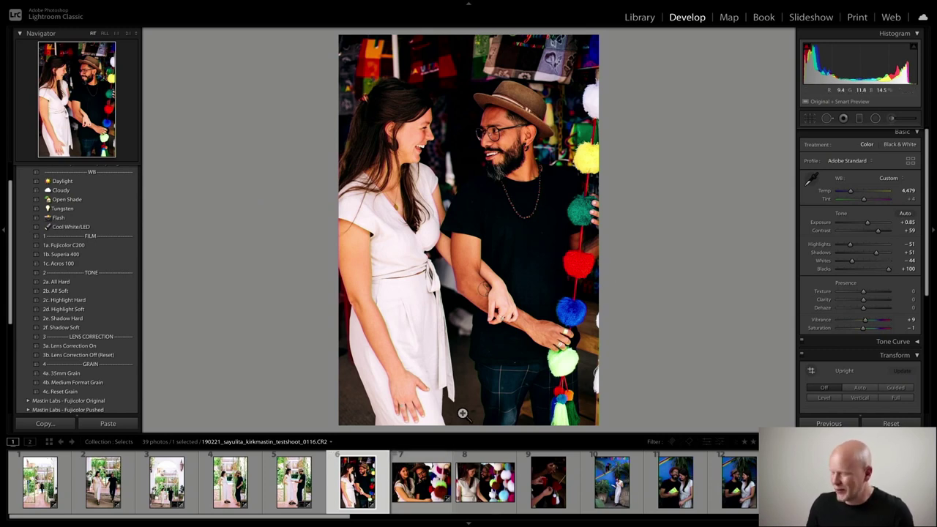
Compare the sixth photo before and after its edits side by side, and return to the single view.
key("y")
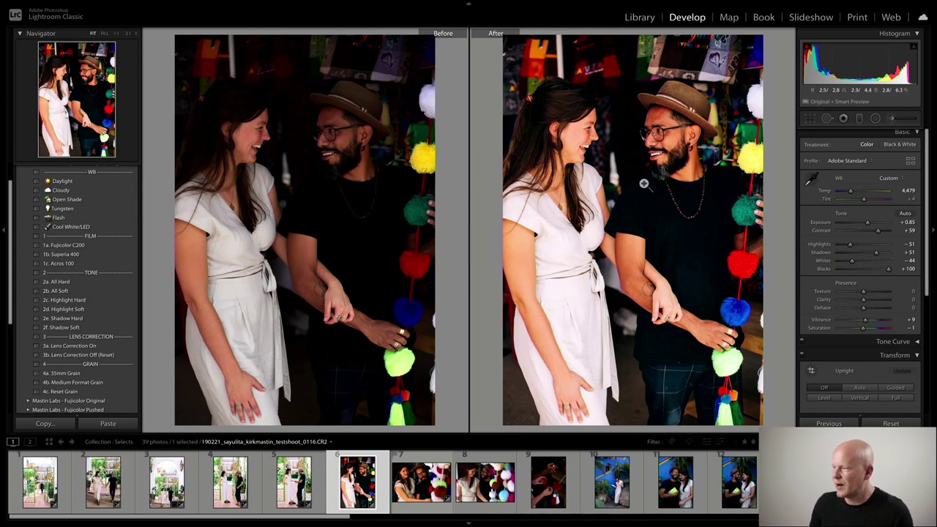
key("y")
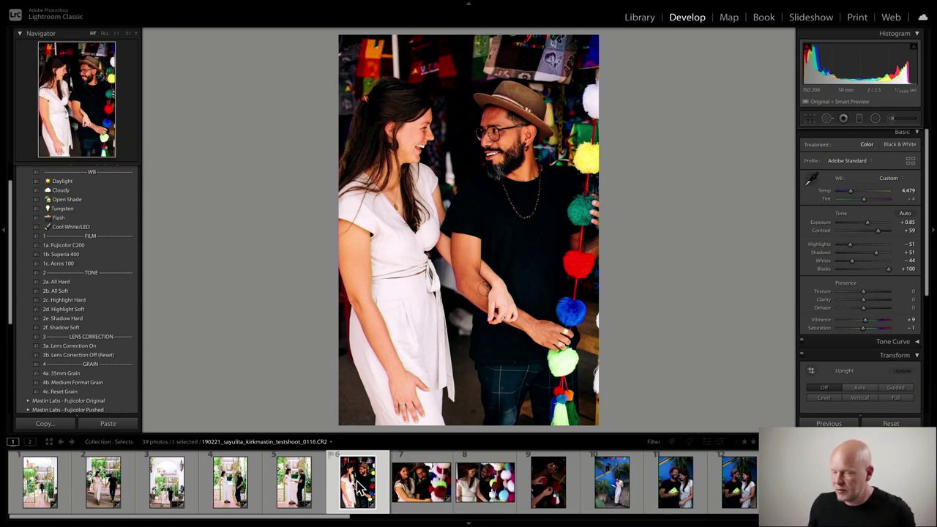
Reset the seventh photo's develop settings and look at the unedited eighth and ninth photos.
left_click(423, 493)
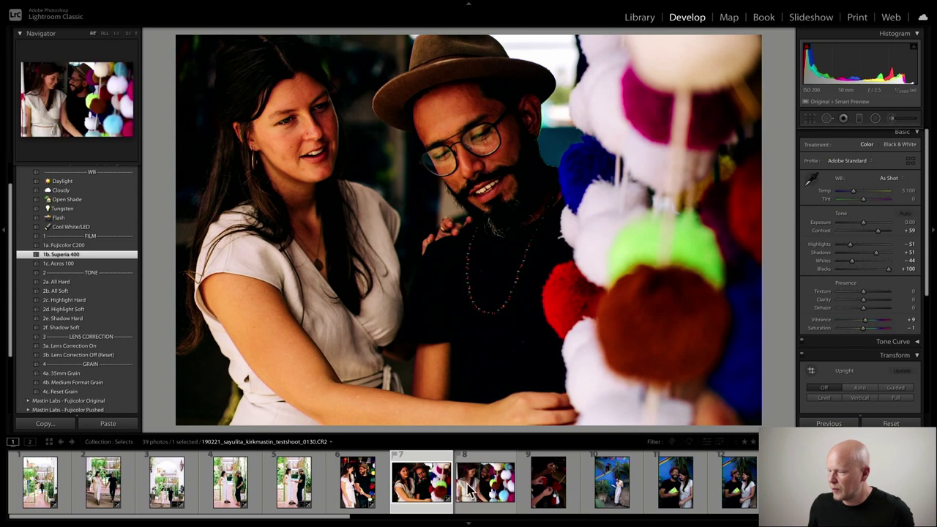
left_click(888, 424)
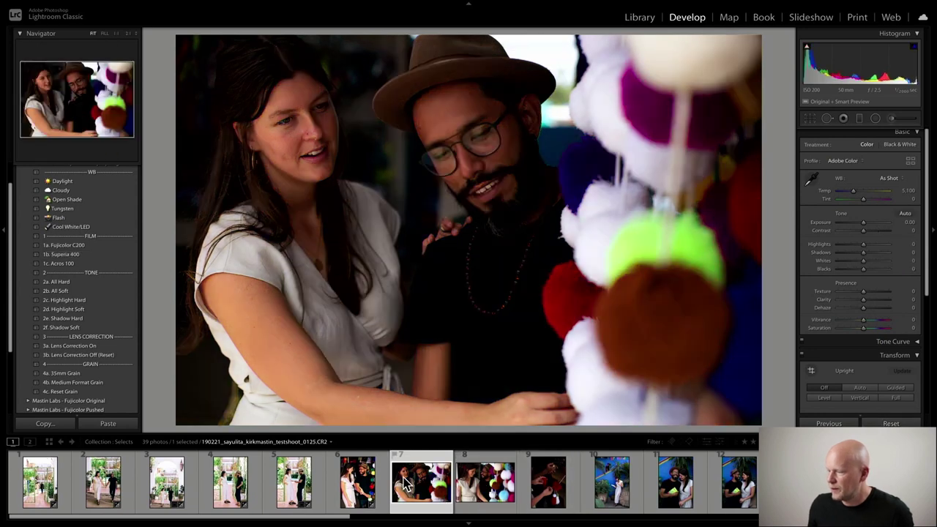
left_click(464, 487)
left_click(546, 486)
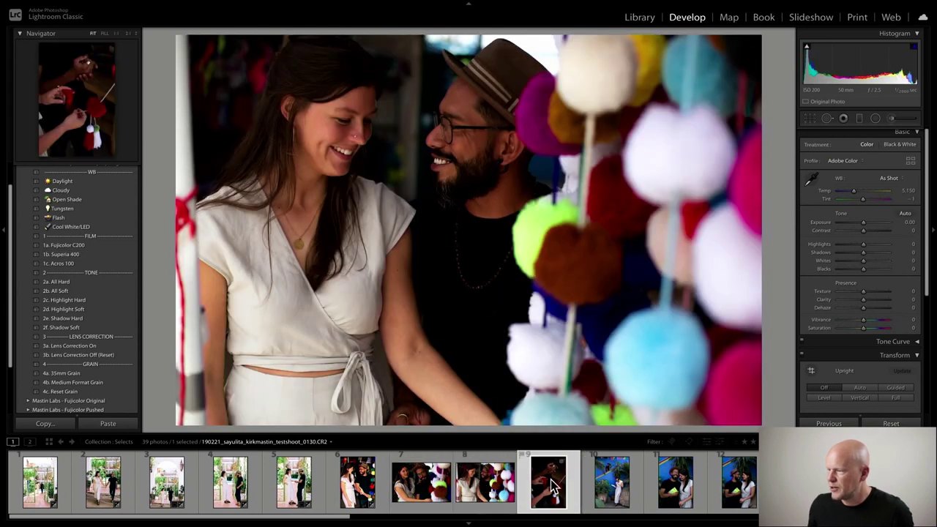
Synchronize all of the sixth photo's develop settings to the seventh, eighth and ninth photos.
left_click(353, 487)
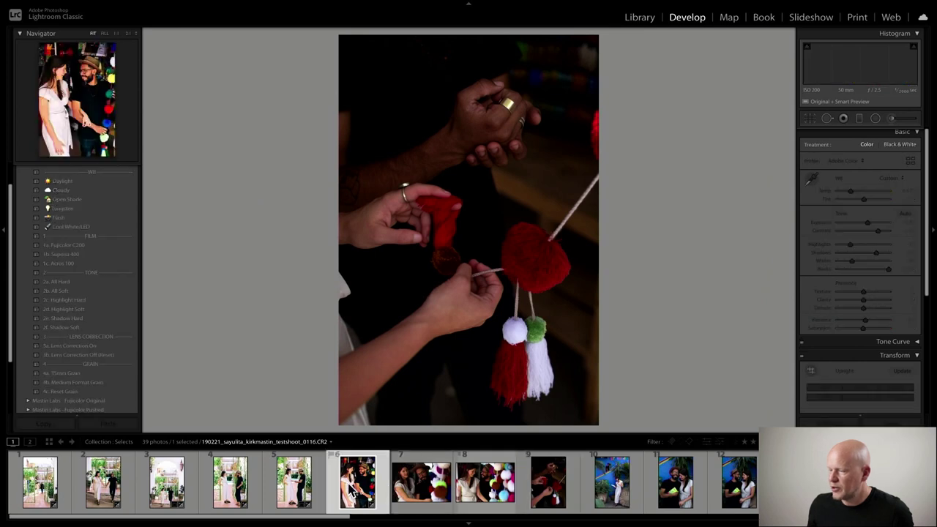
left_click(541, 495, "shift")
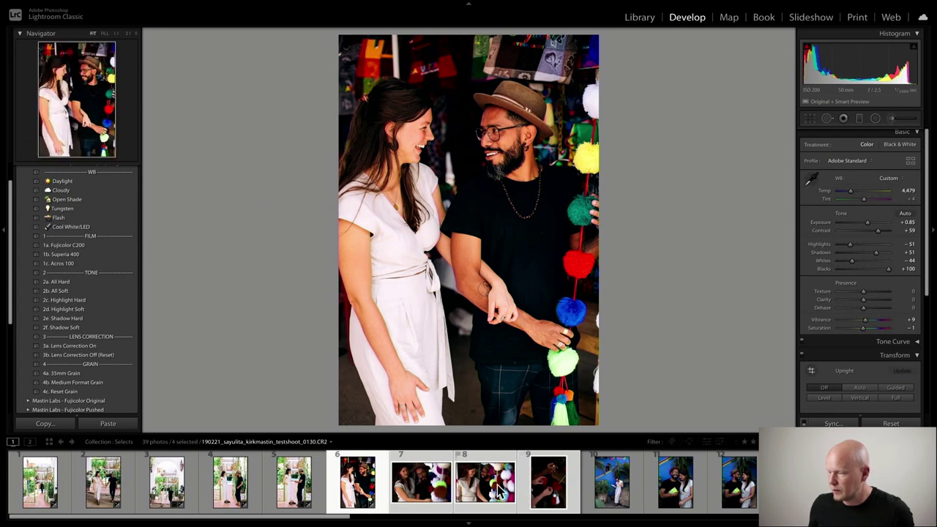
left_click(832, 423)
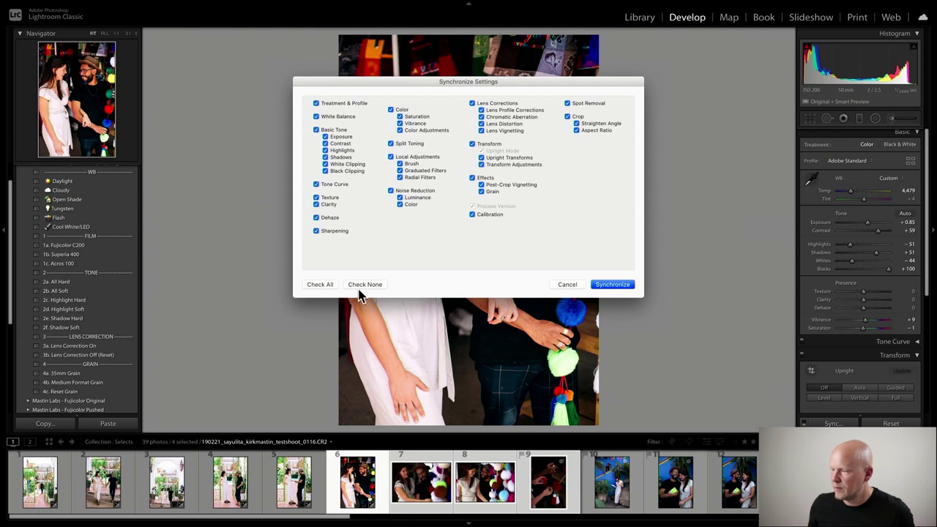
left_click(320, 285)
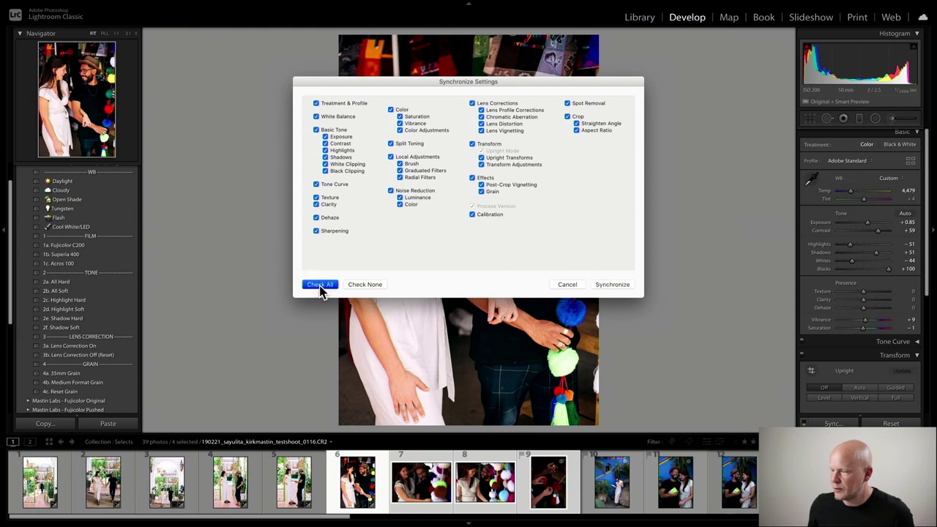
left_click(607, 285)
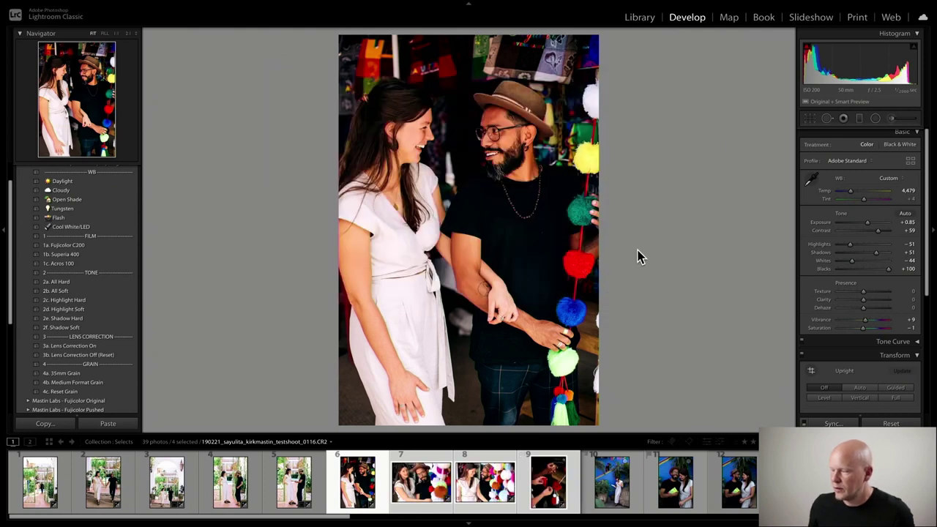
Check how the synchronized settings look on the seventh and eighth photos compared with the sixth, ending on the seventh.
left_click(386, 492)
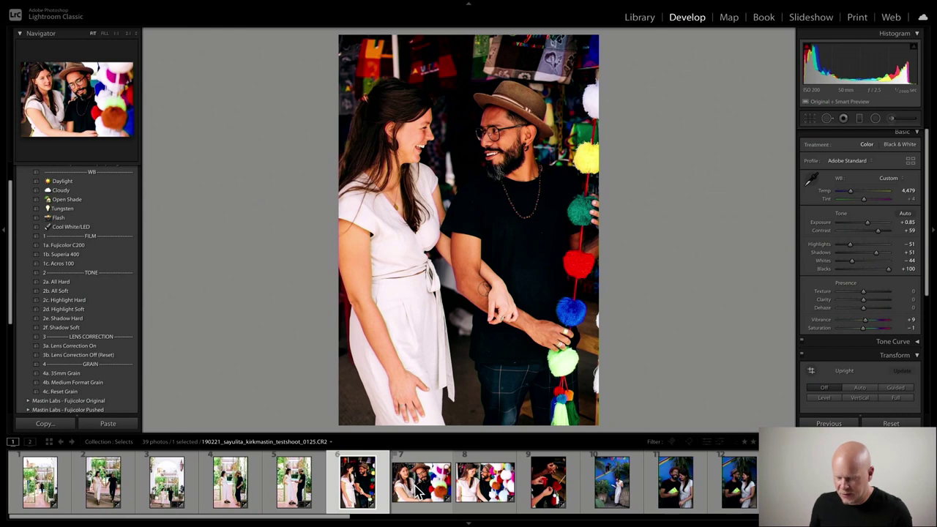
left_click(492, 489, "shift")
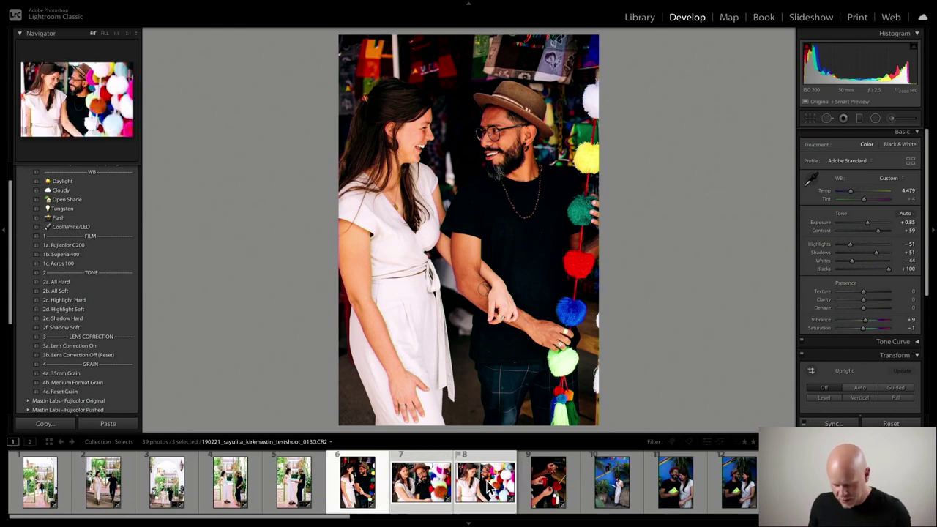
key("ctrl+shift+d")
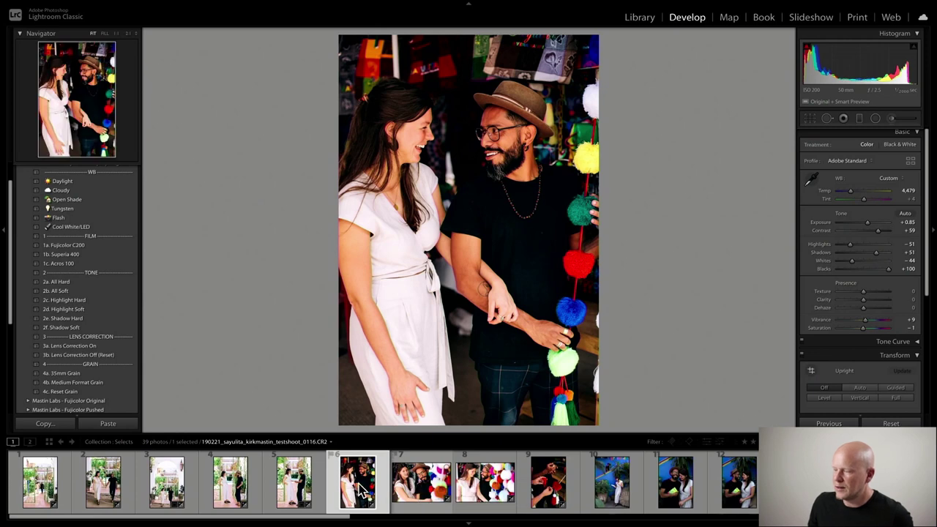
left_click(414, 494)
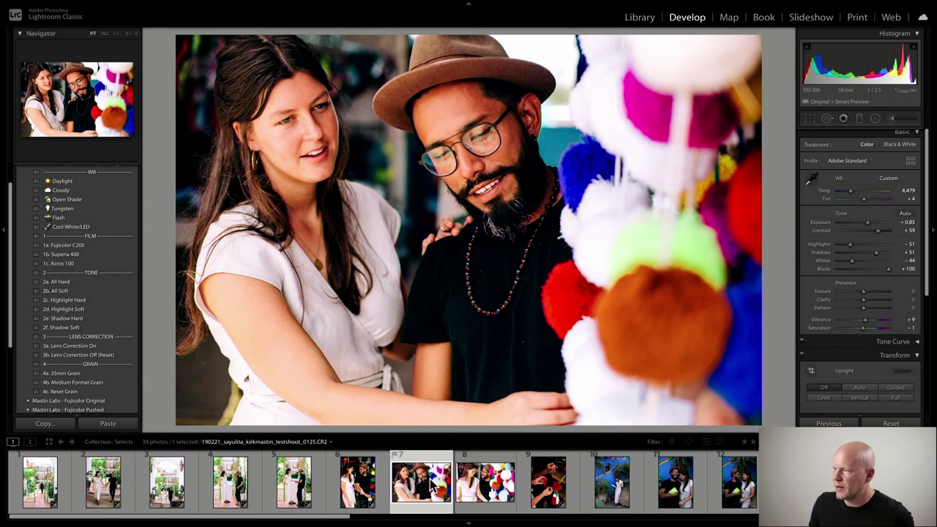
left_click(486, 489)
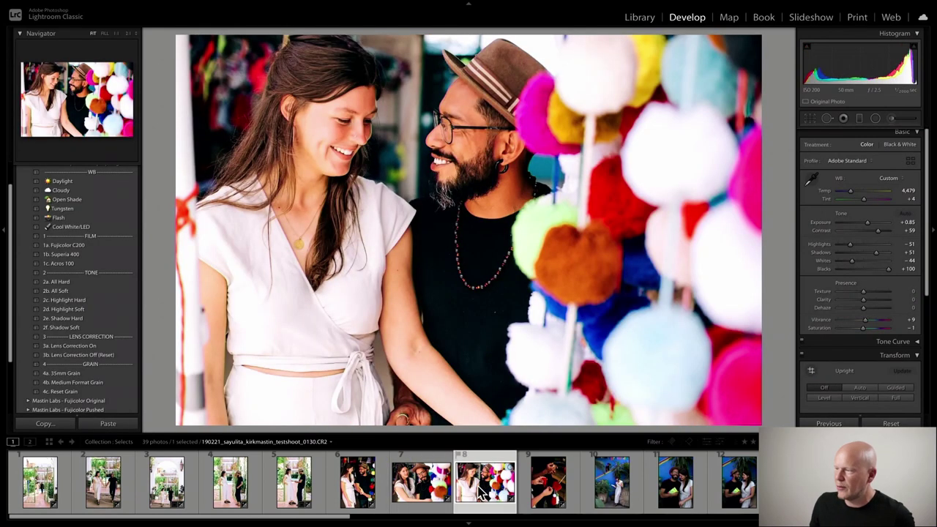
left_click(423, 485)
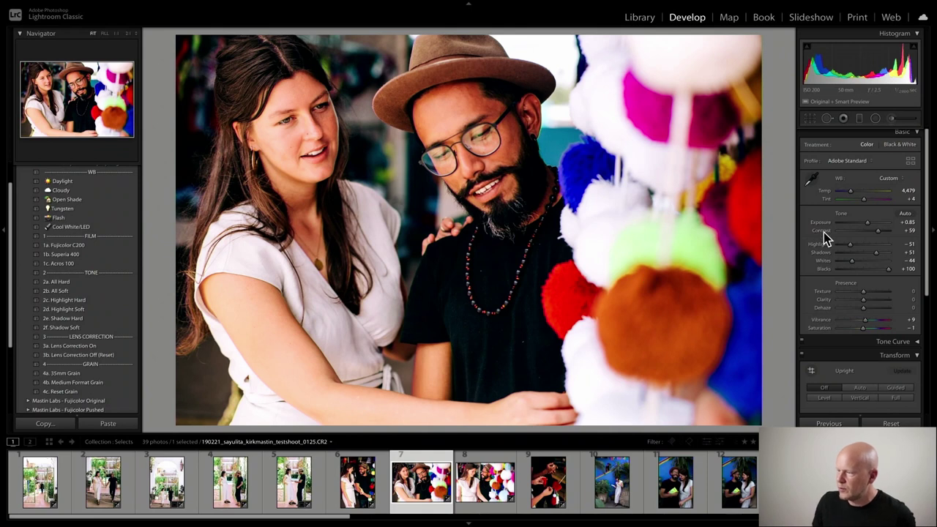
Set the exposure to +0.45 on the seventh photo and to about +0.30 on the eighth photo.
left_click(867, 223)
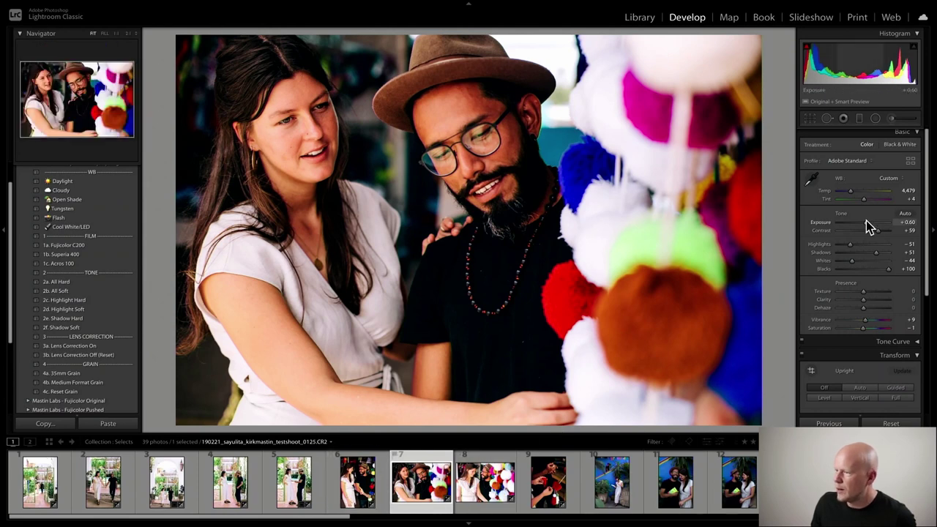
left_click_drag(866, 222, 864, 222)
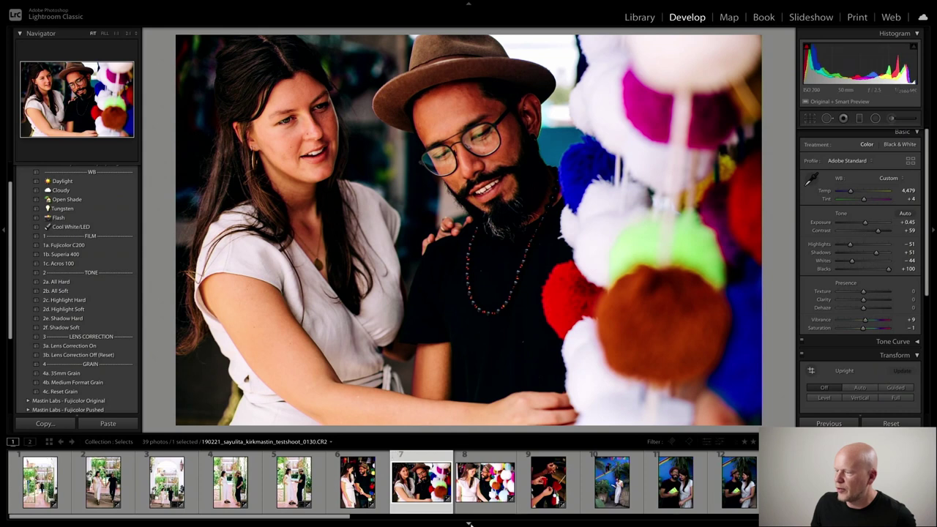
left_click(485, 489)
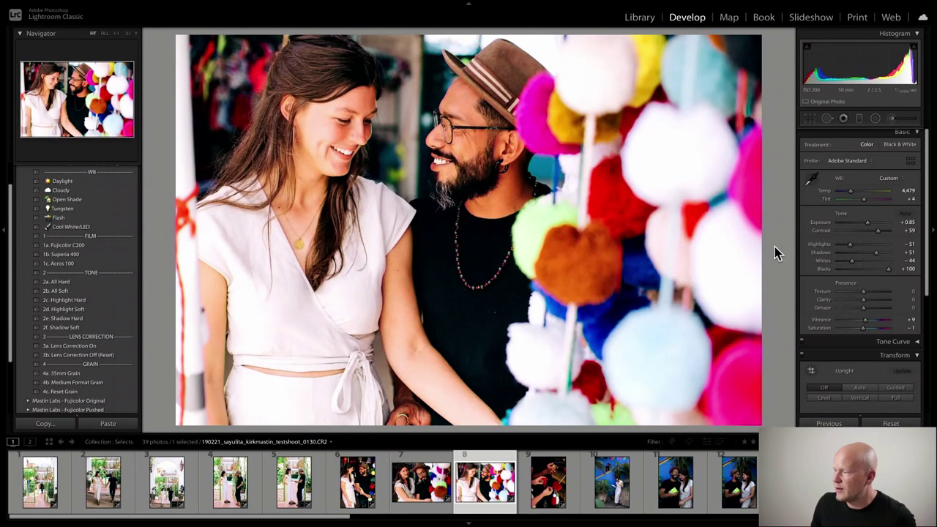
left_click_drag(871, 228, 865, 222)
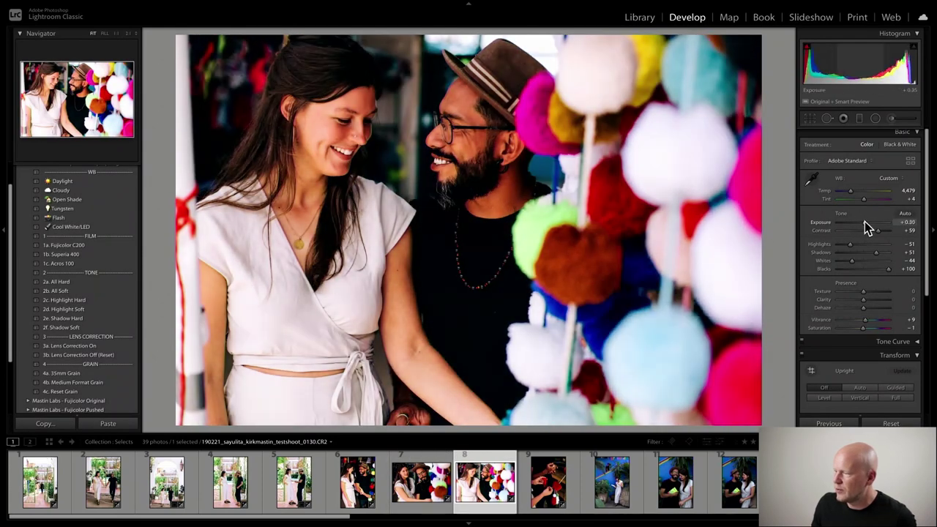
Set the ninth photo's exposure to +1.00.
left_click(548, 483)
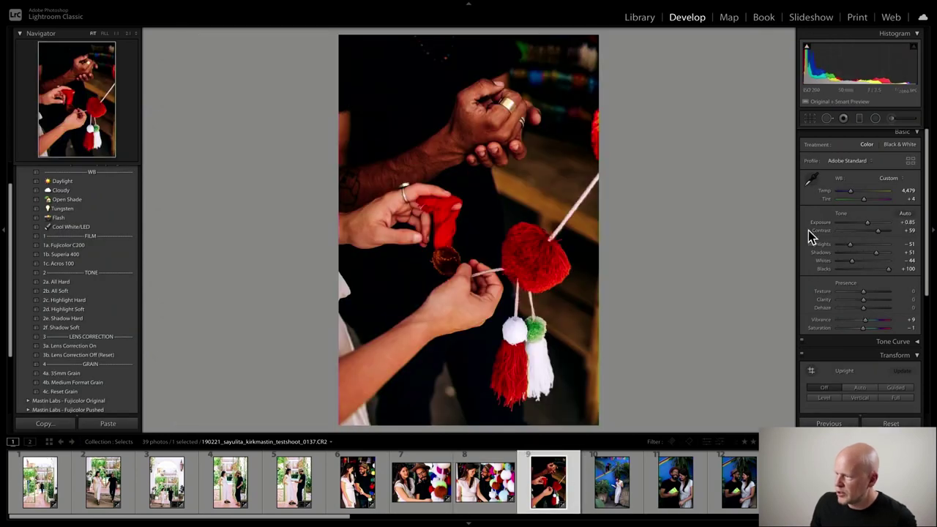
left_click(869, 223)
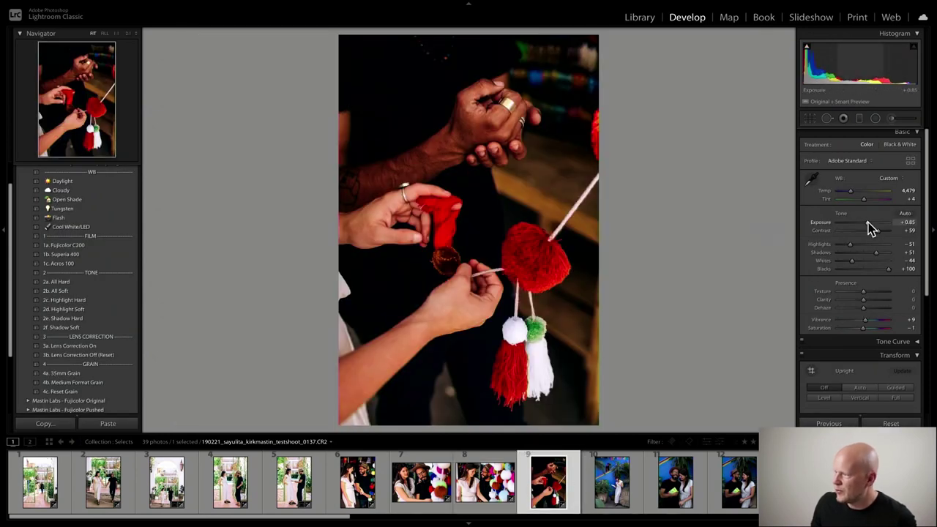
left_click(869, 223)
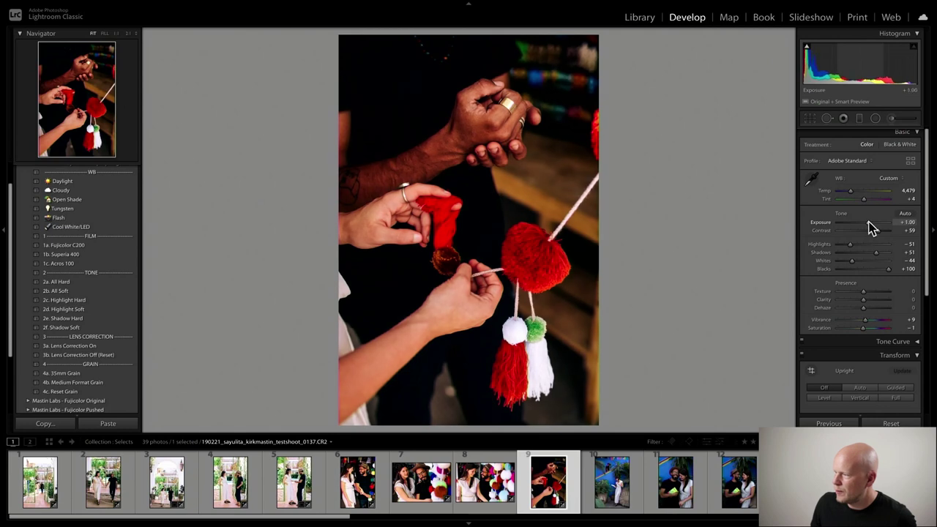
Inspect the skin tones and red yarn of the ninth photo up close, and return to the full view.
left_click(508, 96)
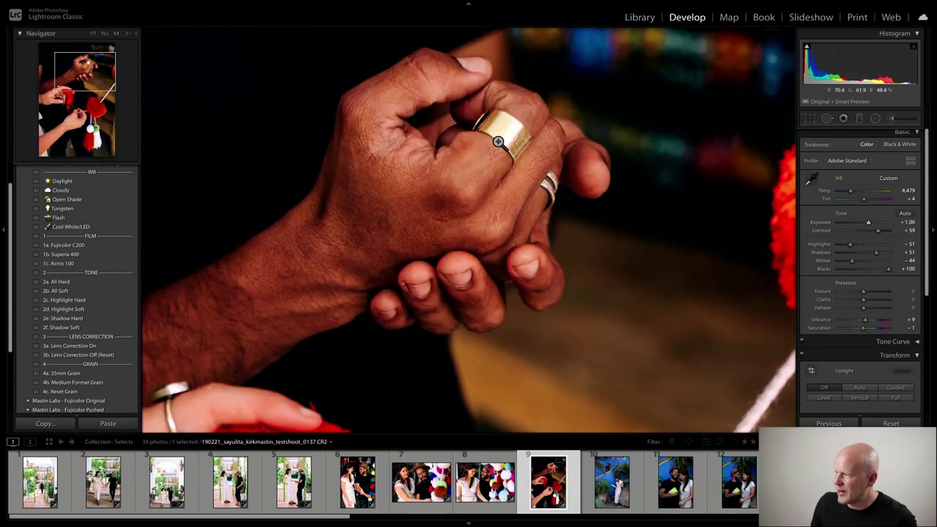
scroll(440, 195, "down", 5)
scroll(439, 195, "left", 2)
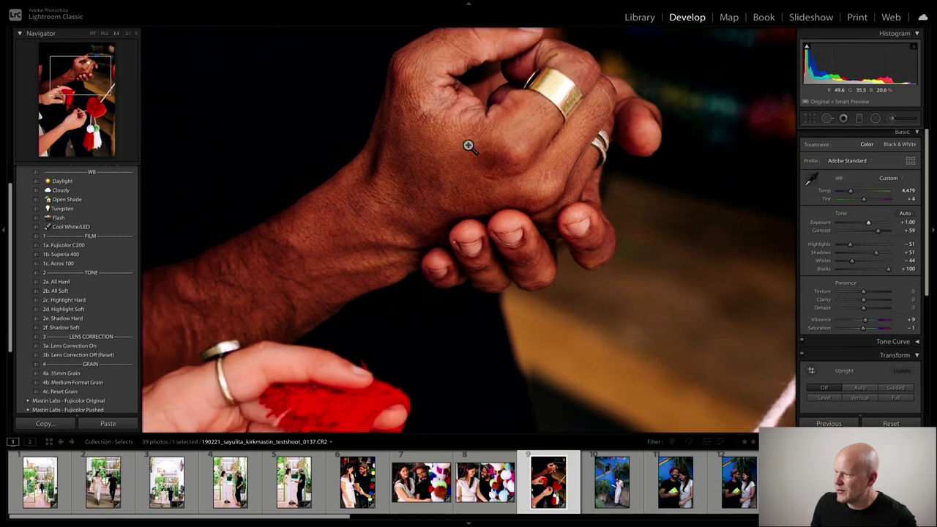
scroll(351, 161, "down", 3)
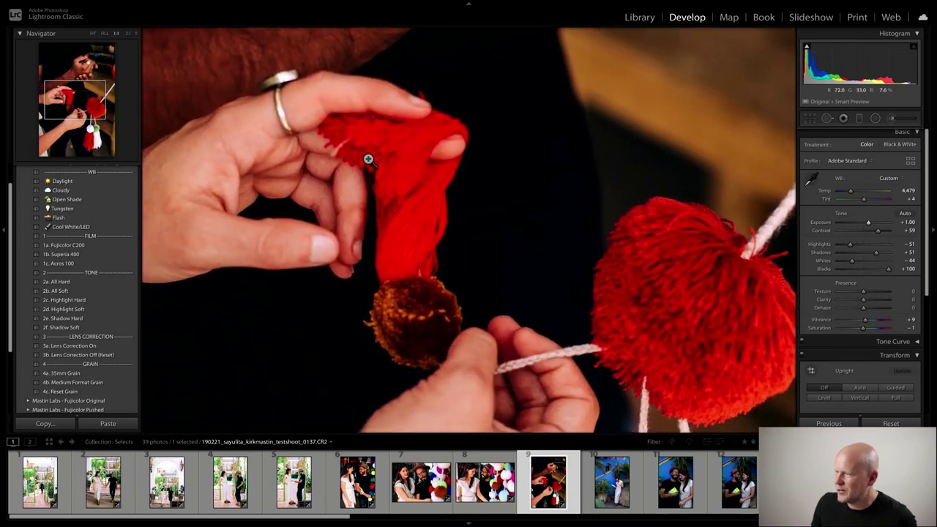
left_click(466, 290)
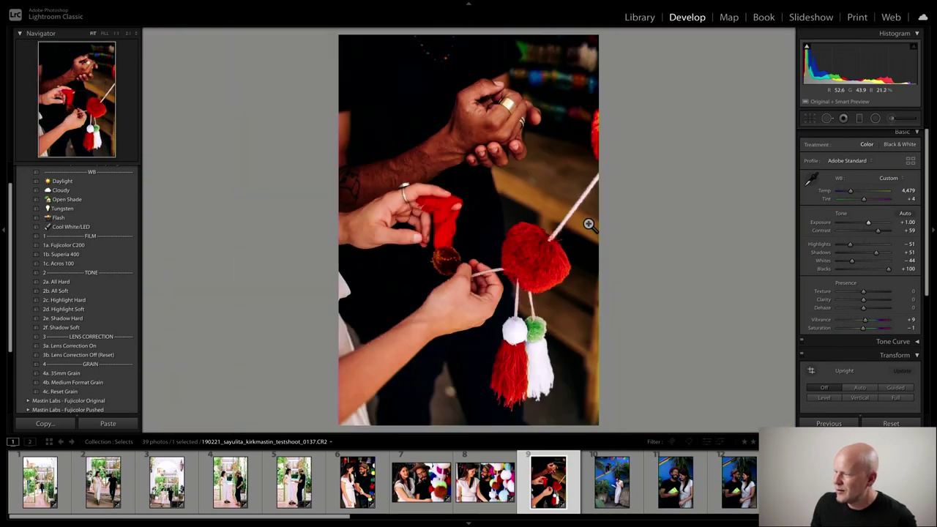
Compare the clasped hands in the ninth photo before and after its edits side by side, and return to the single view.
key("y")
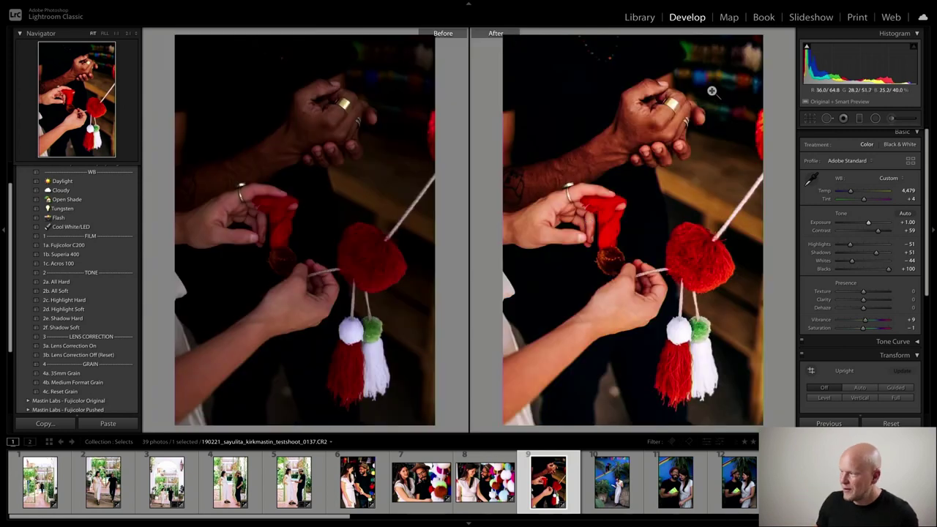
left_click(619, 144)
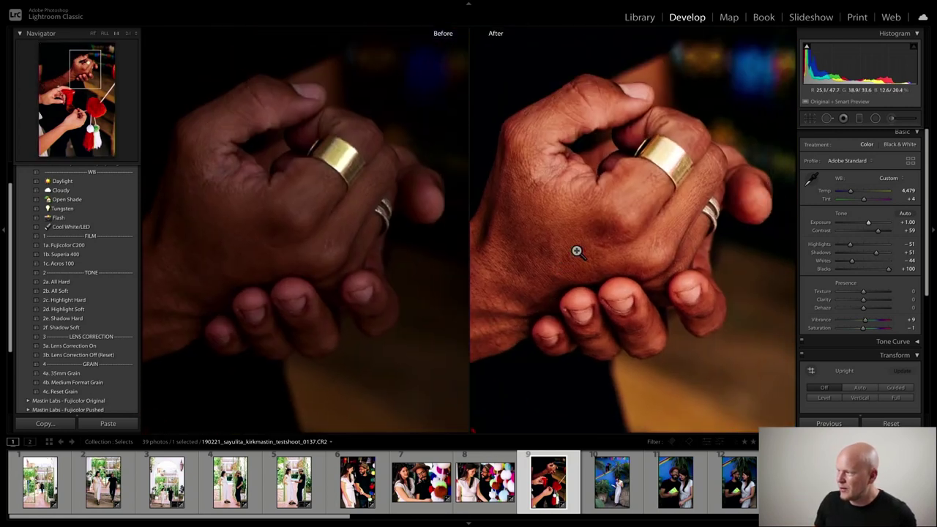
left_click_drag(577, 251, 582, 237)
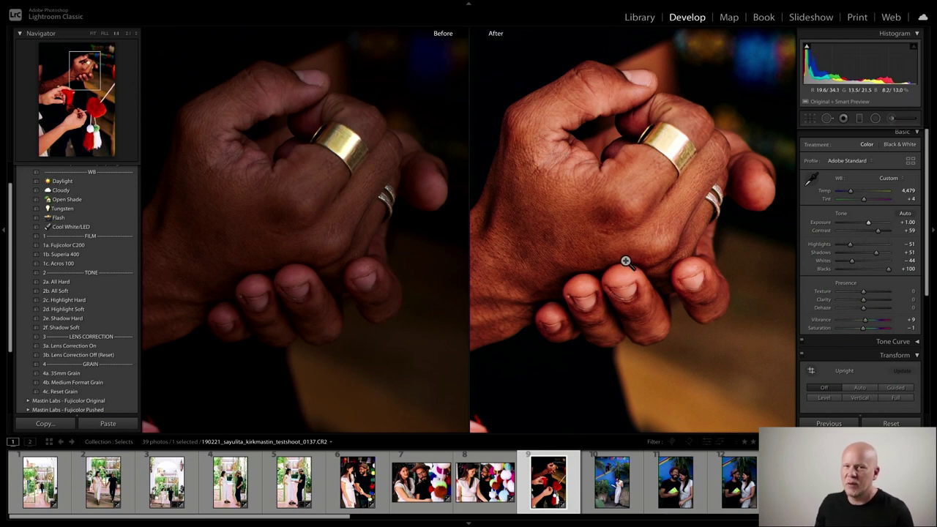
key("y")
left_click(534, 256)
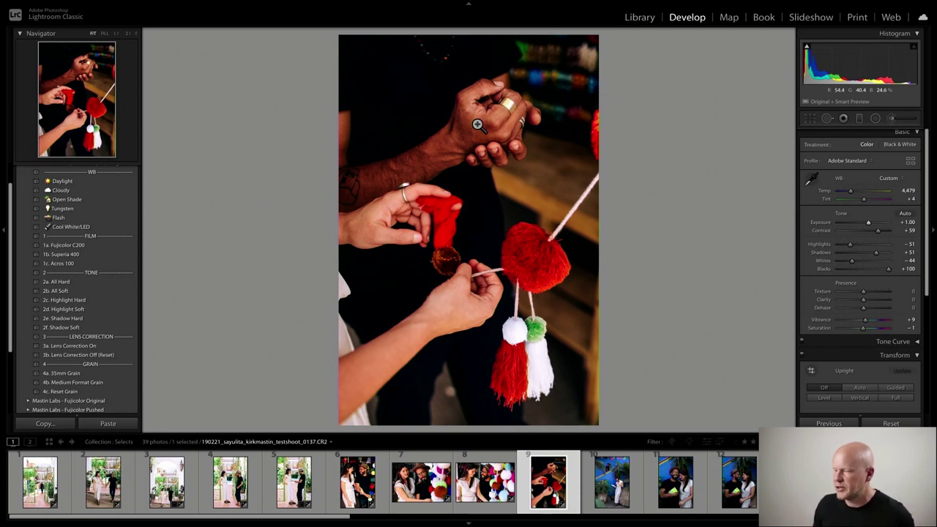
Look through the photos of the blue-wall scene from the tenth to the fourteenth.
left_click(614, 503)
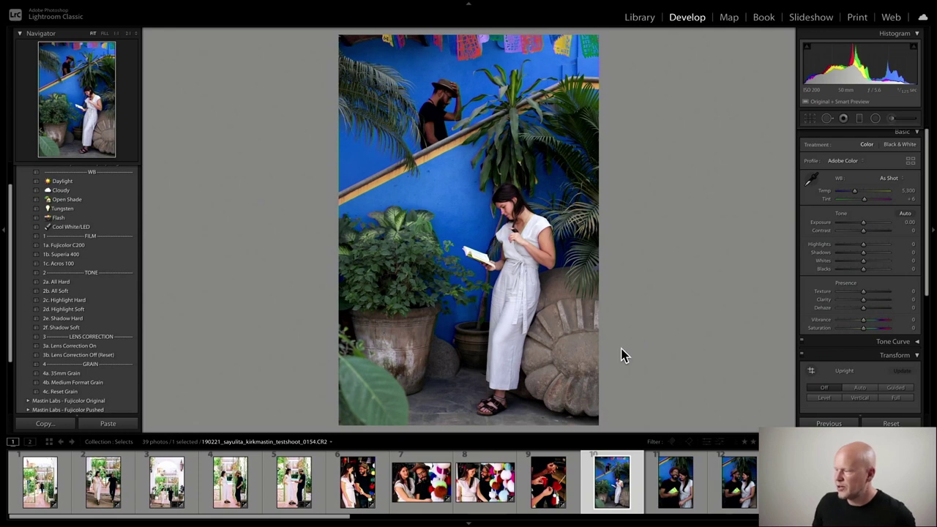
scroll(480, 489, "right", 3)
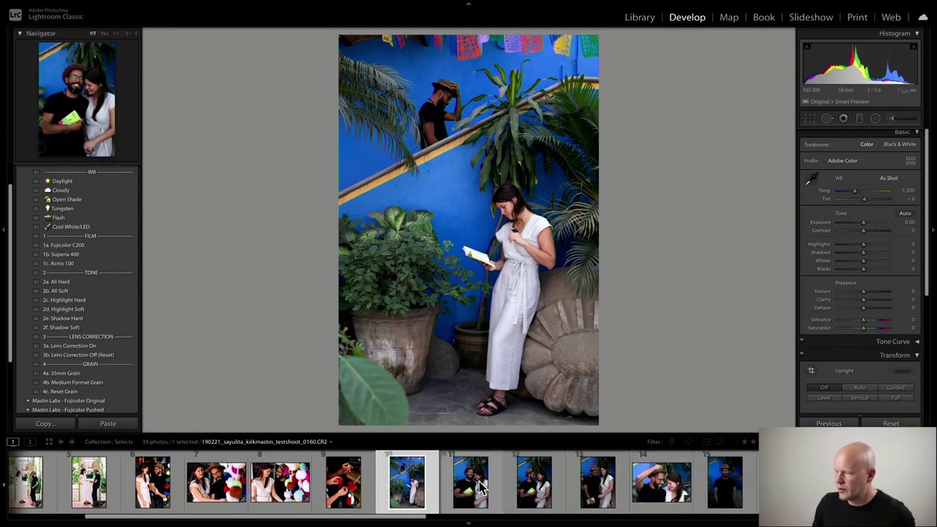
left_click(480, 489)
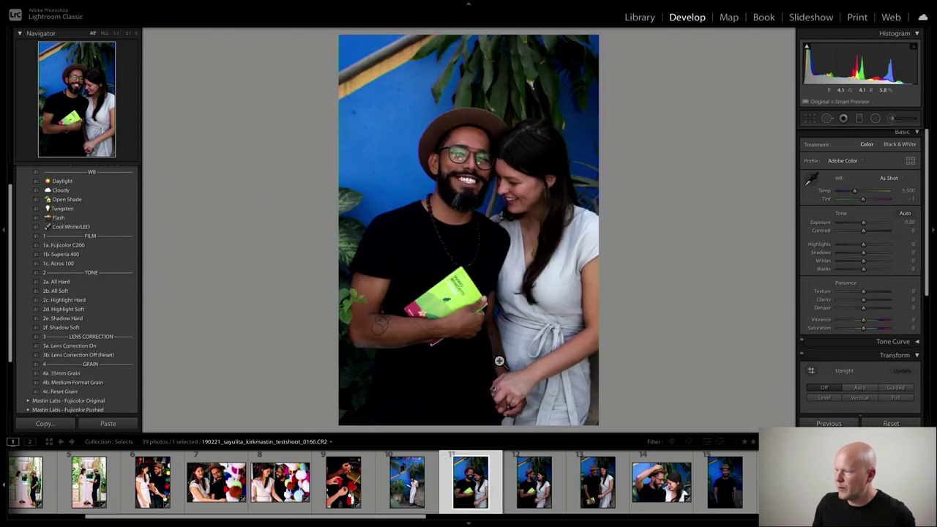
left_click(534, 501)
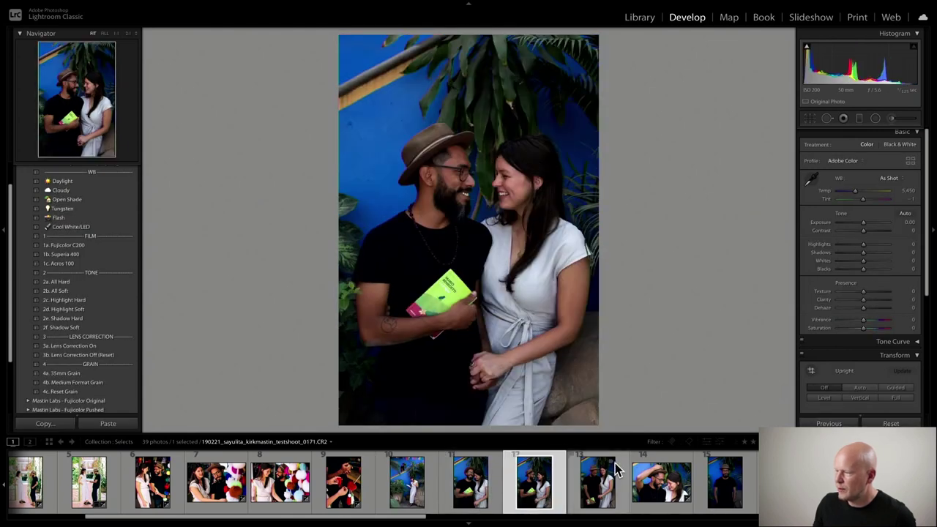
left_click(597, 495)
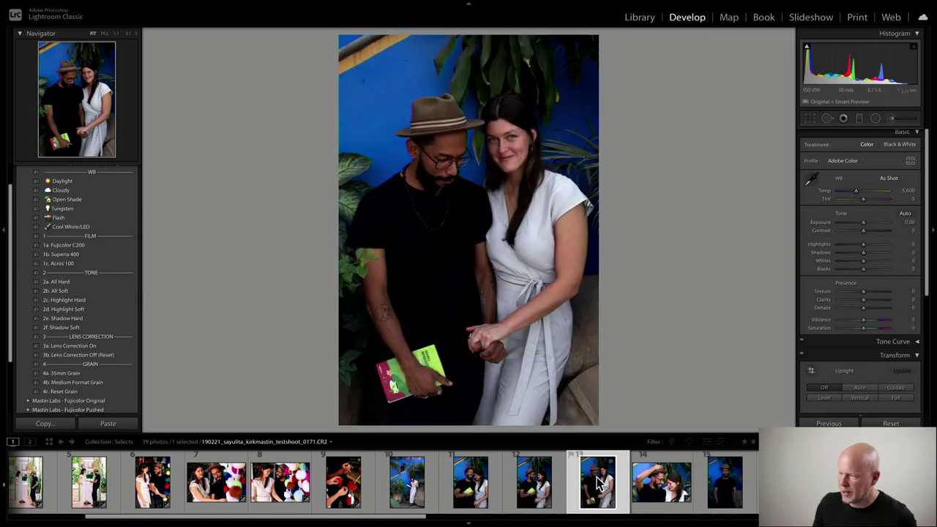
left_click(662, 487)
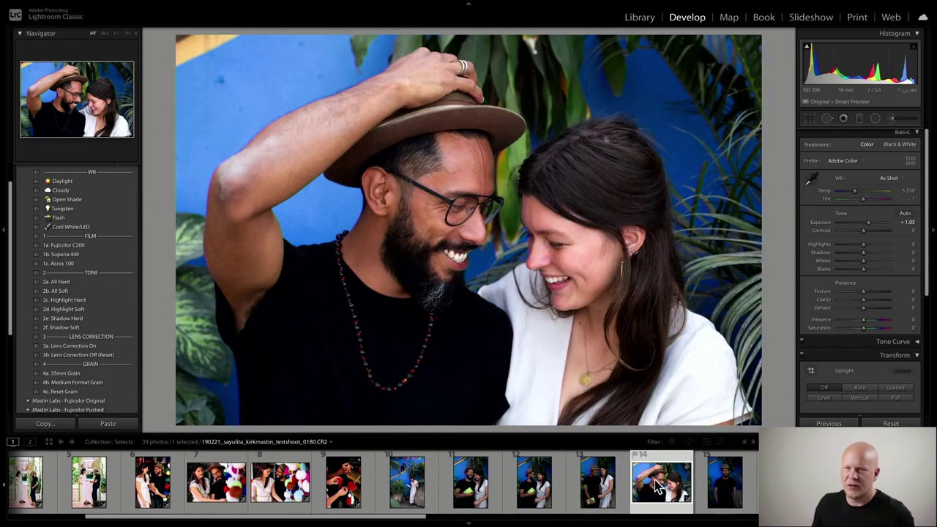
Look through the individual portraits in front of the blue wall, from the fifteenth to the twentieth photo.
scroll(659, 489, "down", 2)
left_click(624, 491)
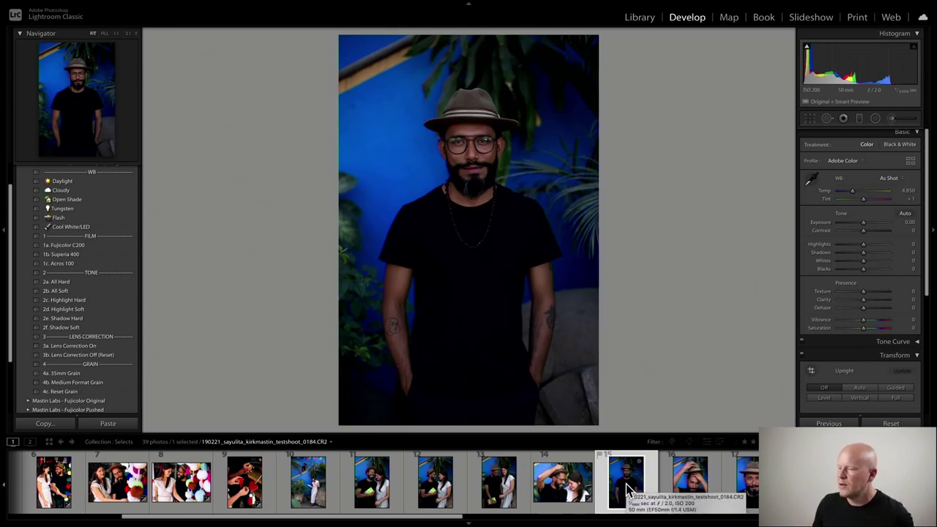
left_click(689, 484)
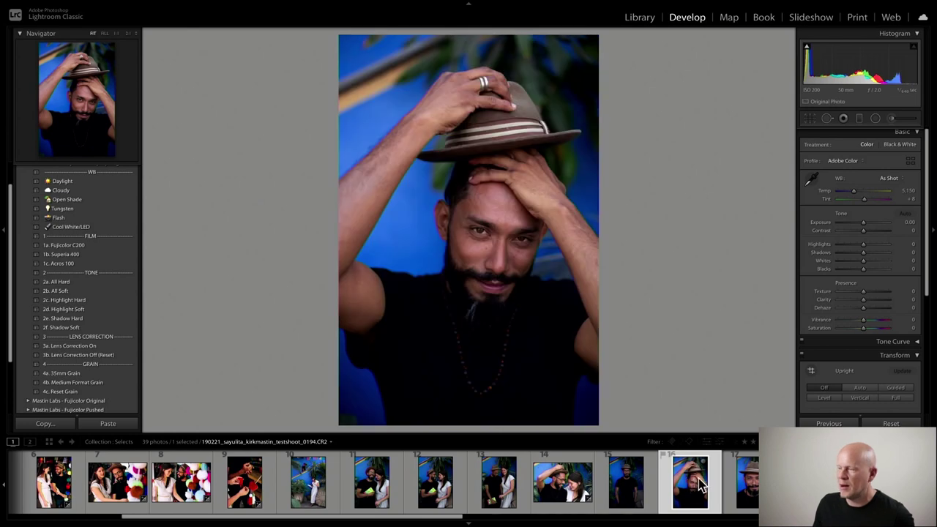
left_click(747, 483)
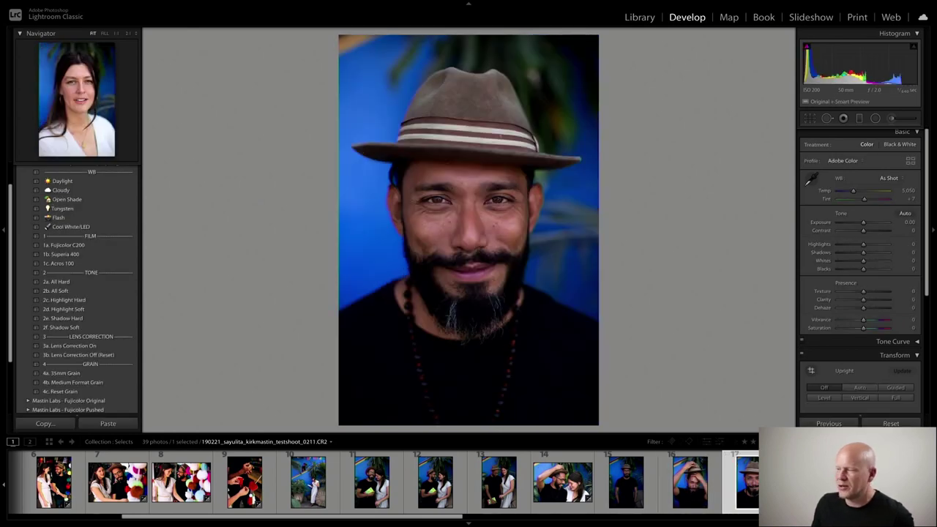
key("Right")
key("Right")
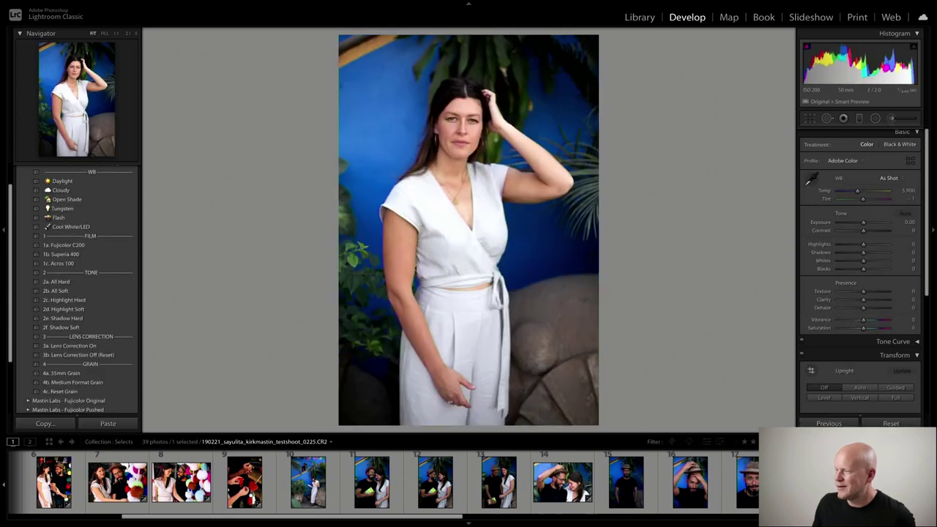
key("Left")
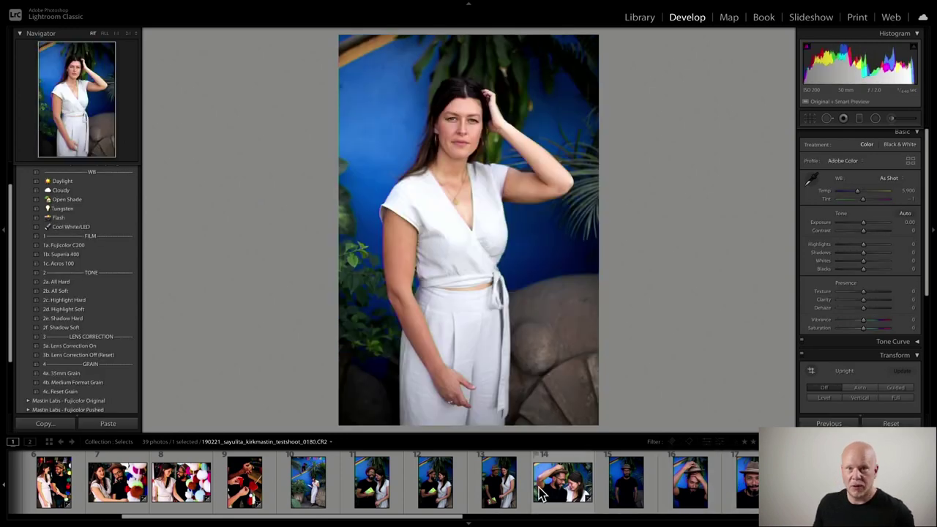
scroll(483, 480, "up", 1)
scroll(484, 480, "down", 5)
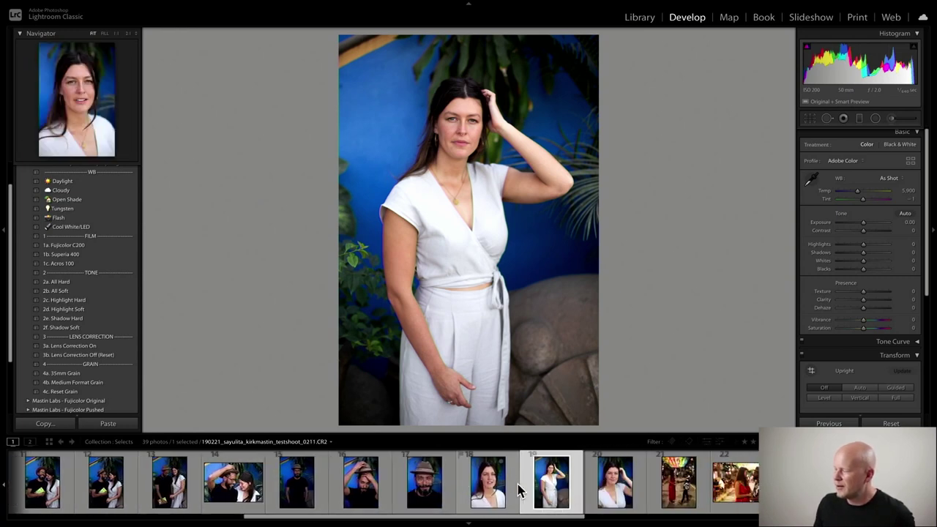
left_click(613, 498)
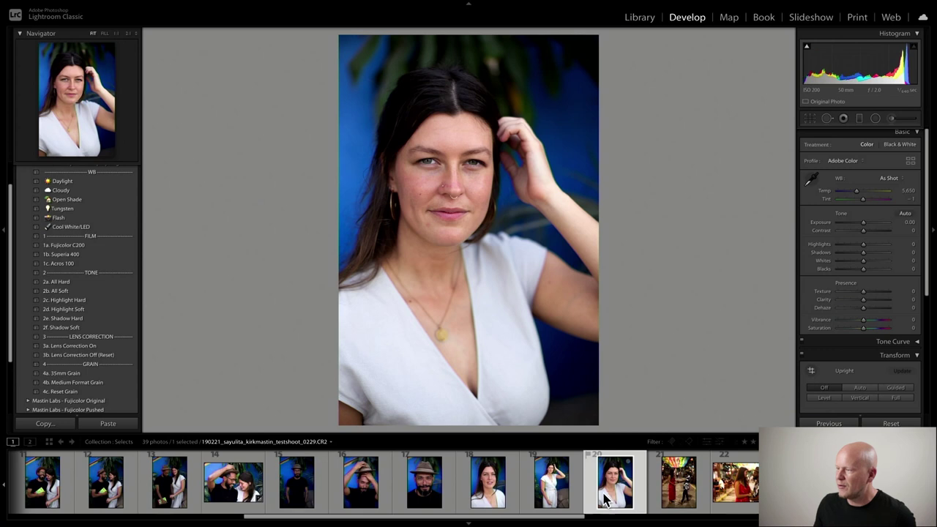
Review the blue-wall photos backwards from the twentieth, checking the sixteenth, fourteenth and thirteenth, and end on the tenth.
scroll(429, 480, "up", 2)
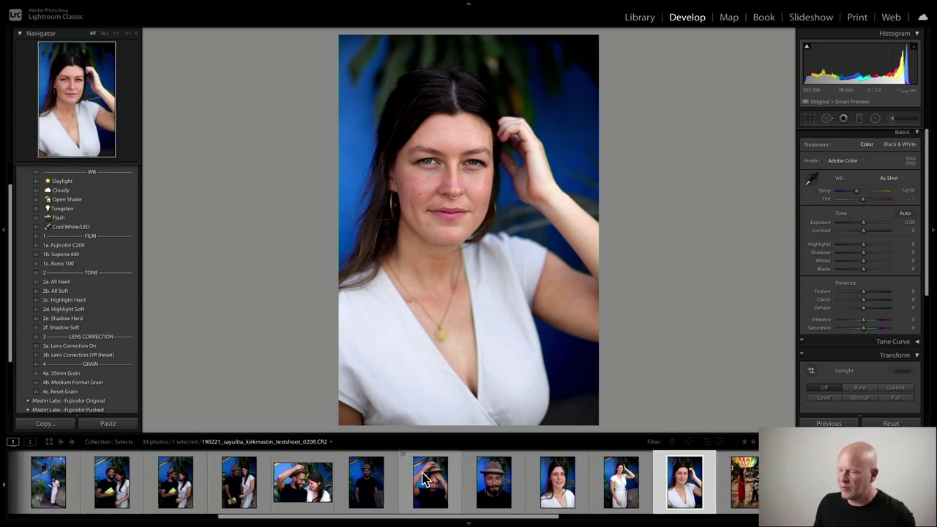
left_click(462, 490)
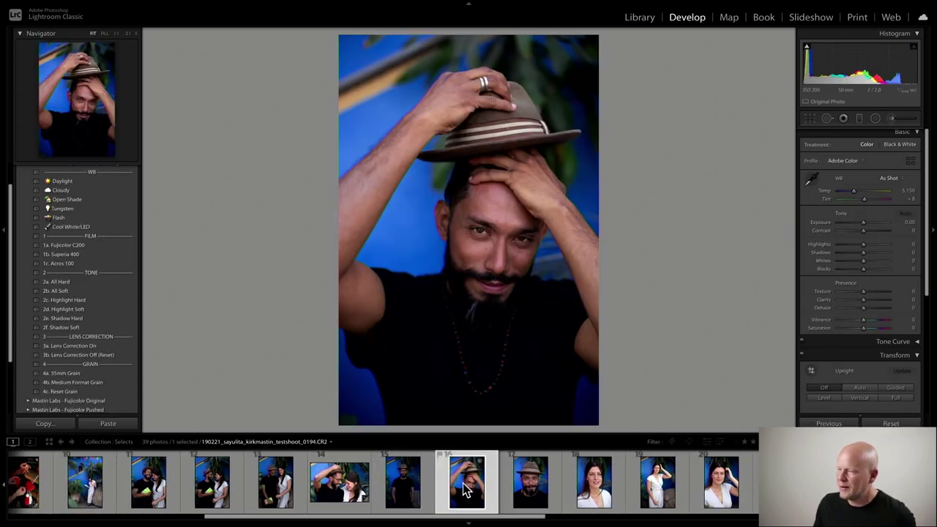
left_click(334, 489)
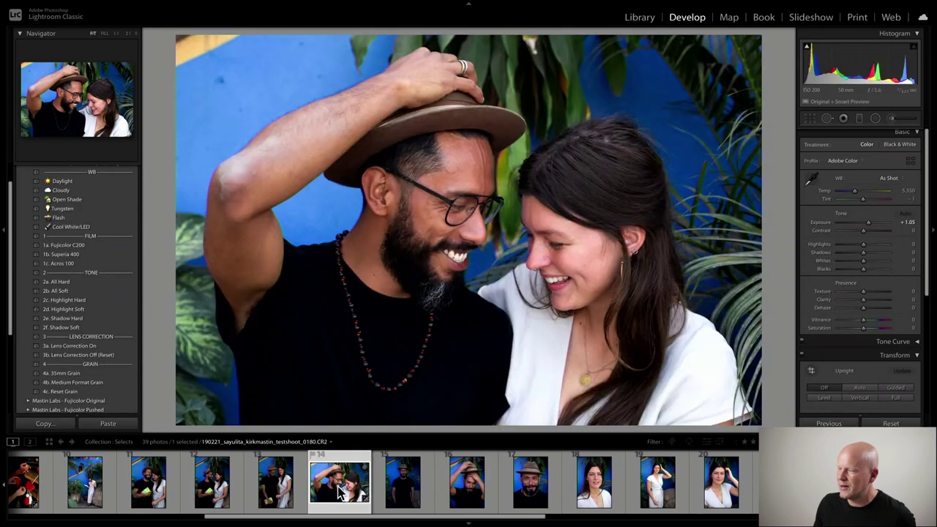
left_click(286, 496)
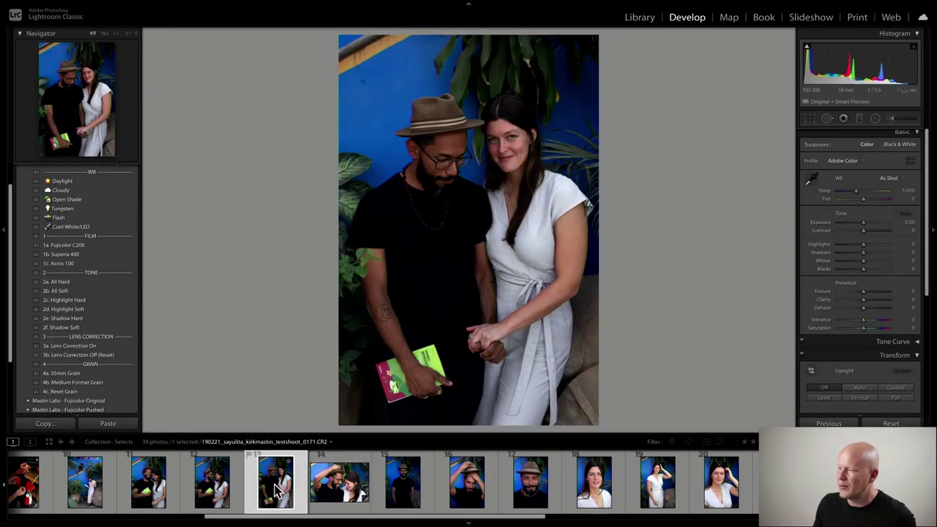
scroll(284, 489, "up", 3)
left_click(275, 486)
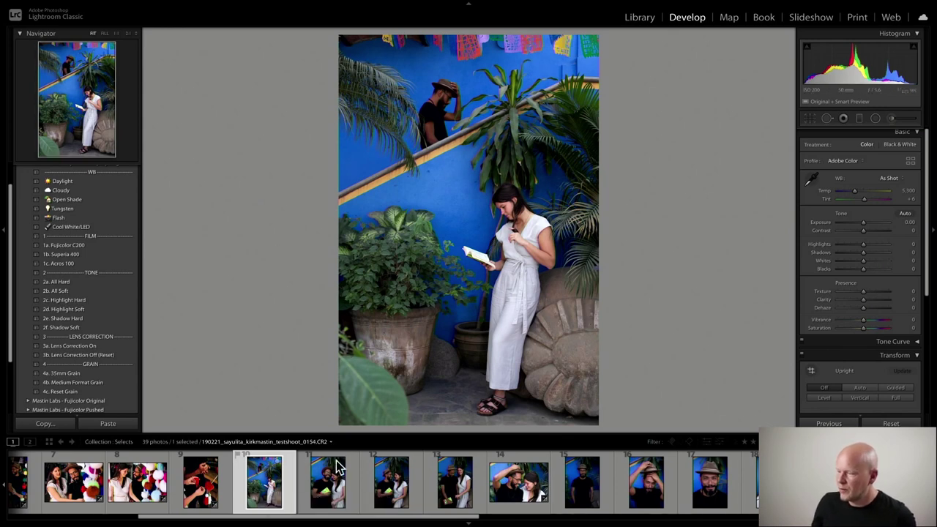
scroll(722, 483, "down", 3)
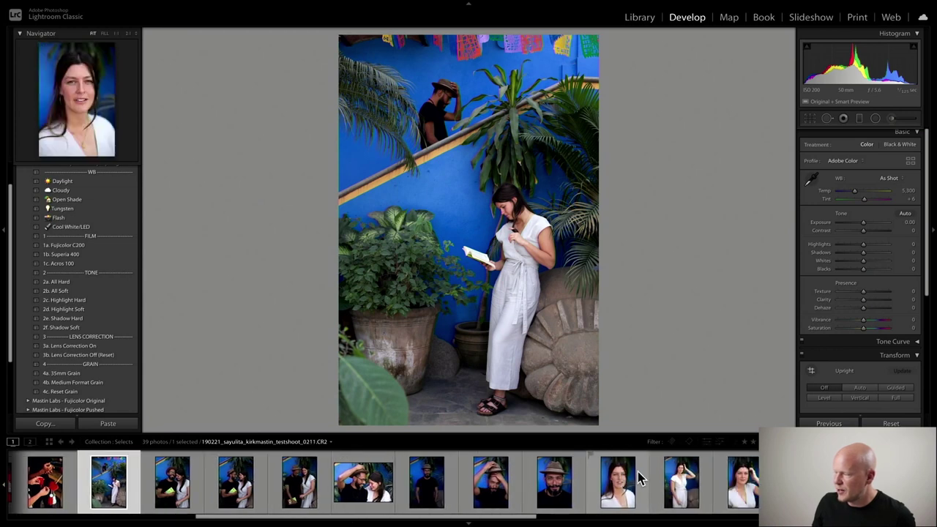
scroll(709, 483, "up", 1)
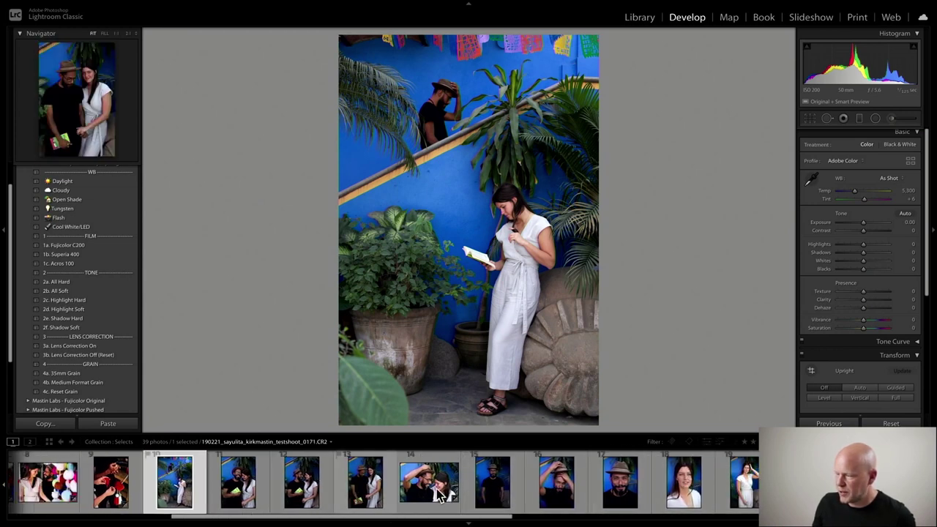
Check the fifteenth photo, return to the tenth photo and apply the 1b. Superia 400 film preset to it.
left_click(489, 489)
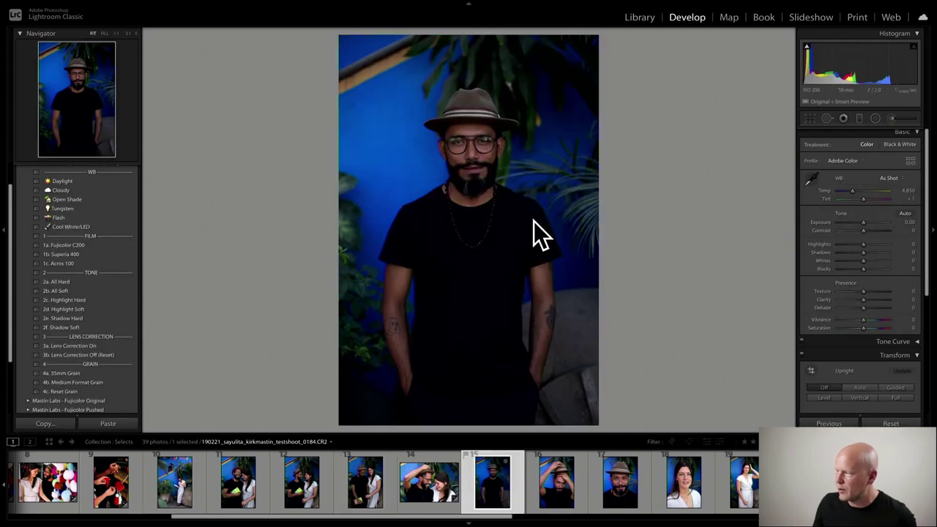
left_click(191, 498)
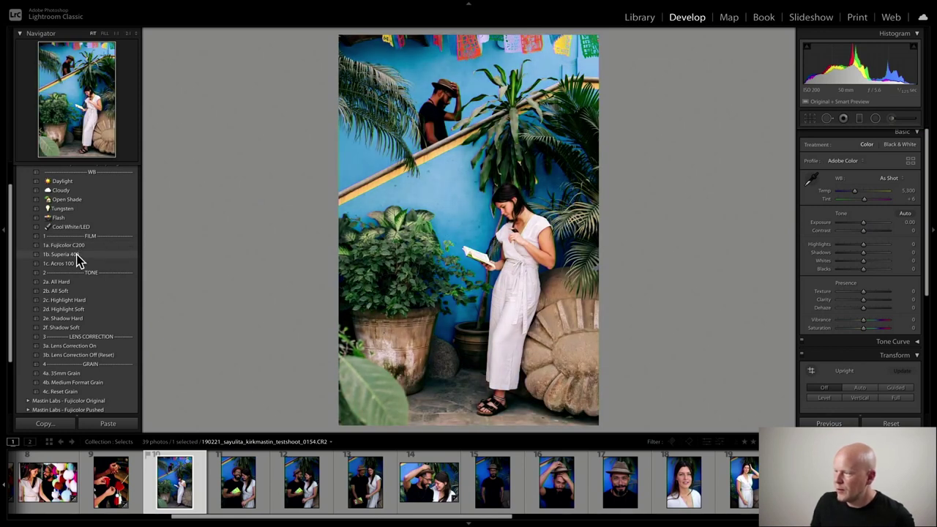
scroll(218, 500, "left", 3)
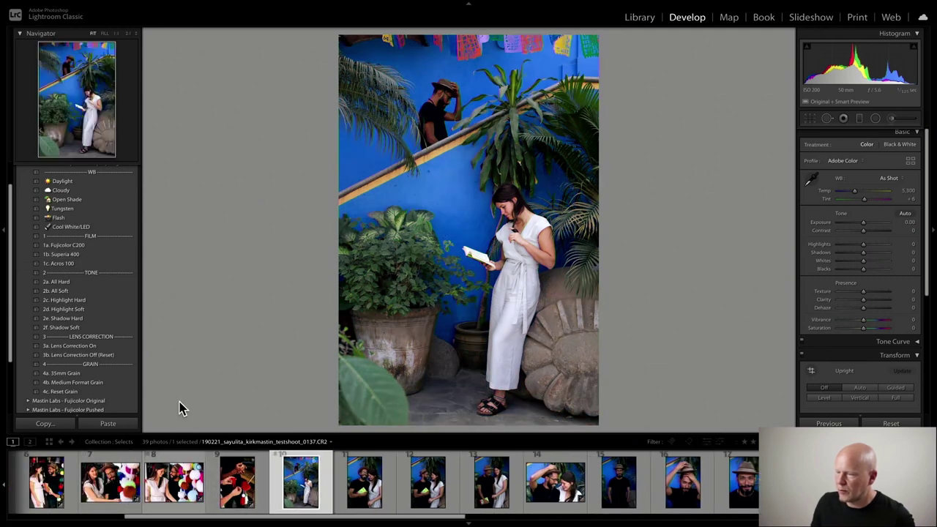
left_click(91, 254)
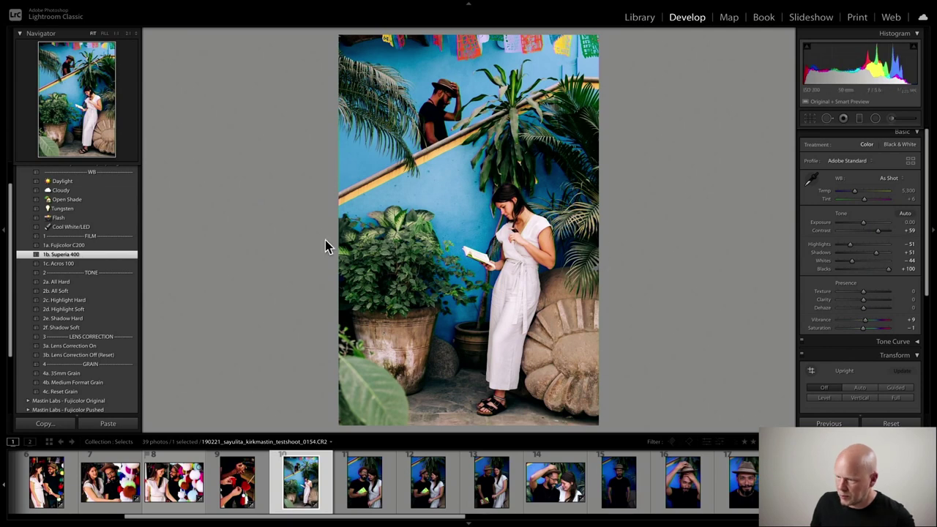
Set the tenth photo's exposure to −0.20 and tint to +10, and compare it before and after side by side.
key("Down")
key("Down")
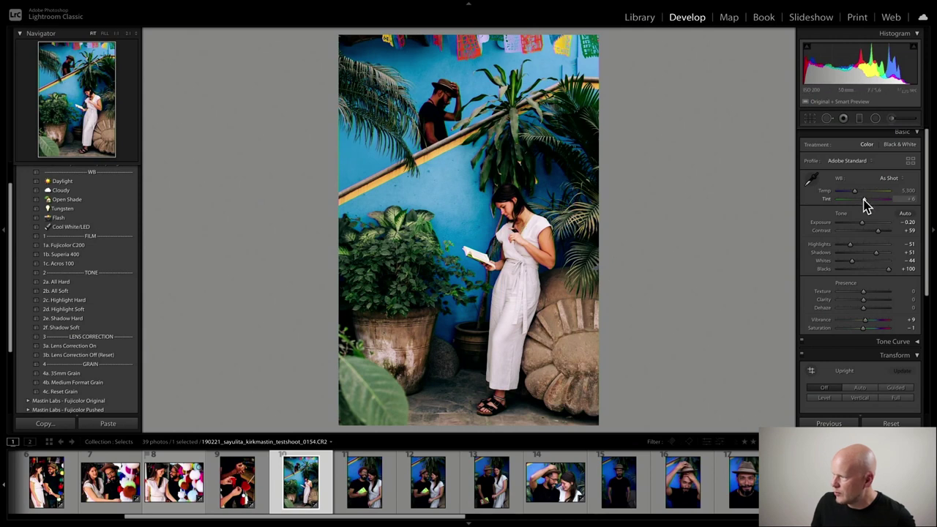
key("Up")
key("Up")
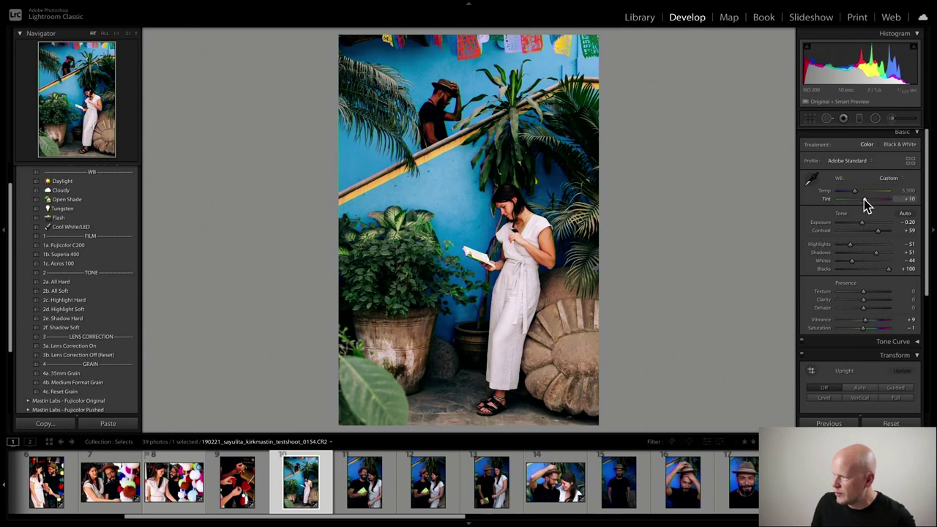
key("y")
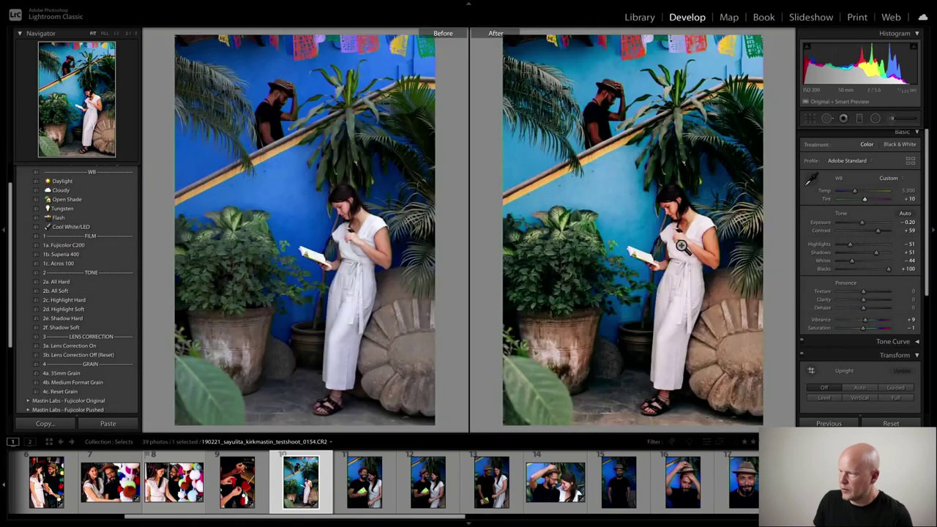
key("y")
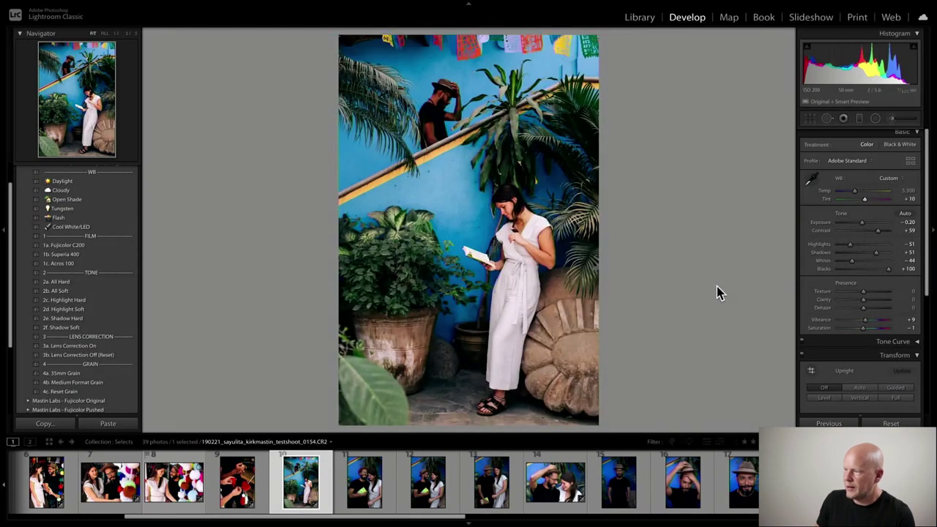
Apply the 3a. Lens Correction On preset, straighten the tenth photo to an angle of about −0.72, and compare before and after.
left_click(129, 346)
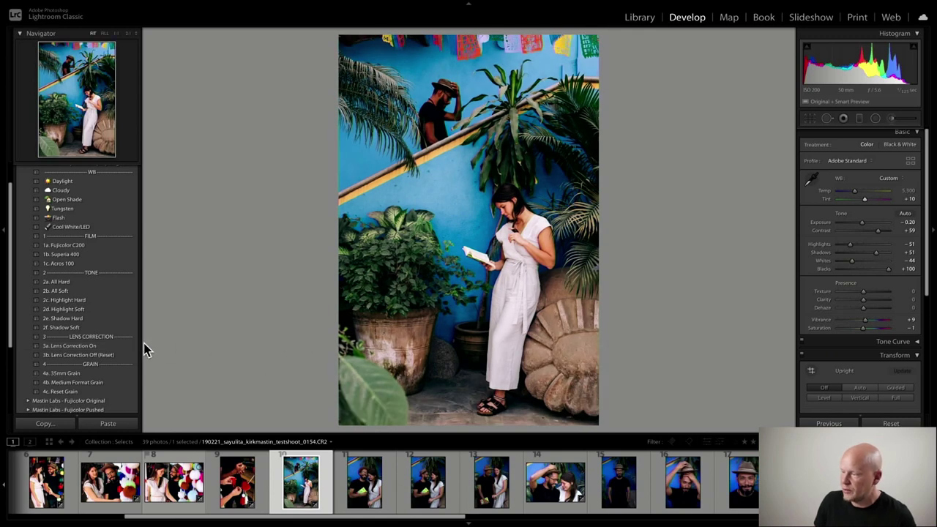
left_click(129, 346)
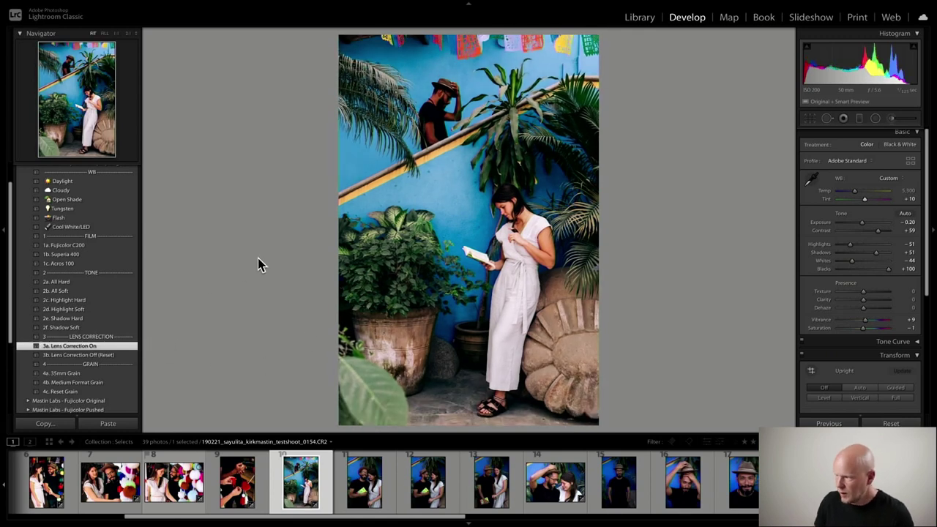
key("r")
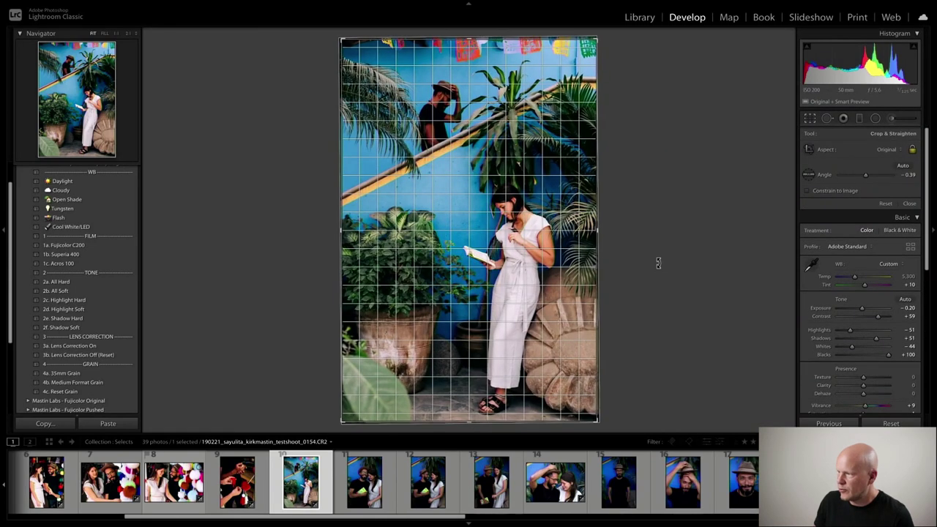
key("r")
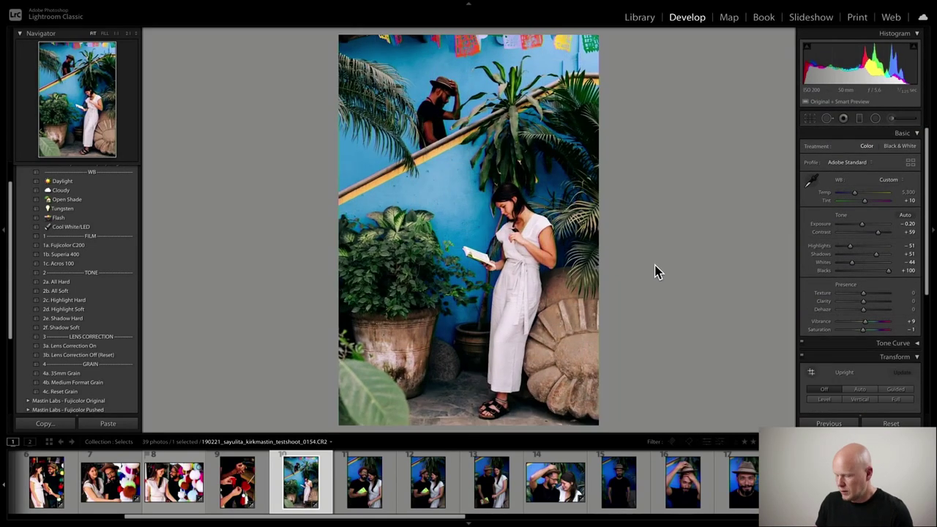
key("r")
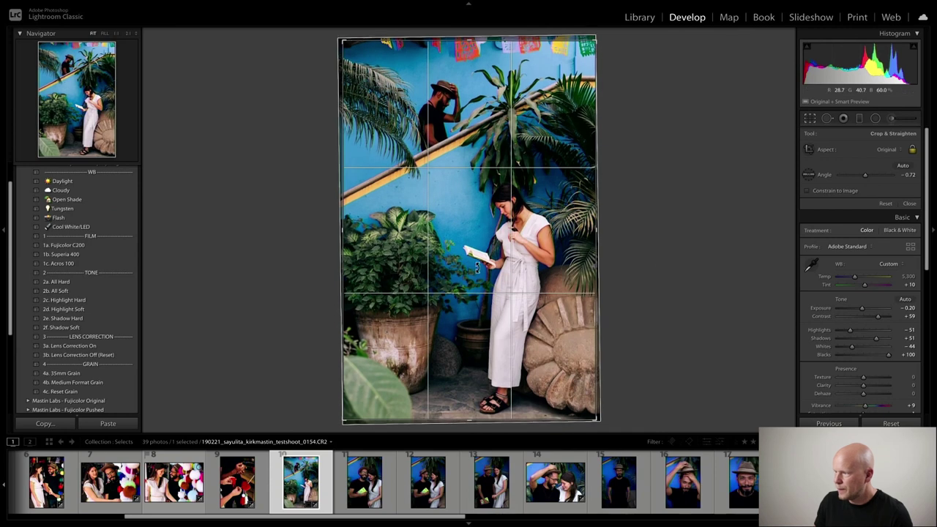
key("r")
key("y")
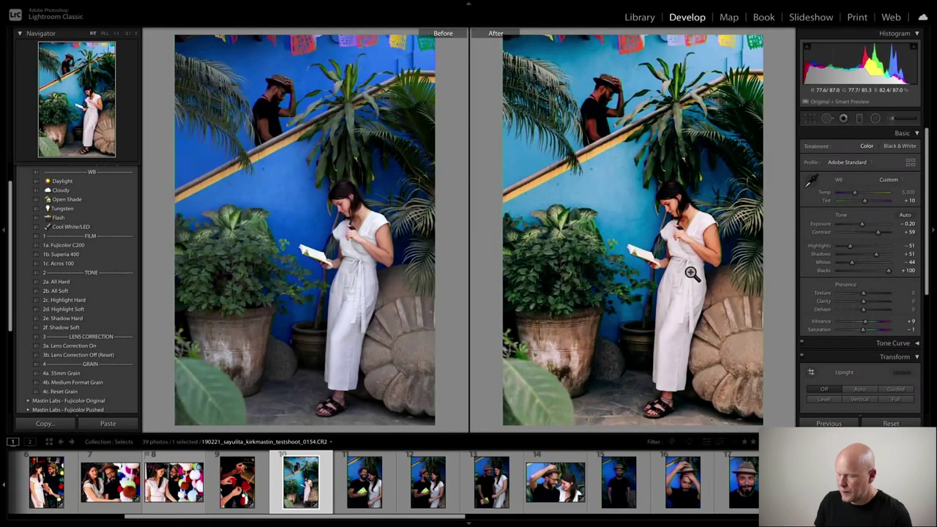
key("y")
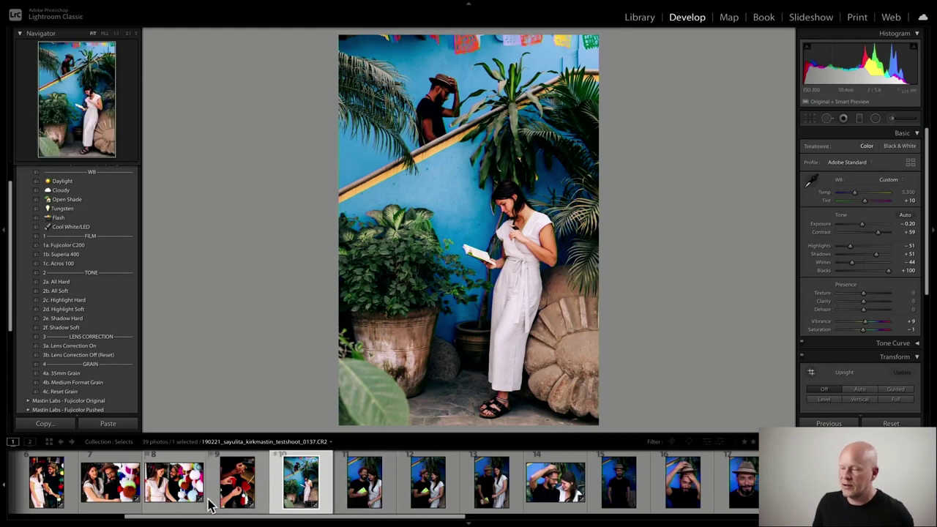
Compare the look of the tenth photo with the edited seventh, eighth and ninth photos, ending on the tenth.
left_click(245, 489)
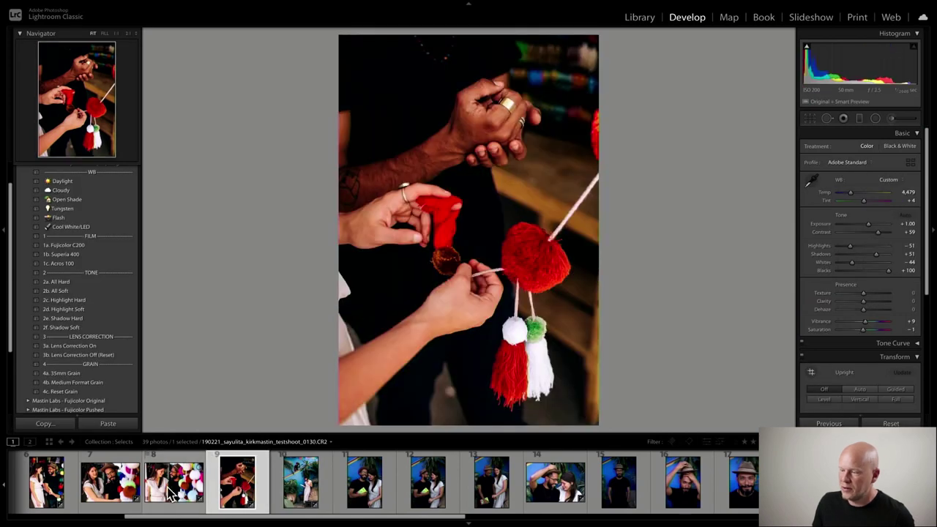
left_click(167, 489)
left_click(302, 489)
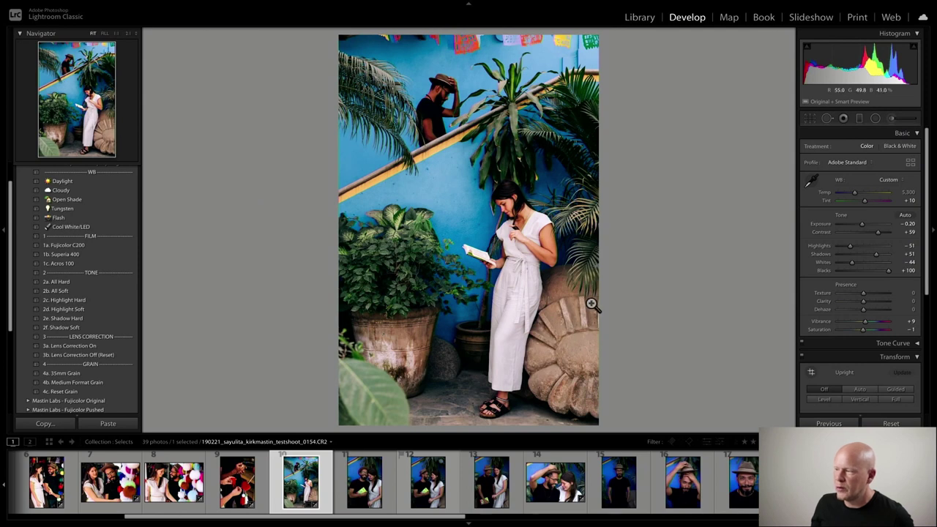
left_click(174, 485)
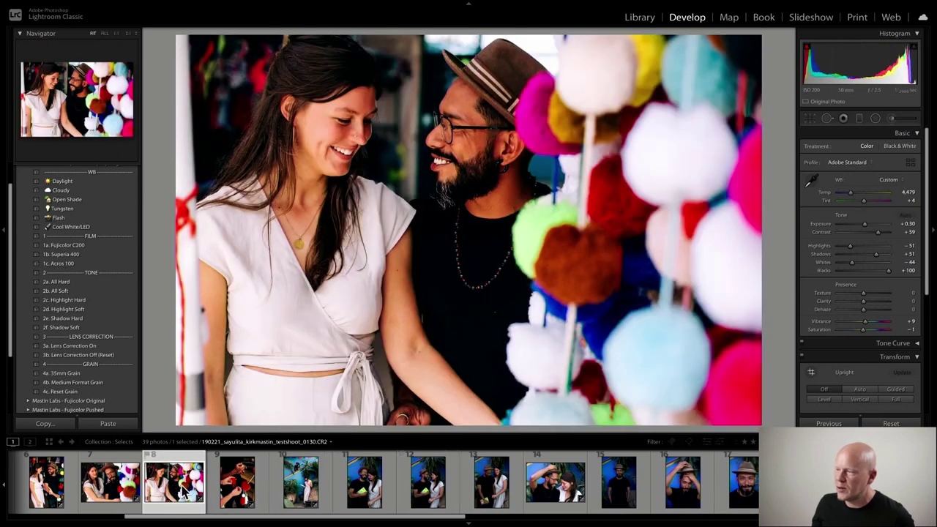
left_click(124, 495)
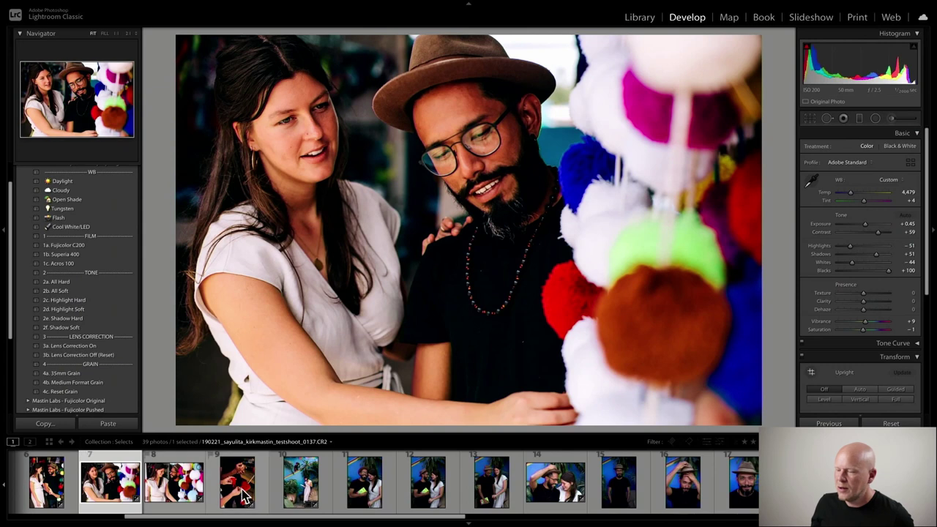
left_click(240, 498)
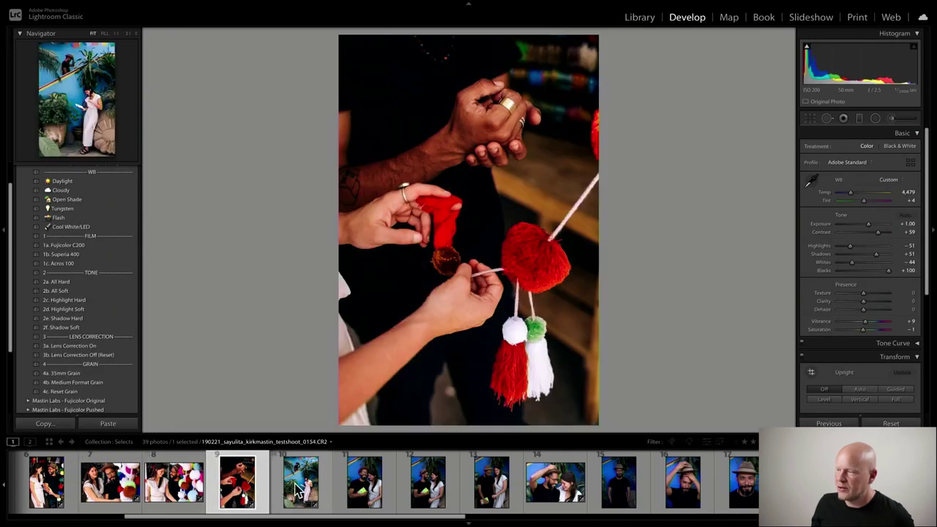
left_click(300, 489)
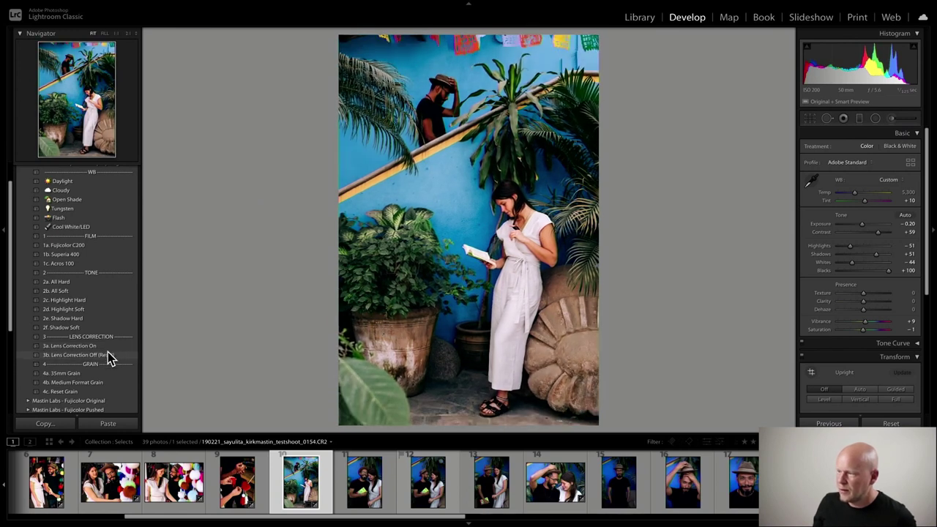
Try the Auto and Full Upright corrections on the tenth photo and turn Upright off again.
scroll(843, 268, "down", 2)
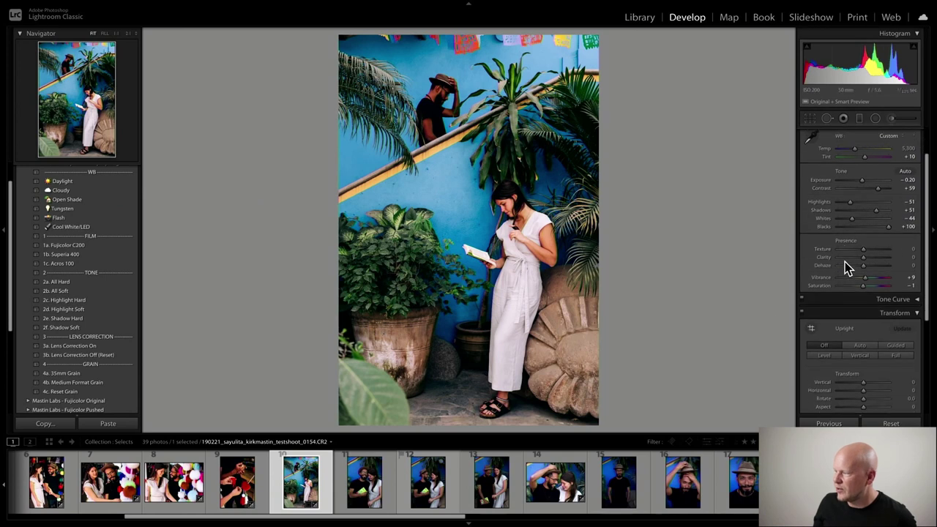
scroll(845, 266, "down", 3)
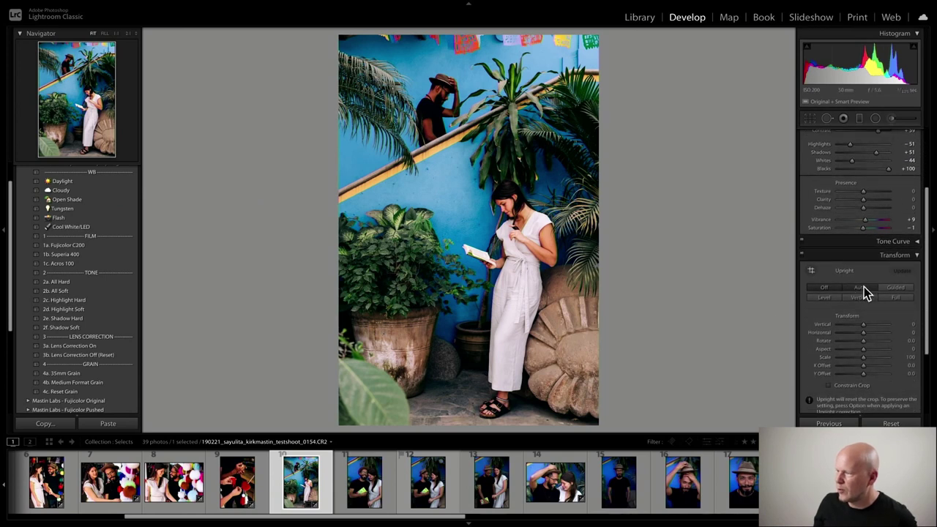
left_click(864, 288)
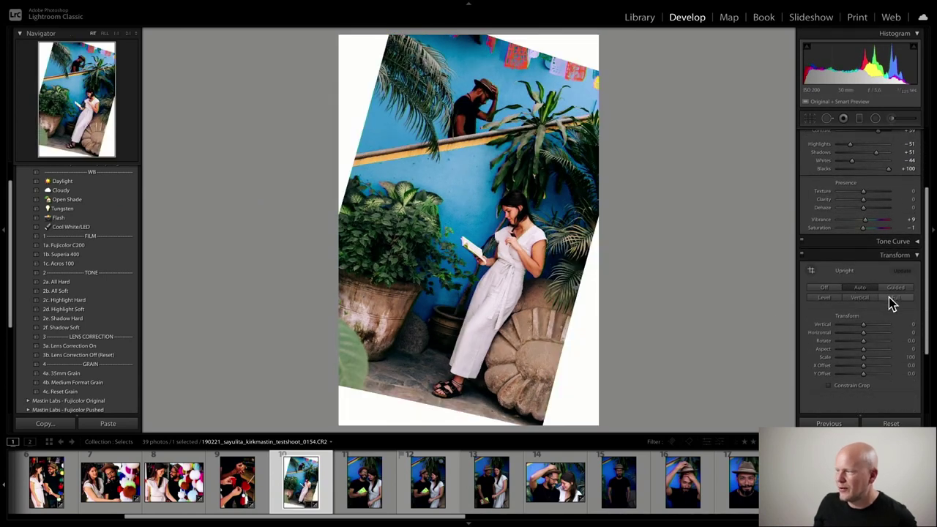
left_click(823, 289)
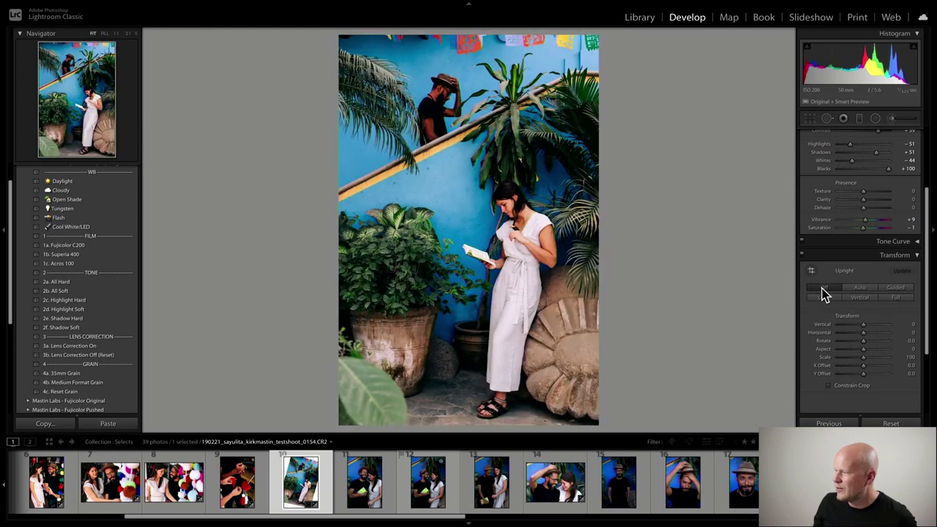
left_click(900, 302)
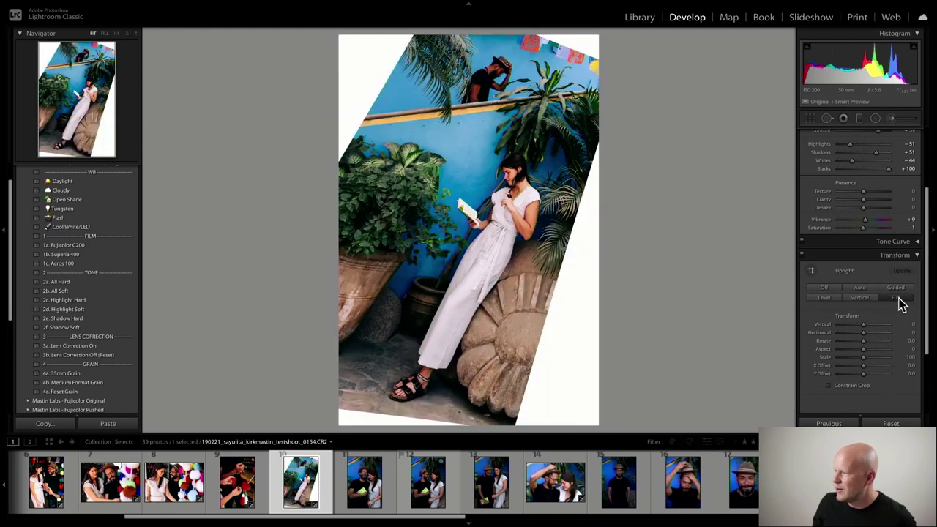
left_click(826, 289)
Rotate the tenth photo slightly counterclockwise with the crop tool and apply the crop.
key("r")
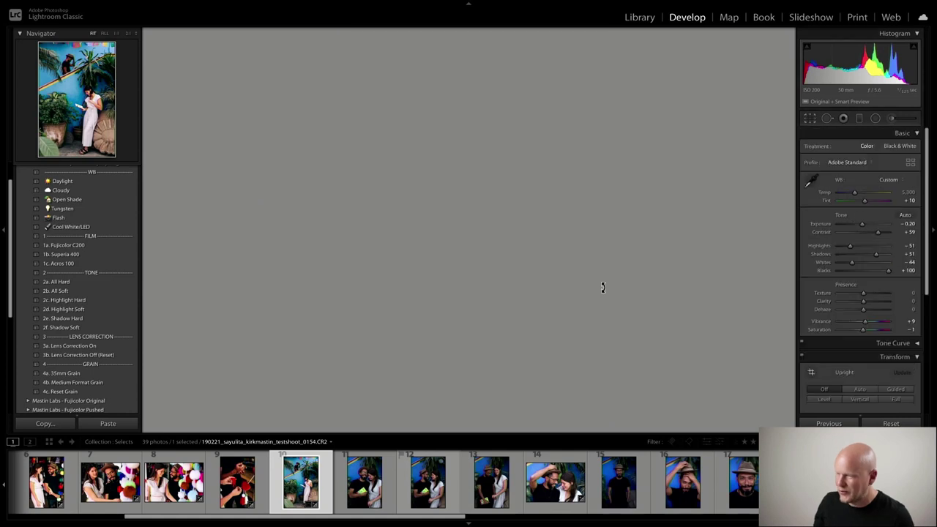
left_click_drag(601, 281, 635, 274)
key("Return")
key("r")
key("Return")
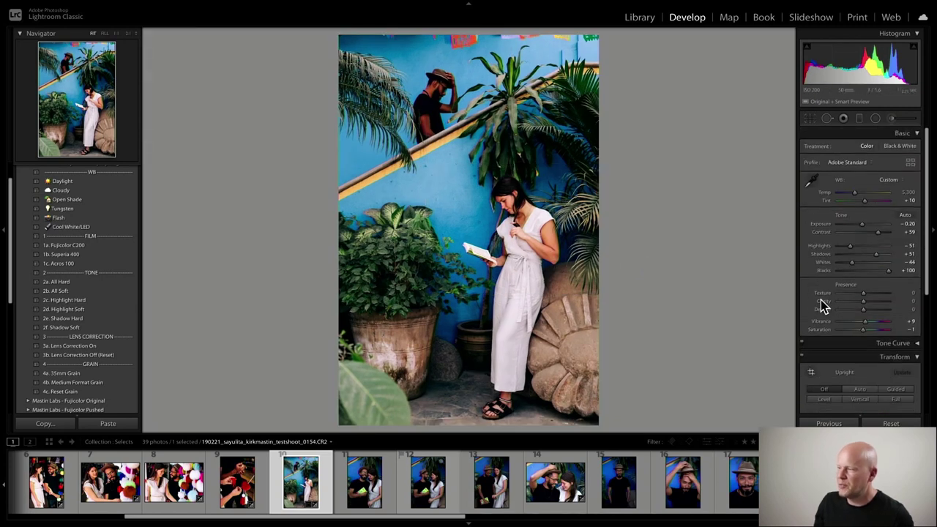
Create a virtual copy of the tenth photo.
right_click(296, 500)
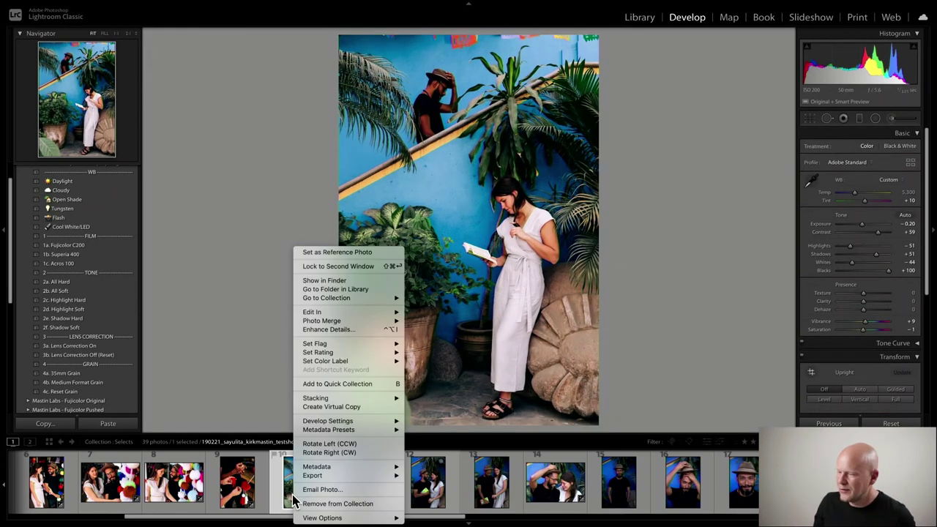
left_click(327, 407)
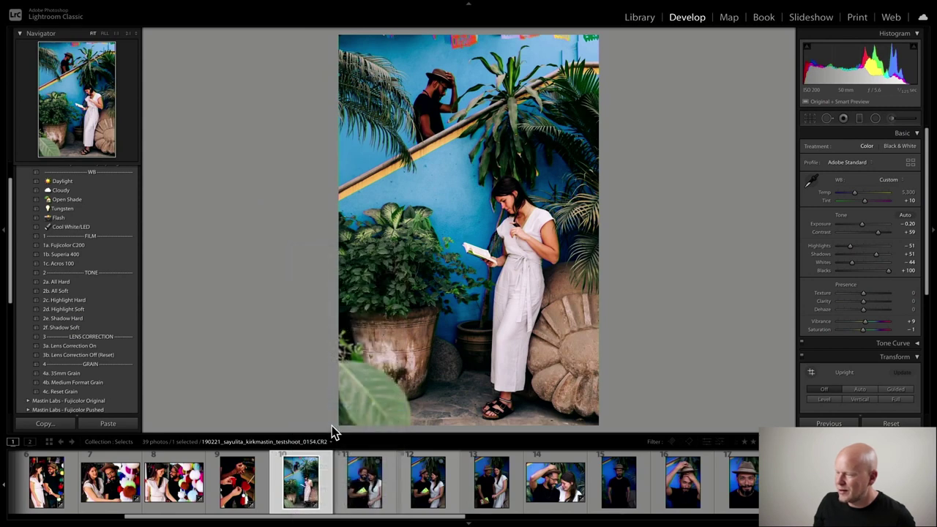
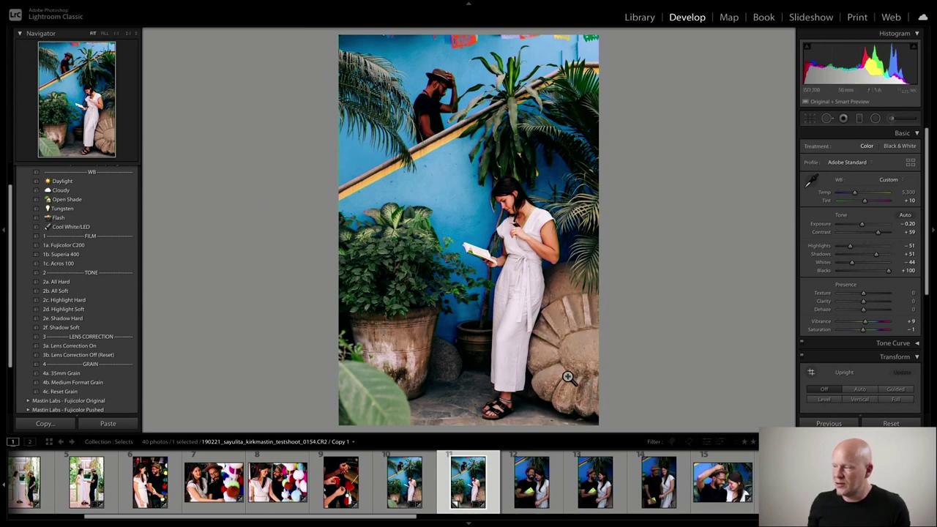
Inspect the woman in the virtual copy up close, and apply the 1c. Acros 100 preset with exposure at +0.15.
left_click(529, 233)
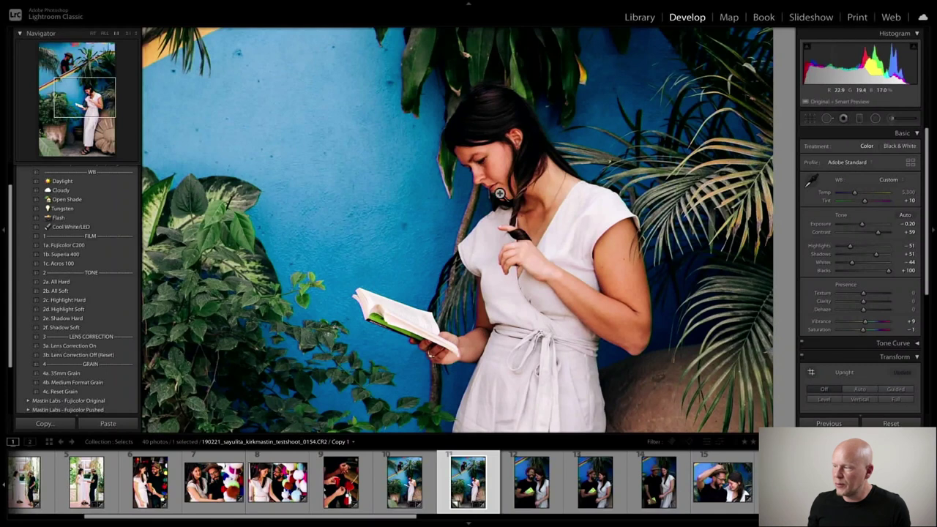
left_click(520, 244)
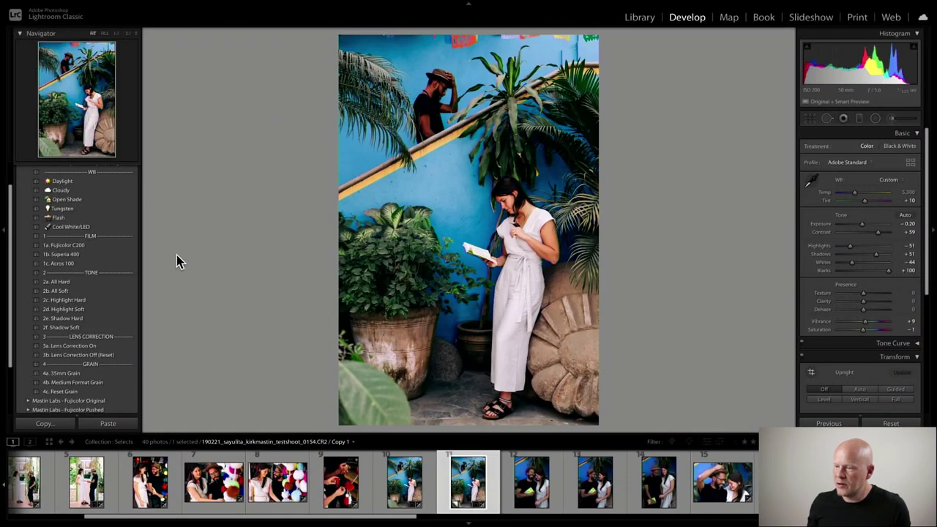
left_click(121, 264)
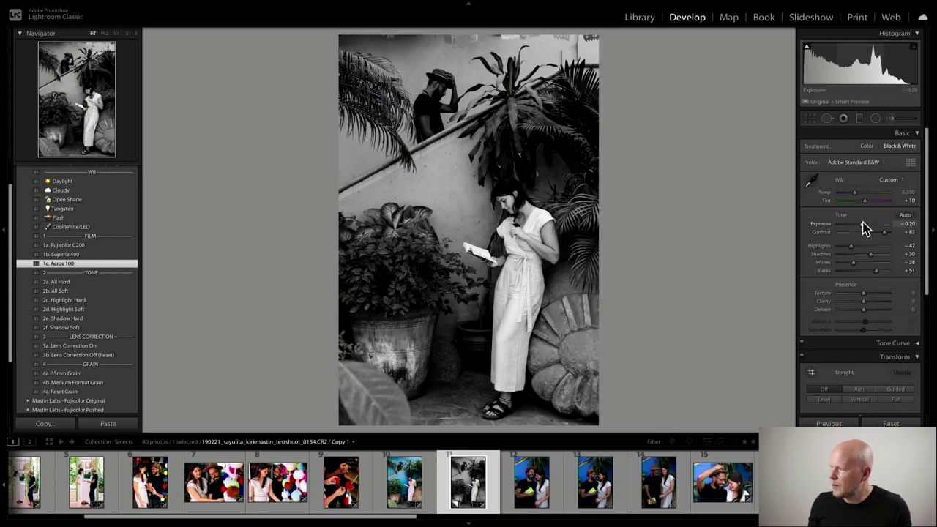
left_click_drag(863, 224, 864, 224)
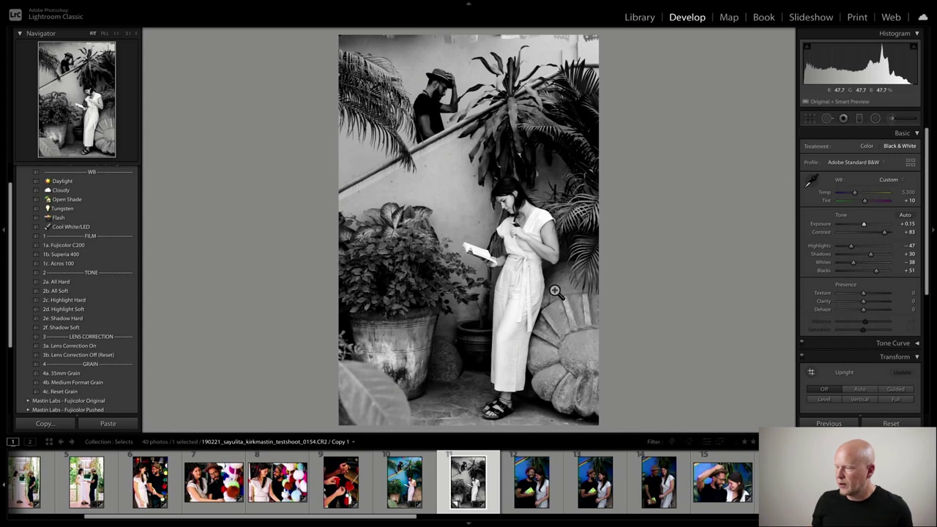
Compare the color version of the tenth photo with its black-and-white virtual copy.
left_click(410, 484)
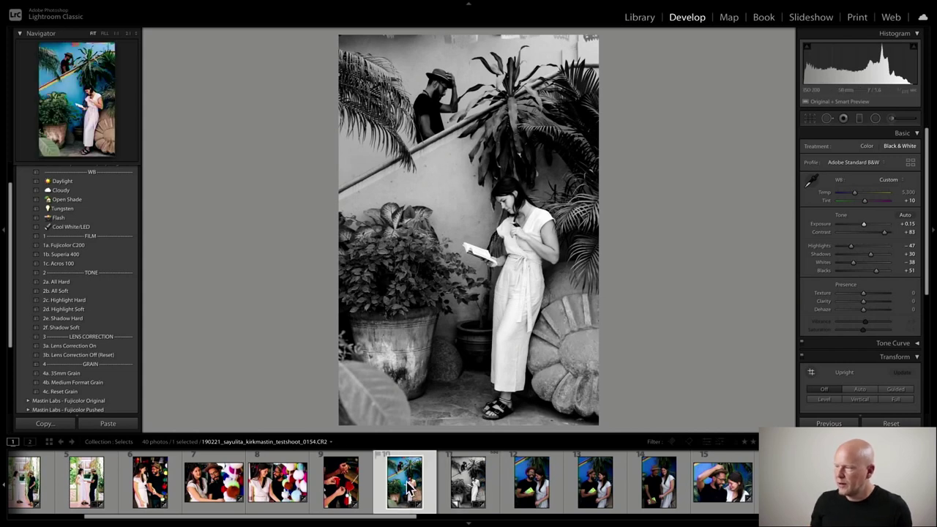
left_click(467, 493)
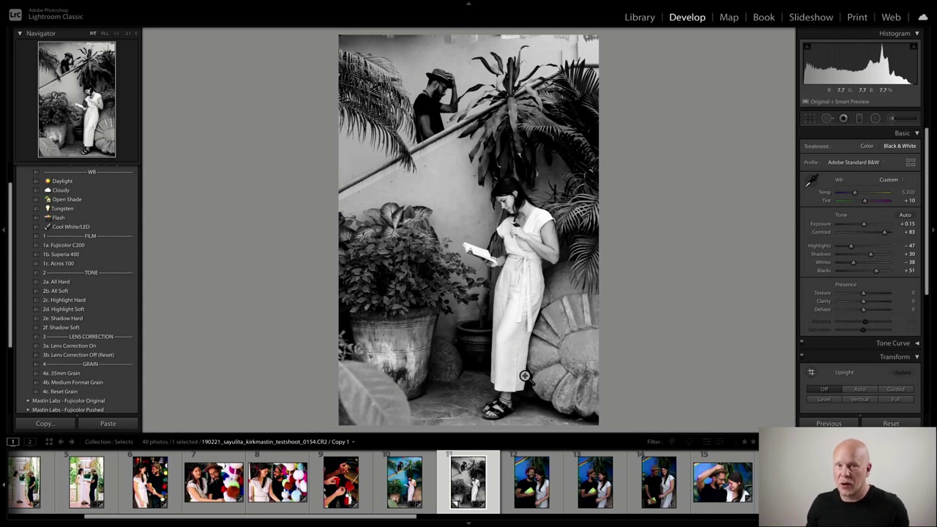
left_click(408, 491)
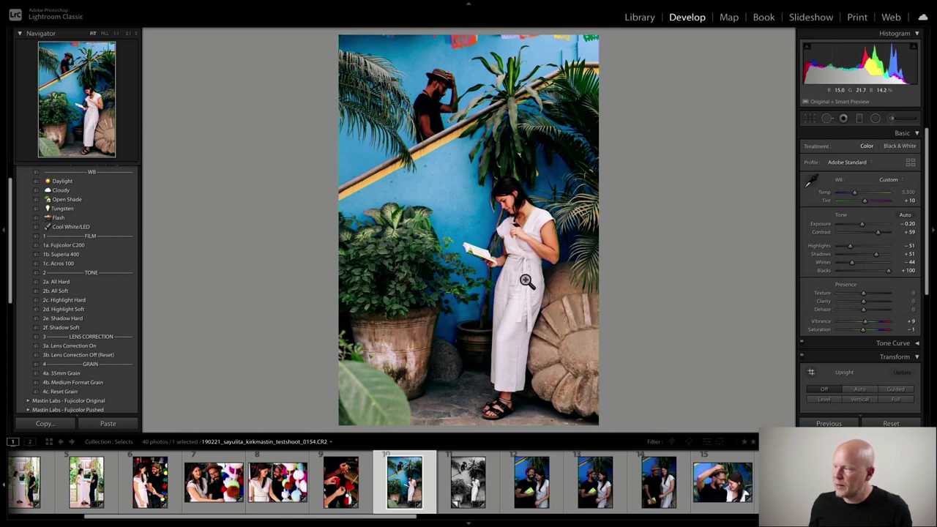
key("ctrl+apostrophe")
left_click(62, 262)
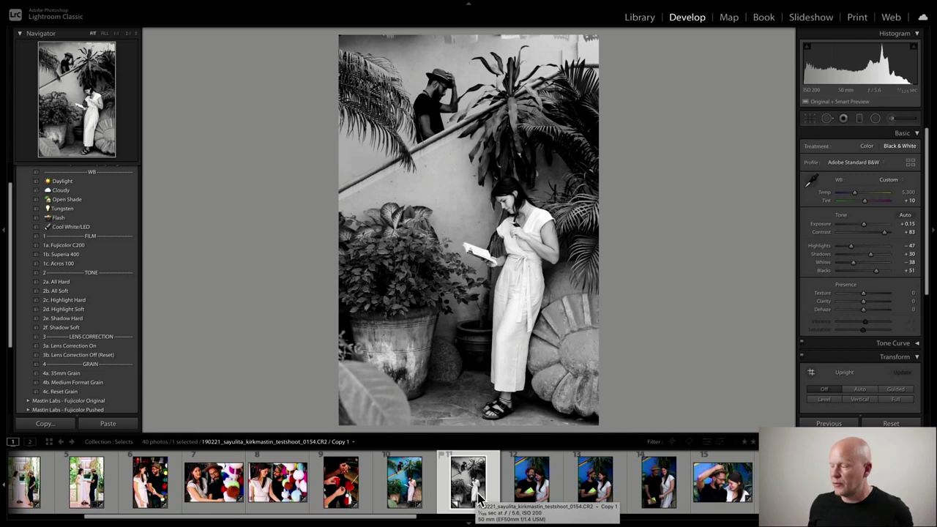
Sync the color tenth photo's develop settings to photos 12 through 21, leaving out the black-and-white copy, and clear the selection.
left_click(411, 493)
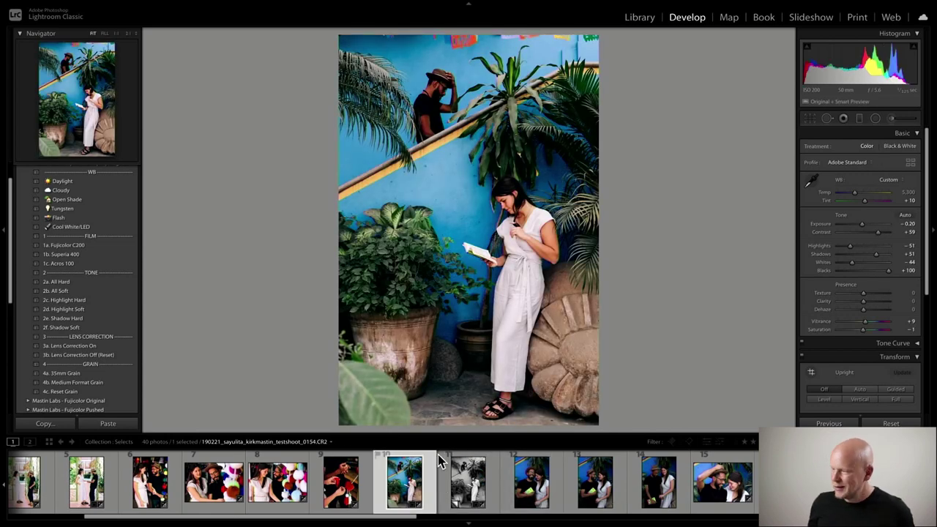
left_click(532, 484, "super")
left_click(595, 485, "super")
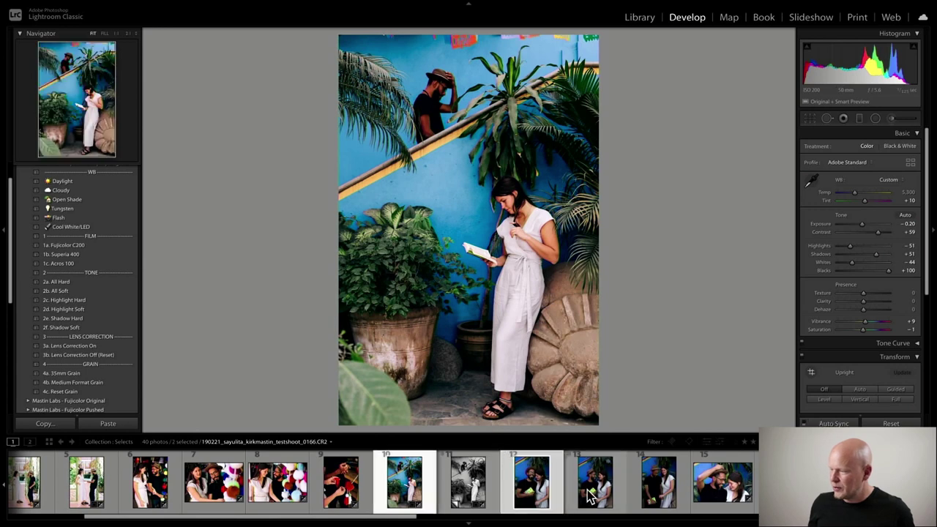
left_click(659, 487, "super")
left_click(723, 481, "super")
scroll(441, 476, "down", 5)
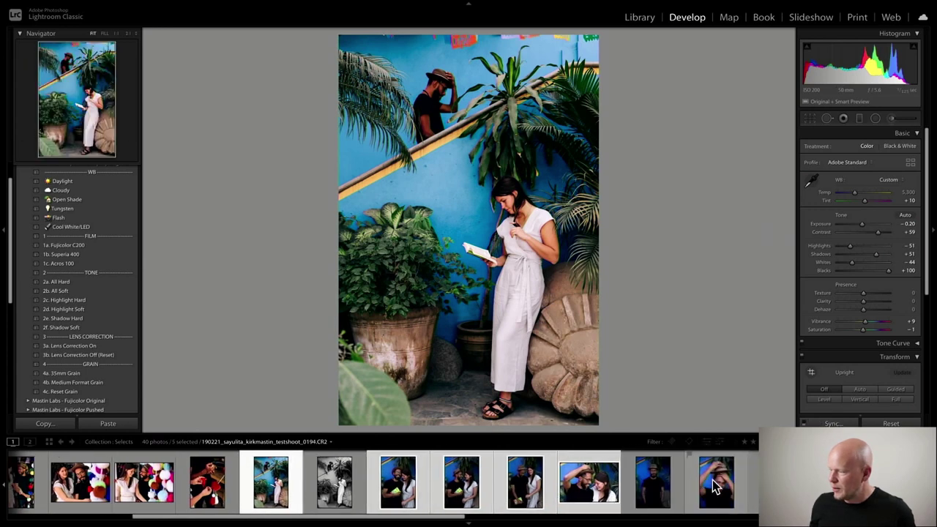
left_click(441, 479, "super")
left_click(506, 483, "super")
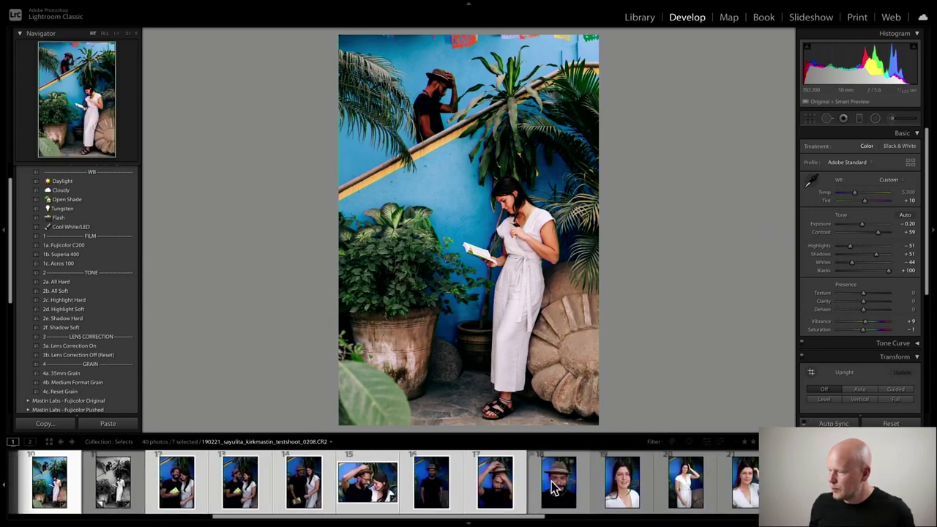
left_click(568, 484, "super")
left_click(631, 485, "super")
left_click(695, 489, "super")
left_click(747, 484, "super")
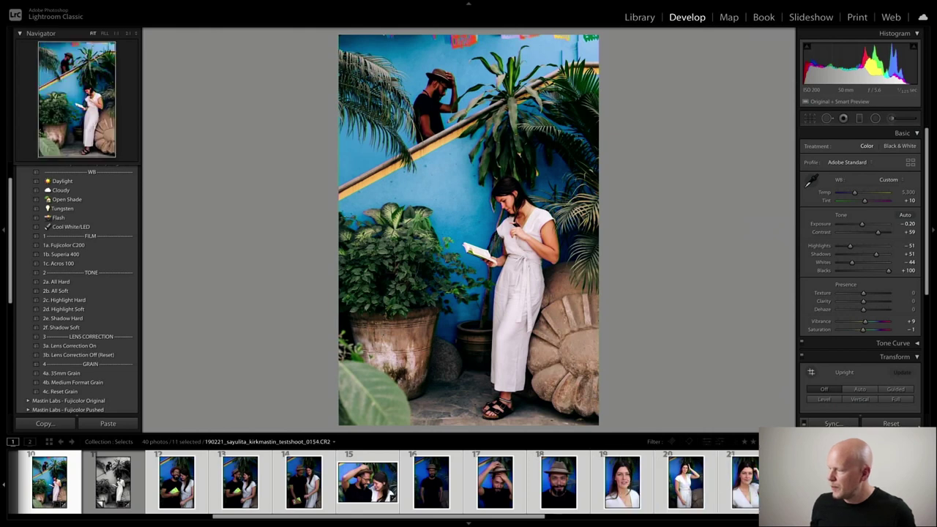
left_click(828, 424)
left_click(606, 285)
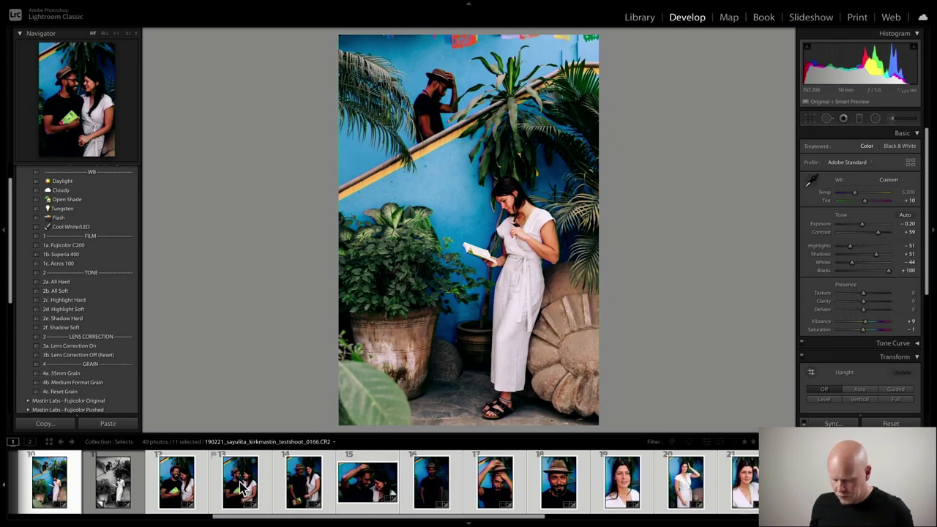
key("ctrl+d")
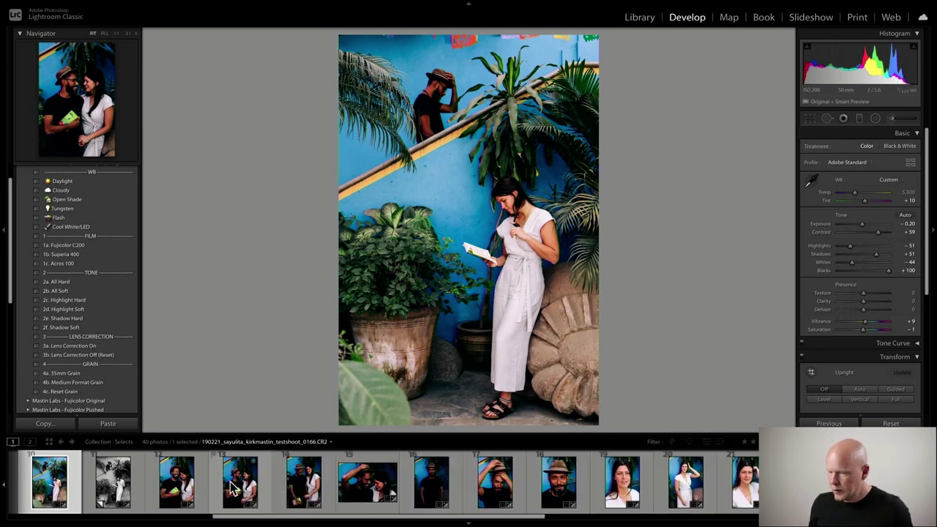
Set the exposure to +0.35 on photo 12 and +0.50 on photo 13.
left_click(187, 495)
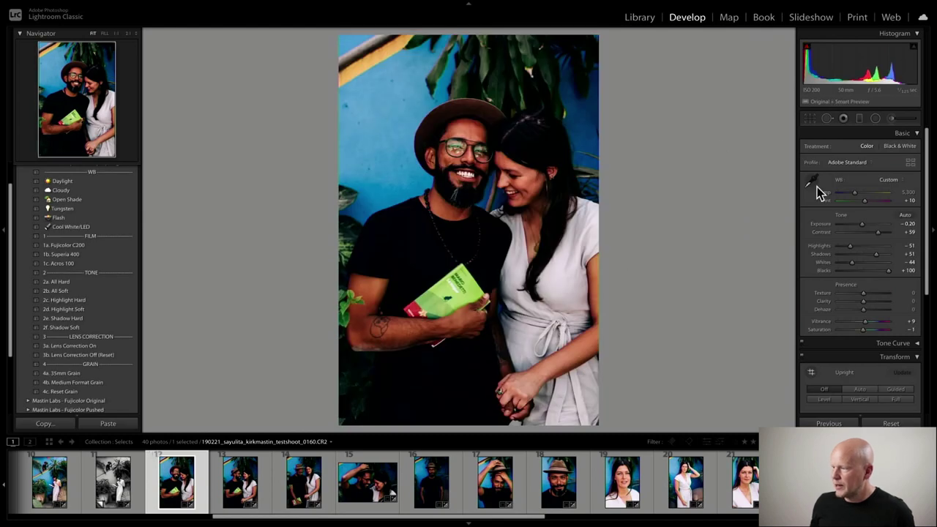
left_click_drag(864, 224, 866, 225)
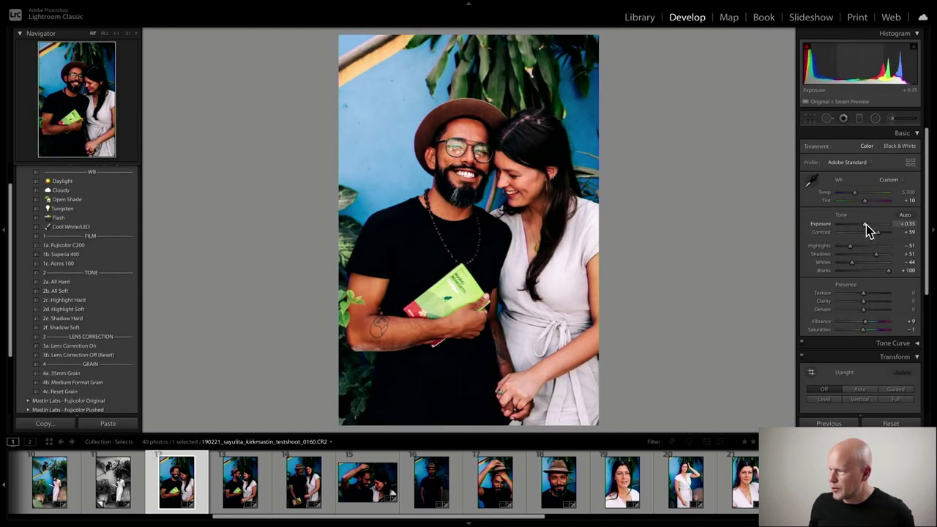
left_click(236, 497)
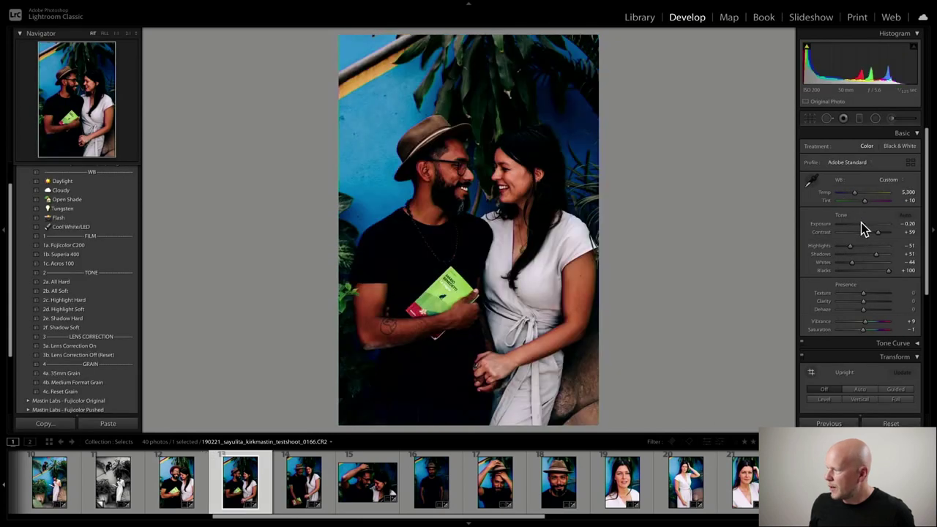
left_click_drag(862, 222, 865, 225)
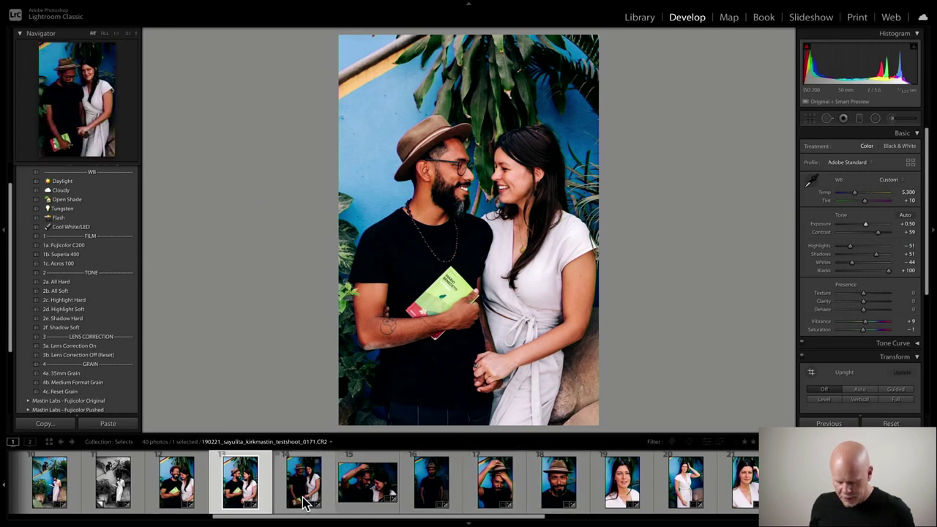
Sync photo 13's develop settings to photos 14 through 18.
left_click(551, 498, "shift")
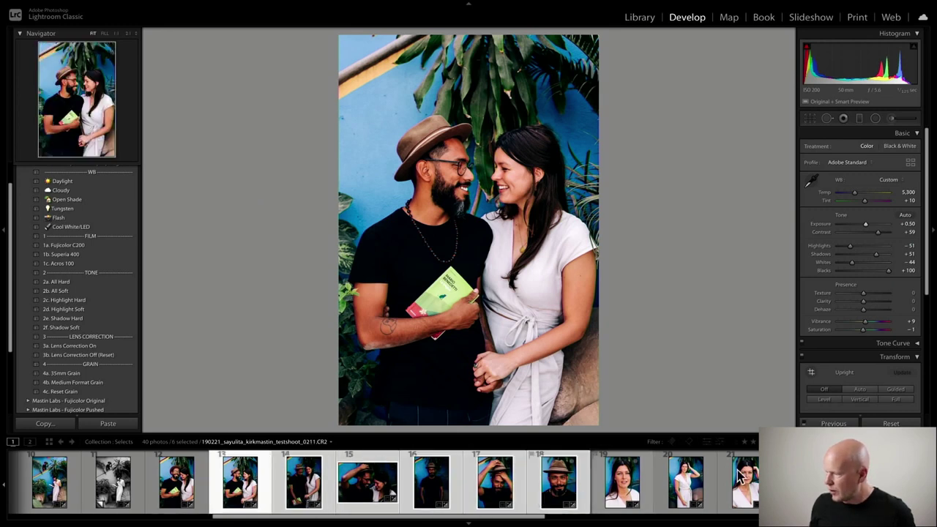
left_click(833, 423)
left_click(603, 286)
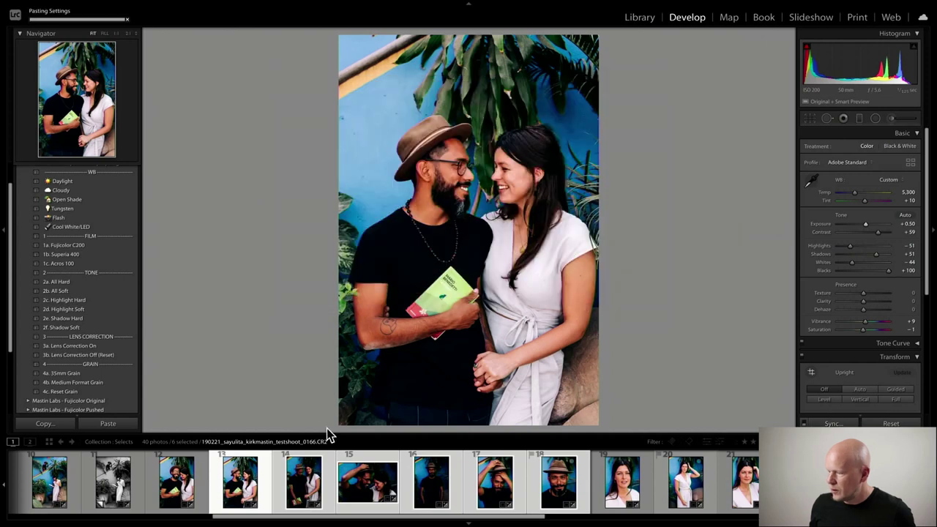
Crop photo 14 to a 4 x 3 aspect ratio and compare its before and after versions side by side.
left_click(277, 482)
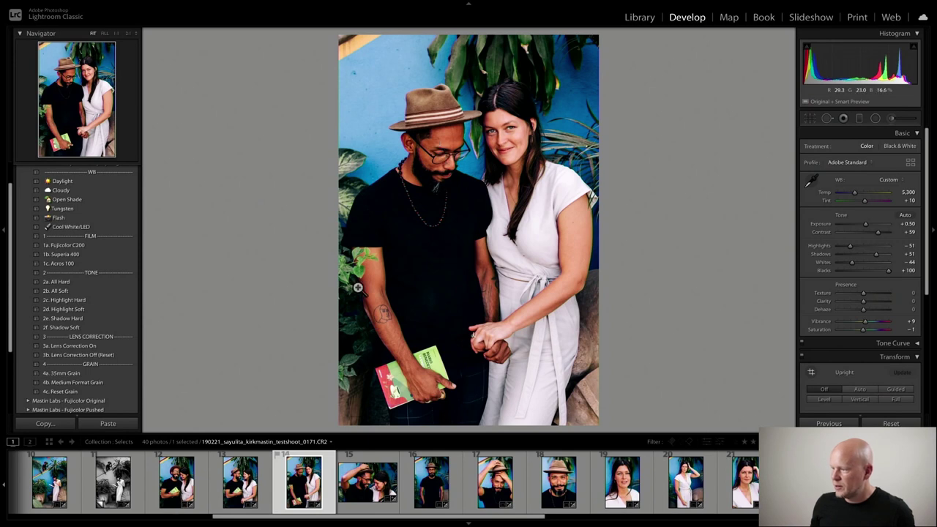
left_click(810, 120)
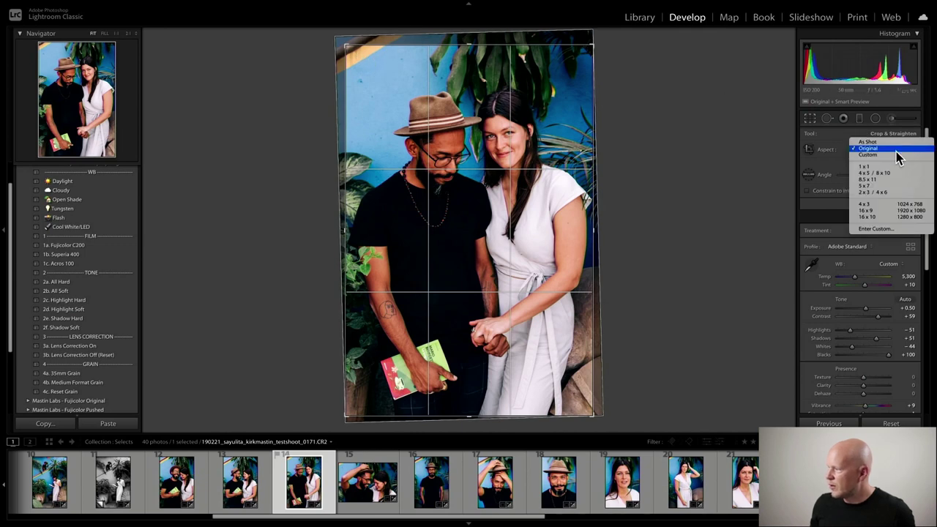
left_click(879, 205)
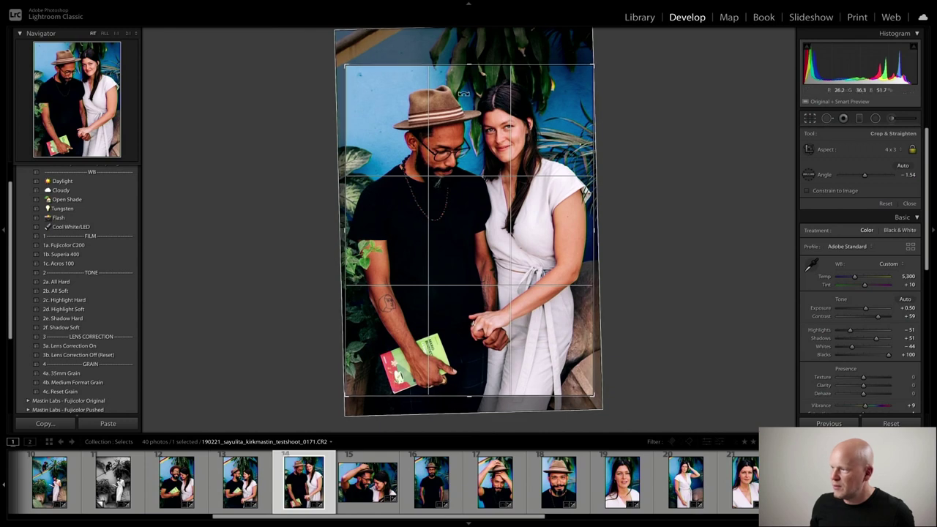
left_click(810, 118)
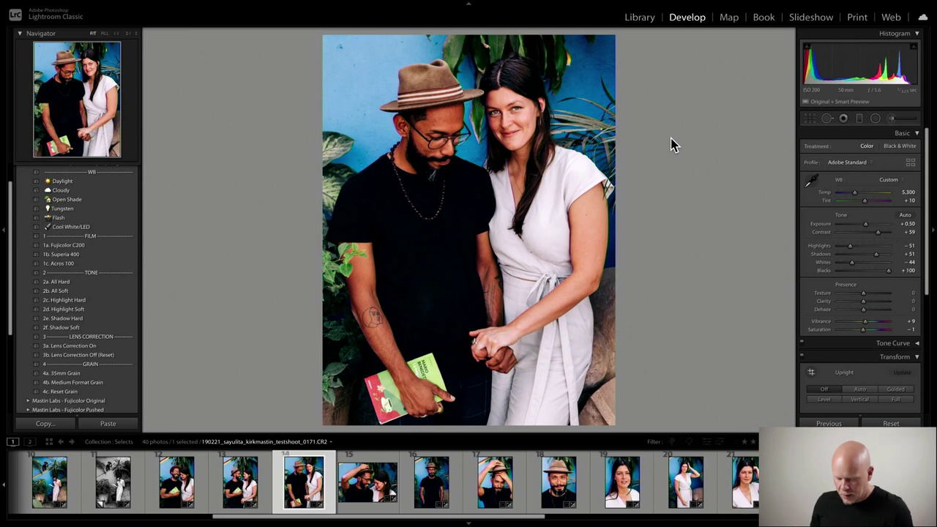
key("y")
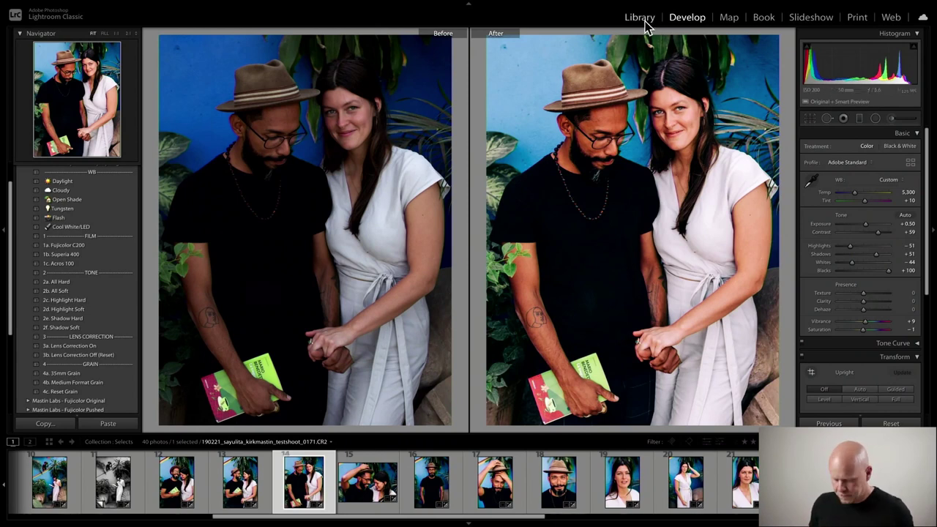
key("y")
Set the exposure of photo 15 to +0.80.
left_click(386, 470)
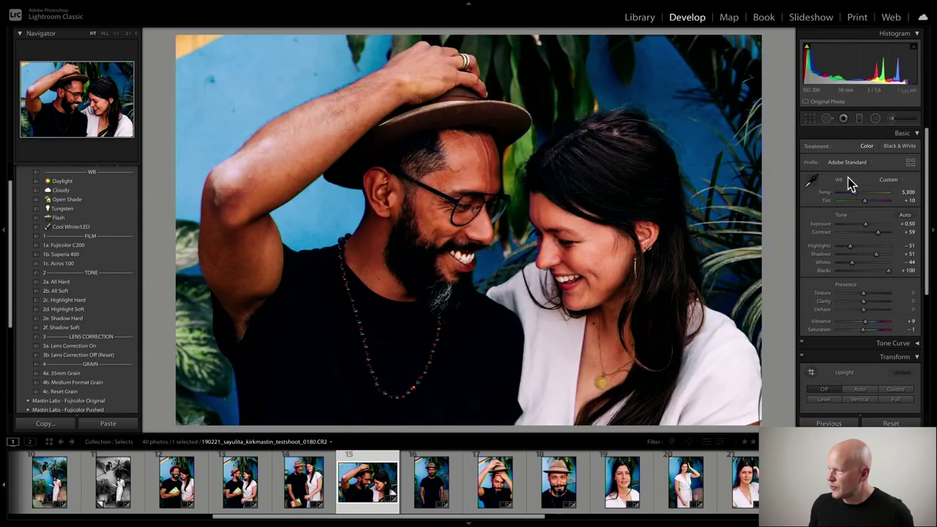
left_click_drag(866, 225, 869, 224)
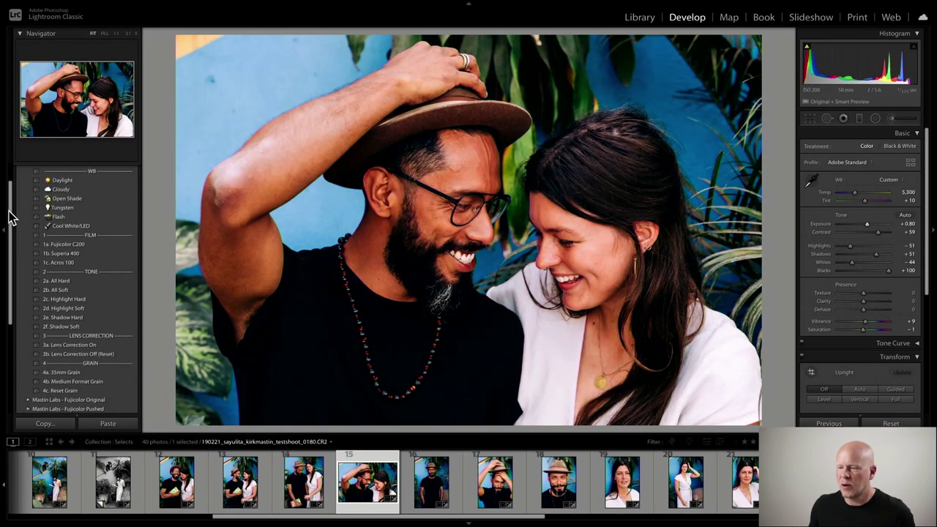
left_click_drag(11, 214, 9, 279)
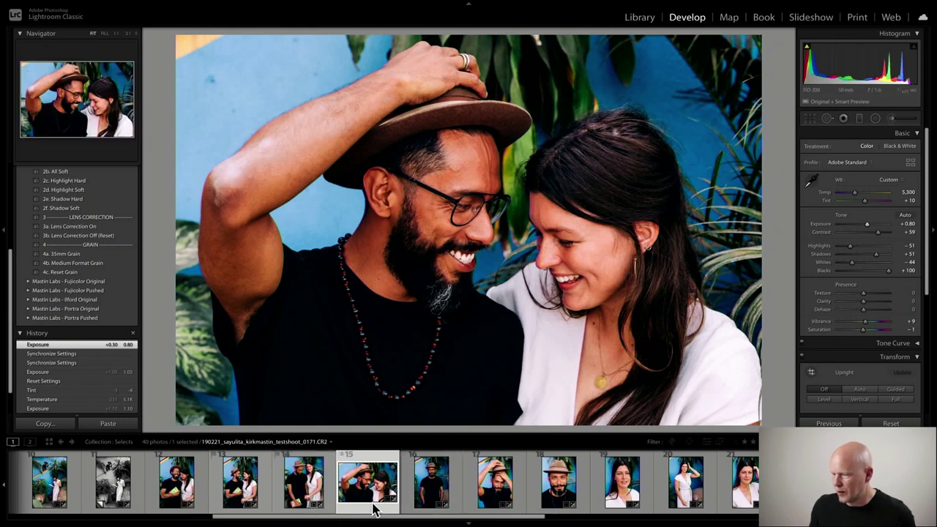
Apply the 1f. Portra 800 +2 preset from Mastin Labs - Portra Pushed to photo 16 and compare it with photo 15.
left_click(427, 480)
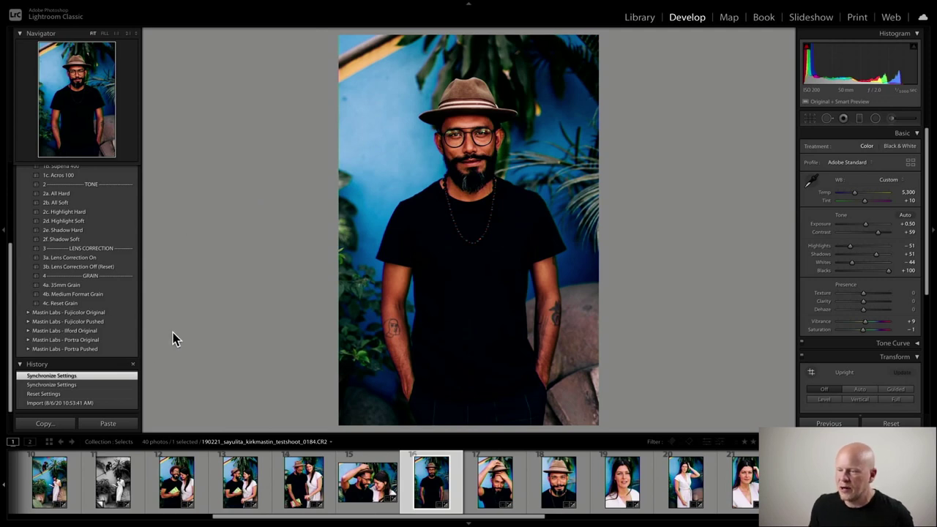
left_click(27, 349)
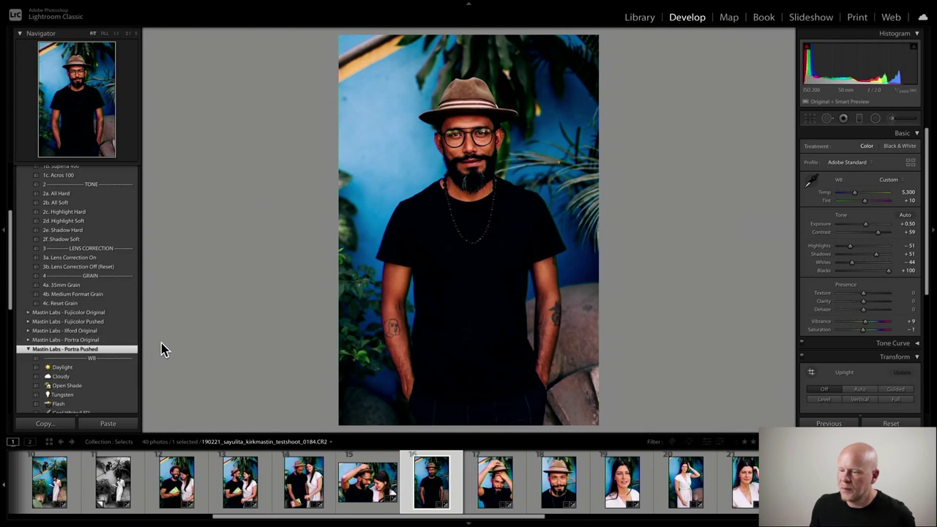
scroll(120, 356, "down", 5)
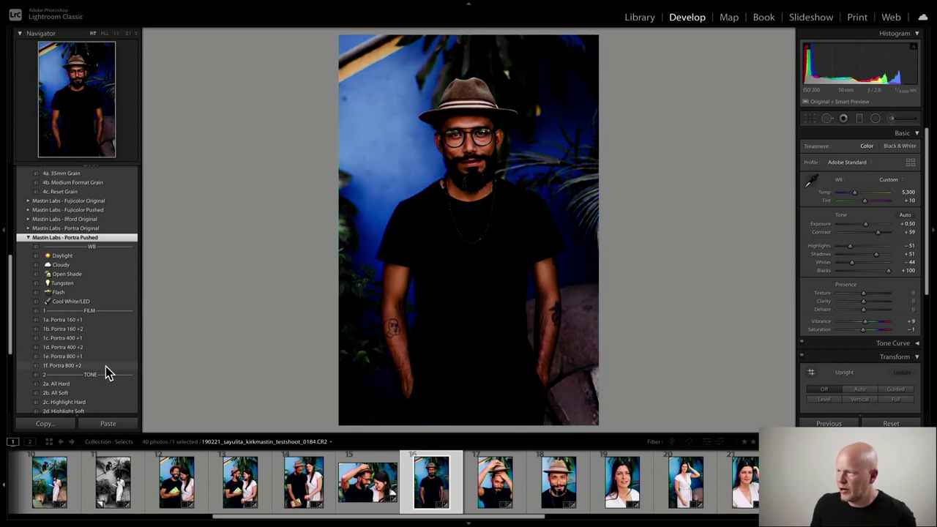
left_click(114, 367)
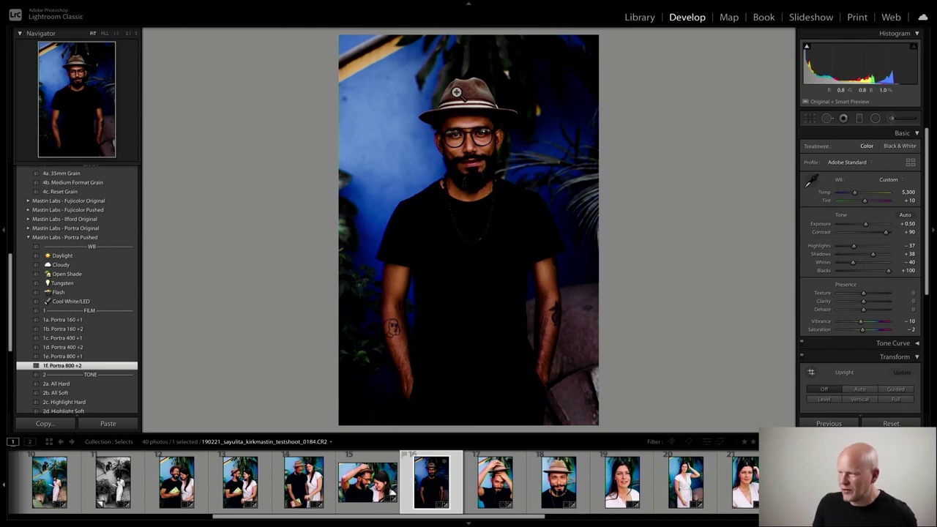
left_click(369, 476)
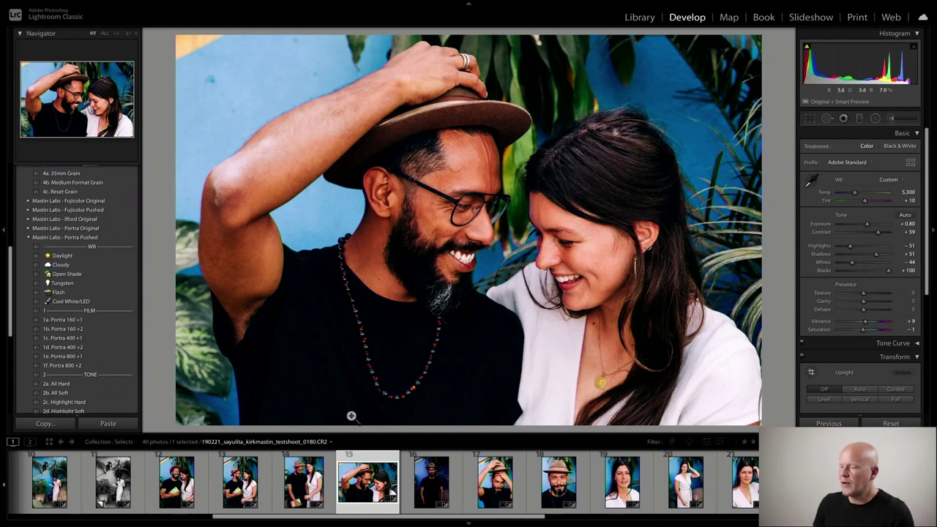
left_click(416, 492)
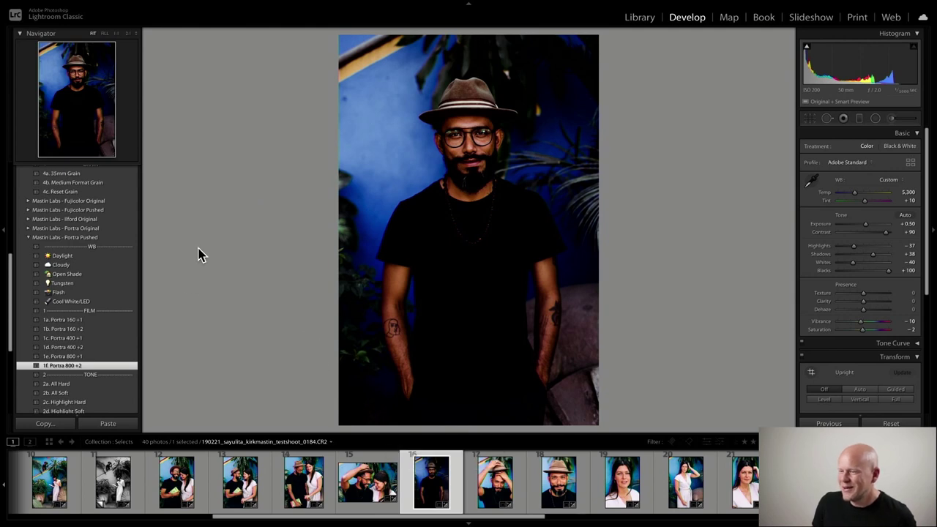
Browse the Mastin Labs - Fujicolor Everyday Original film presets for photo 16.
scroll(102, 249, "up", 6)
scroll(102, 244, "up", 3)
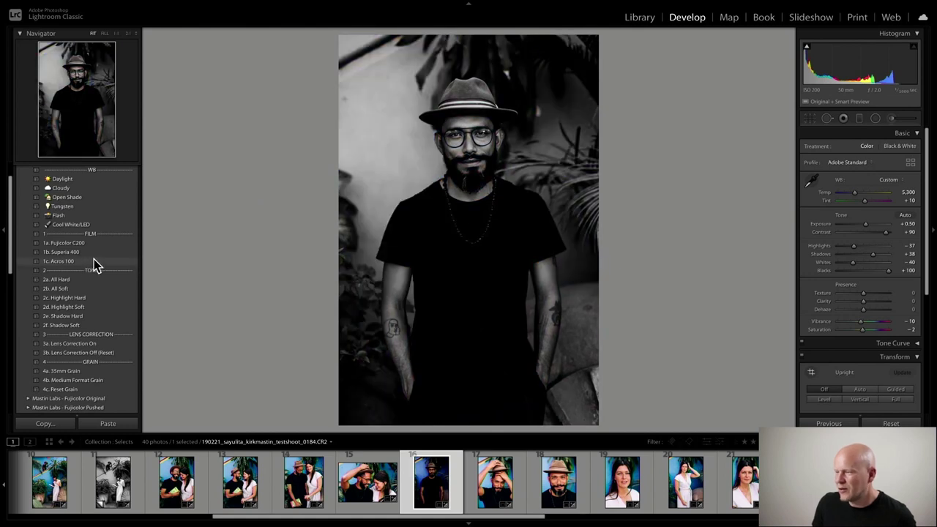
scroll(81, 261, "up", 1)
scroll(75, 256, "up", 2)
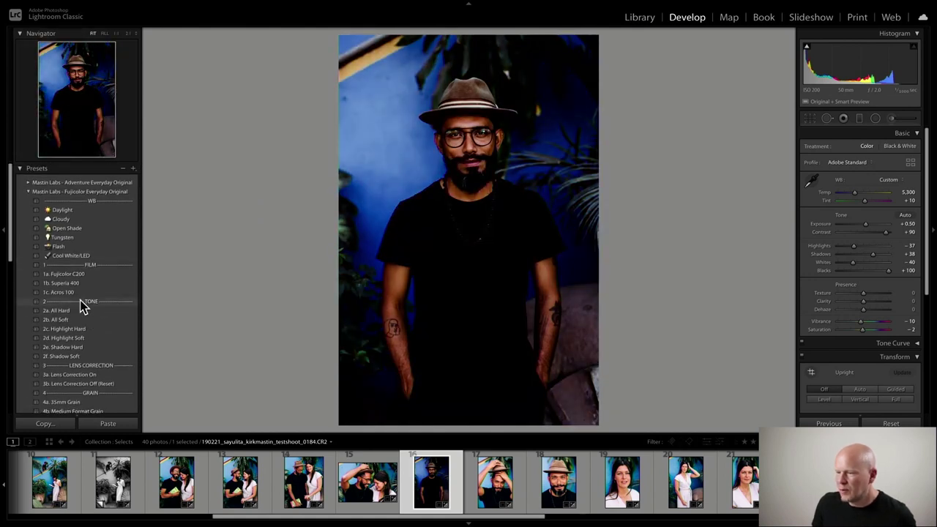
Apply the 1b. Superia 400 preset to the portrait of the man standing in the black T-shirt.
left_click(83, 285)
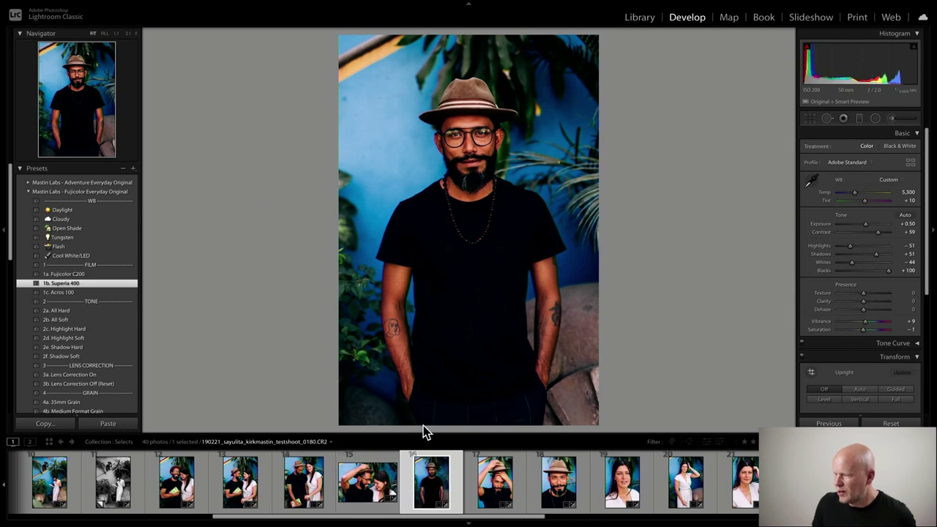
Inspect the man's face up close in photo 0194, where he holds his hat, and return to the full view.
left_click(492, 490)
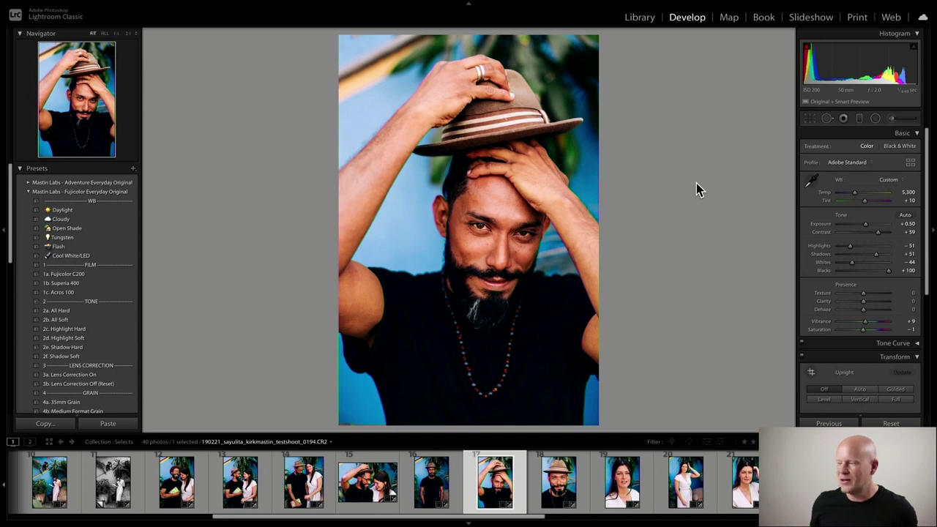
left_click(486, 236)
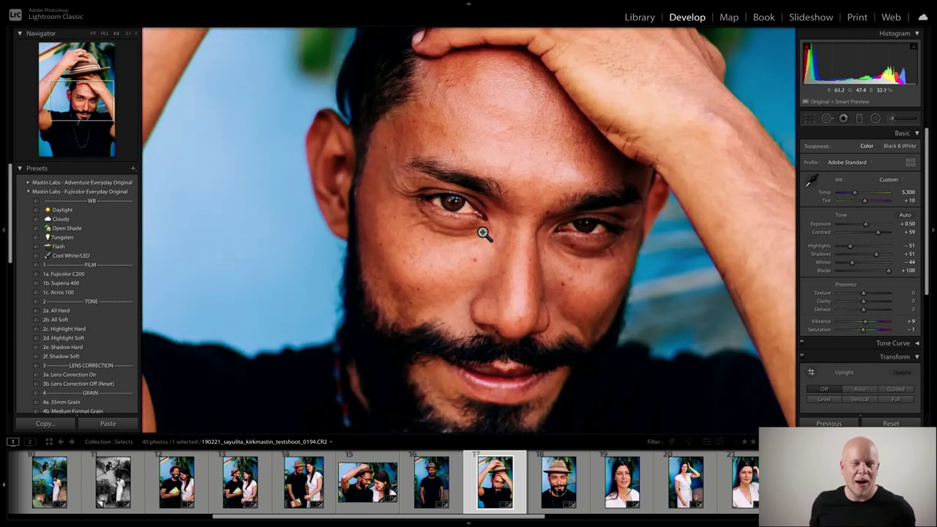
left_click(493, 183)
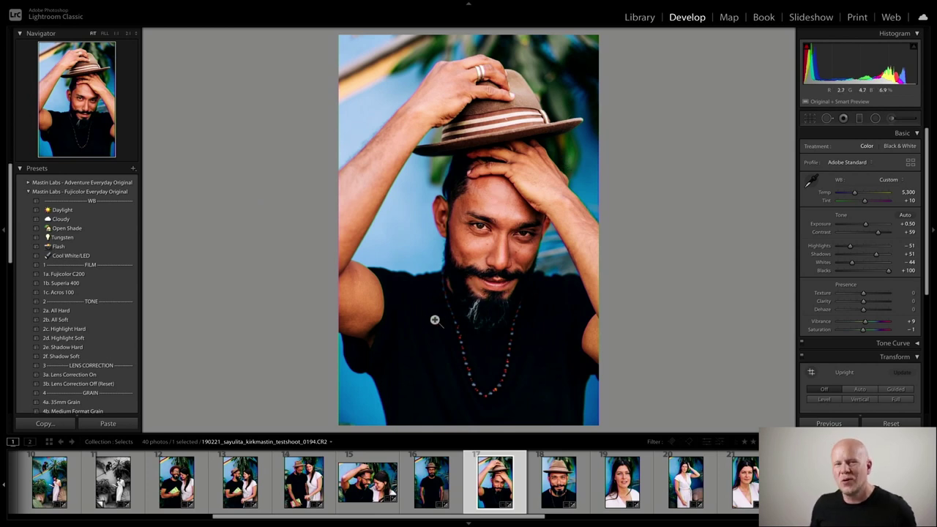
Create a virtual copy of the hat-holding portrait and give it the 1c. Acros 100 preset with Exposure at +0.65.
right_click(500, 496)
left_click(527, 407)
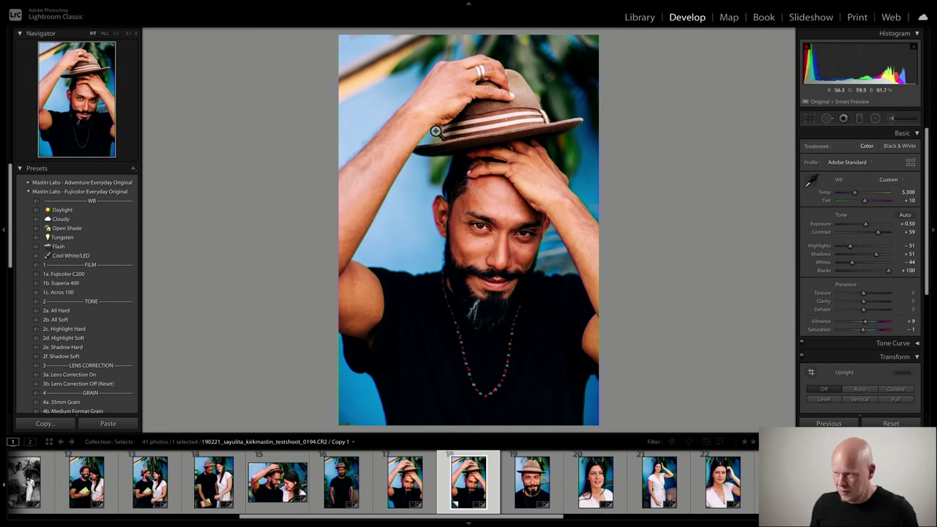
left_click(121, 292)
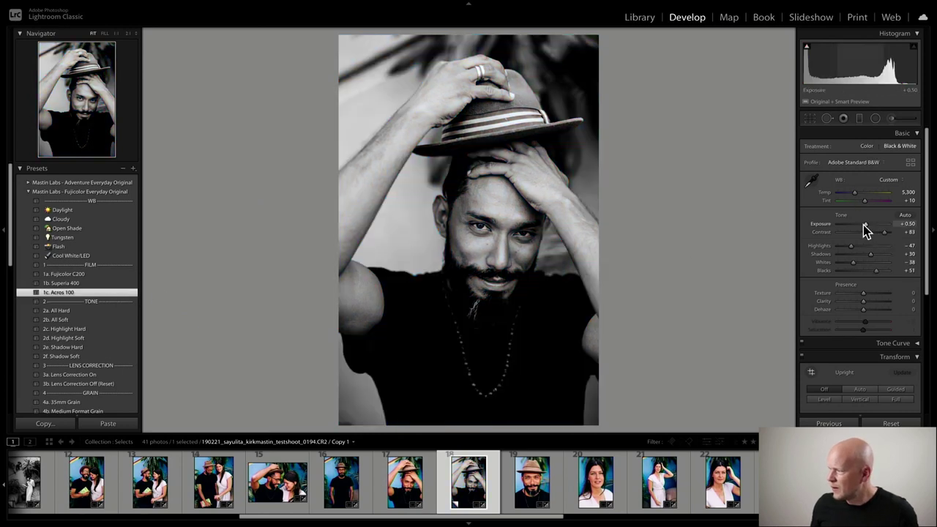
left_click_drag(866, 224, 865, 224)
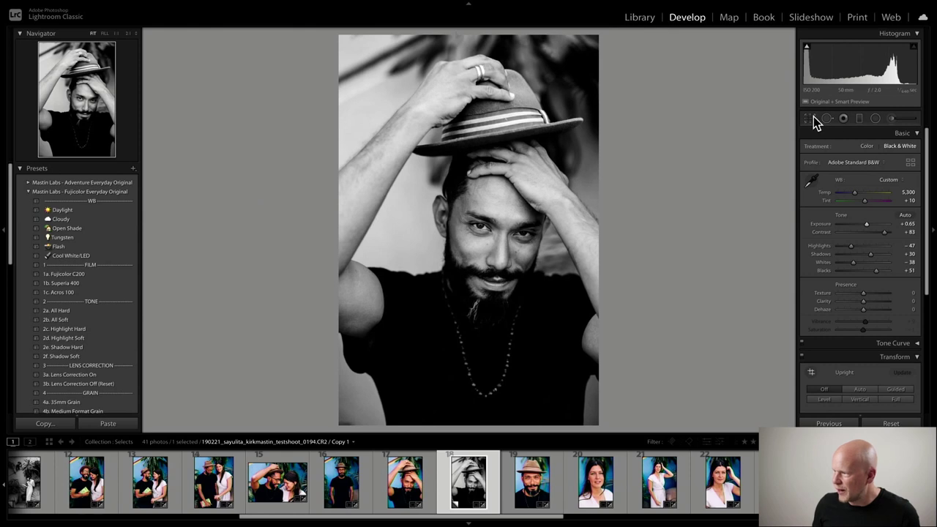
Add a diagonal graduated filter with the Burn (Darken) effect and Exposure −0.87 over the upper-left part of the black-and-white portrait.
left_click(895, 119)
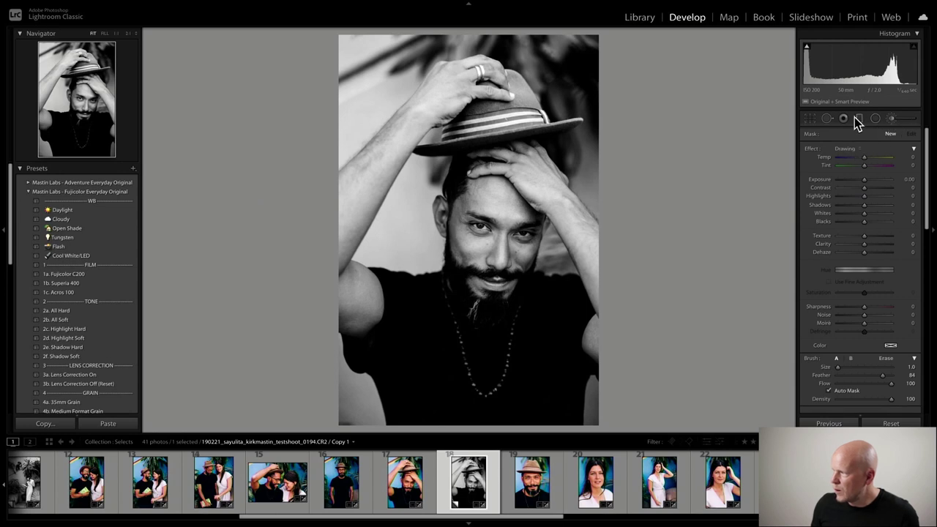
left_click(862, 118)
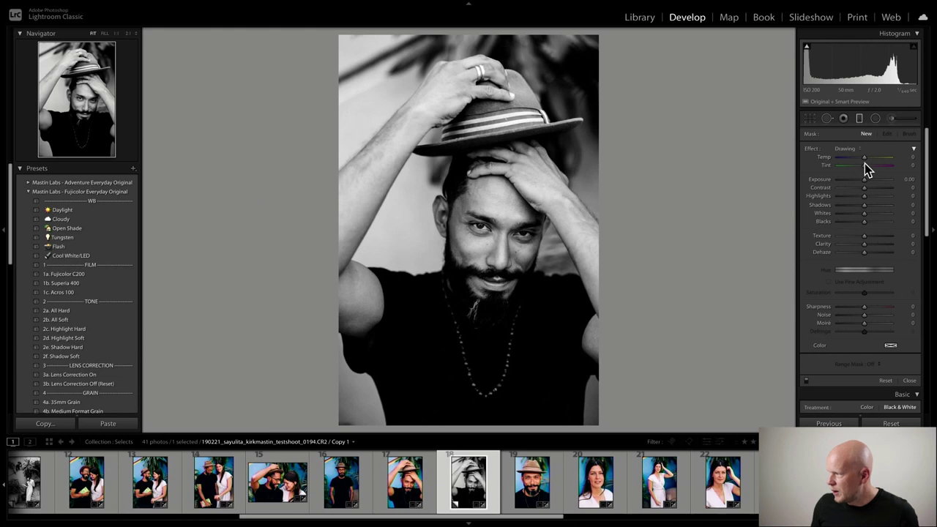
left_click(862, 150)
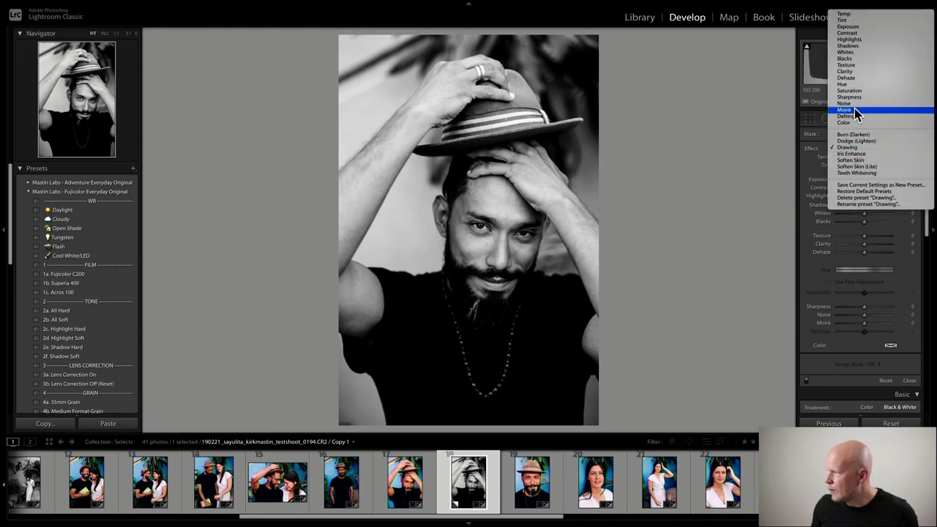
left_click(858, 136)
left_click_drag(861, 181, 858, 184)
left_click_drag(382, 69, 474, 196)
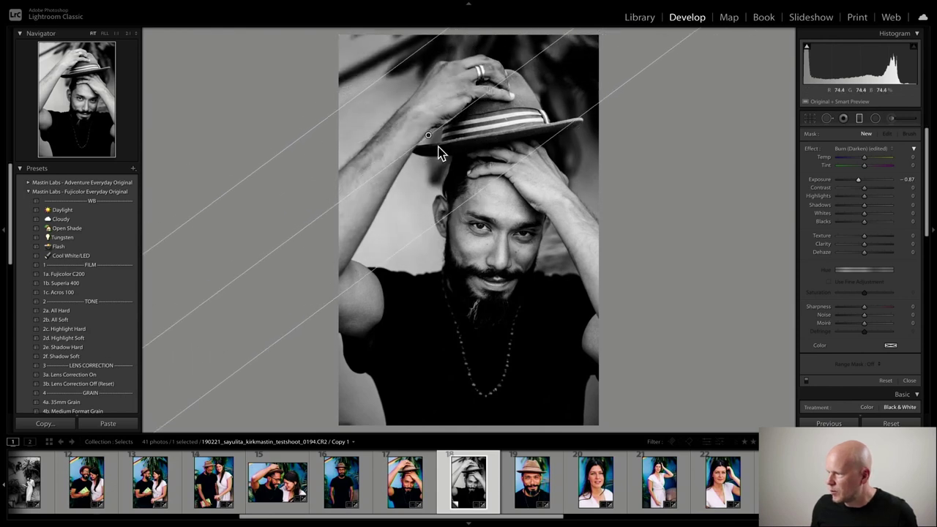
left_click_drag(430, 136, 447, 187)
key("ctrl+z")
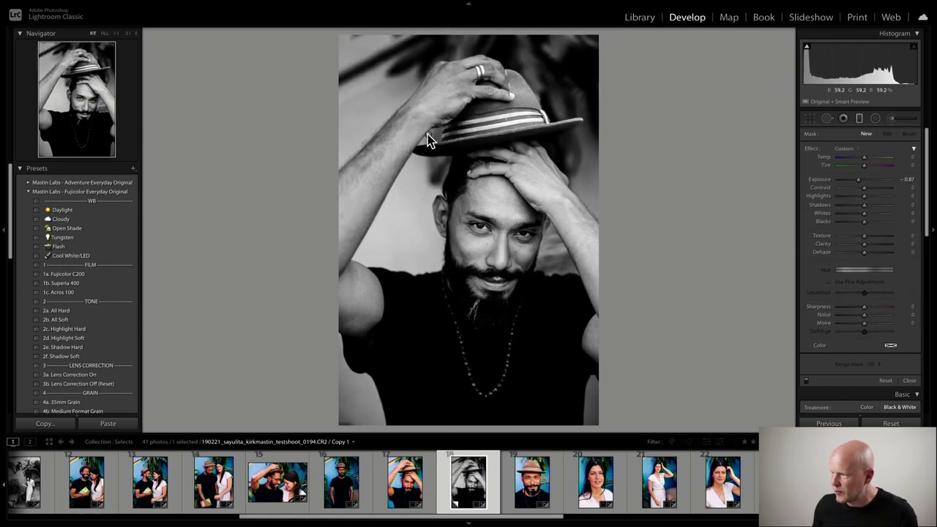
Check the mask overlay, extend the graduated filter down towards the man's forehead, and set its Exposure to −0.96.
key("o")
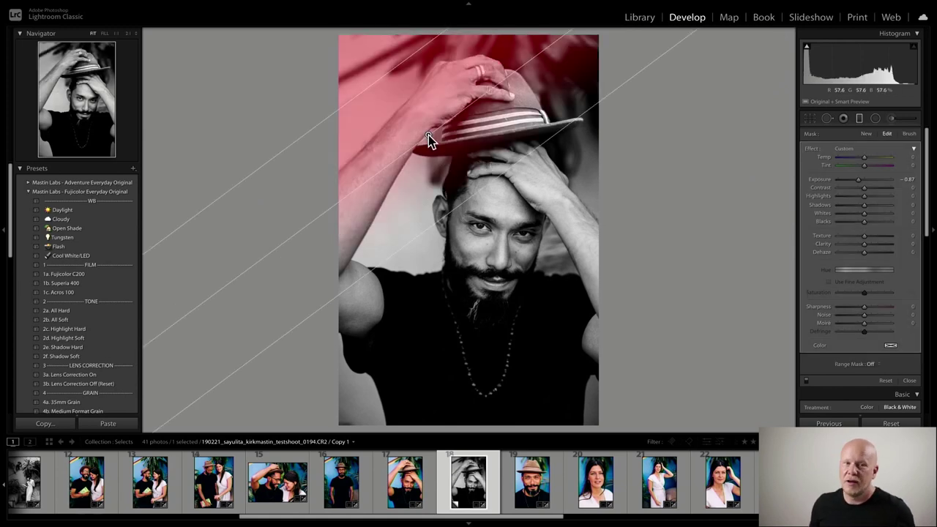
left_click_drag(428, 135, 419, 126)
left_click_drag(509, 69, 468, 85)
key("ctrl+z")
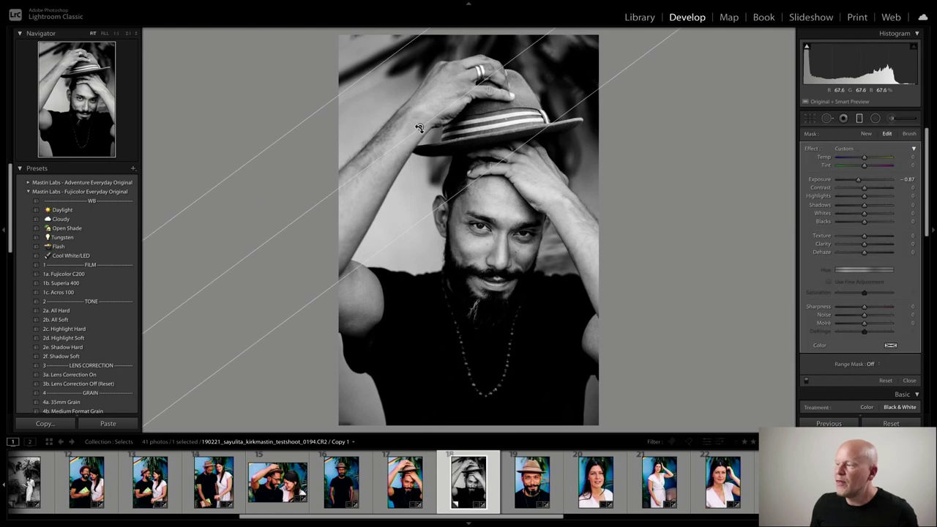
mouse_move(419, 127)
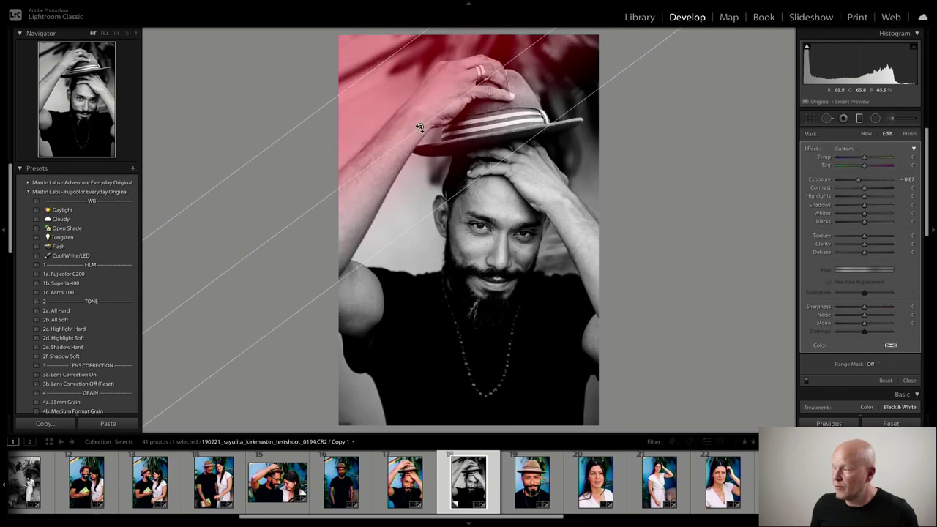
left_click_drag(420, 128, 444, 162)
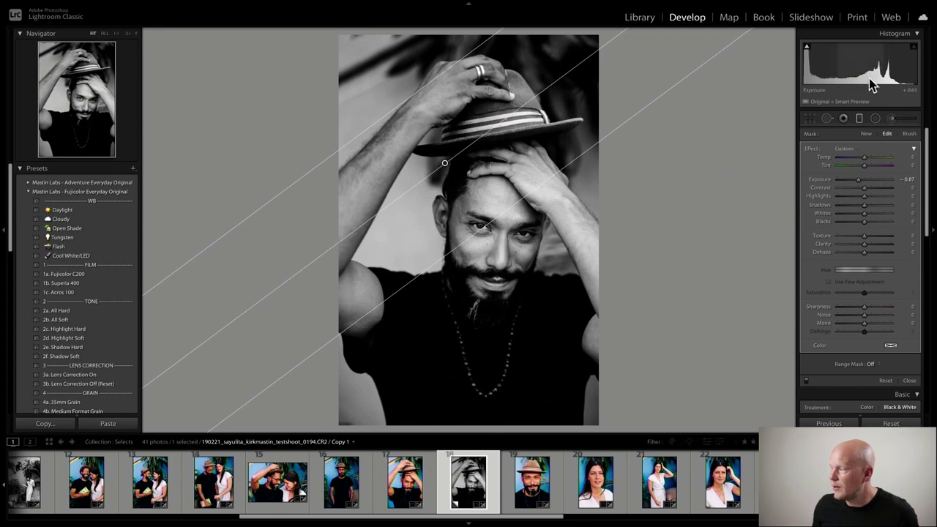
left_click_drag(859, 184, 860, 181)
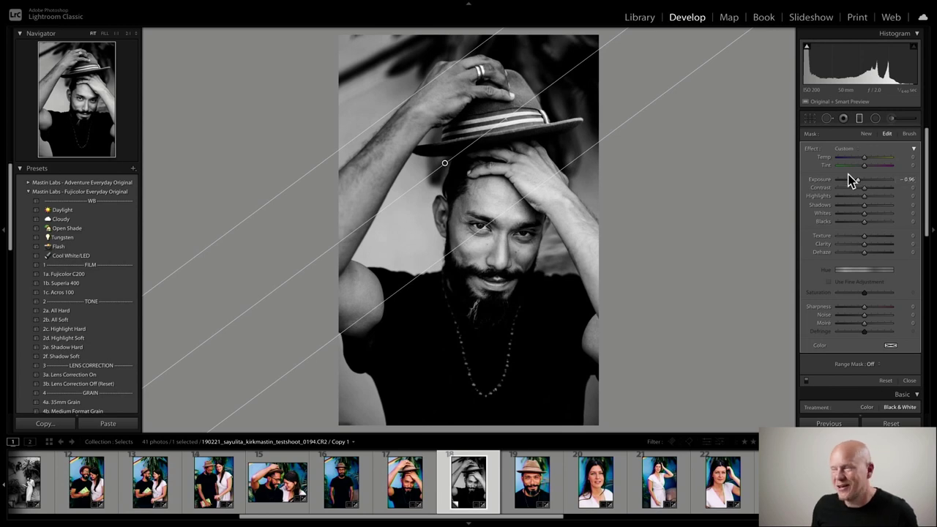
left_click(861, 120)
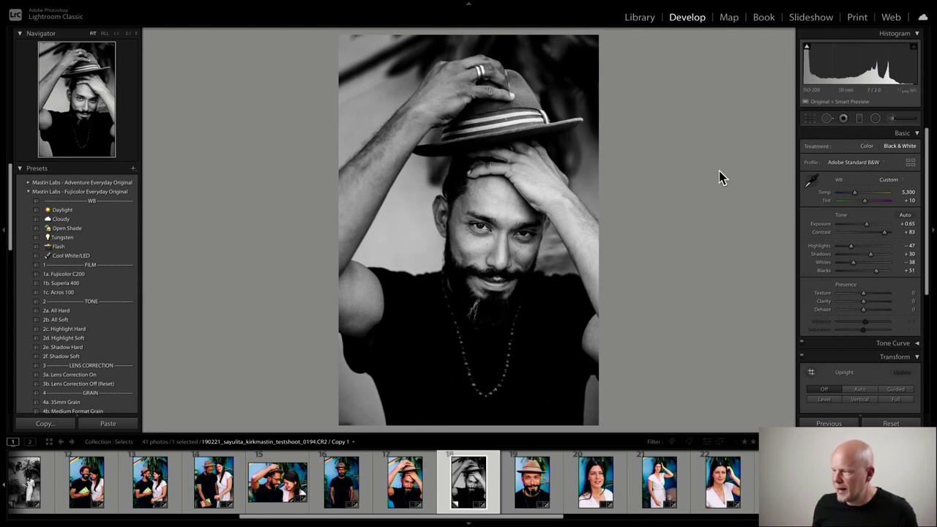
Compare the before and after versions of the black-and-white copy side by side.
key("y")
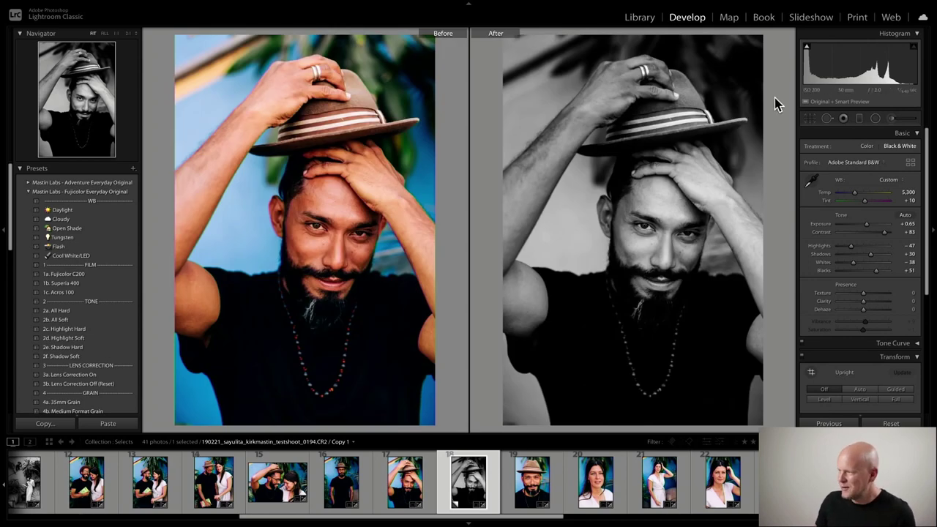
key("y")
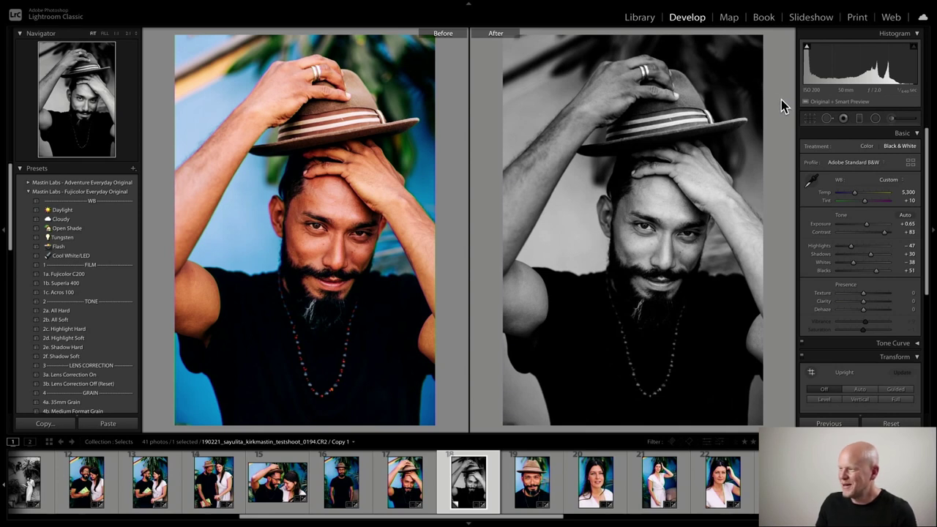
key("y")
Crop the black-and-white copy to a 4 x 3 aspect ratio and reposition the image slightly lower in the frame.
left_click(811, 119)
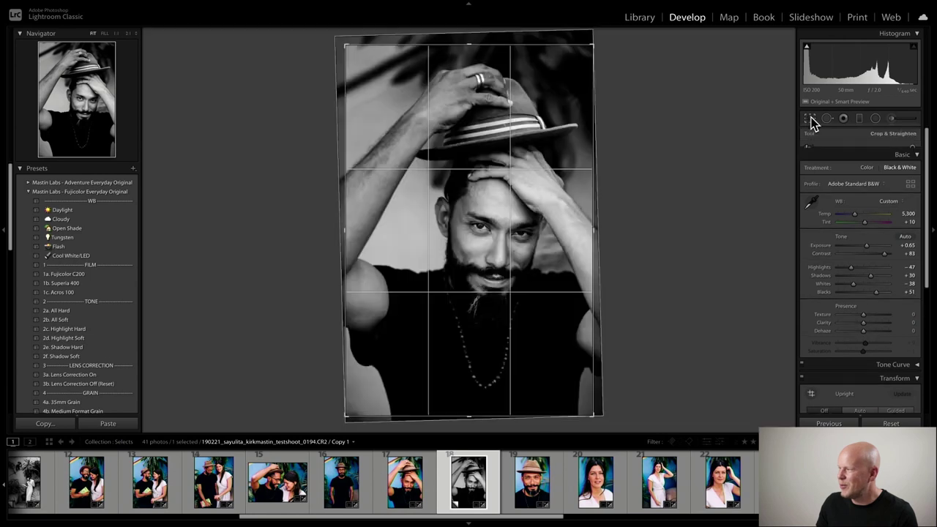
left_click(898, 151)
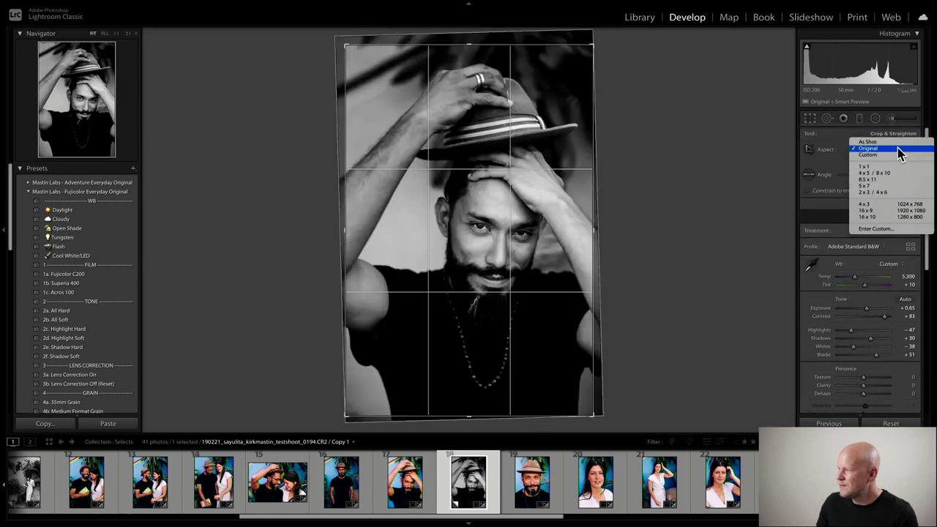
left_click(881, 205)
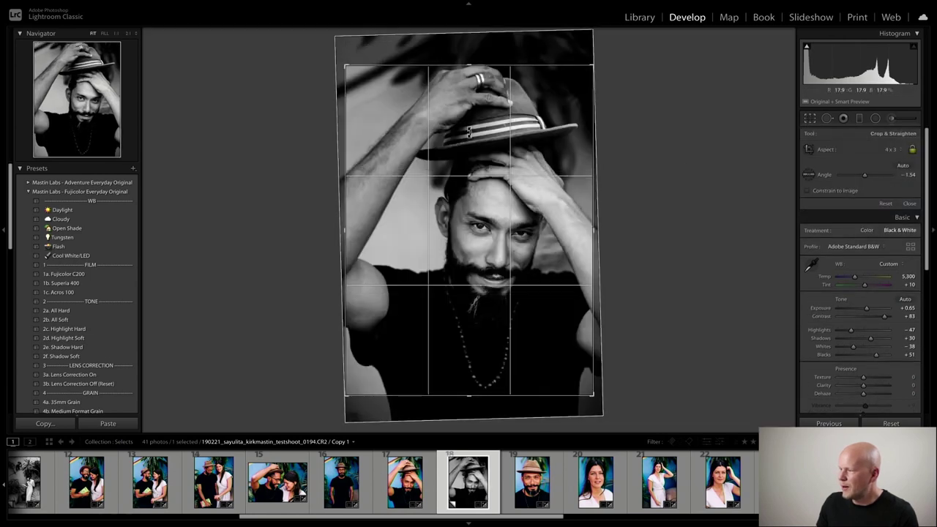
left_click_drag(479, 129, 481, 134)
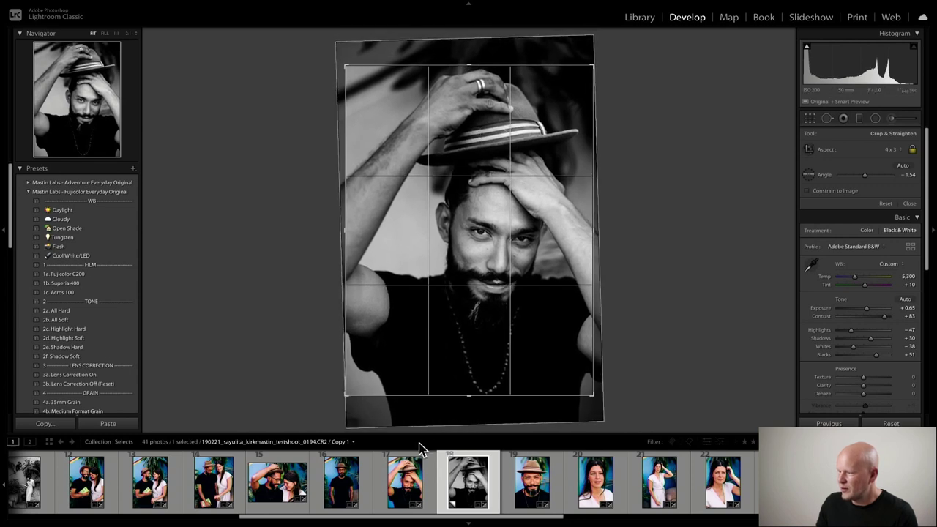
Crop the color original of the portrait to a 4 x 3 aspect ratio, with the image slightly lower in the frame.
left_click(408, 483)
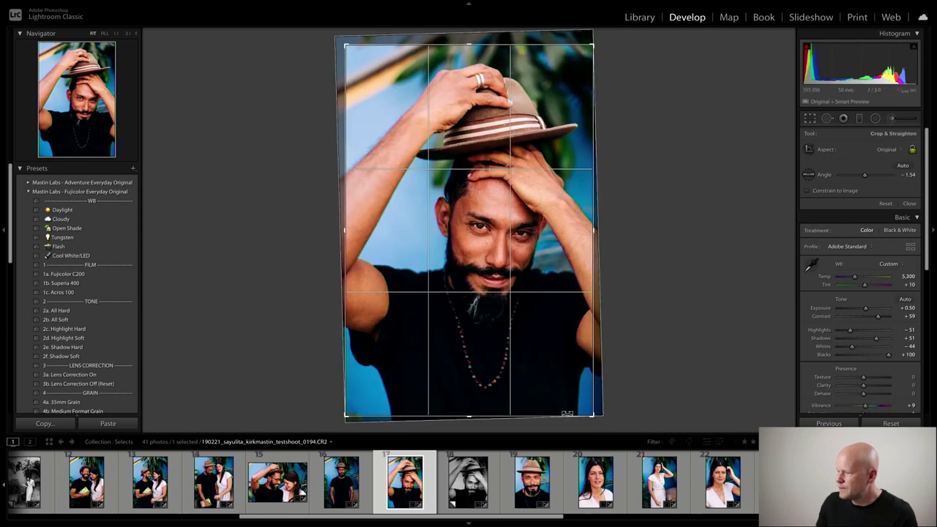
left_click(888, 149)
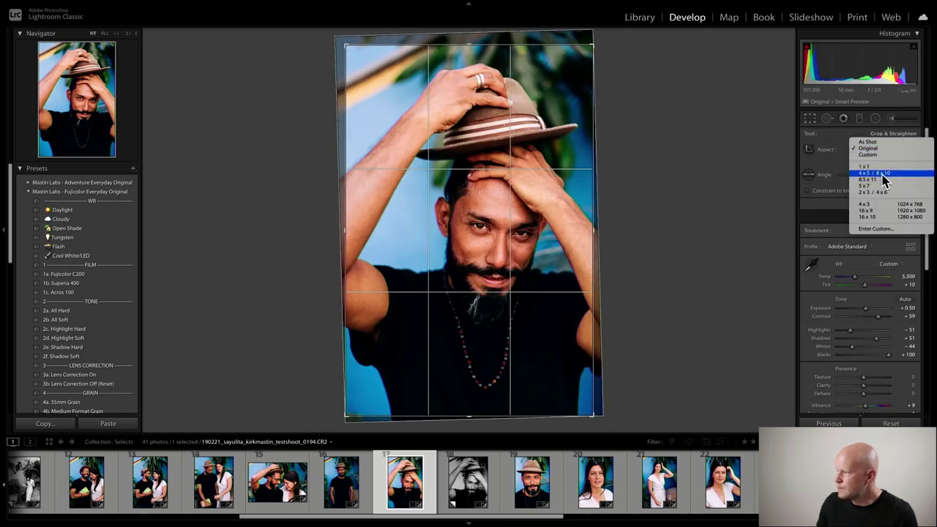
left_click(842, 205)
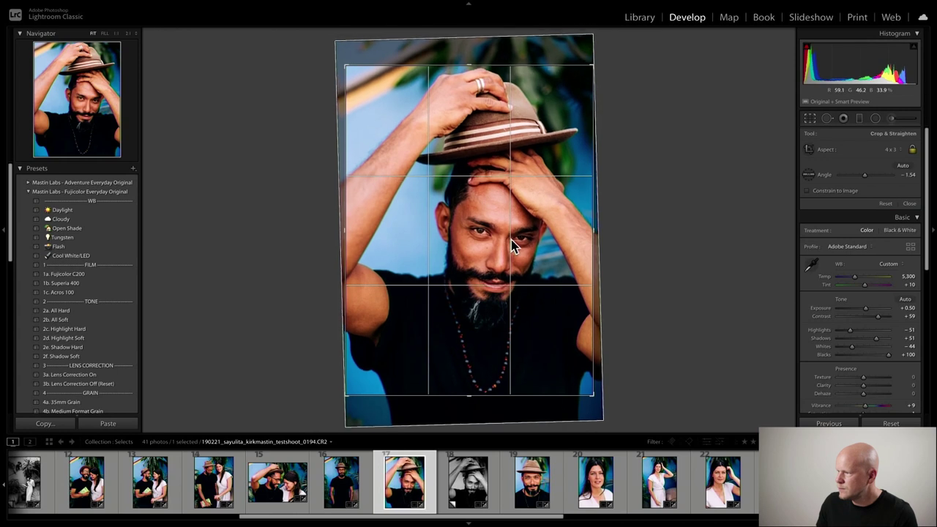
Review the color edit against its before state, and compare it with the black-and-white copy in an enlarged side-by-side view.
key("y")
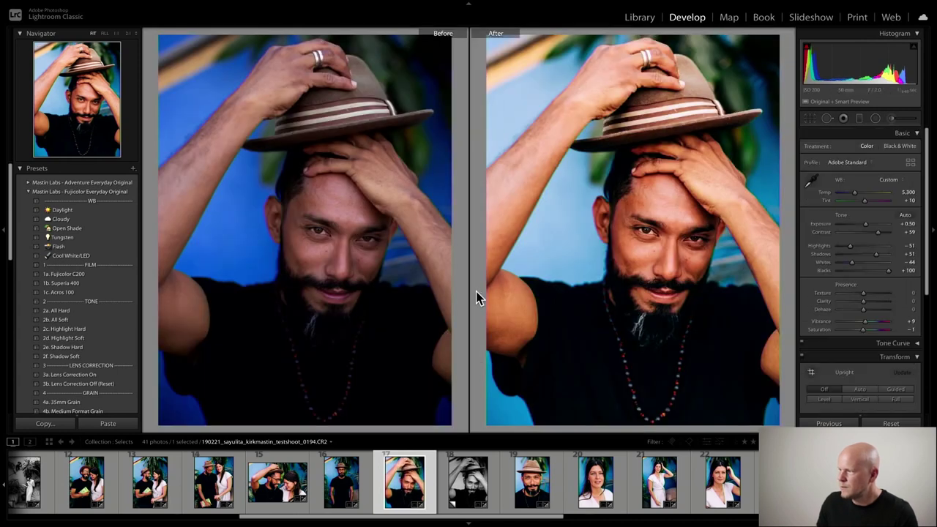
left_click(462, 487, "ctrl")
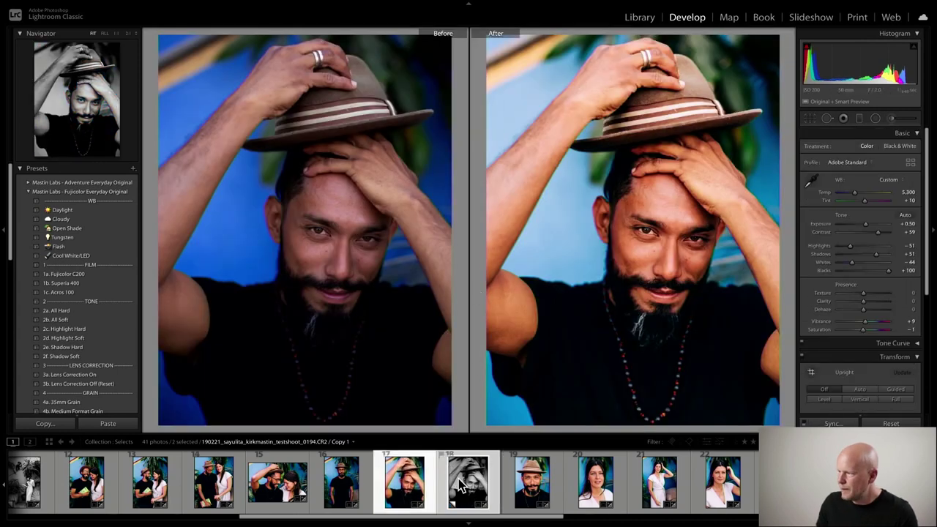
key("c")
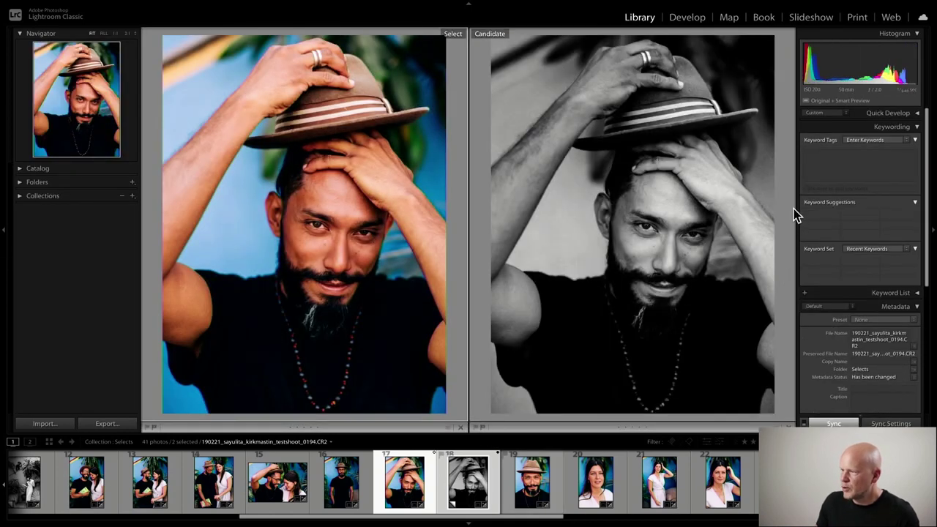
left_click(934, 234)
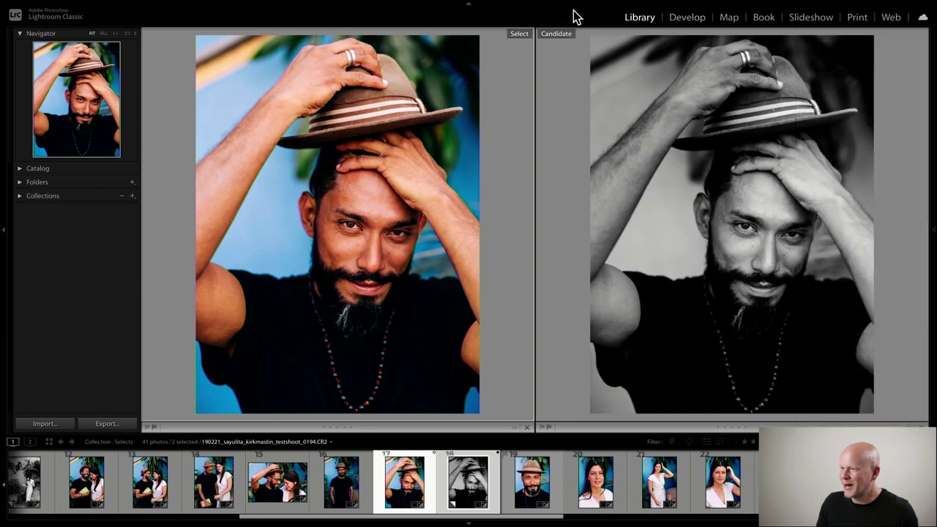
left_click(3, 232)
mouse_move(303, 6)
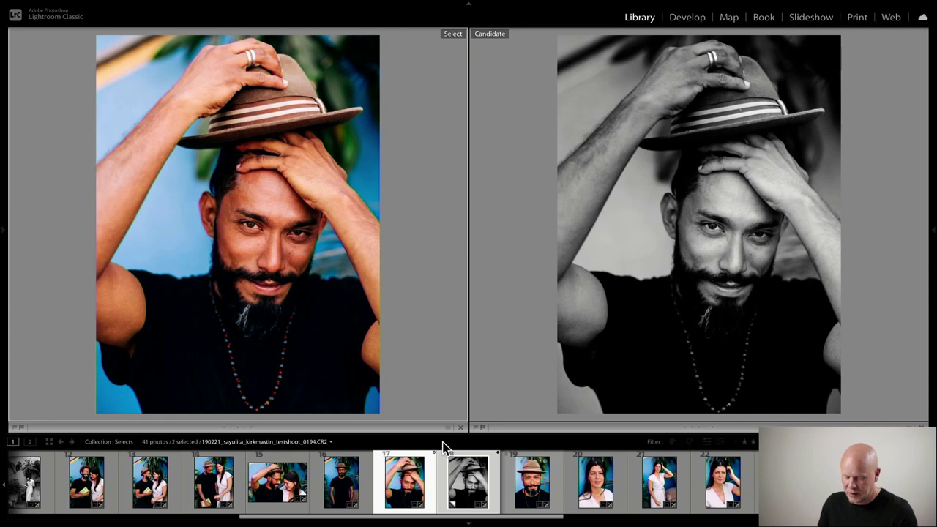
Return to the thumbnail grid and select the black-and-white portrait together with the black-and-white staircase photo.
key("g")
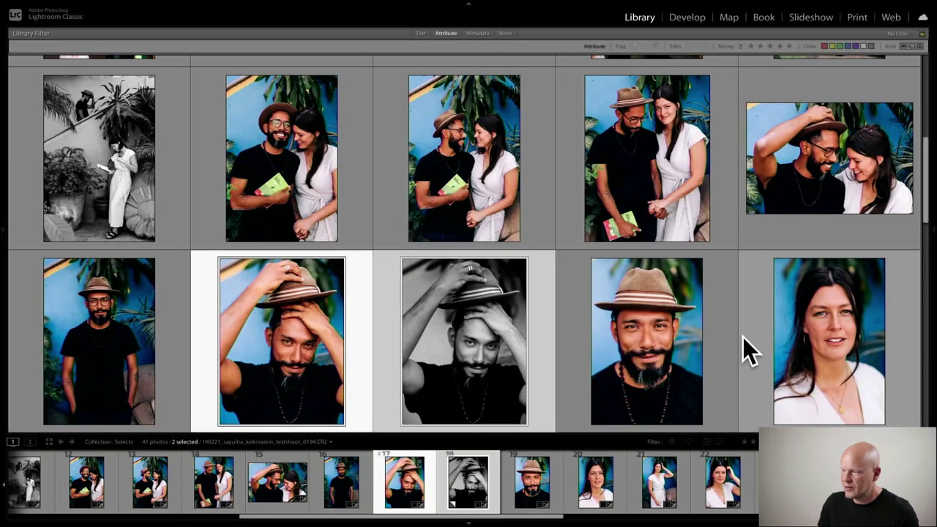
left_click(681, 348)
left_click(463, 346)
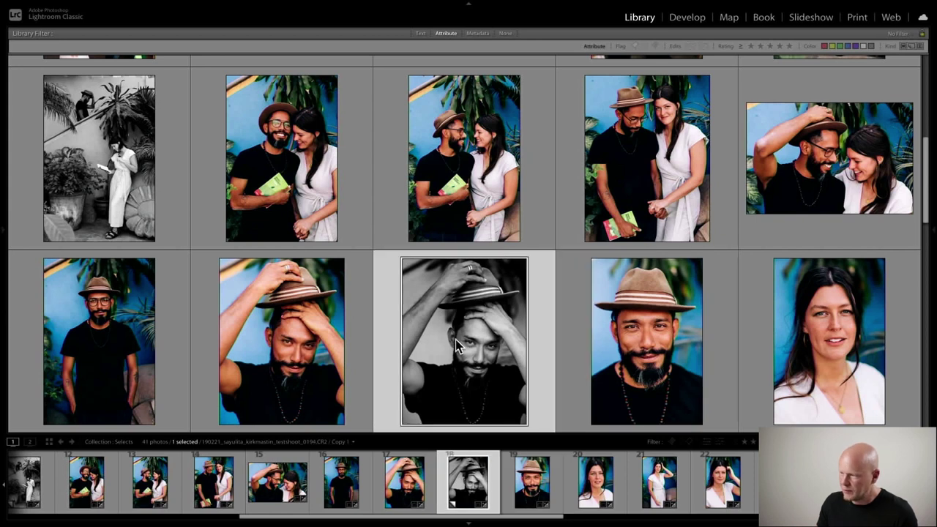
left_click(68, 129, "ctrl")
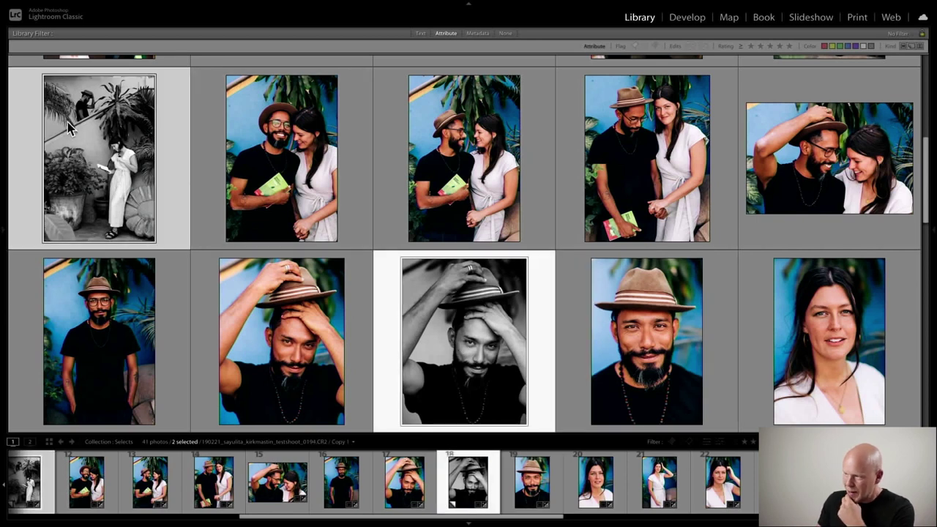
Compare the selected black-and-white portrait and staircase photo side by side in Survey view, and return to editing.
left_click(691, 22)
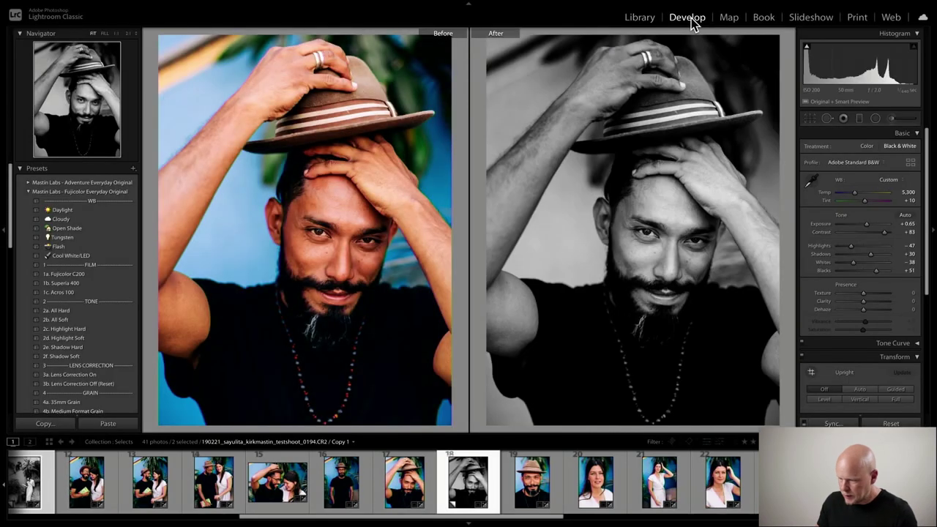
key("n")
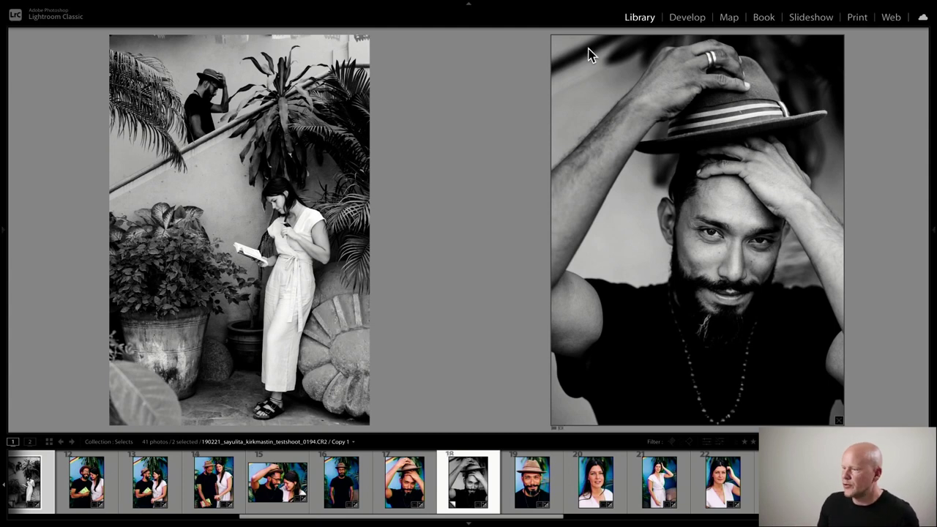
left_click(690, 18)
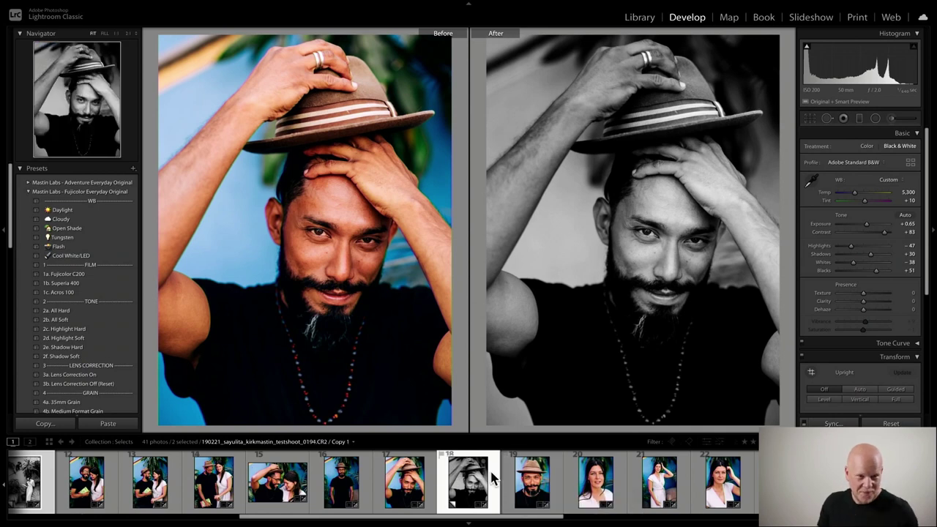
Turn off the before/after comparison on the color hands-on-hat portrait, and view the adjacent close-up of the man in the hat.
left_click(417, 482)
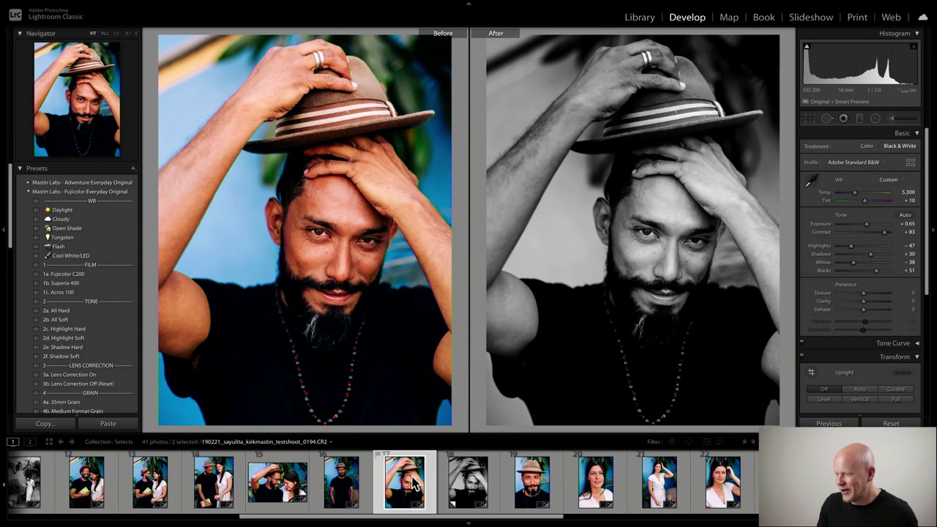
key("y")
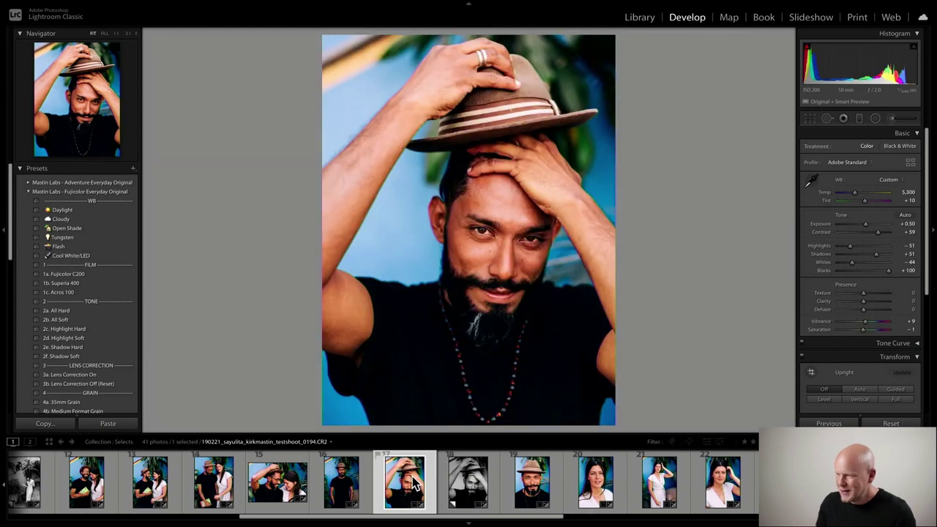
left_click(543, 496)
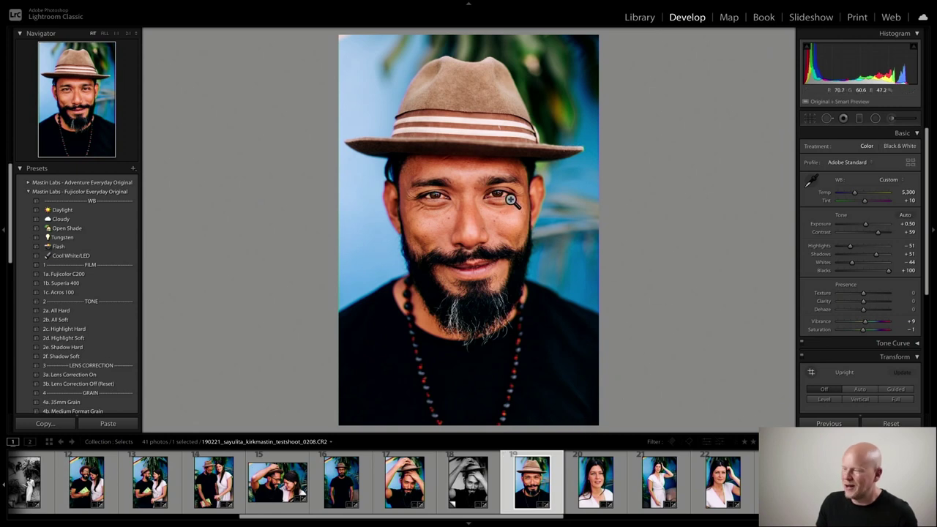
Set the color temperature of the woman's close-up portrait to 5,518 and its exposure to -0.15.
left_click(590, 492)
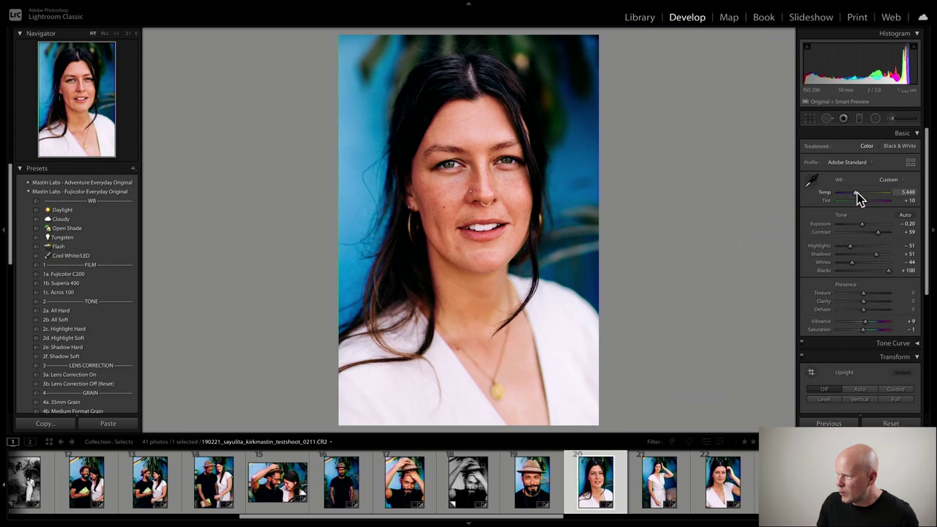
left_click_drag(857, 193, 857, 192)
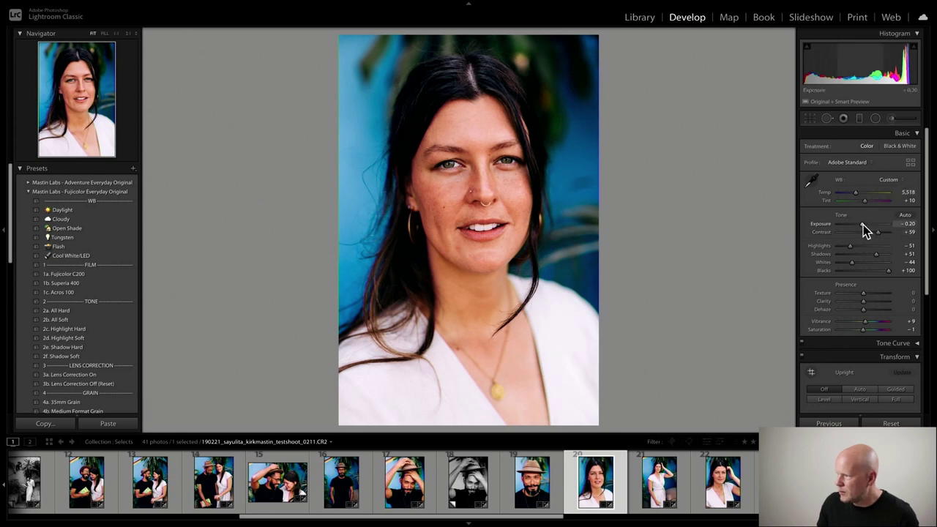
left_click_drag(863, 224, 865, 225)
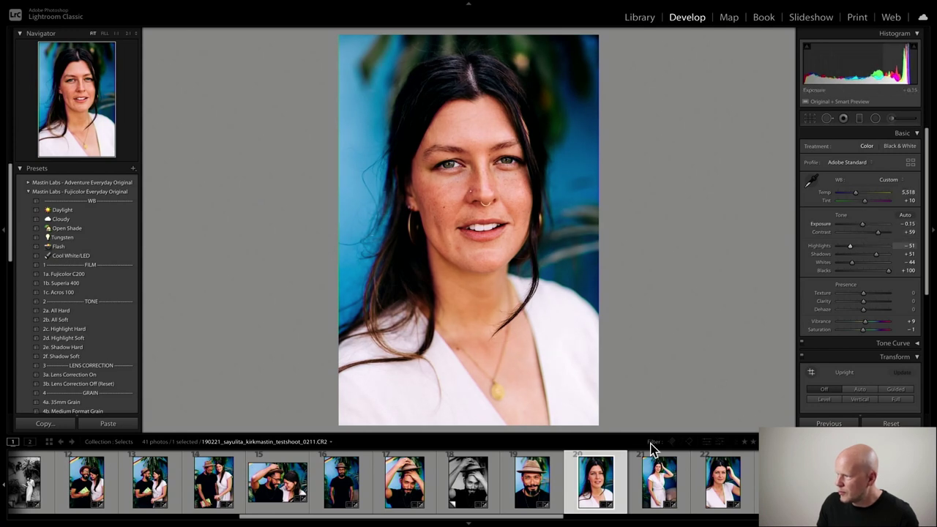
Set the exposure of the standing portrait of the woman in white to -0.10 and its temperature to 5,552.
left_click(657, 491)
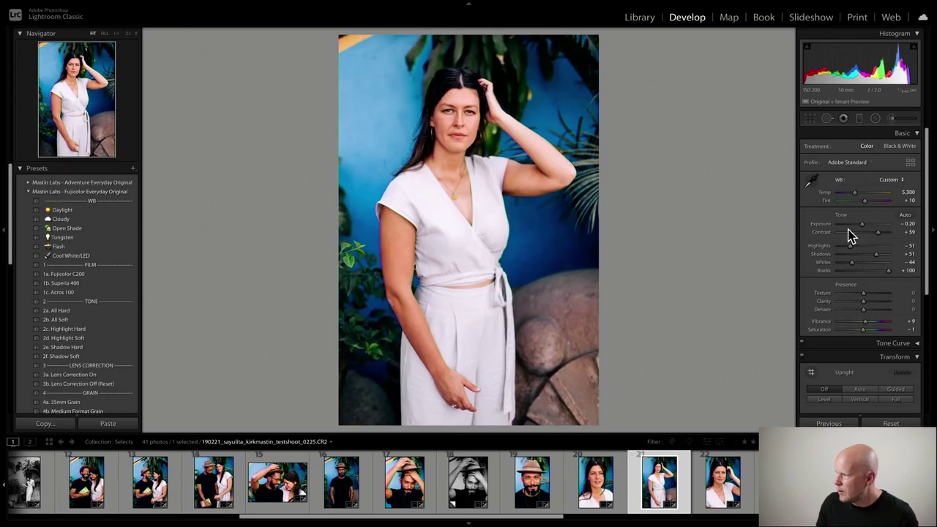
left_click_drag(861, 224, 861, 224)
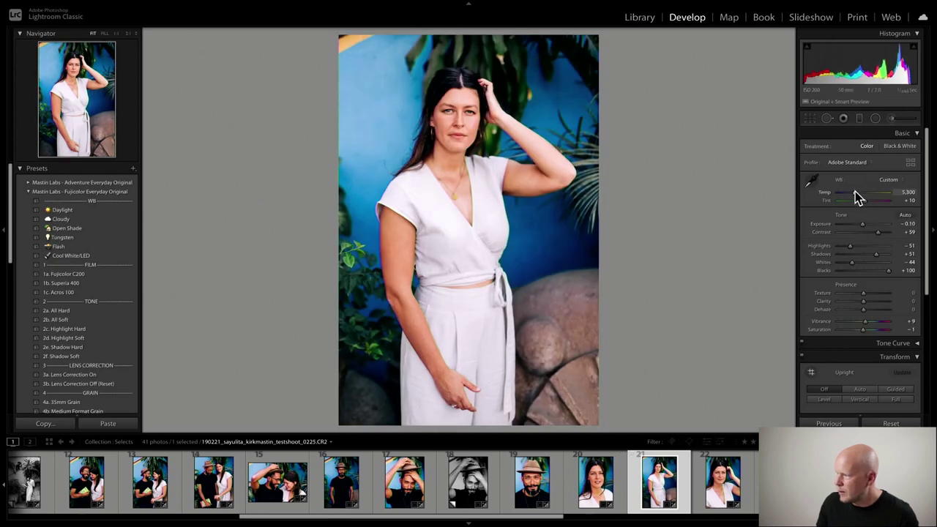
left_click_drag(855, 192, 856, 192)
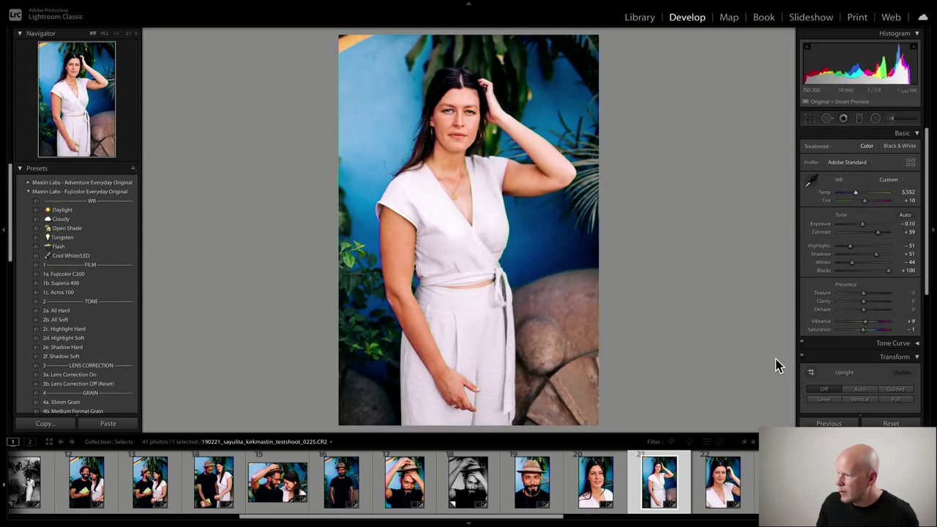
Apply the previous photo's settings to the closer portrait of the woman with her hand in her hair.
left_click(725, 489)
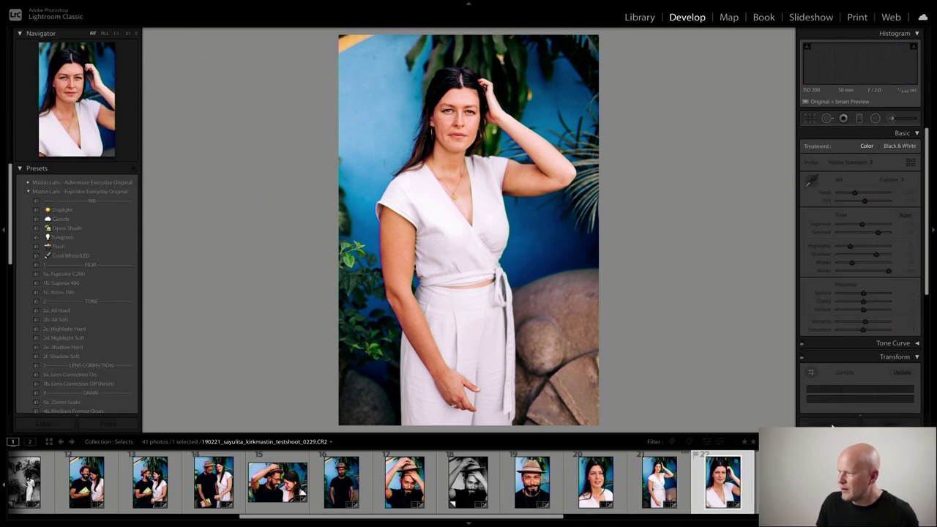
left_click(830, 424)
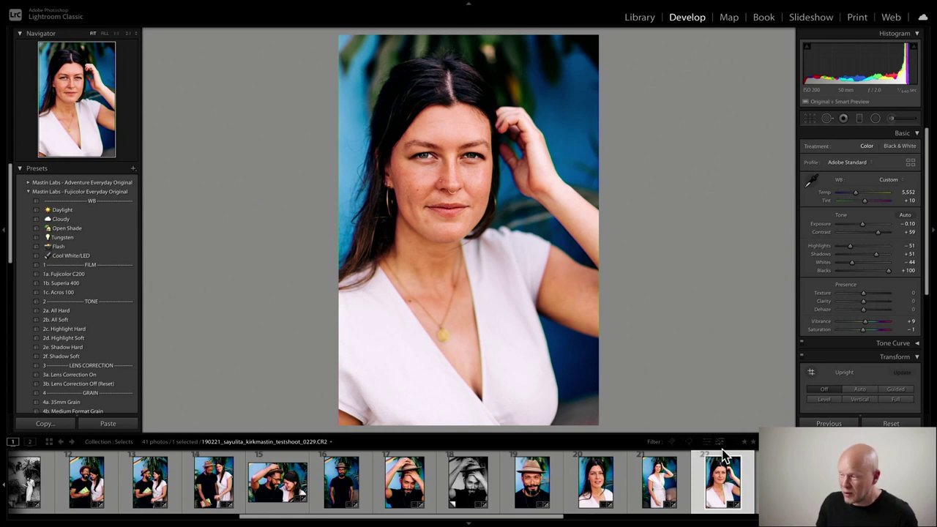
Look at the first night street photo, and review the edited close-ups of the man in the hat and the woman.
left_click(785, 481)
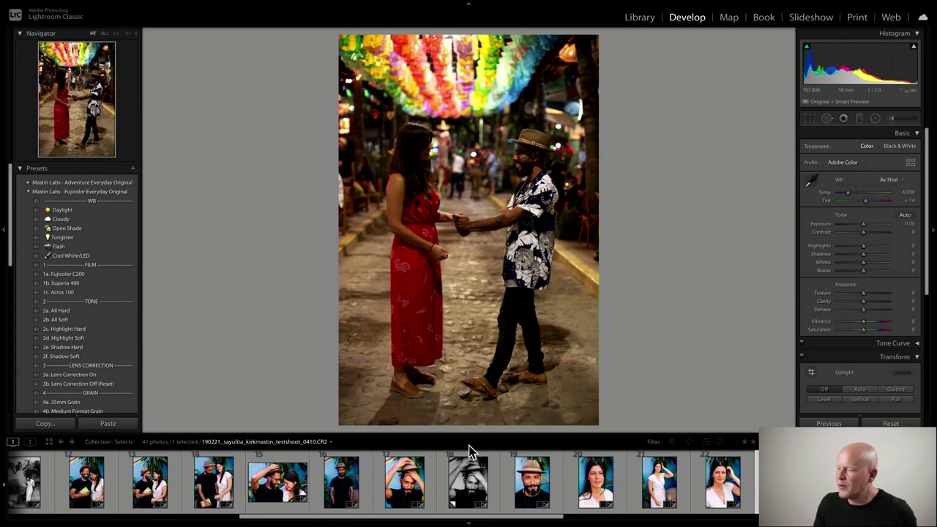
left_click(532, 487)
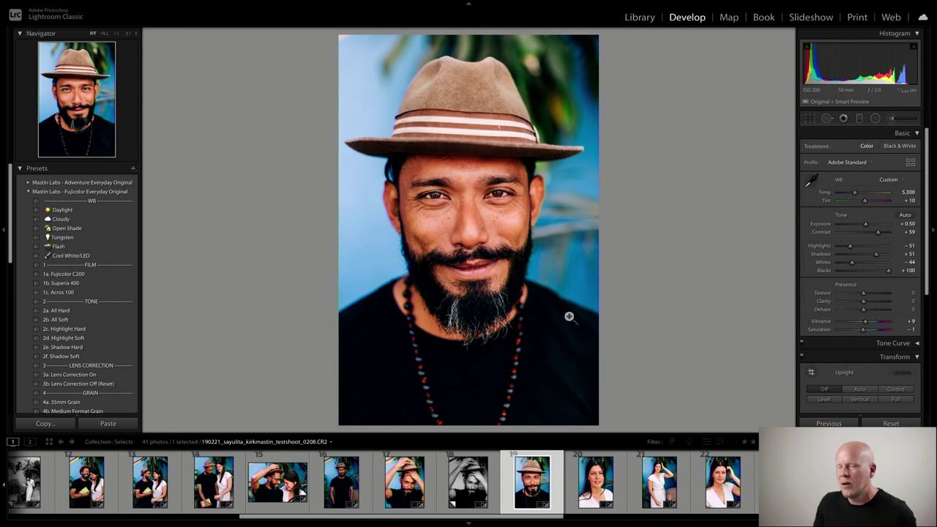
left_click(602, 498)
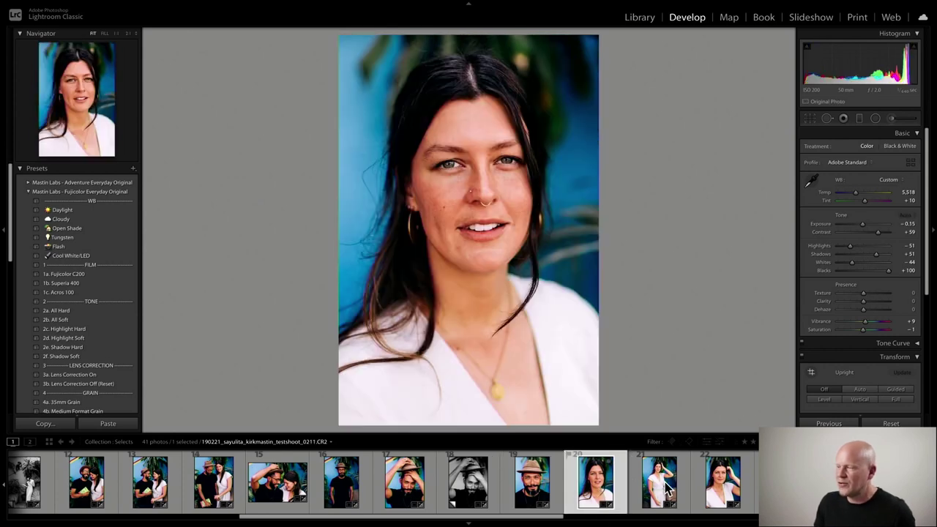
Crop the standing portrait of the woman in white slightly tighter from above, keeping the Original aspect ratio.
left_click(665, 492)
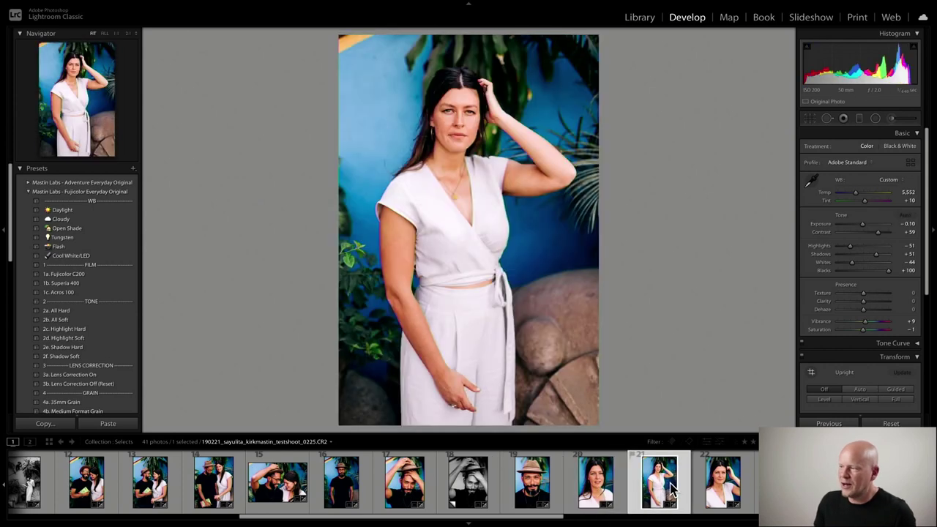
left_click(810, 119)
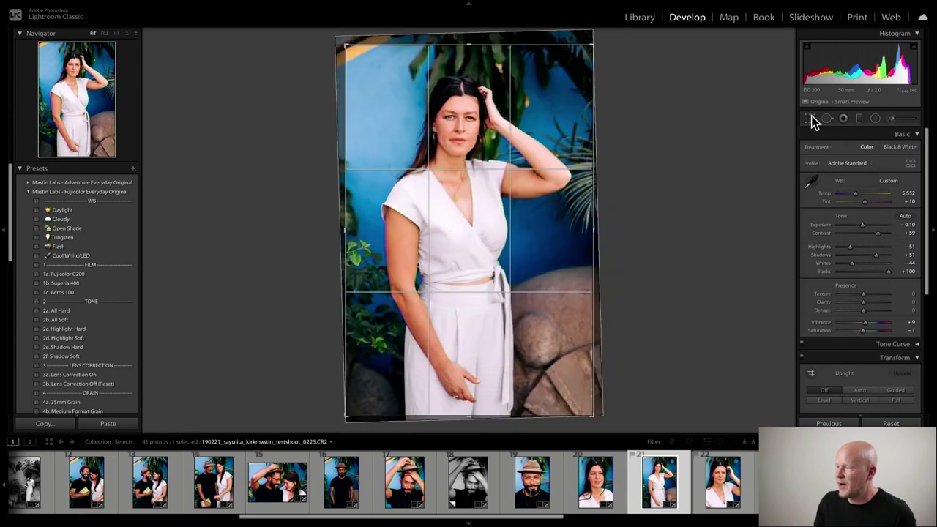
left_click_drag(469, 42, 481, 84)
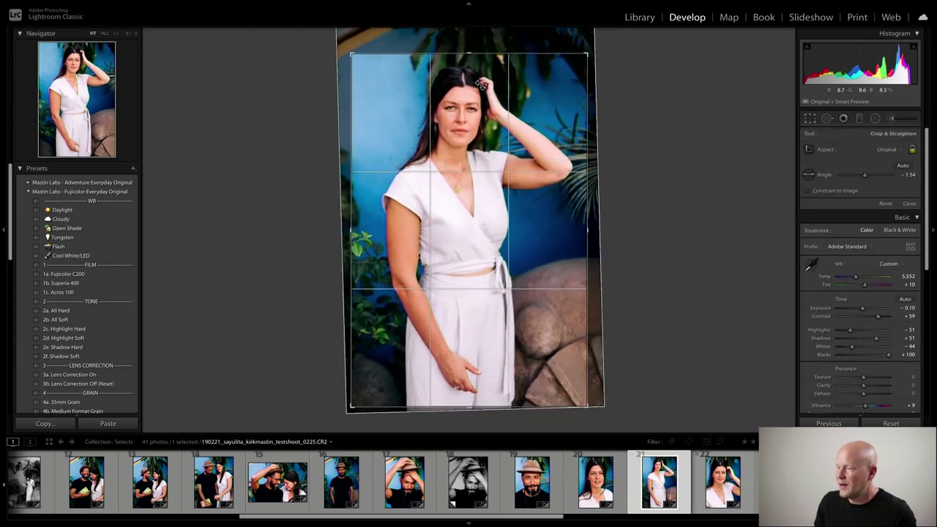
left_click(812, 120)
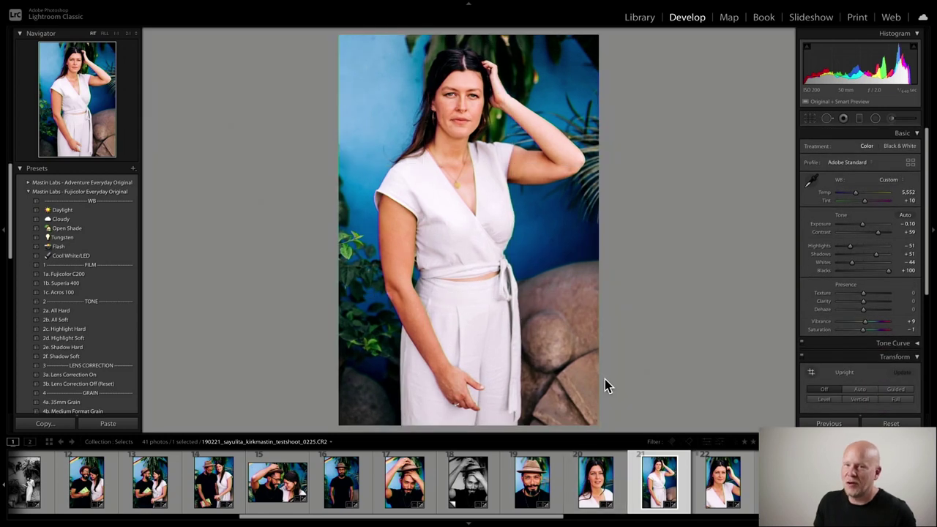
Review the last daytime portrait of the woman, and look through the unedited night street photos of the couple.
left_click(724, 484)
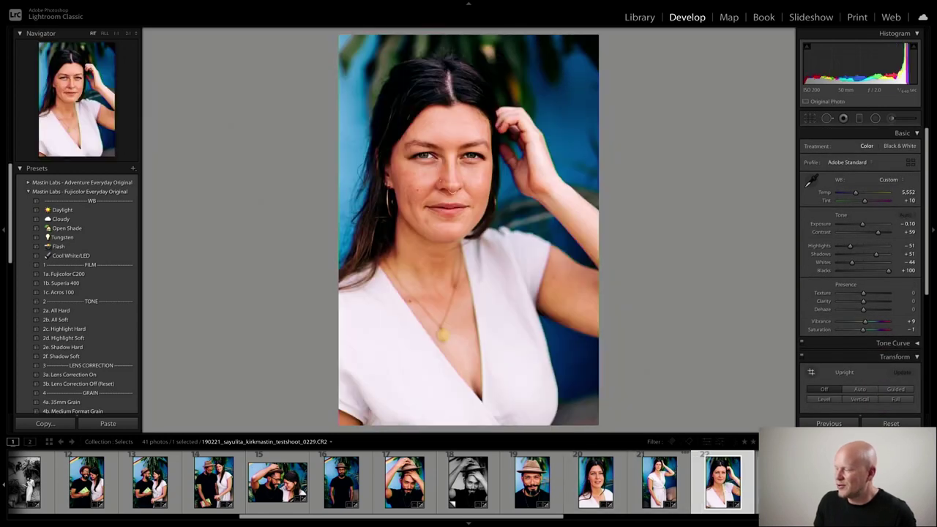
key("Right")
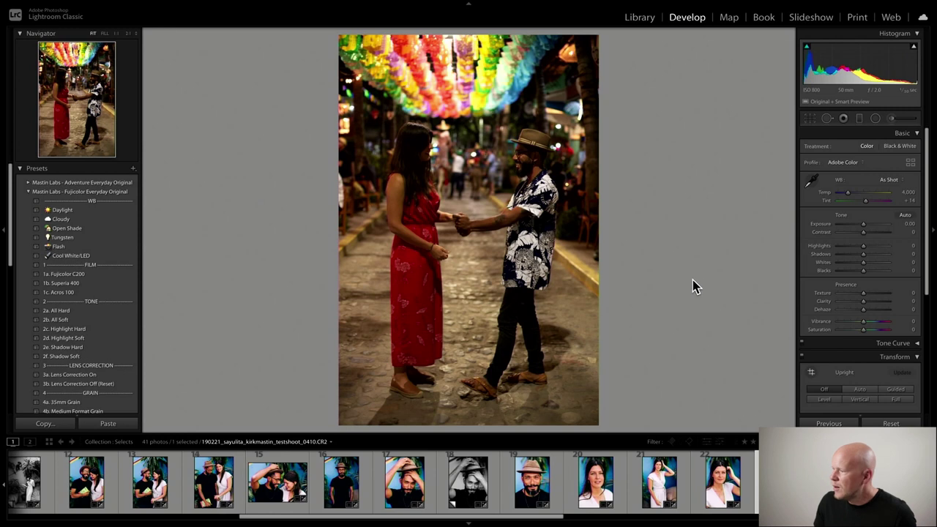
scroll(626, 509, "down", 10)
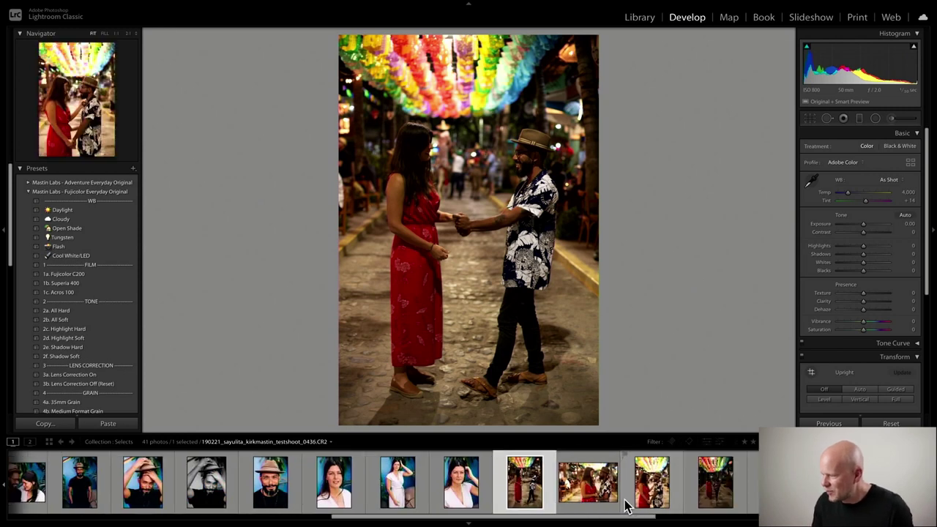
scroll(623, 506, "up", 10)
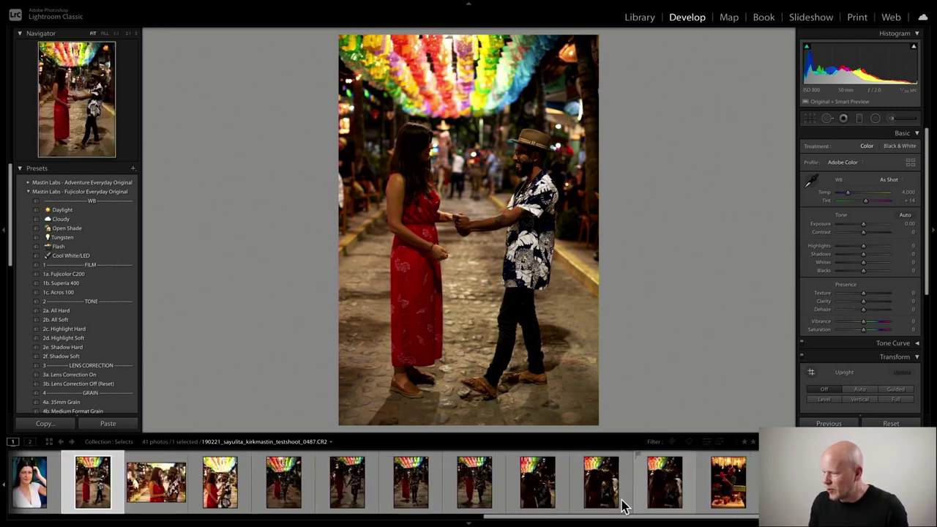
left_click(698, 487)
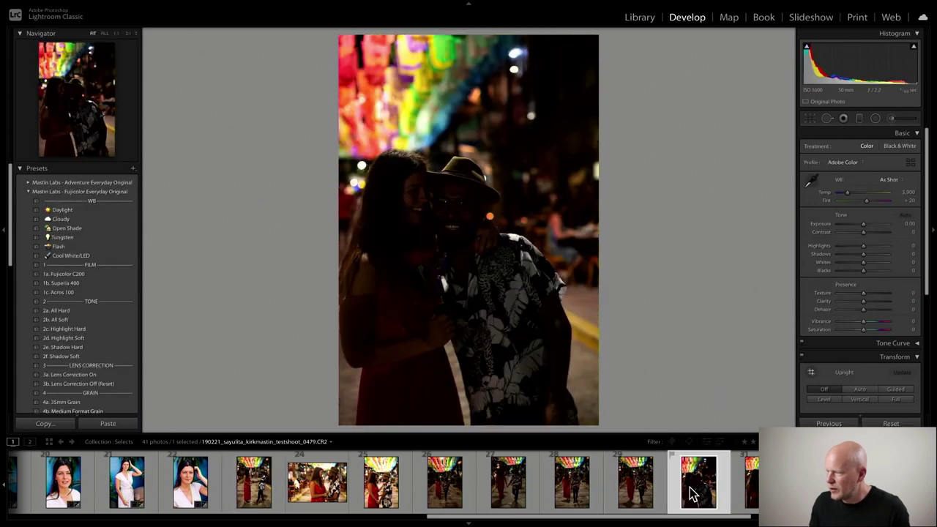
left_click(504, 489)
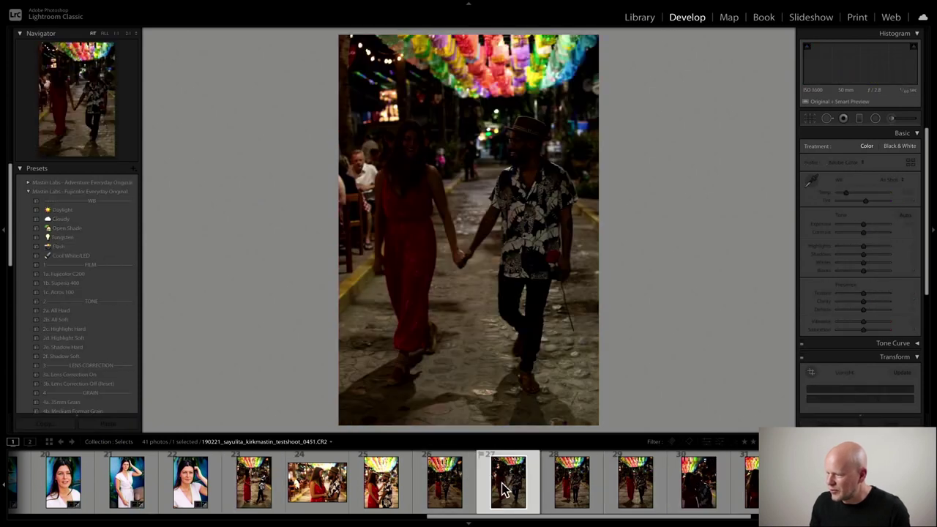
Apply the Fujicolor C200 film preset to the first night photo of the couple holding hands under the colorful banners.
left_click(257, 488)
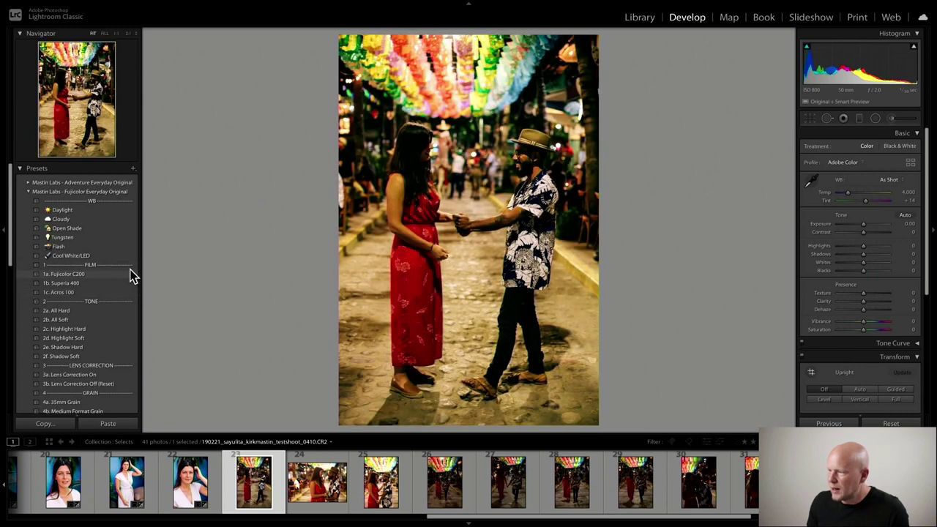
left_click(86, 274)
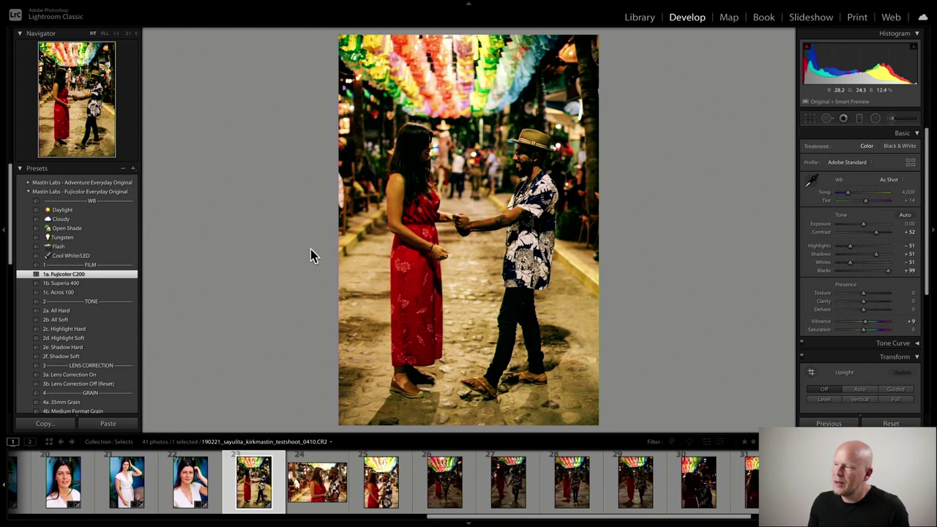
key("ctrl+z")
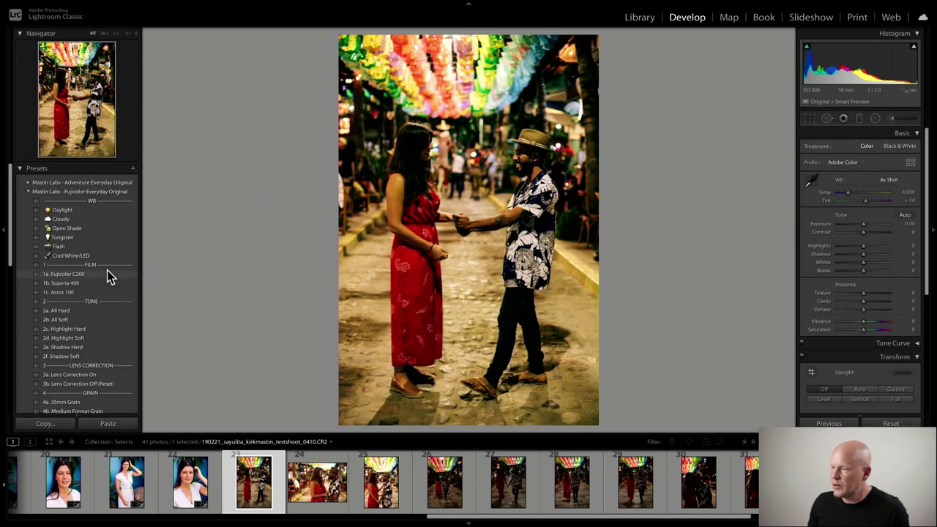
left_click(109, 274)
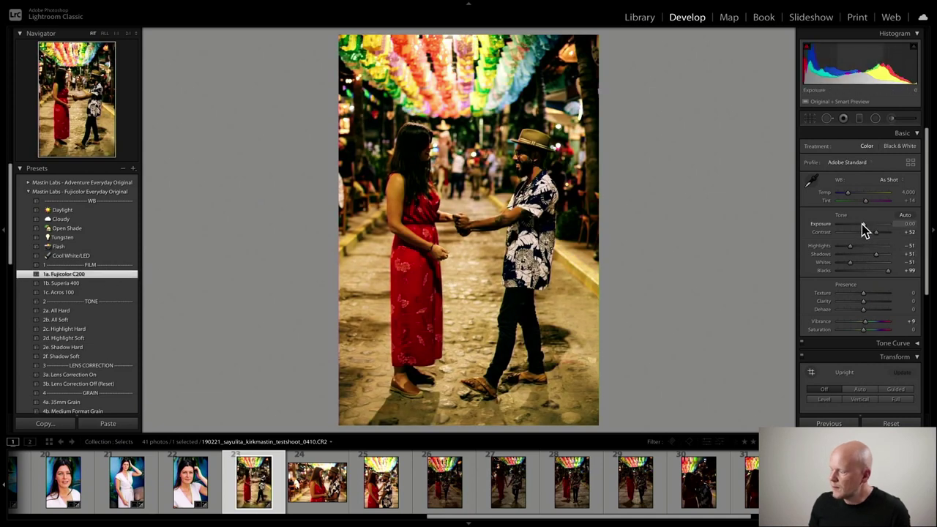
Set the night photo's exposure to +0.15 and temperature to 3,631, and inspect the man's hat and shirt up close.
scroll(863, 225, "up", 3)
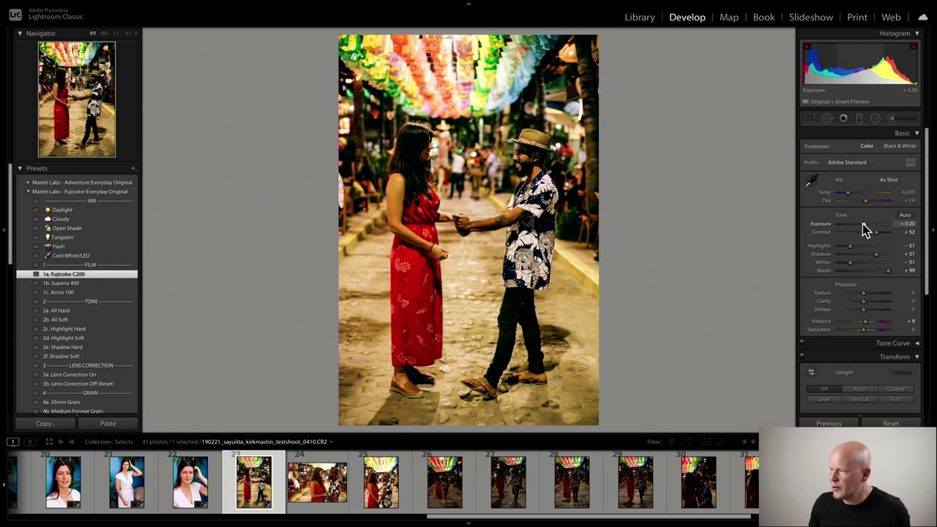
scroll(861, 222, "down", 1)
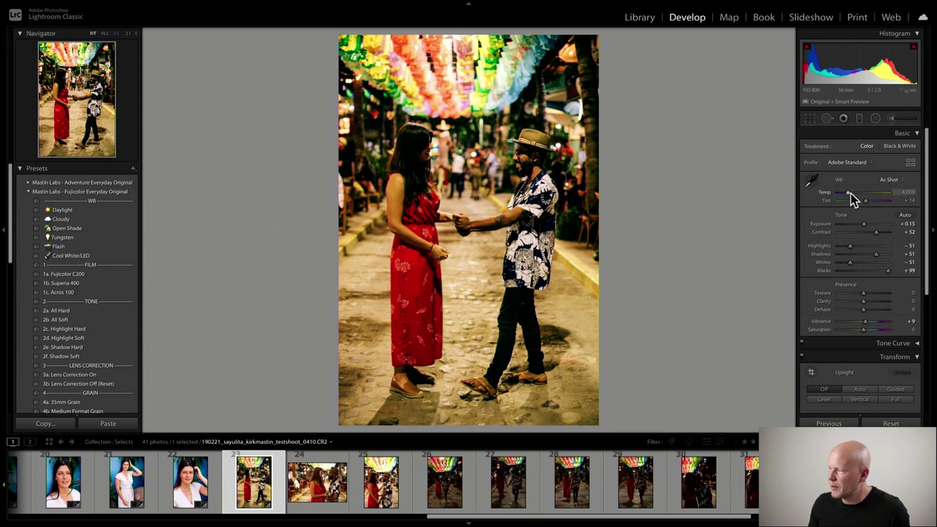
left_click_drag(849, 192, 846, 193)
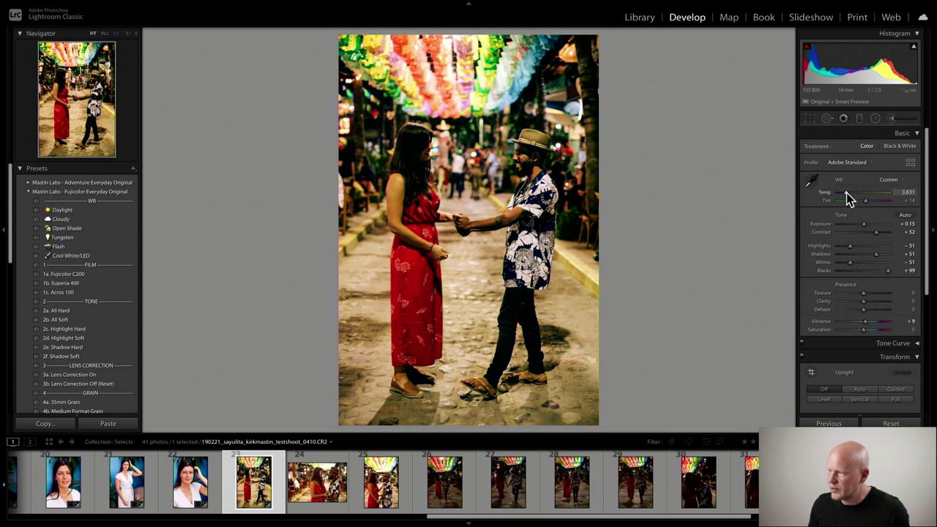
left_click(543, 140)
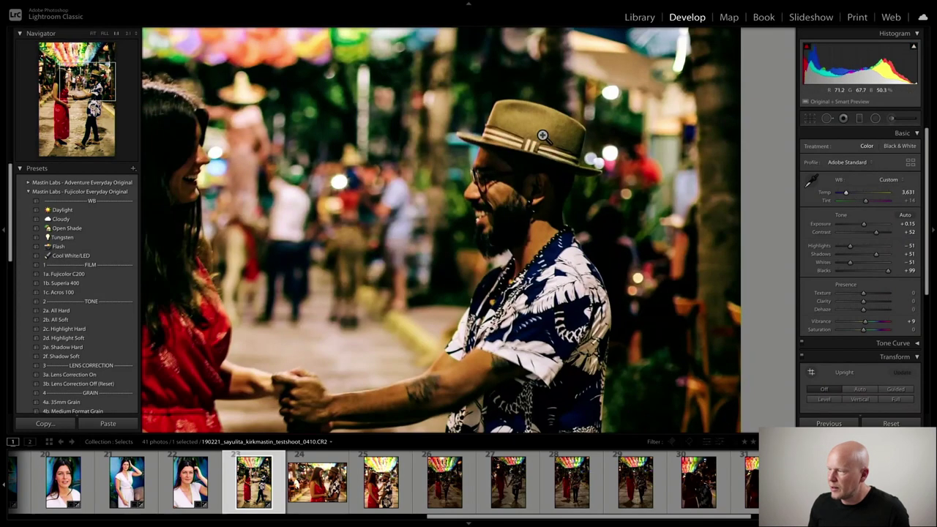
Check the woman's dress and skin up close, and set the first night photo's tint to +30, exposure to +0.20 and temperature to 3,591.
left_click_drag(314, 284, 513, 146)
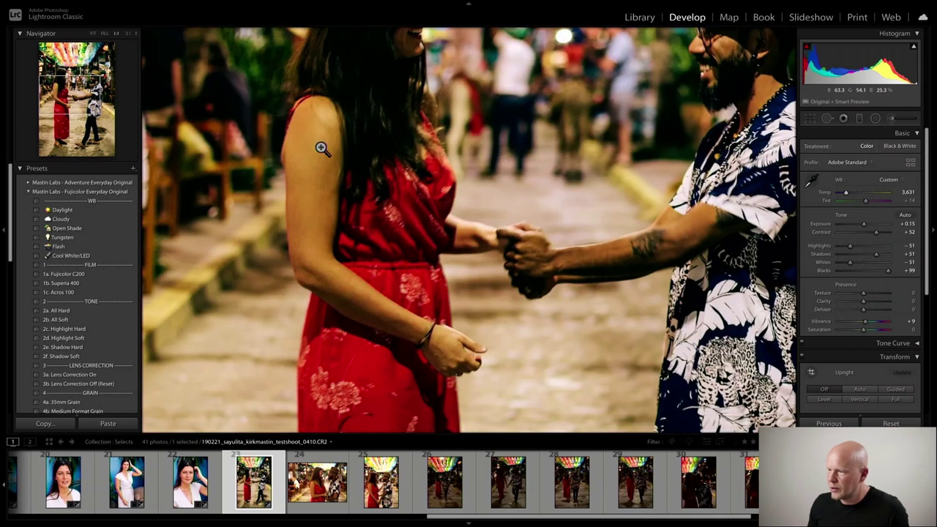
scroll(334, 160, "up", 2)
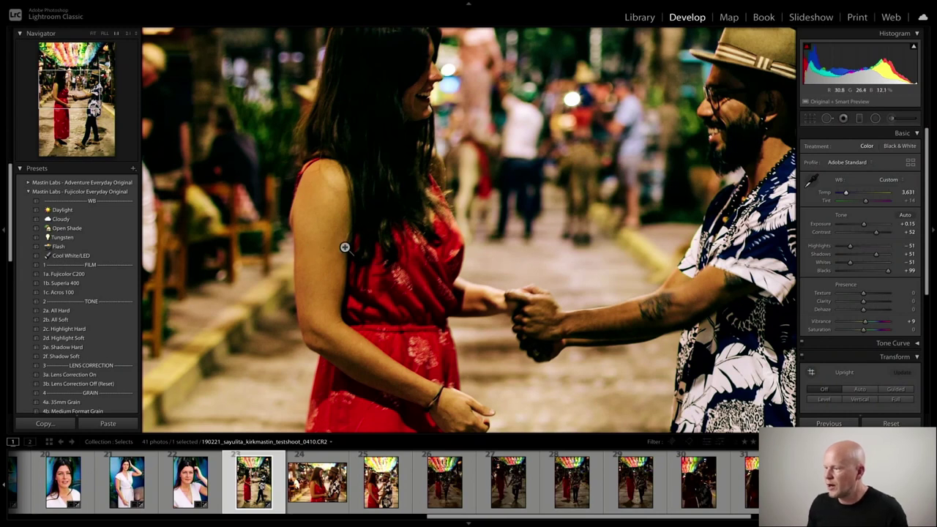
left_click(432, 270)
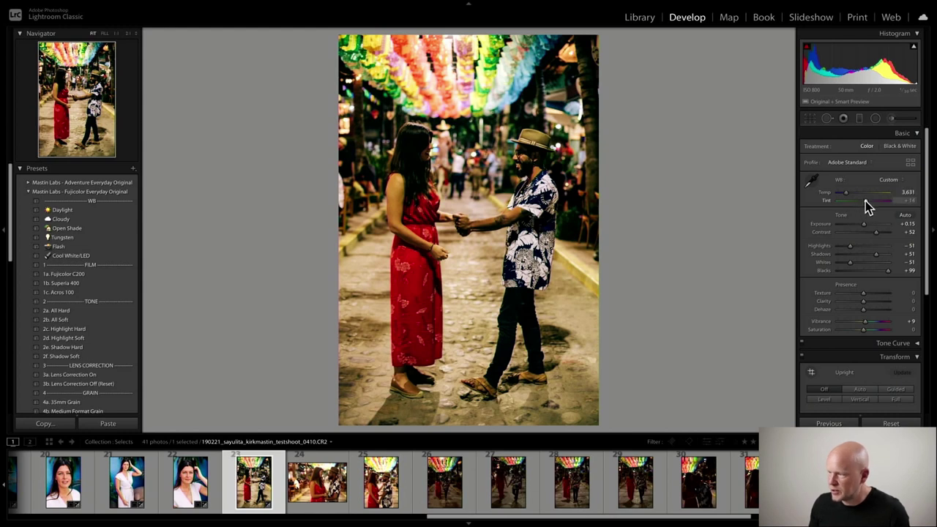
left_click_drag(867, 201, 868, 201)
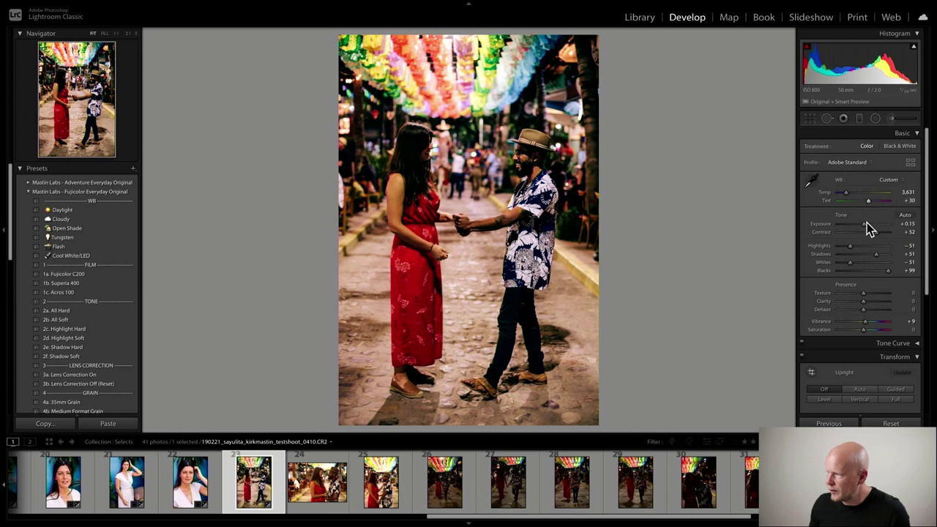
left_click_drag(865, 224, 865, 227)
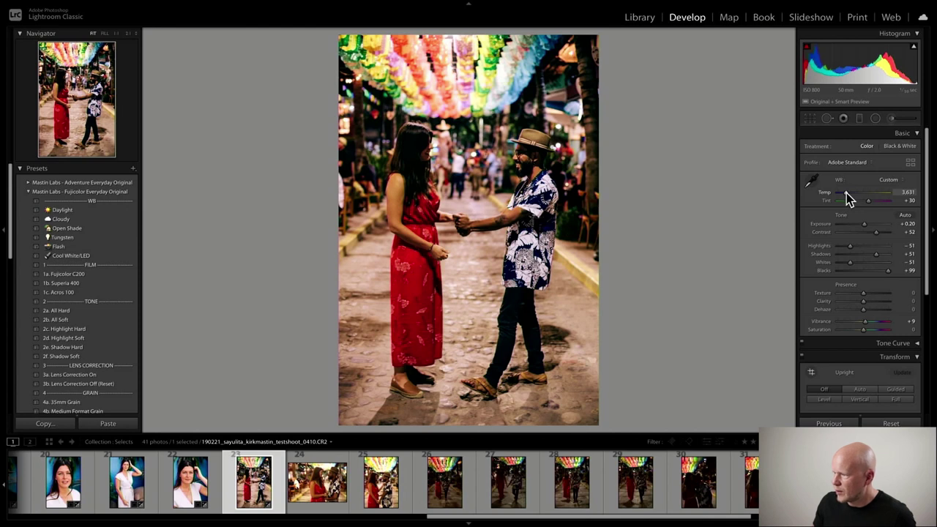
left_click_drag(847, 193, 846, 192)
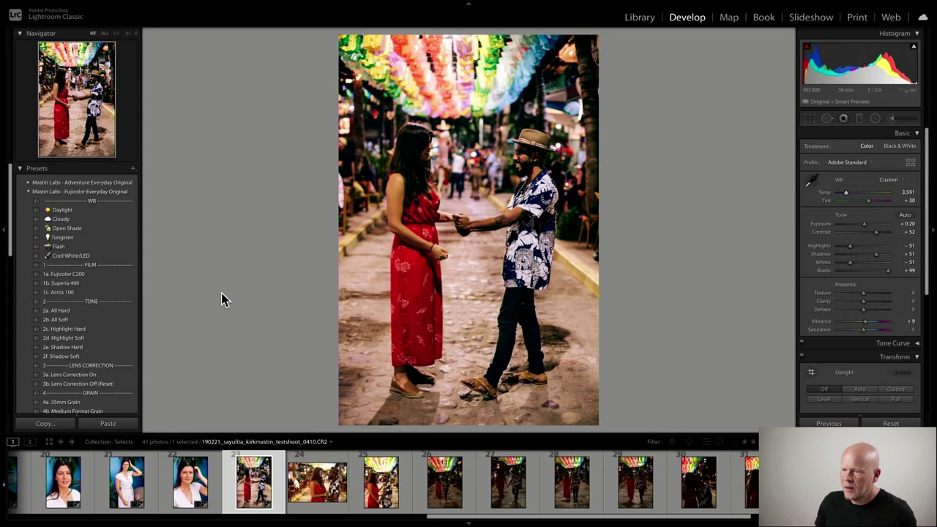
Compare the first night photo before and after editing, and examine the couple's skin tones and the background up close.
key("y")
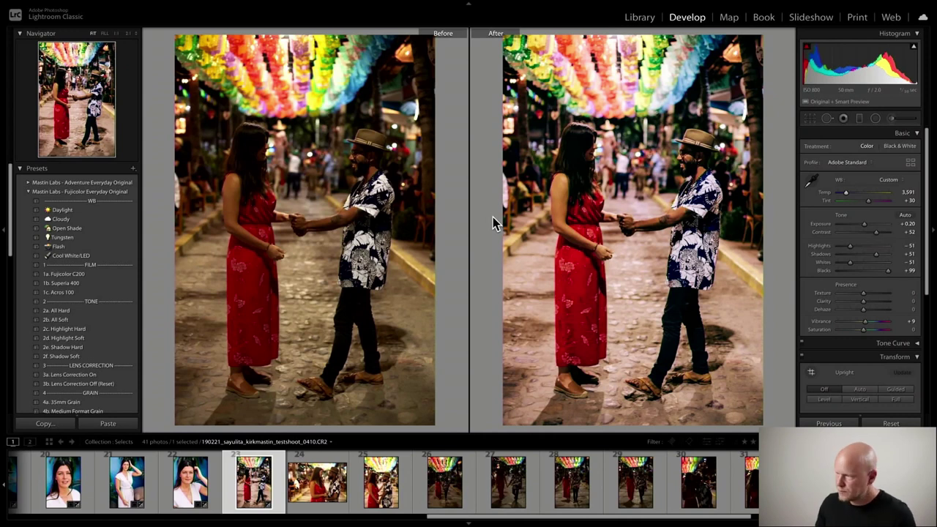
key("y")
left_click_drag(433, 157, 508, 120)
left_click(495, 170)
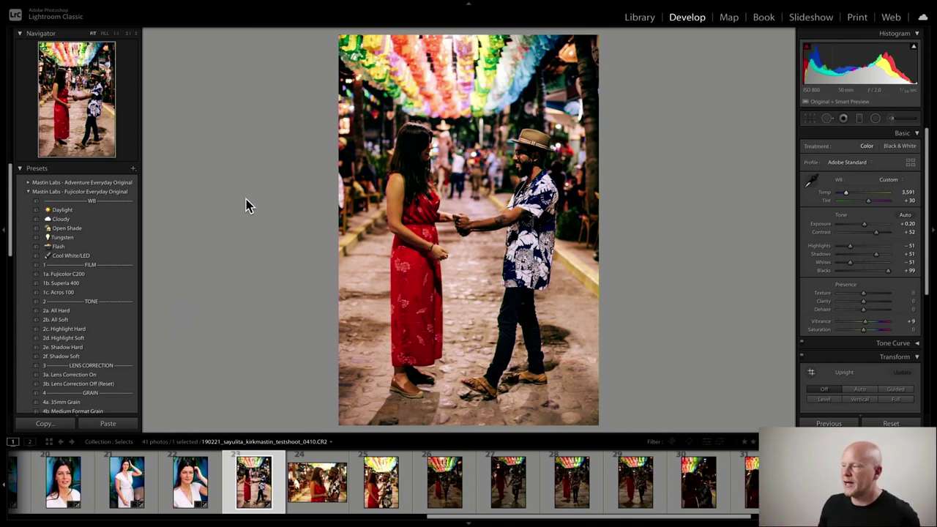
left_click(490, 149)
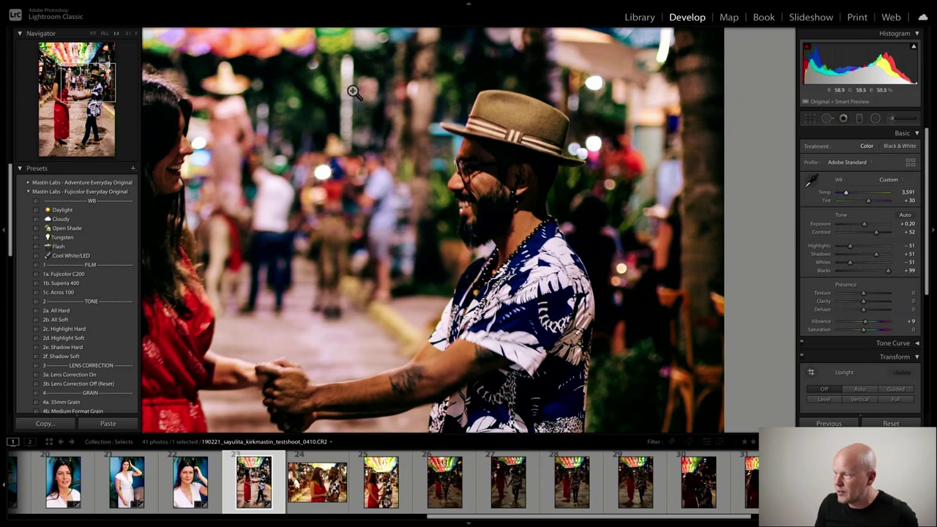
left_click(514, 177)
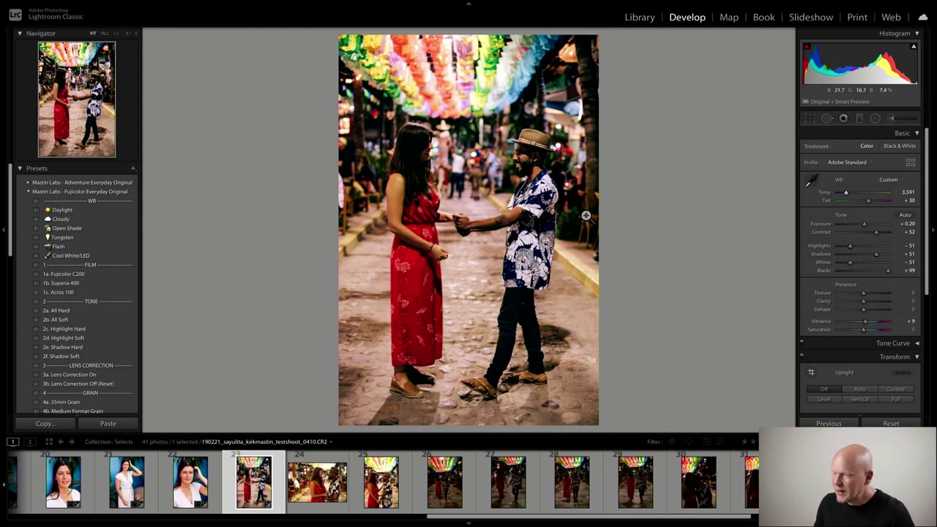
key("y")
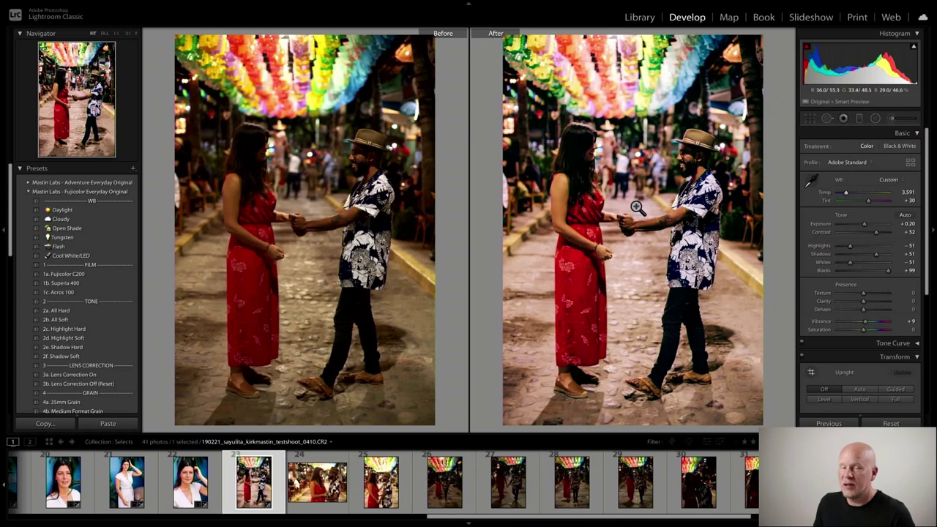
key("y")
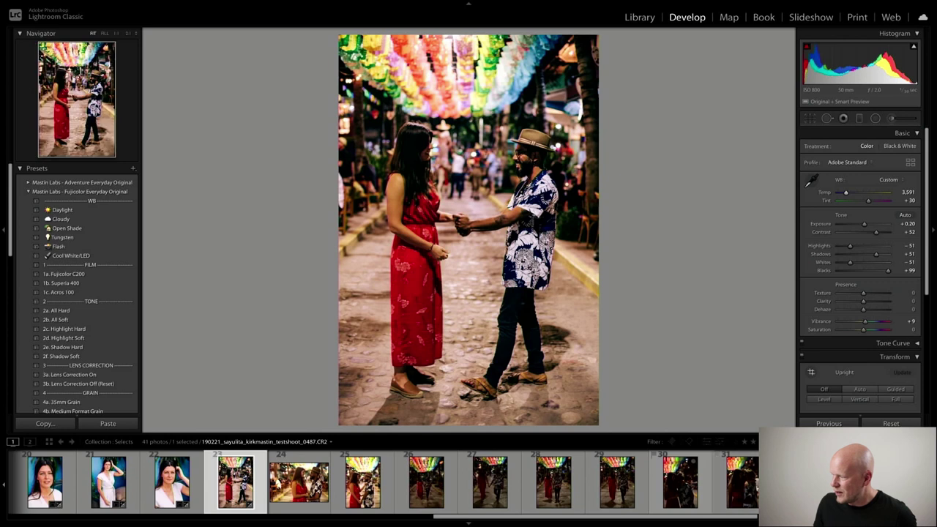
Synchronize the first night photo's develop settings across the series of ten night photos of the couple.
left_click(655, 480, "shift")
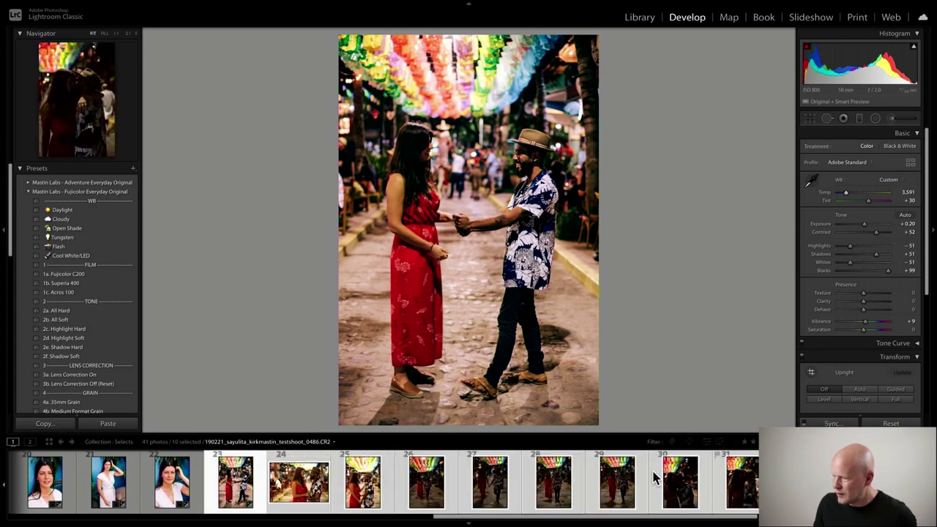
left_click(831, 423)
left_click(614, 285)
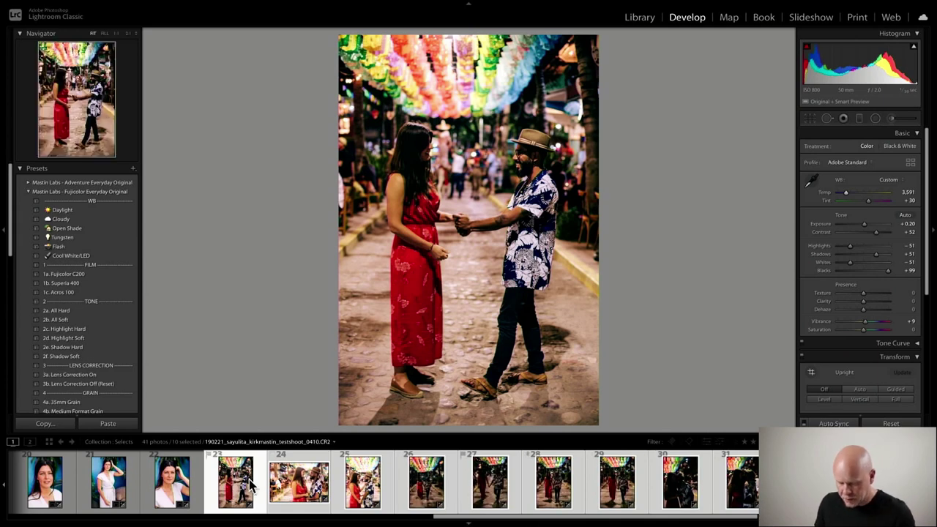
Set the exposure to -0.25 and tint to +40 on the horizontal close-up of the couple facing each other.
left_click(287, 488)
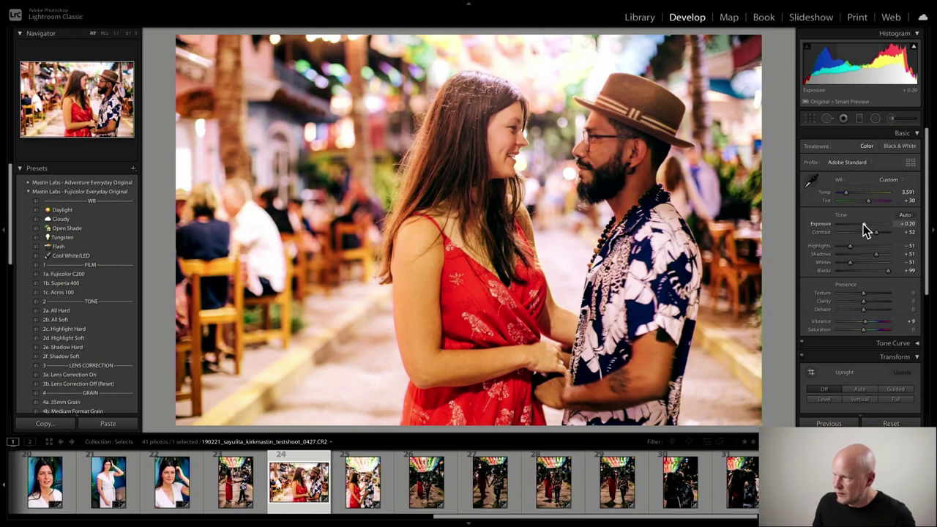
left_click_drag(863, 224, 862, 224)
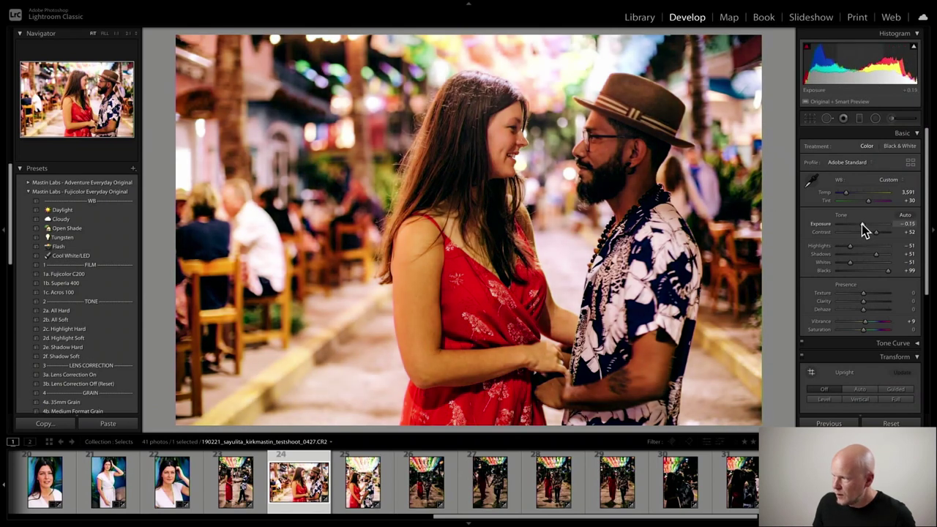
key("Down")
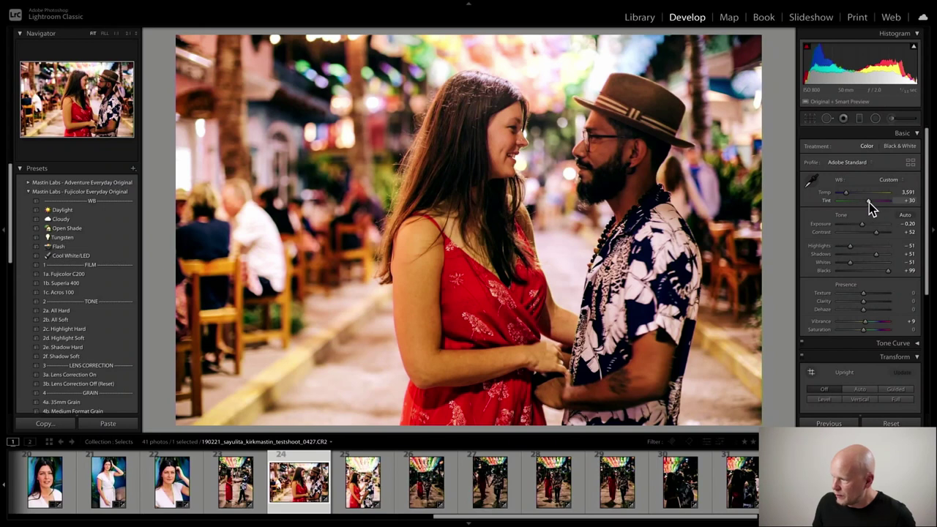
left_click_drag(870, 202, 869, 202)
left_click(869, 202)
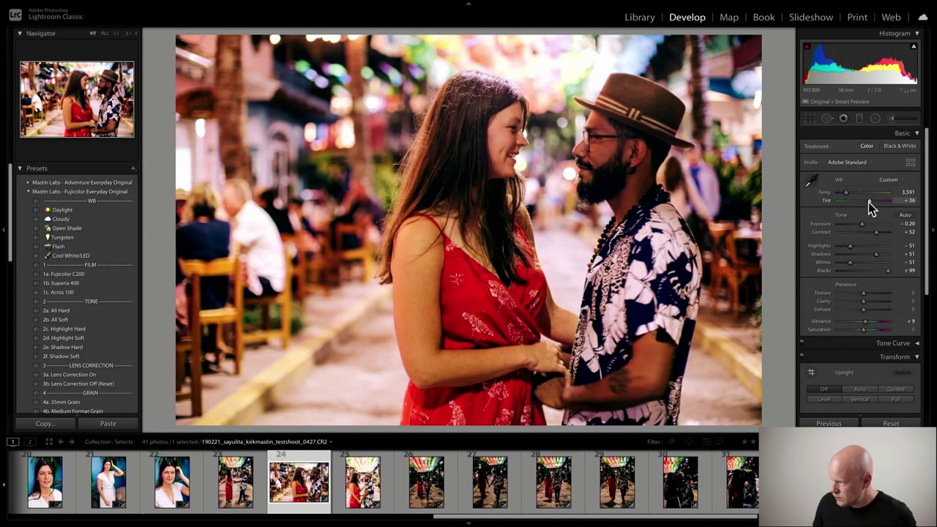
left_click_drag(869, 202, 862, 226)
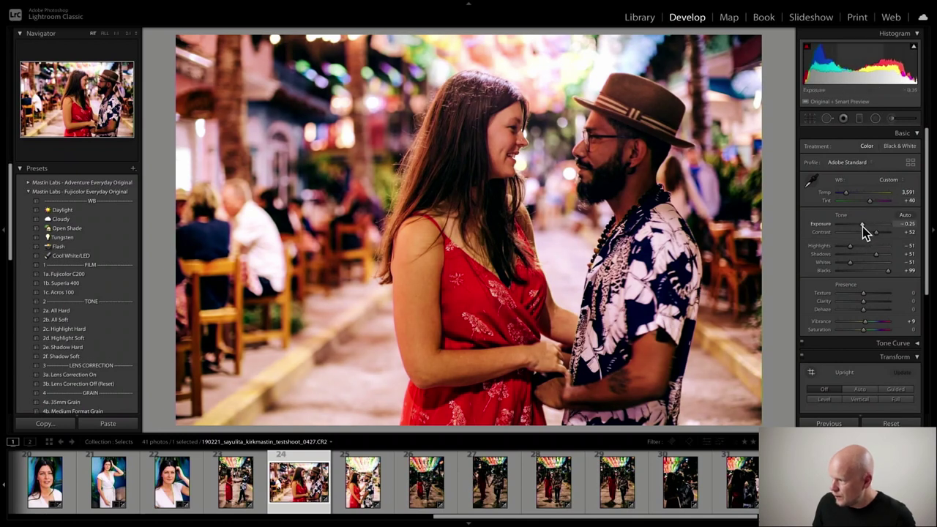
Apply the previous photo's settings to the vertical portrait of the couple holding hands, and set its exposure to +0.10.
left_click(358, 502)
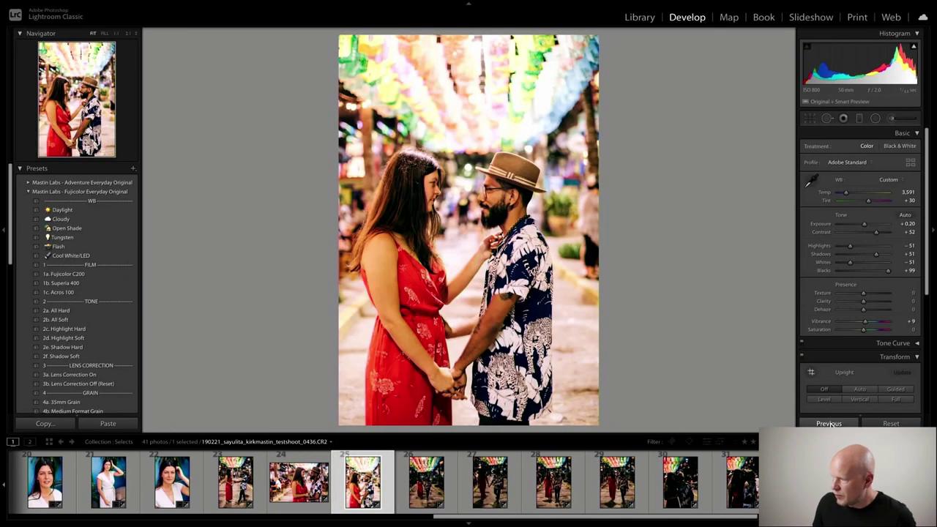
left_click(829, 423)
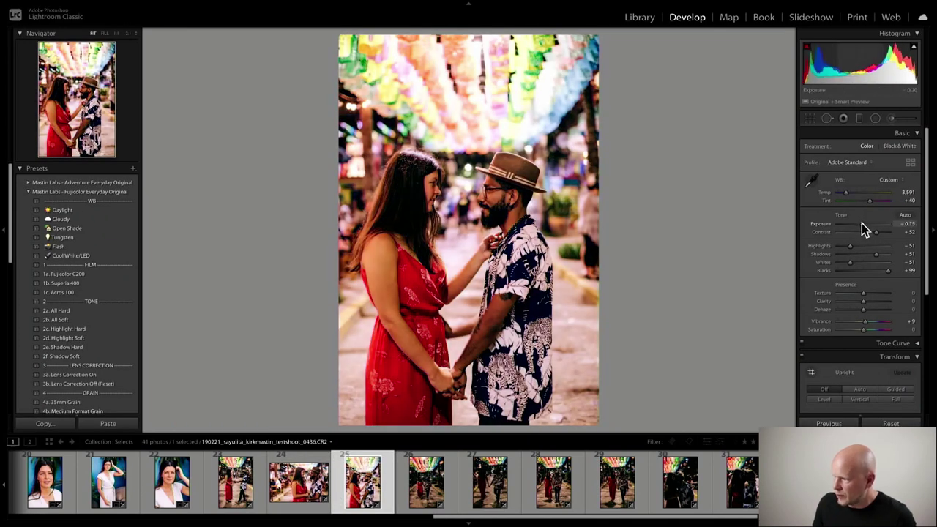
left_click_drag(862, 224, 865, 224)
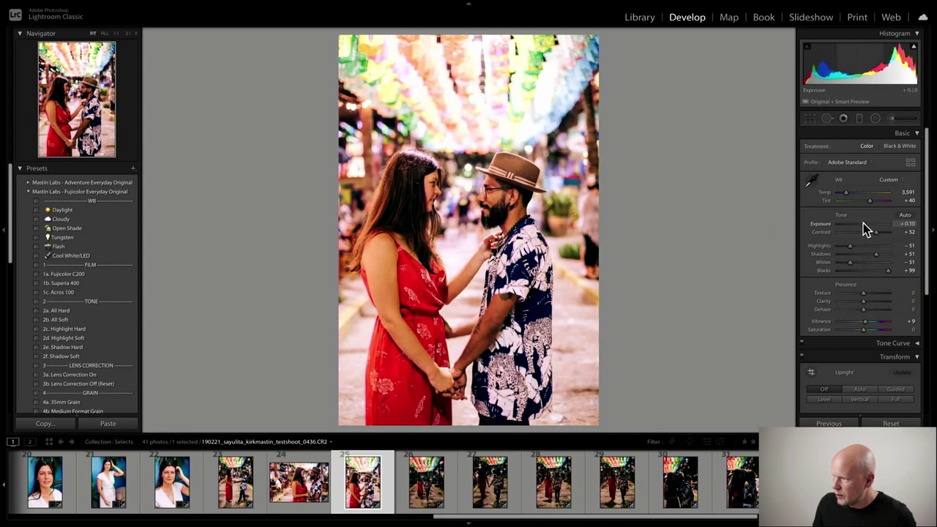
Crop the vertical portrait of the couple tighter at a 4 x 3 aspect ratio, and set its exposure to -0.35.
left_click(812, 119)
left_click(848, 152)
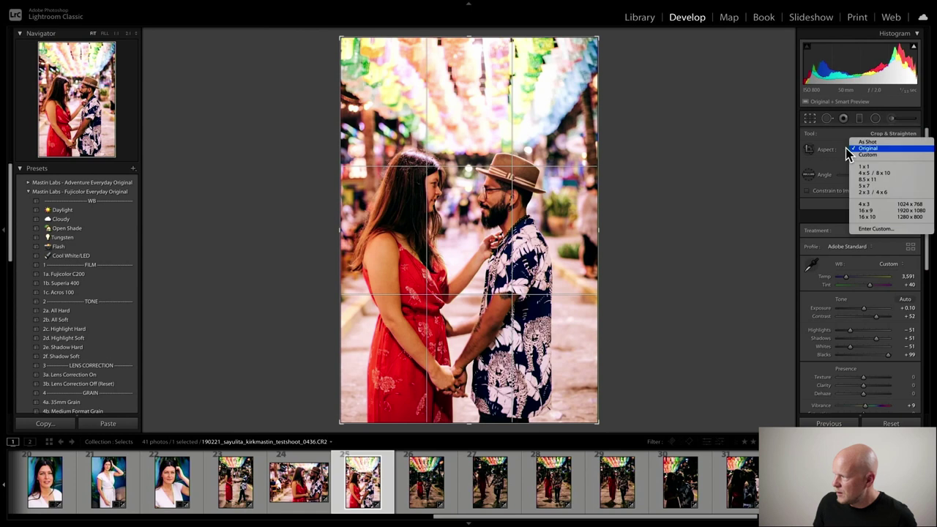
left_click(868, 203)
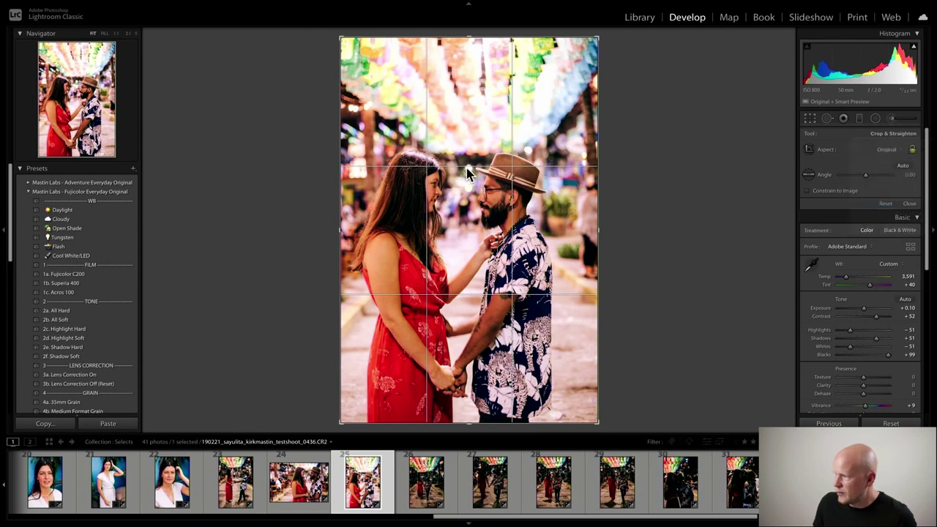
left_click_drag(590, 54, 717, 82)
left_click(810, 118)
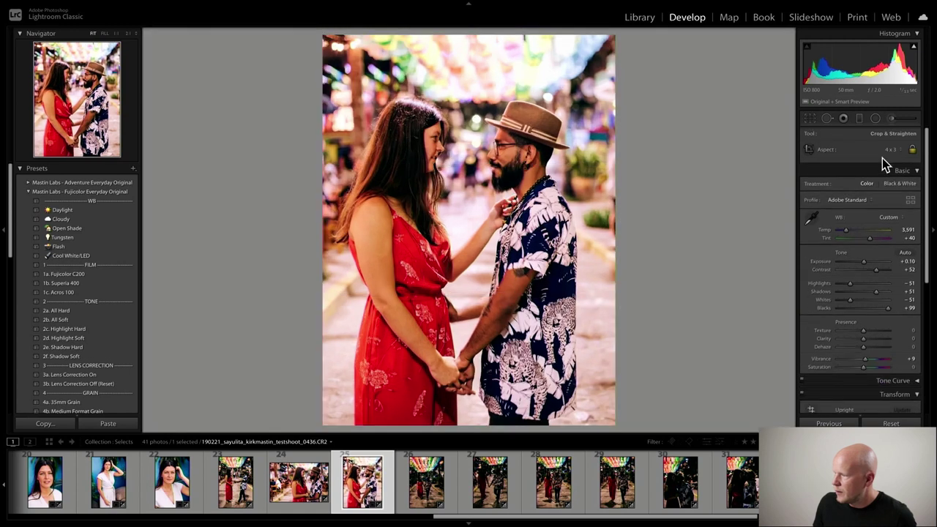
left_click_drag(865, 224, 861, 225)
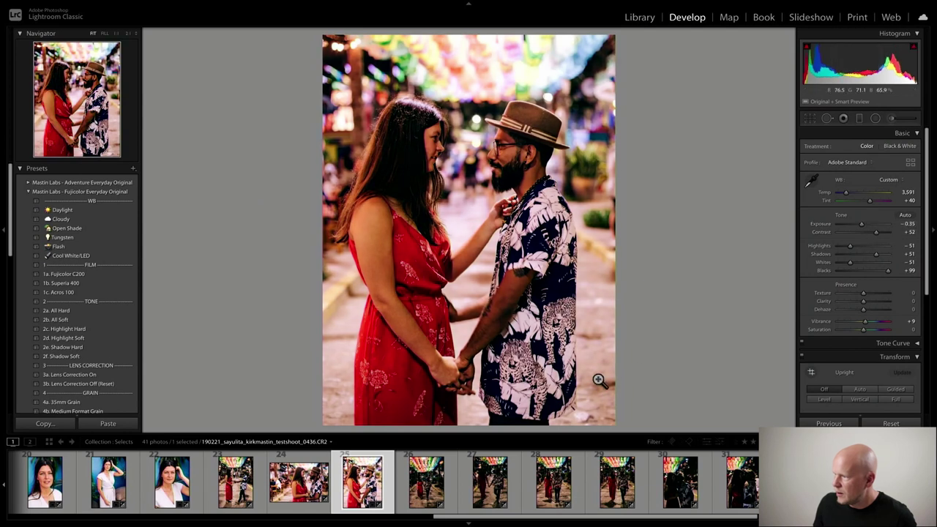
Set the exposure to +1.20 on the photo of the couple walking under the banners, using the horizontal close-up as a reference.
left_click(429, 491)
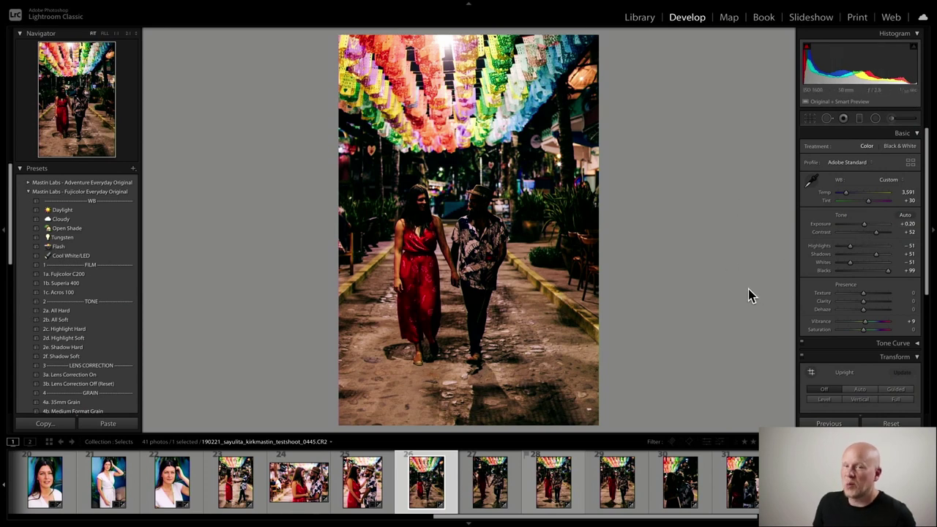
left_click(299, 482)
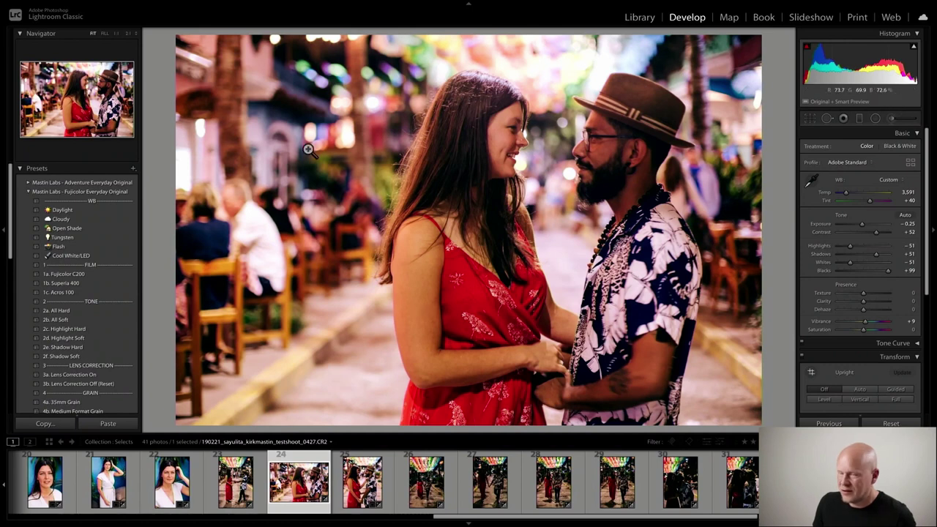
left_click(440, 492)
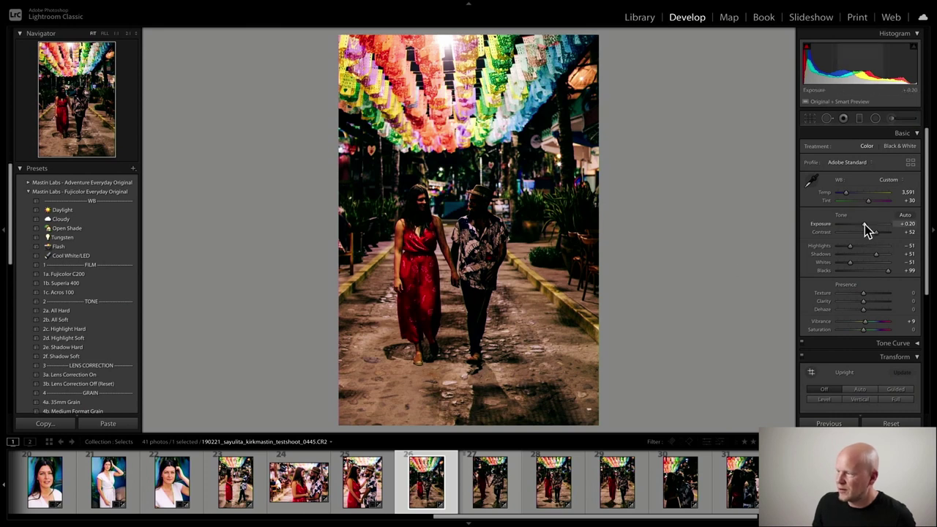
left_click_drag(865, 225, 870, 224)
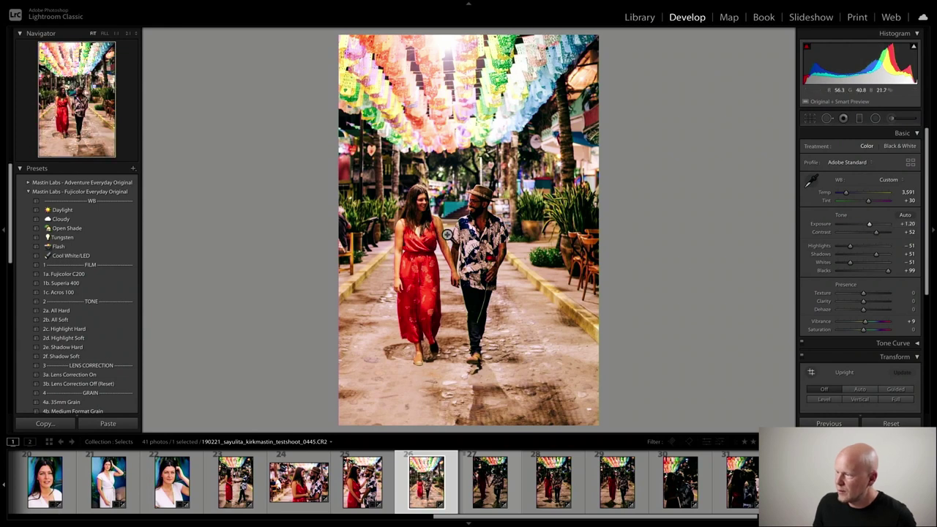
Compare the skin tones and color in the walking photo with the horizontal close-up of the couple at high magnification.
left_click(454, 225)
left_click_drag(436, 252, 458, 216)
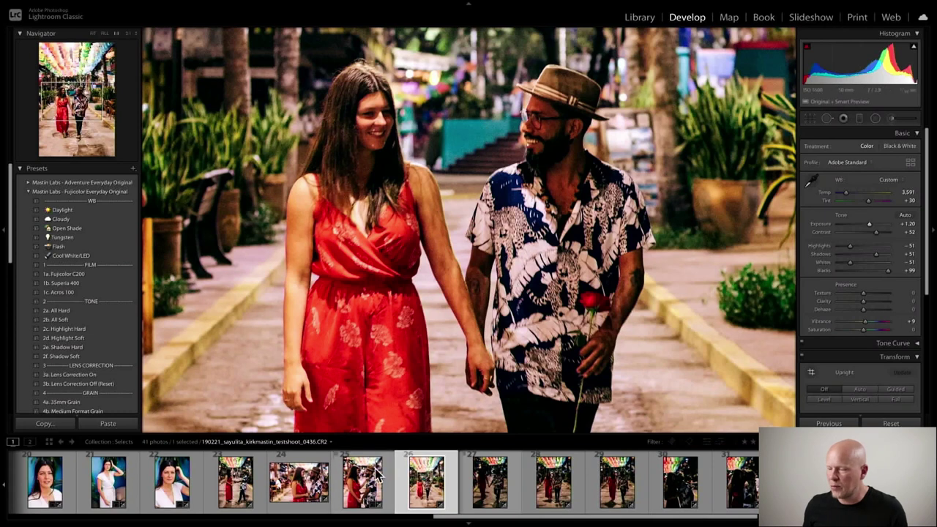
left_click(299, 482)
left_click(594, 150)
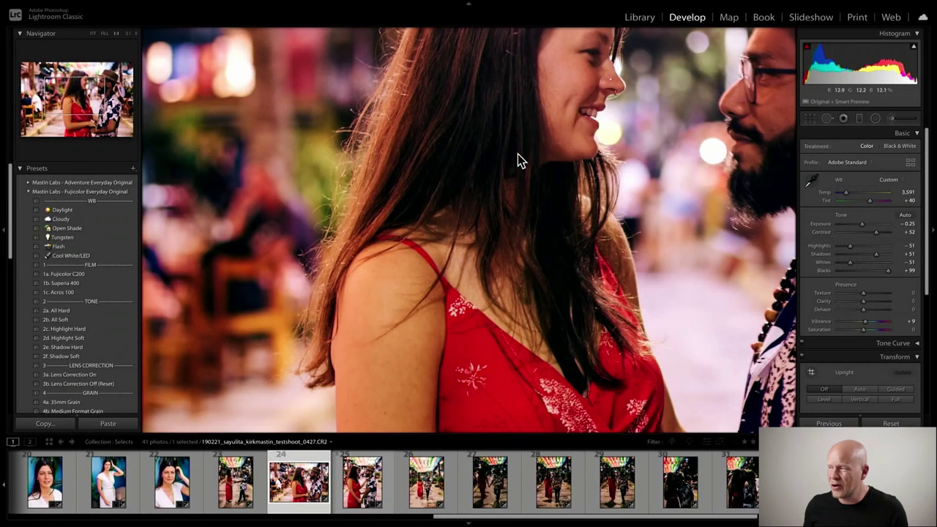
left_click_drag(518, 154, 381, 415)
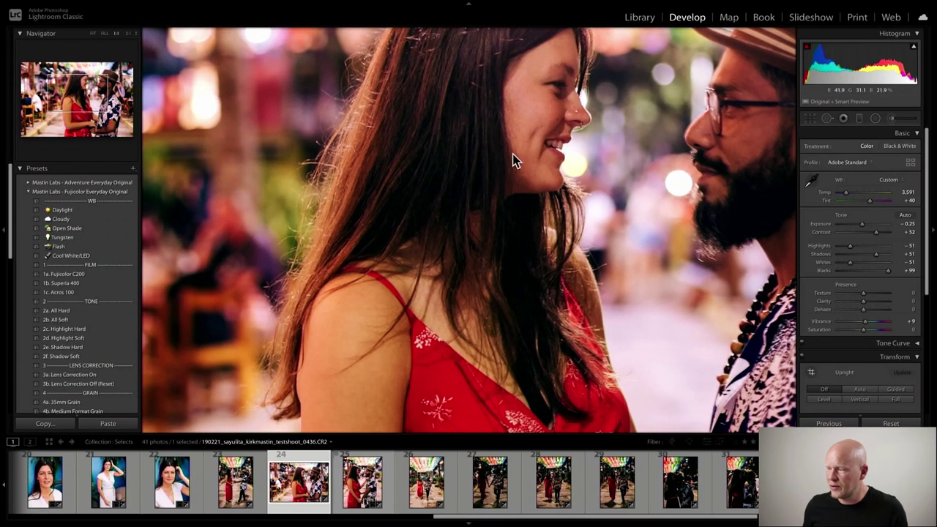
left_click(431, 498)
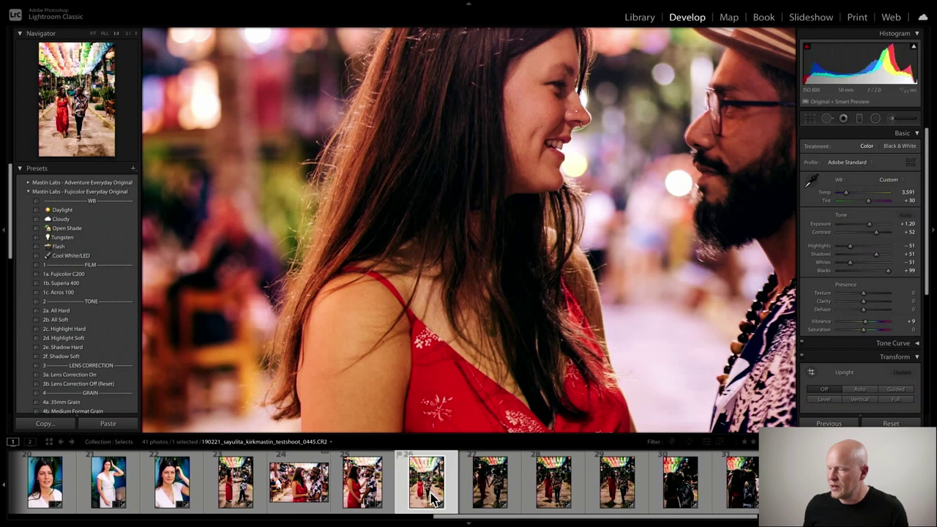
left_click(483, 207)
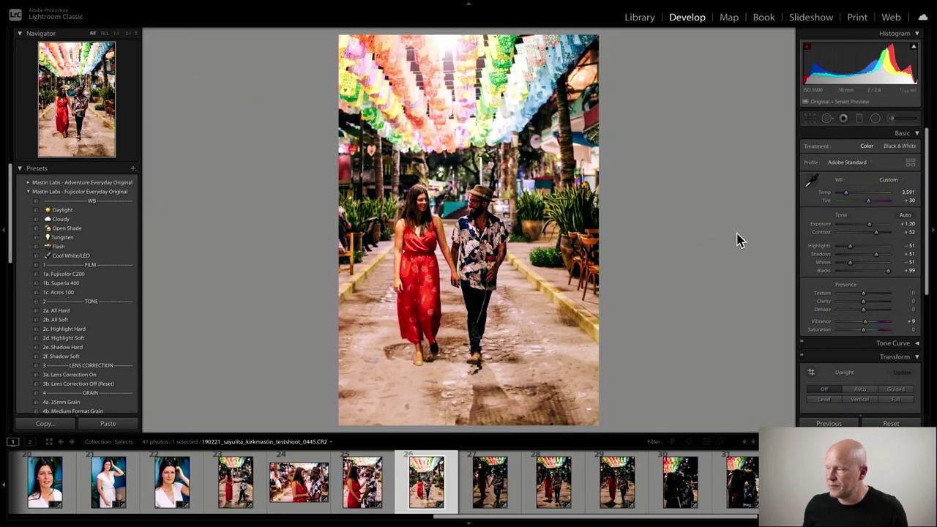
Crop the photo of the couple walking under the banners tighter at a 4 x 3 aspect ratio, straightened to about -0.58.
left_click(809, 119)
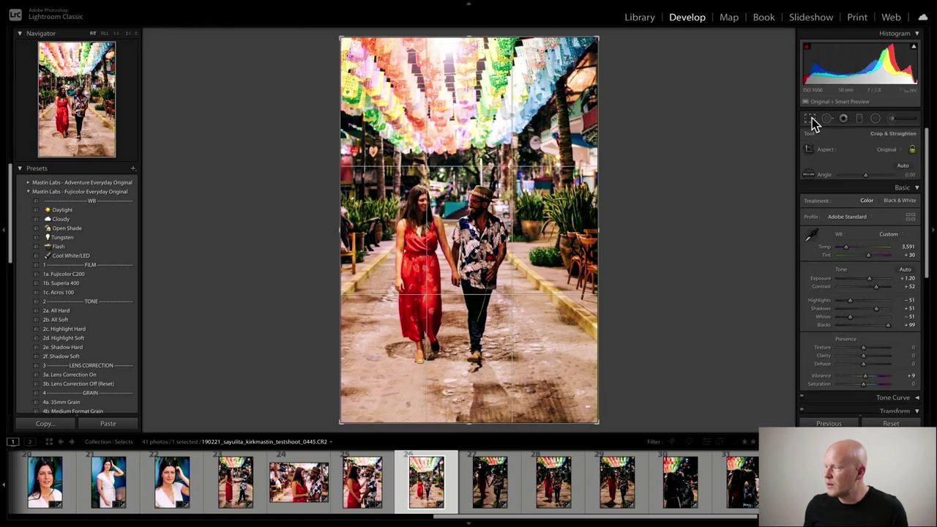
left_click(854, 151)
left_click(594, 104)
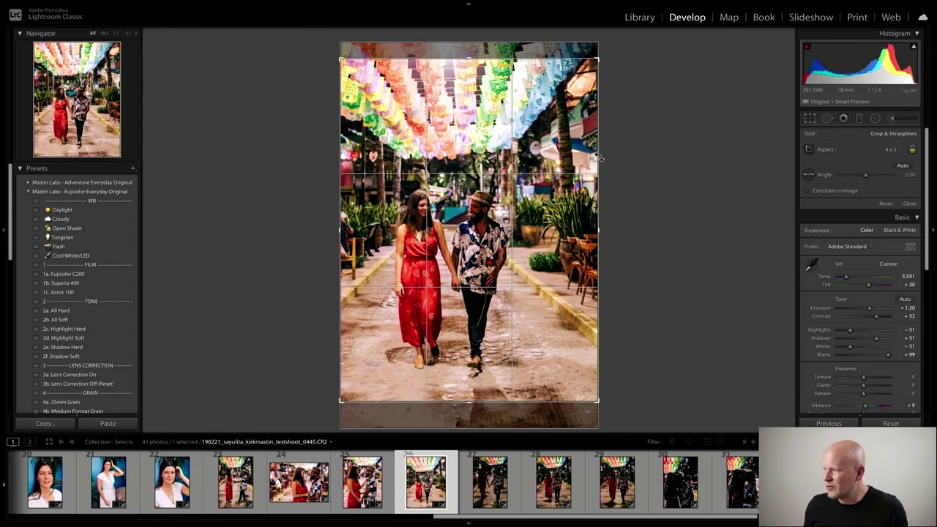
left_click_drag(599, 156, 584, 159)
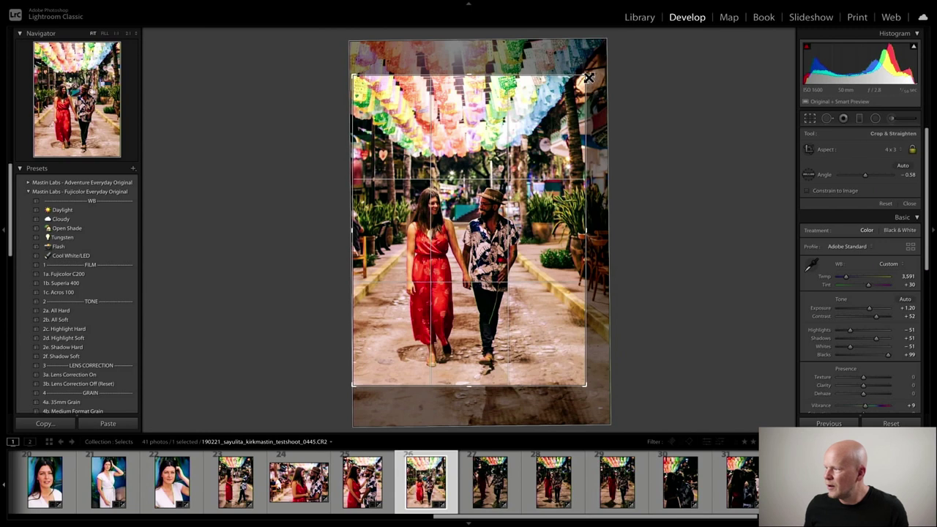
left_click(810, 118)
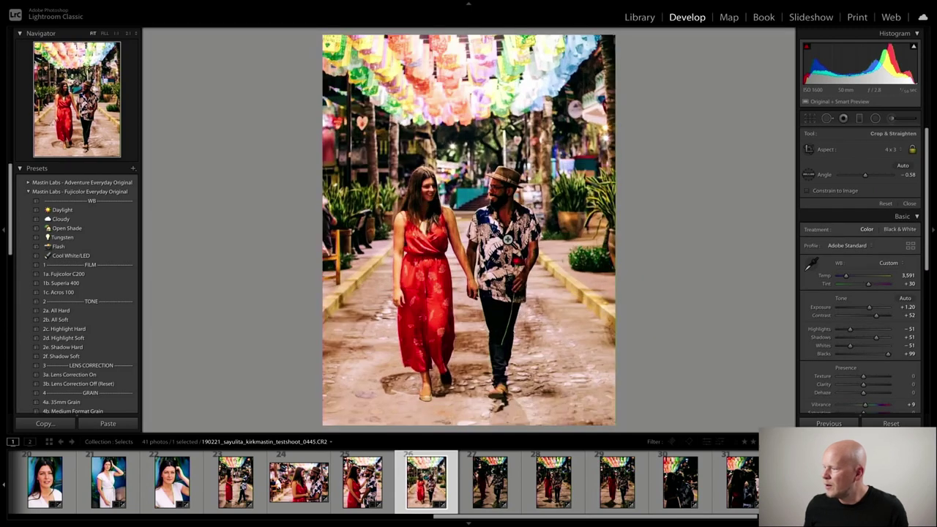
Apply the previous photo's settings to the next dark photo of the couple holding hands, and reset its crop.
left_click(512, 490)
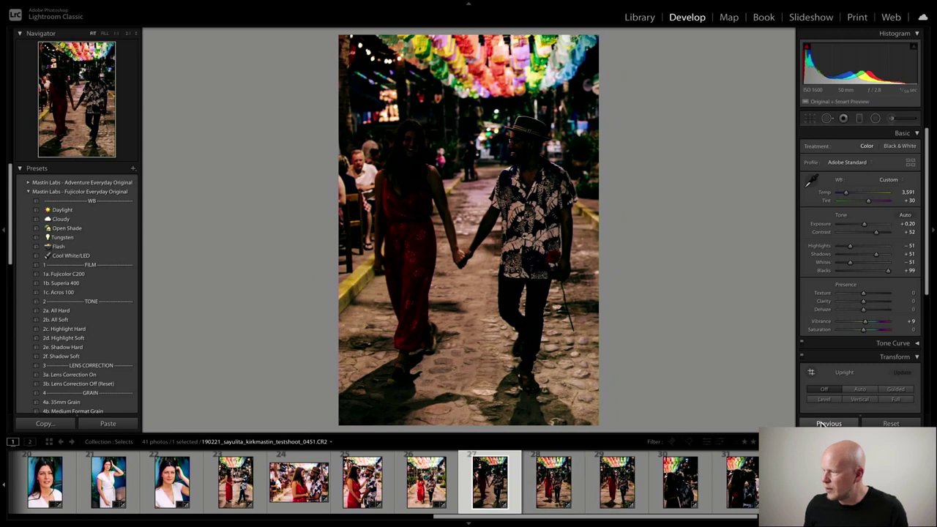
left_click(820, 424)
left_click(812, 120)
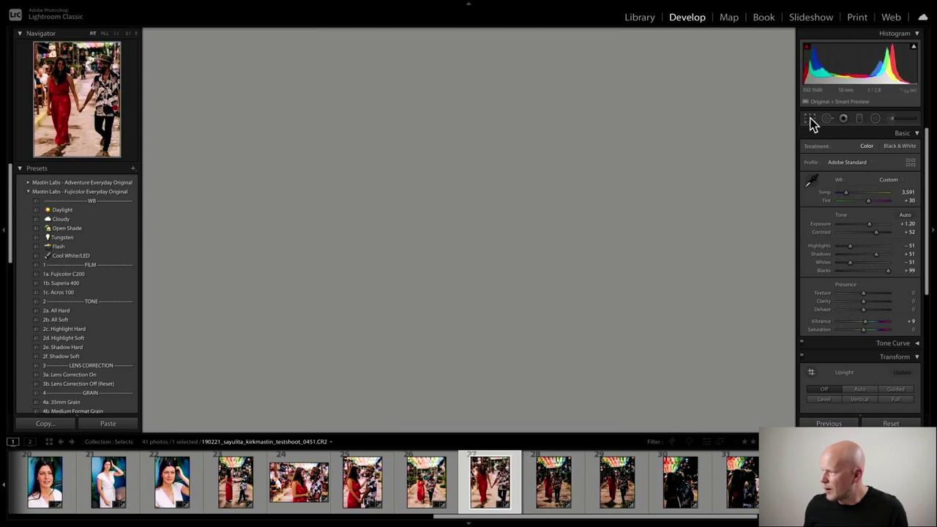
left_click(887, 202)
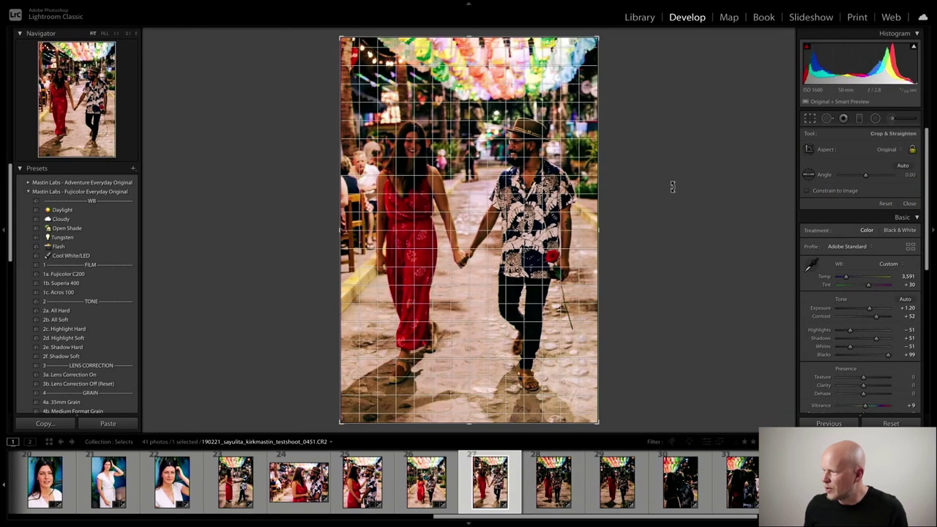
Straighten the hand-holding photo to about -0.43 at its original aspect ratio, and set its exposure to +1.60.
left_click_drag(672, 186, 659, 220)
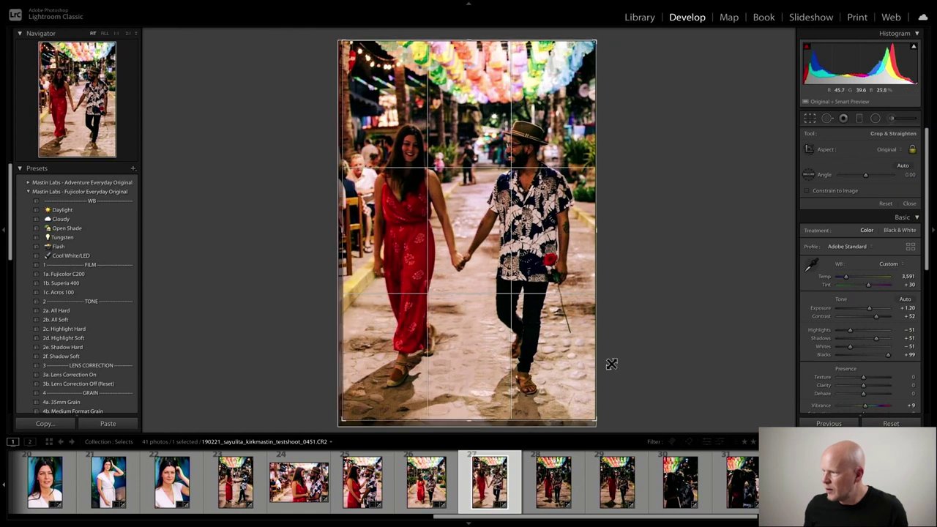
left_click_drag(612, 364, 685, 352)
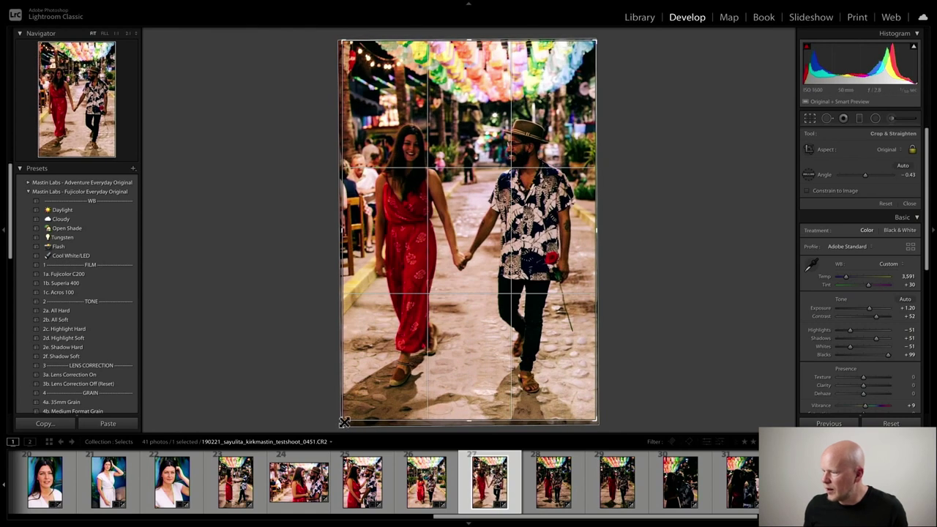
left_click(817, 116)
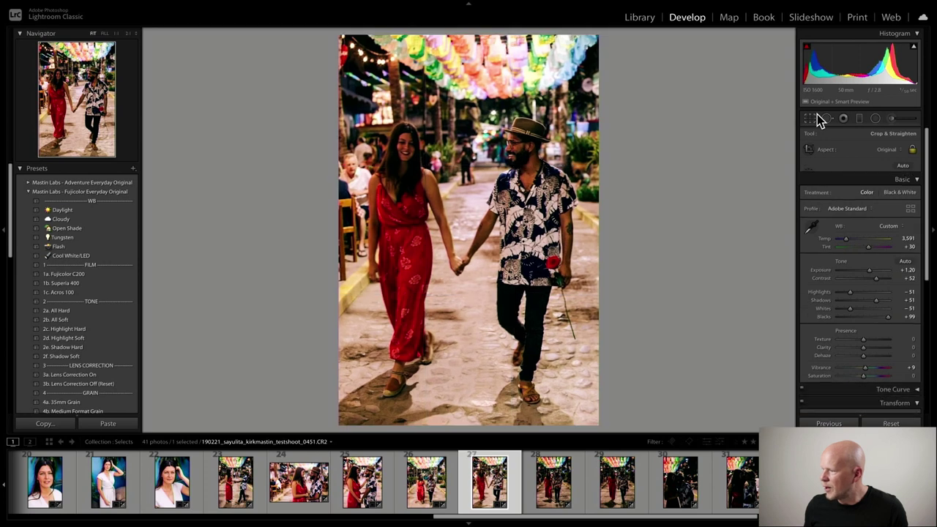
left_click_drag(854, 228, 870, 226)
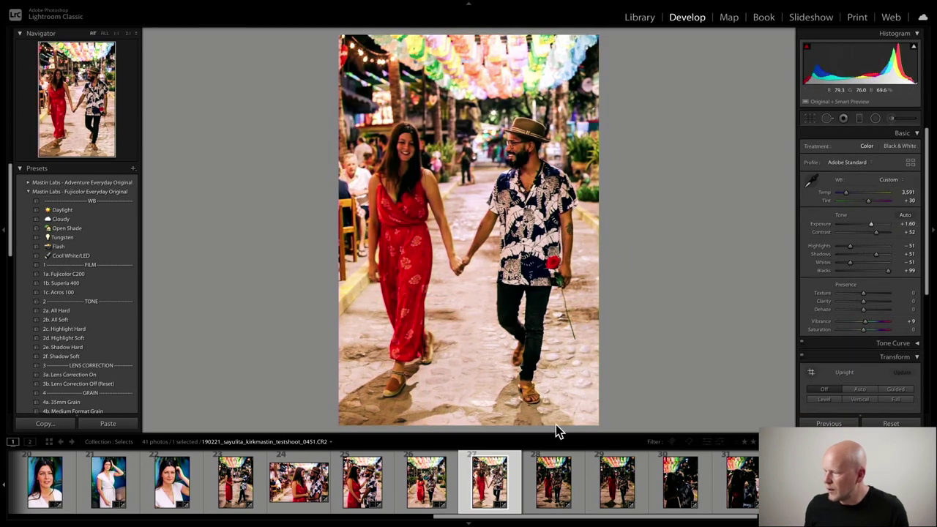
Apply the previous photo's settings to photo 28 of the couple walking with the woman's hand in her pocket.
left_click(555, 482)
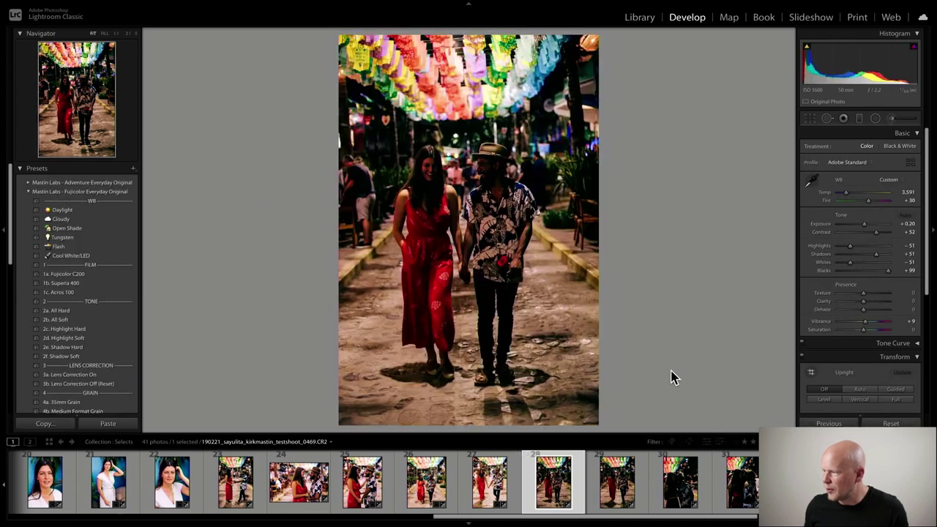
left_click(829, 423)
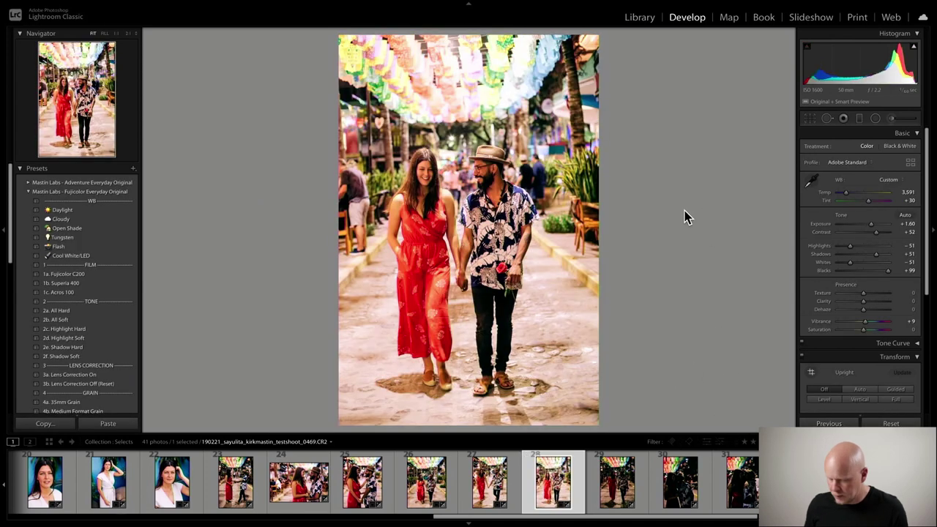
Crop photo 28 tighter with a straightening angle of about 0.67, and set its exposure to +1.15.
key("r")
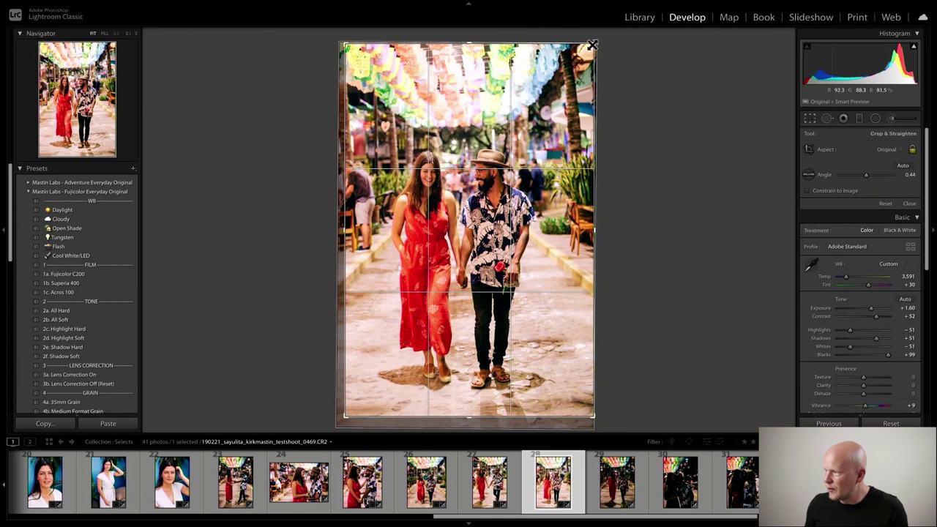
left_click_drag(589, 46, 649, 62)
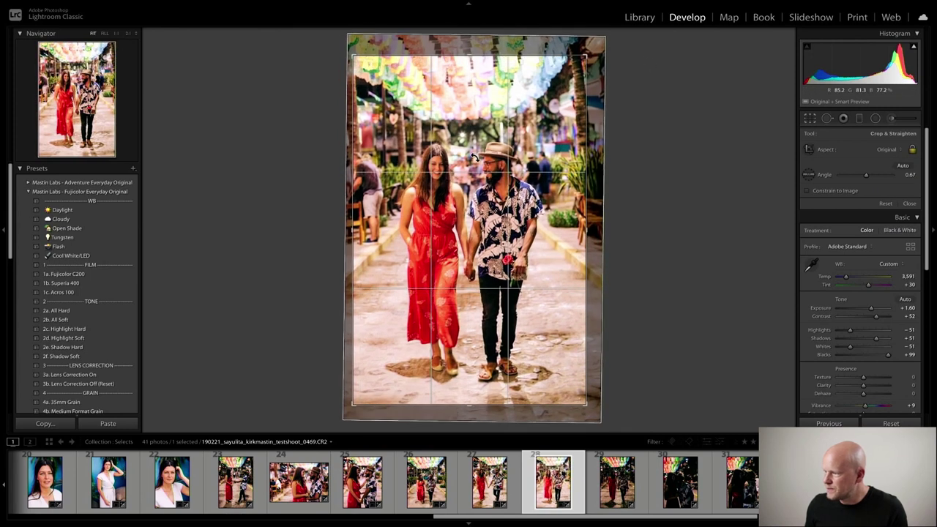
key("r")
left_click_drag(871, 226, 868, 226)
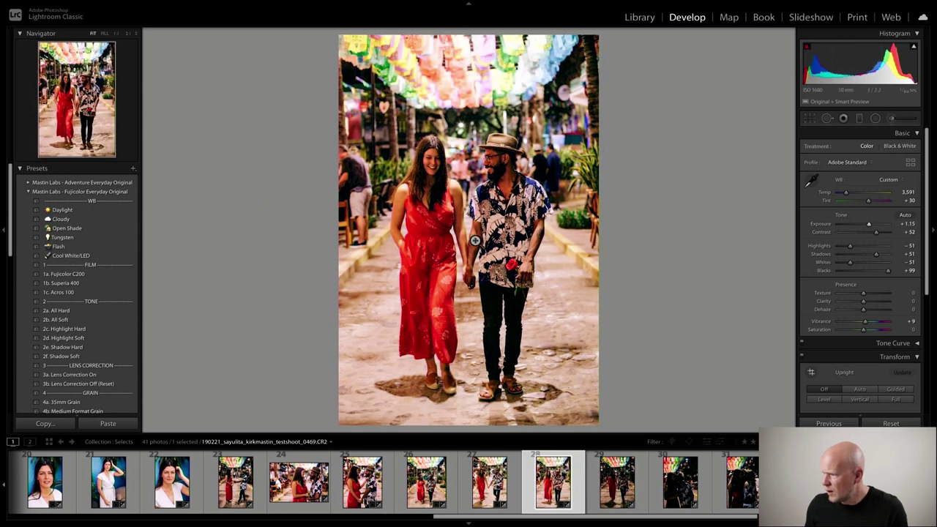
Apply the previous photo's settings to photo 29 of the couple looking at each other, and adjust its crop.
left_click(628, 502)
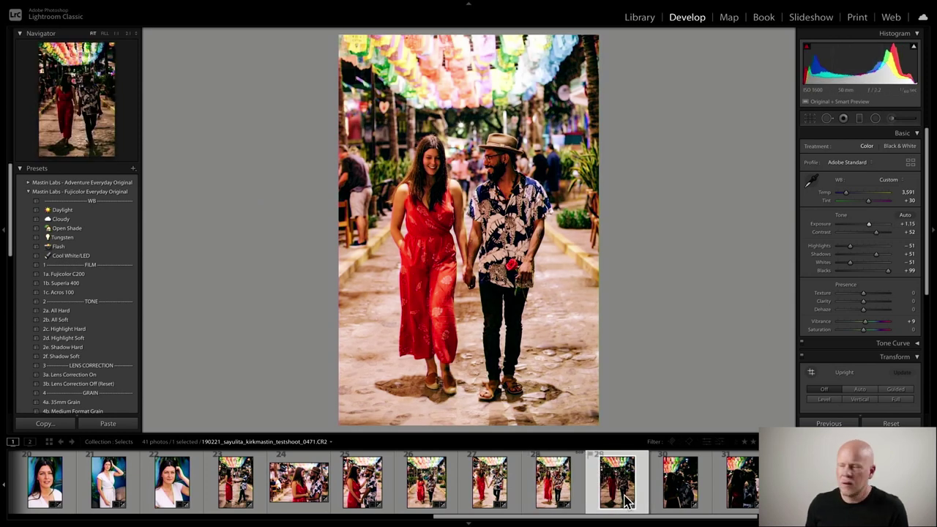
left_click(830, 423)
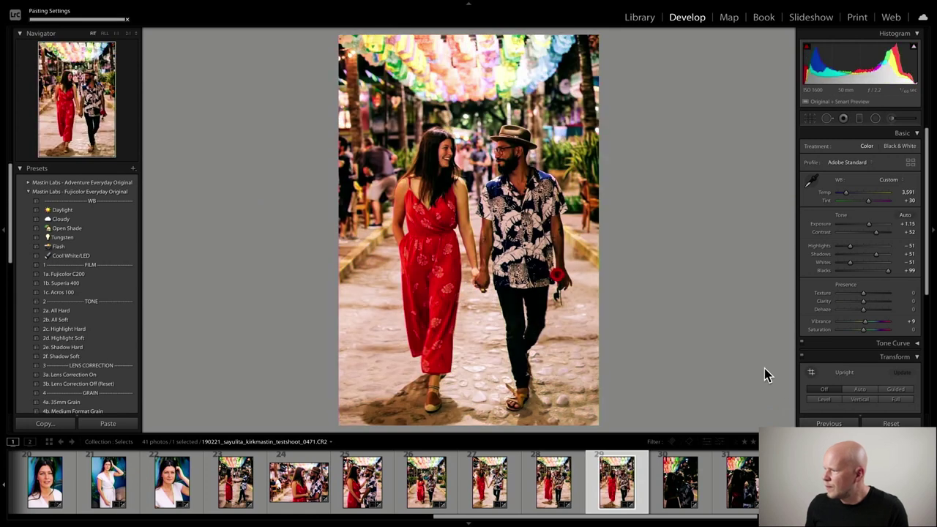
key("r")
key("Return")
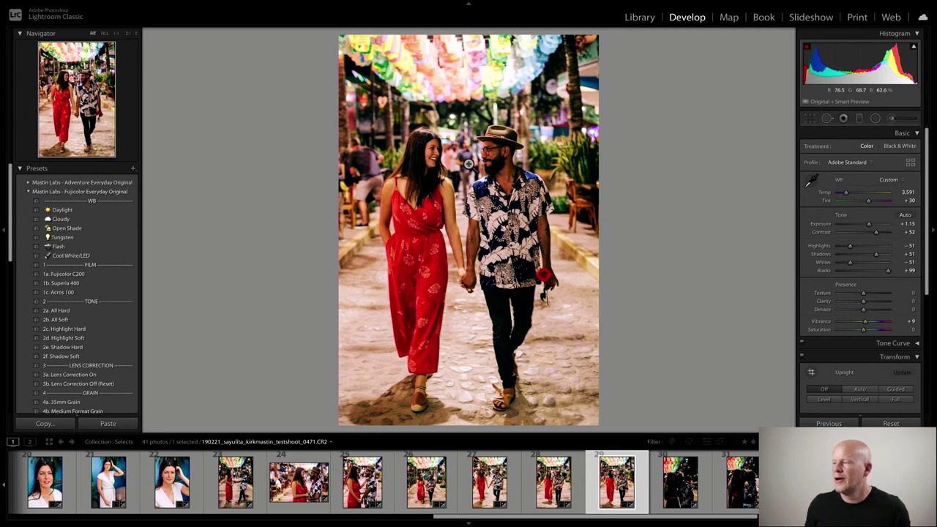
Examine the faces, skin tones, clasped hands and rose in photo 29 up close, and compare it with the daytime portrait and photo 28.
left_click(433, 161)
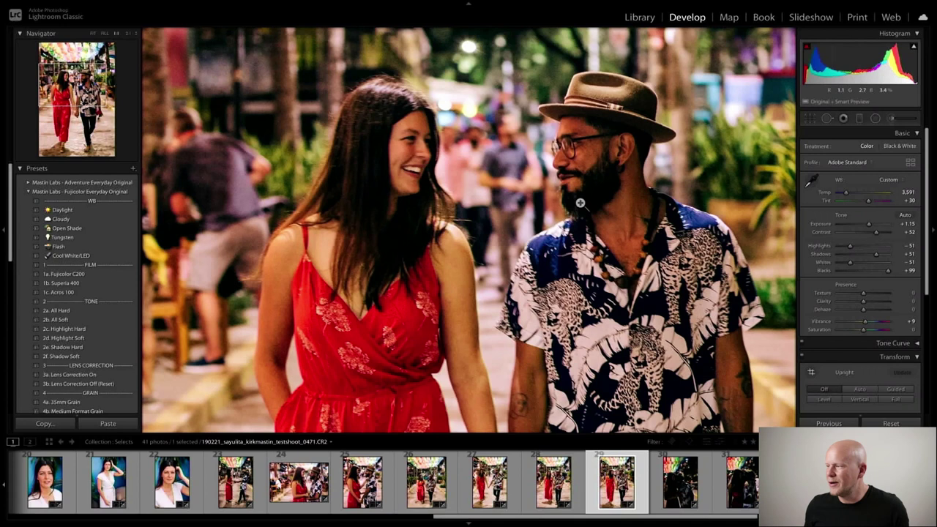
left_click(580, 203)
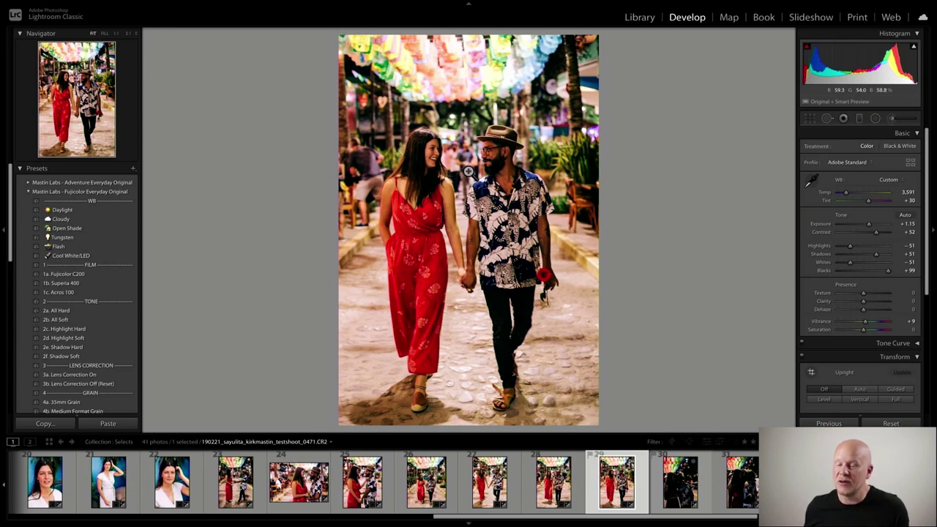
left_click(172, 482)
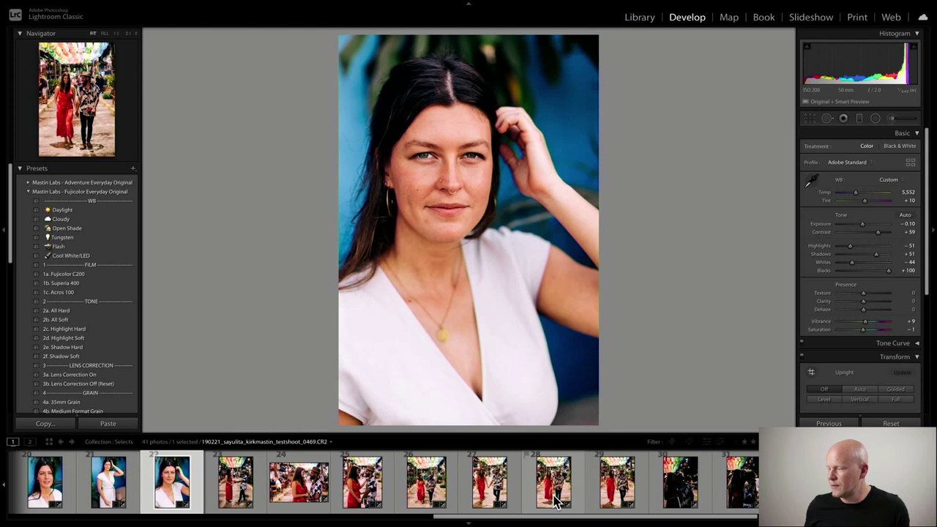
left_click(554, 501)
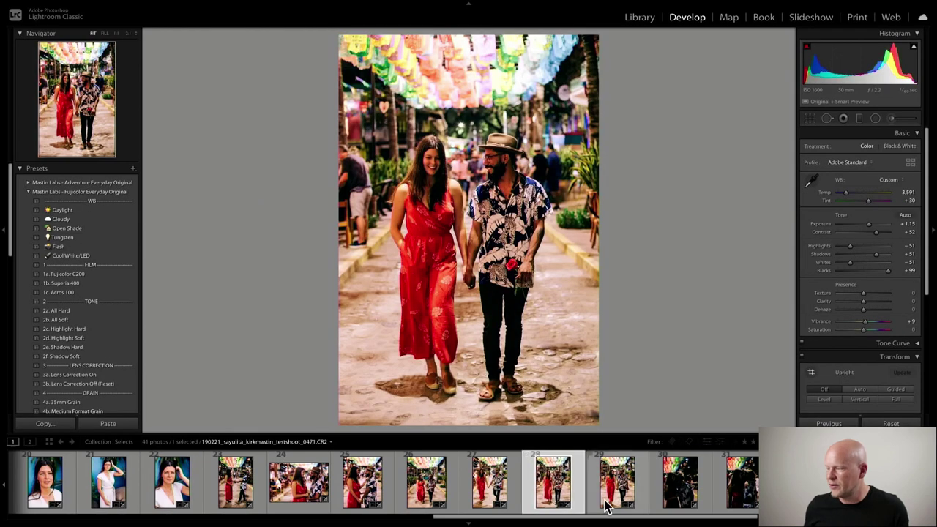
left_click(606, 505)
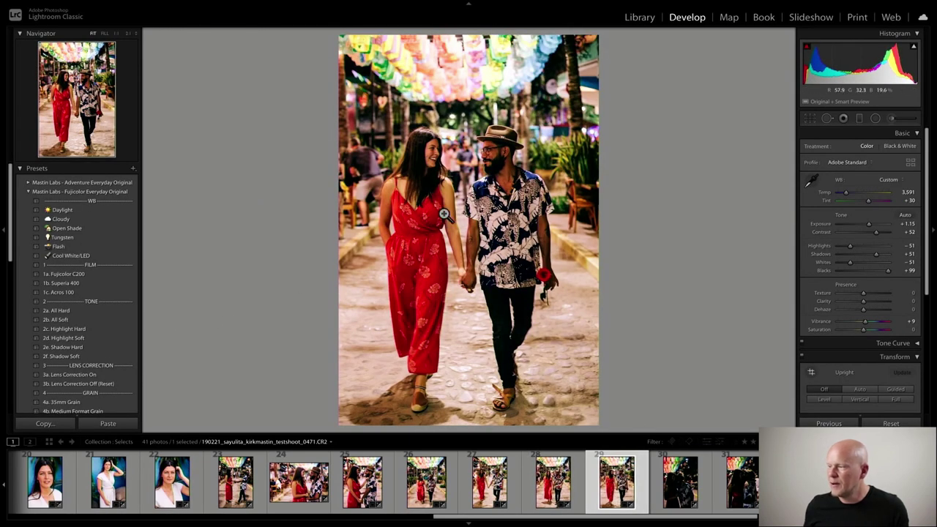
left_click(471, 284)
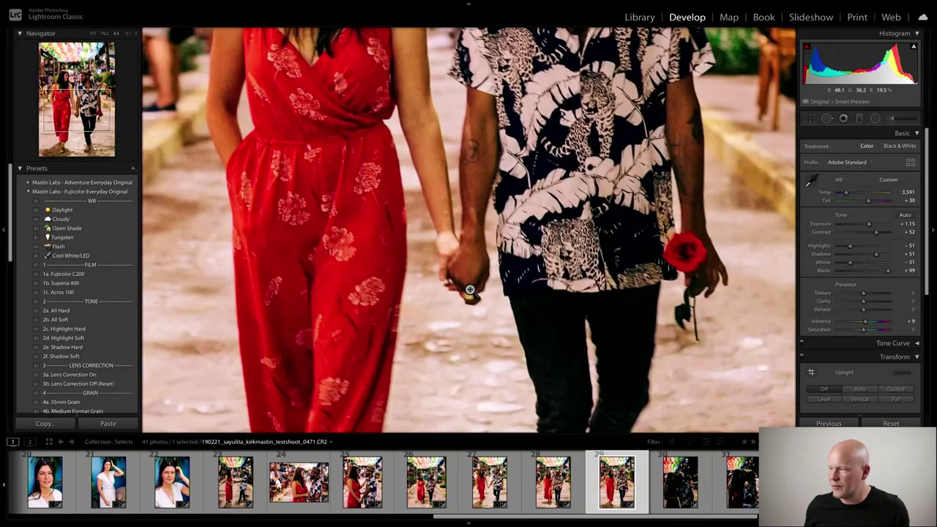
left_click(465, 215)
left_click(550, 290)
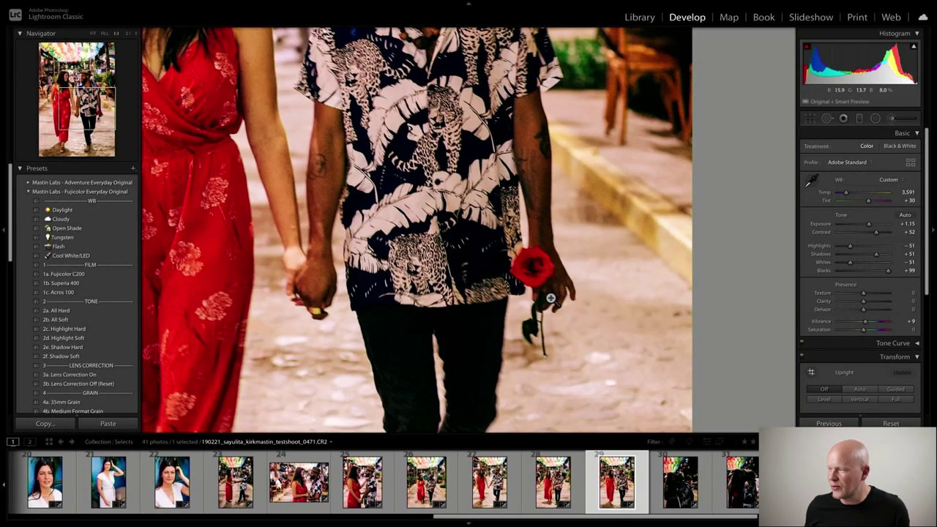
left_click(436, 249)
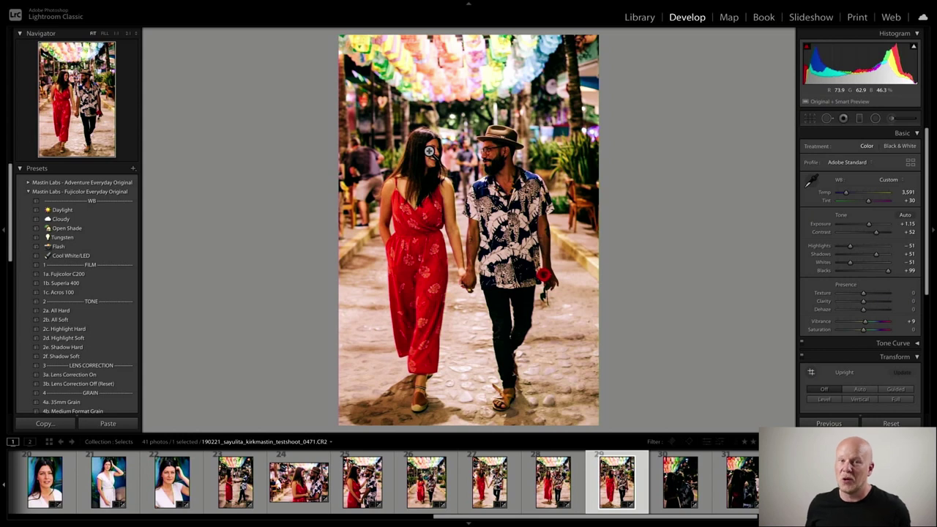
Apply the previous photo's settings to the photo of the couple embracing with the rose, and crop it around them.
left_click(685, 501)
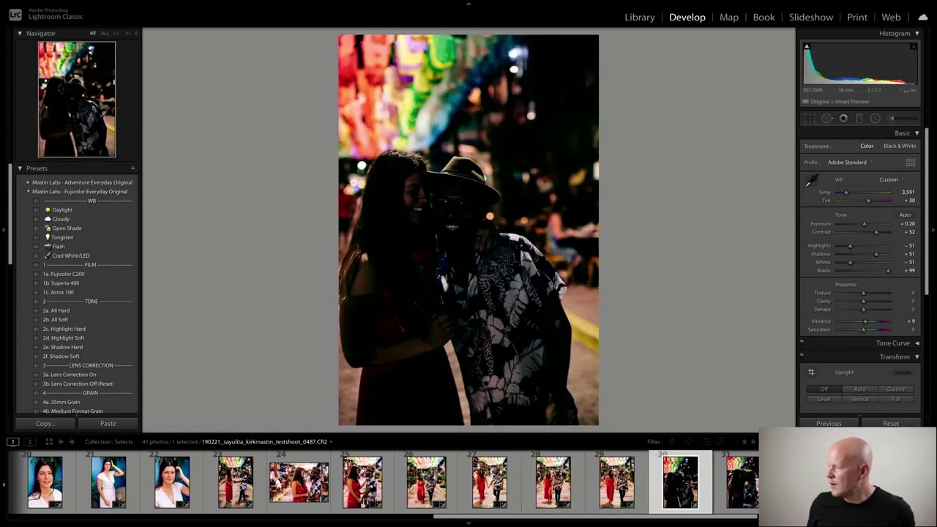
left_click(829, 423)
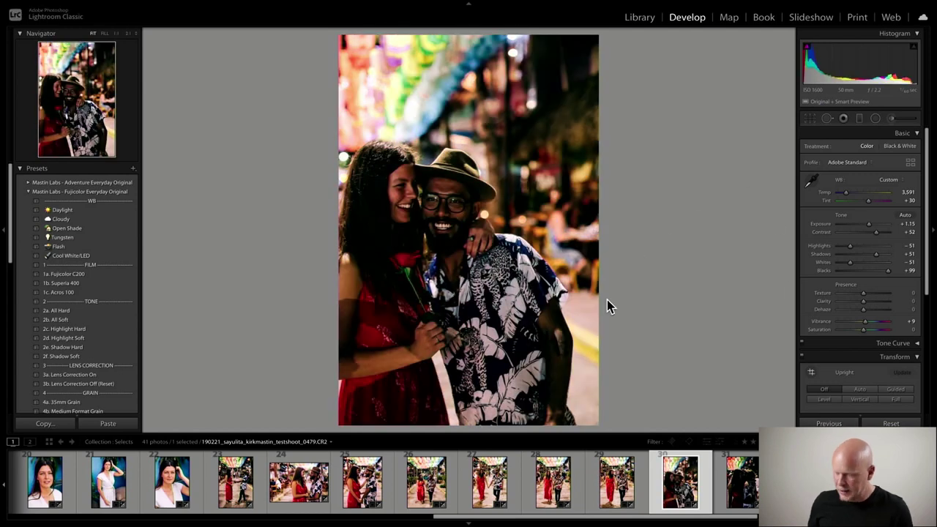
key("r")
left_click_drag(601, 35, 588, 61)
key("r")
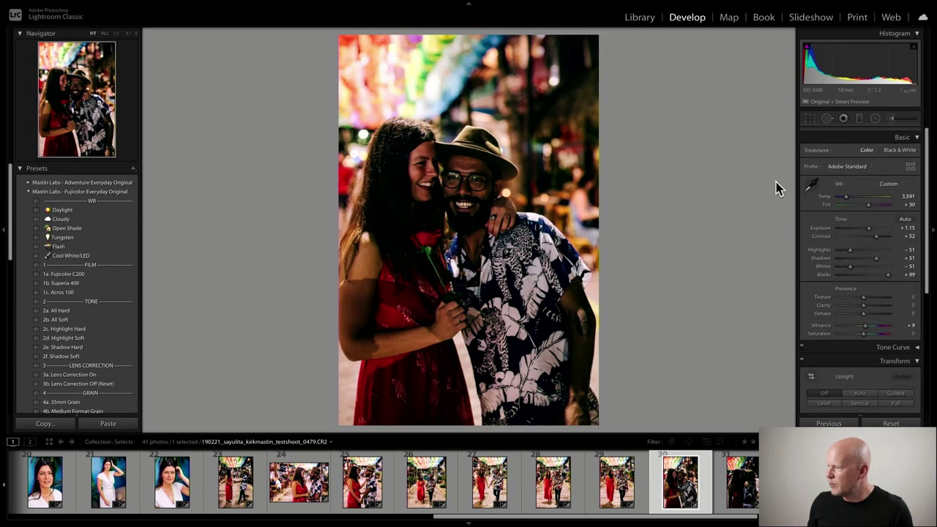
Brighten the embracing photo, convert it with the 1c. Acros 100 black-and-white preset, and set its exposure to +2.40.
left_click_drag(869, 224, 874, 228)
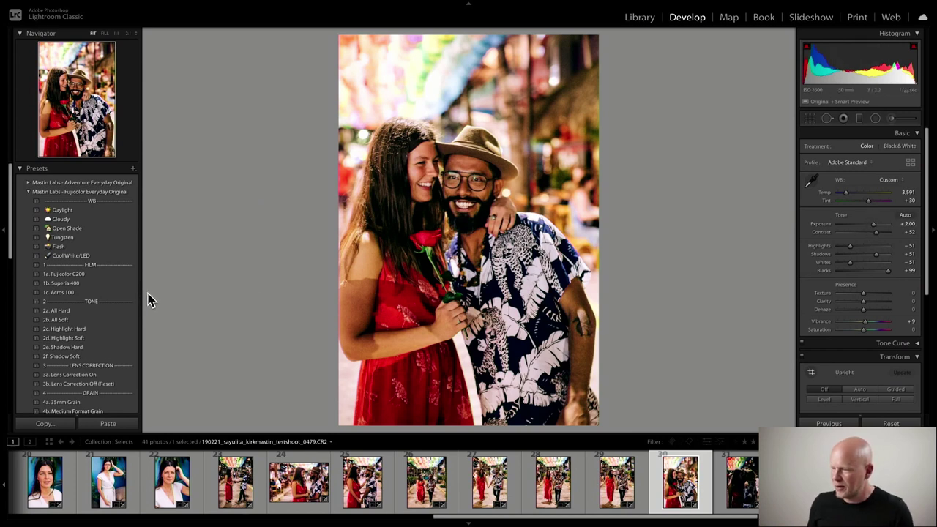
left_click(100, 293)
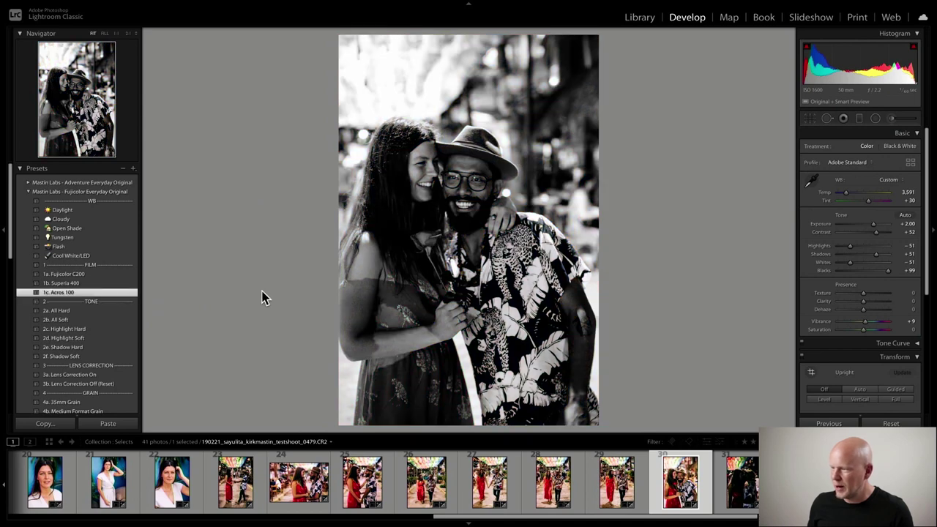
left_click_drag(874, 225, 876, 224)
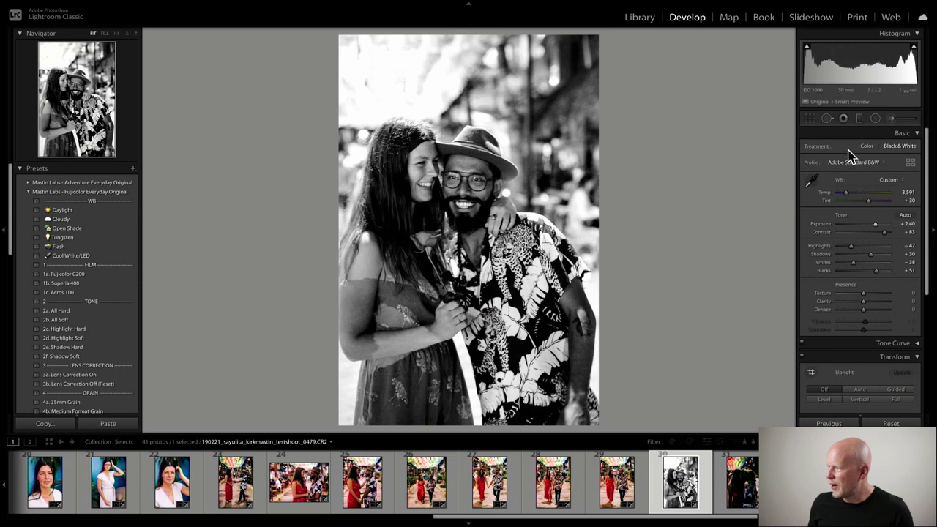
Change the embracing photo's crop to a 4 x 3 aspect ratio and straighten it to an angle of -0.38.
left_click(810, 121)
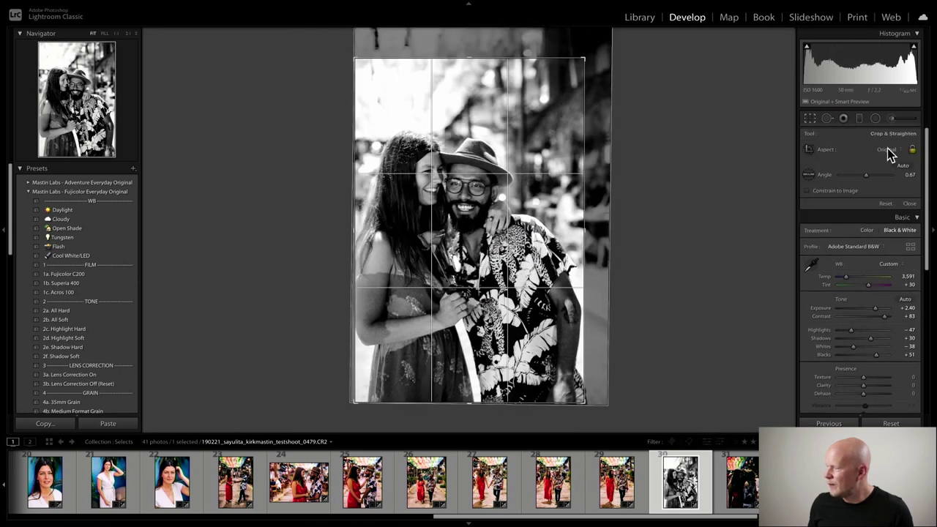
left_click(847, 150)
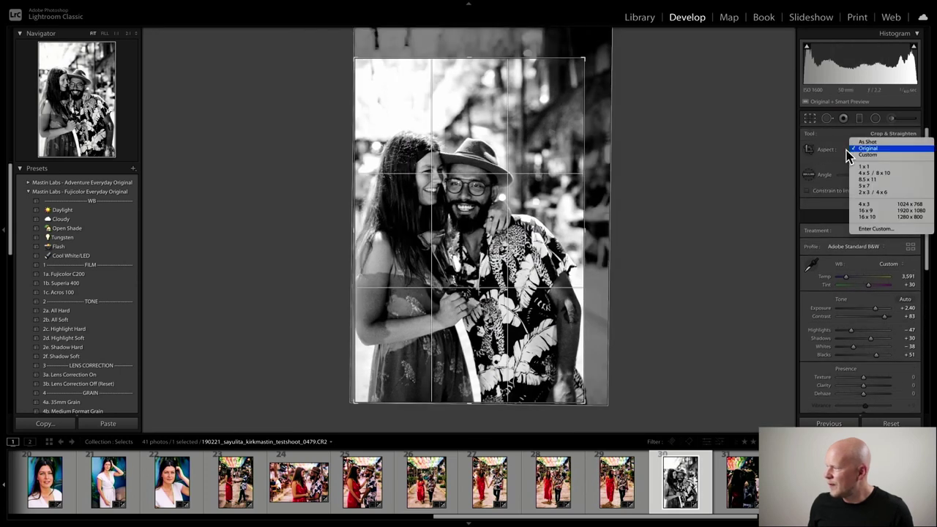
left_click(869, 204)
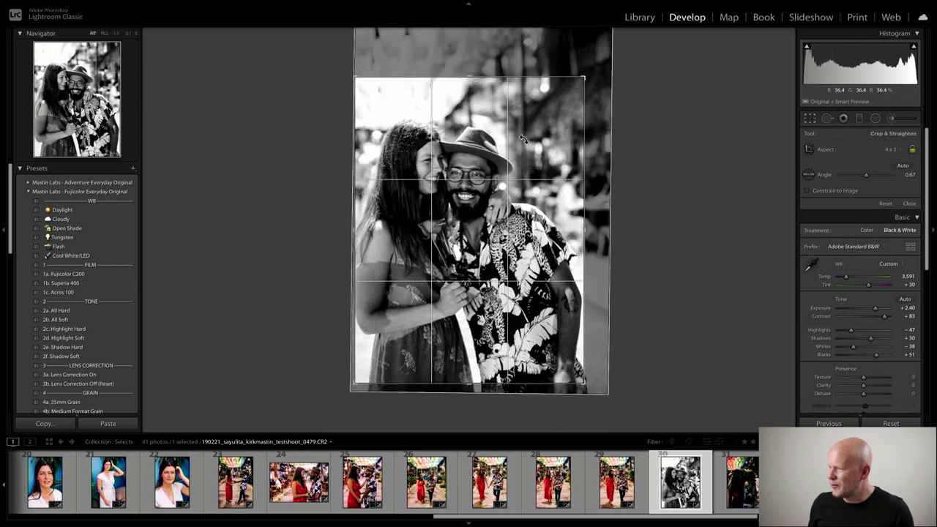
left_click_drag(621, 86, 674, 105)
left_click(811, 121)
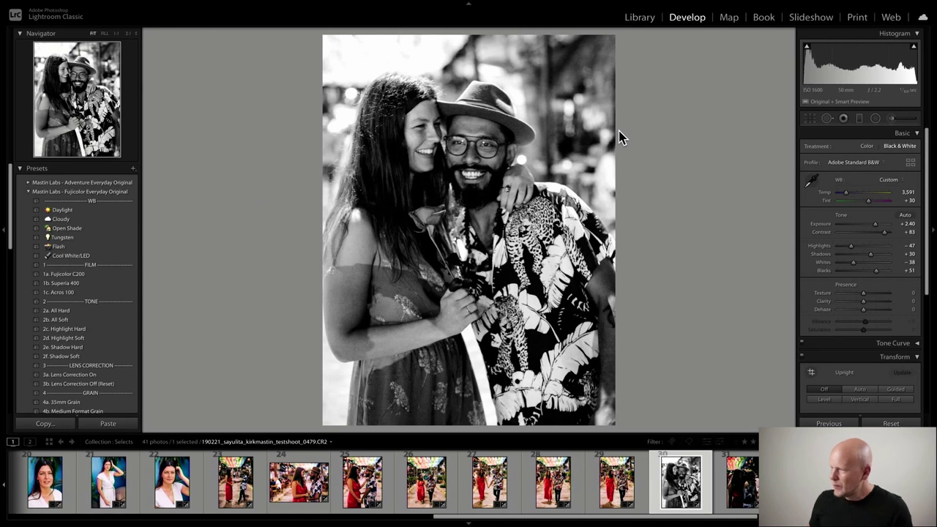
Tighten the crop around the embracing couple and set the photo's exposure to +2.50.
key("r")
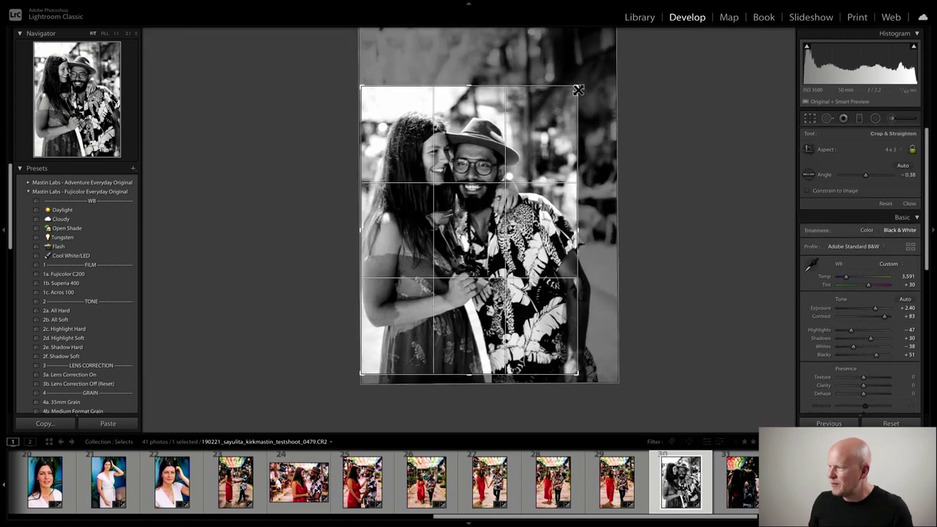
left_click_drag(579, 89, 513, 130)
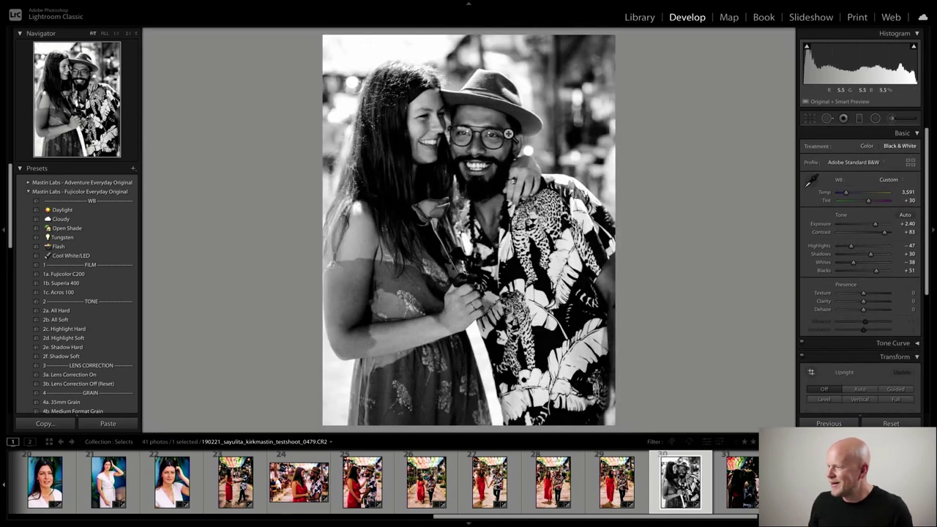
key("r")
key("r")
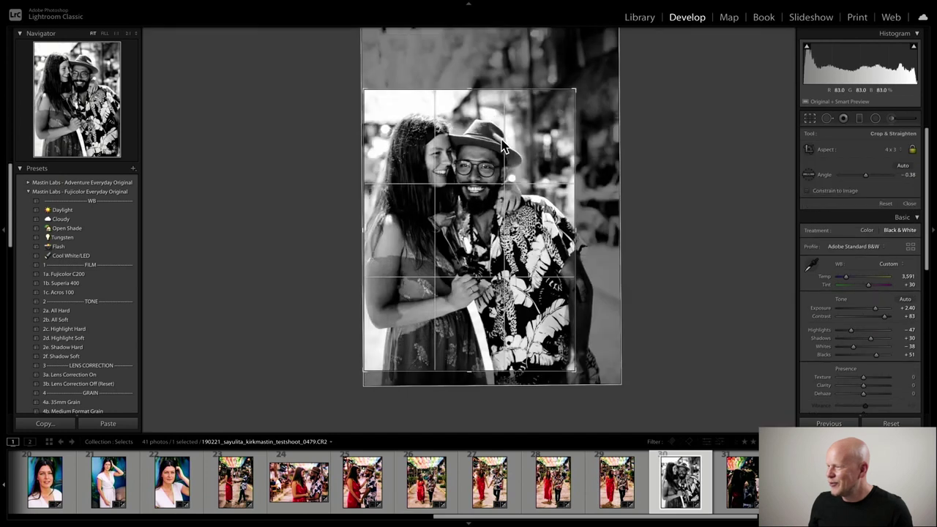
key("r")
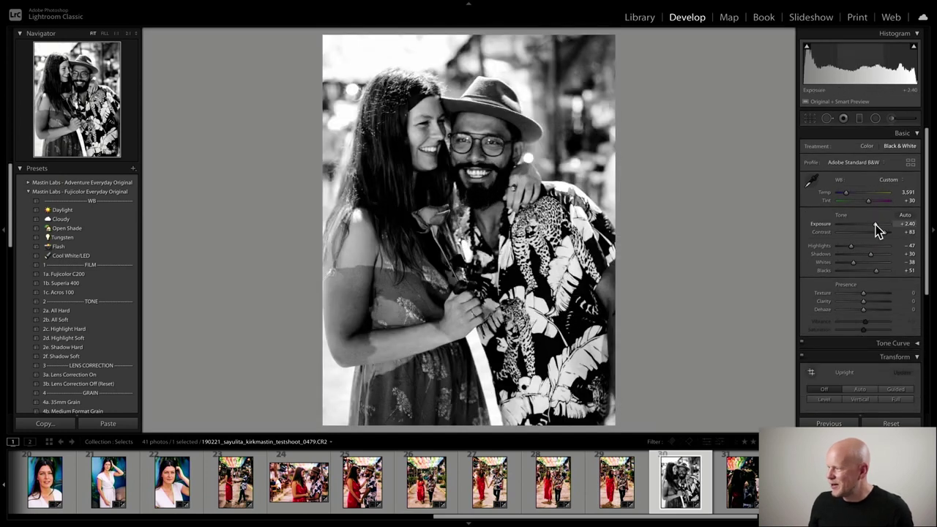
left_click_drag(876, 225, 878, 225)
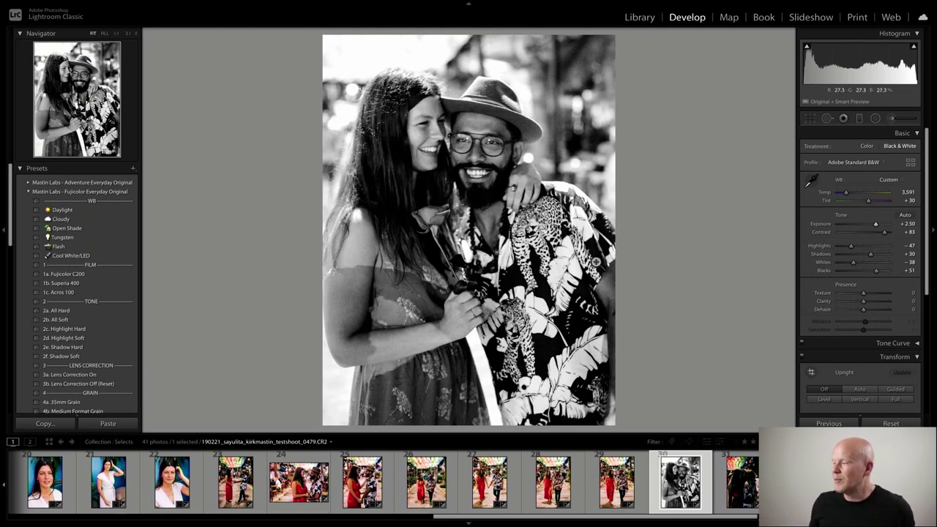
Apply the previous photo's settings to photo 31 of the couple kissing, and widen its crop with an angle of about -0.07.
left_click(743, 483)
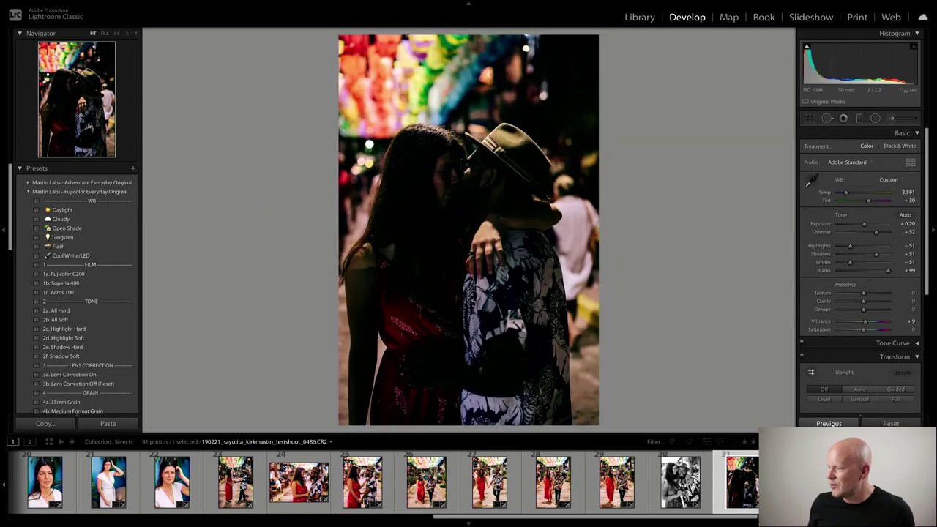
left_click(829, 423)
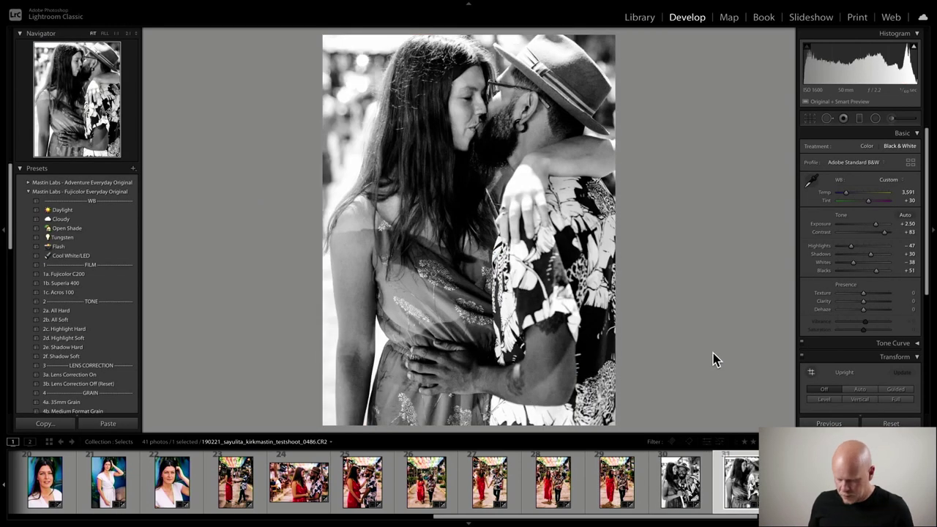
key("r")
left_click_drag(574, 89, 591, 71)
left_click_drag(611, 145, 659, 142)
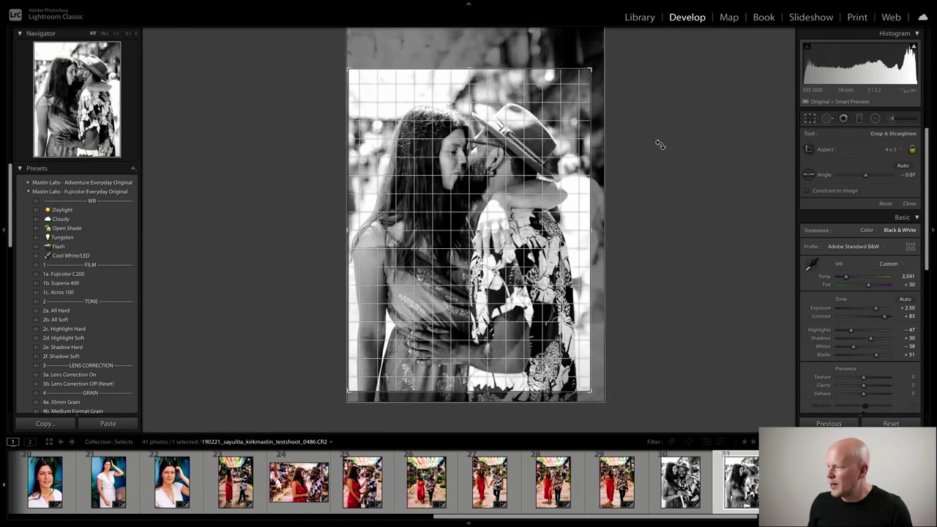
key("Return")
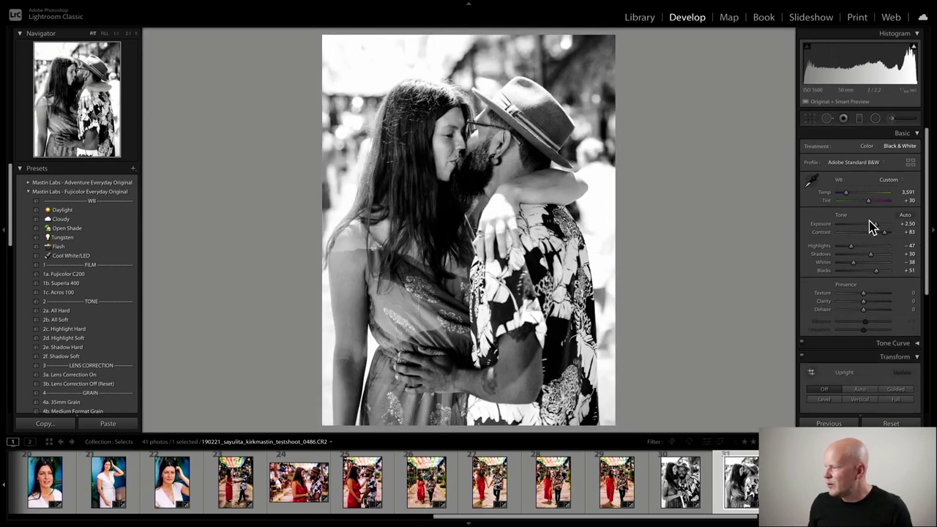
Set photo 31's exposure to +2.35 and apply its settings to the following photo of the couple facing each other.
left_click_drag(875, 224, 876, 229)
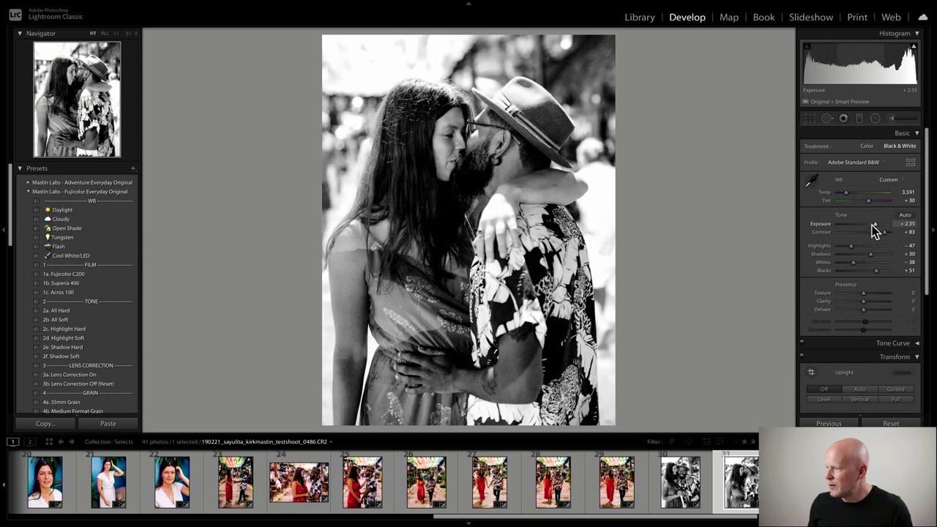
key("Right")
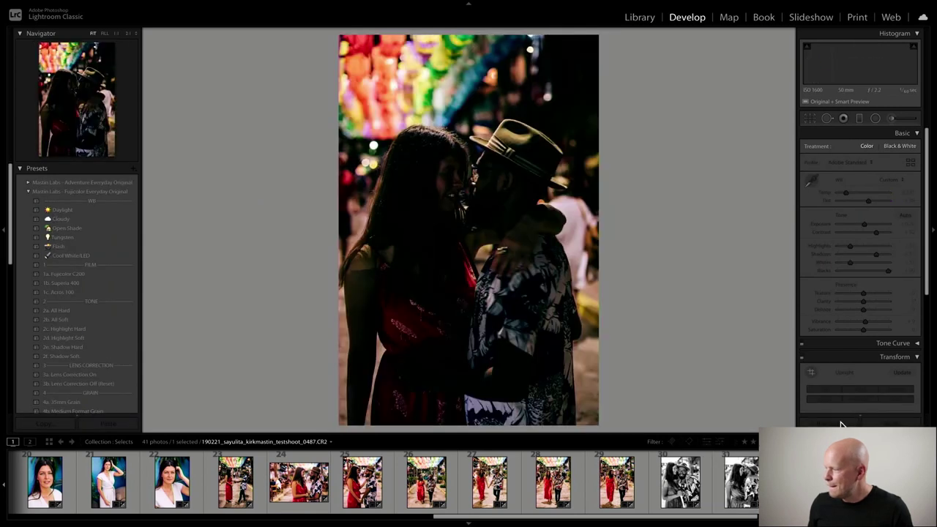
left_click(849, 422)
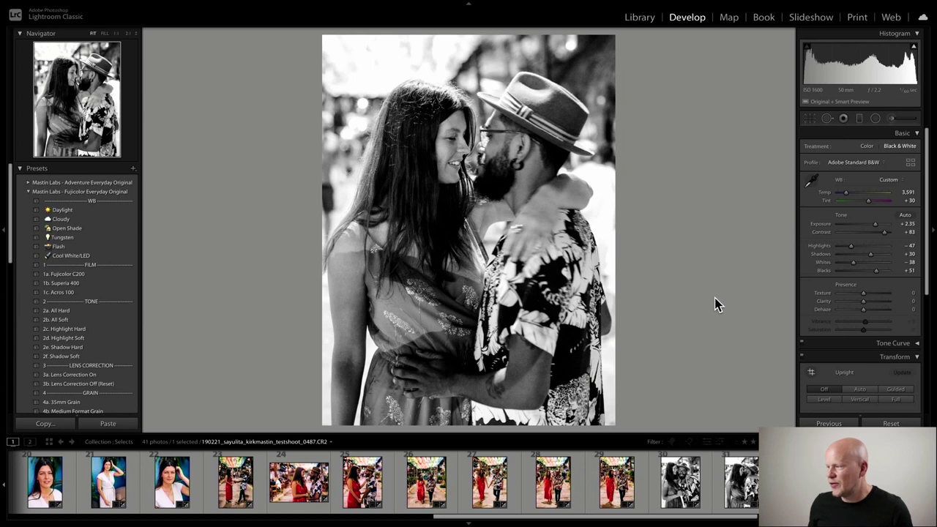
Compare the black-and-white photos, and examine the unedited night patio photos, including the pom-poms beside the hanging chair in photo 35.
left_click(674, 479)
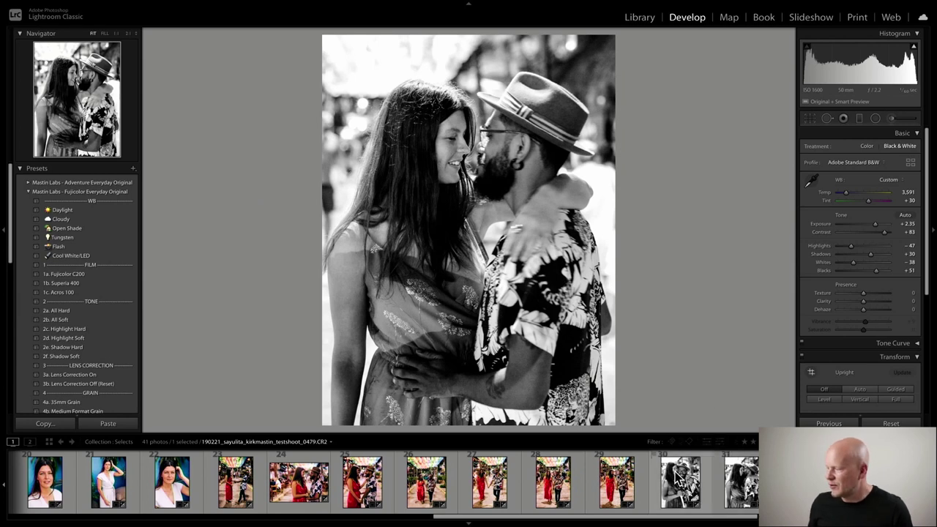
left_click(744, 487)
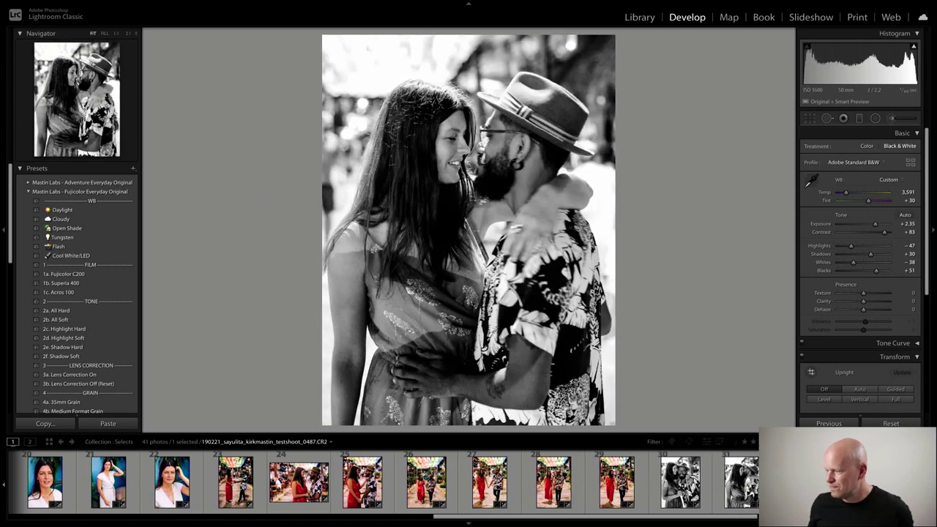
left_click_drag(722, 516, 881, 516)
left_click(389, 482)
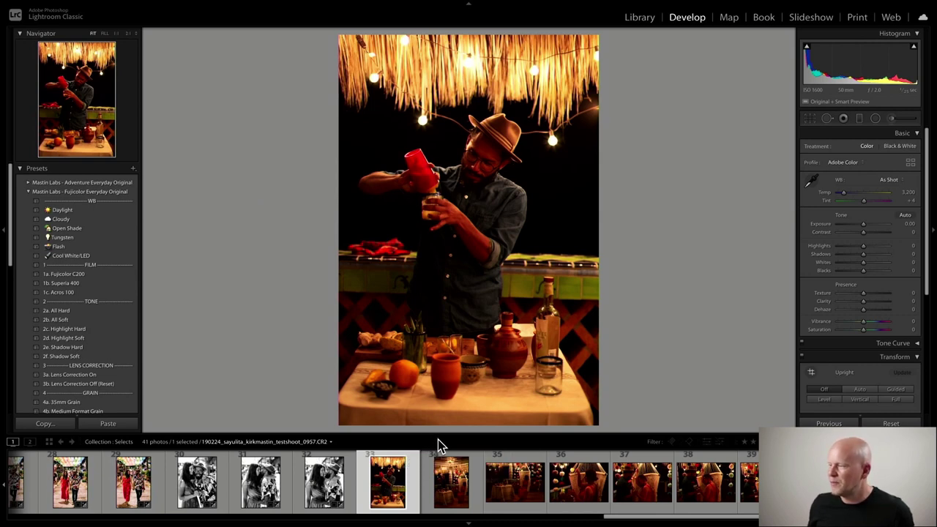
left_click(454, 489)
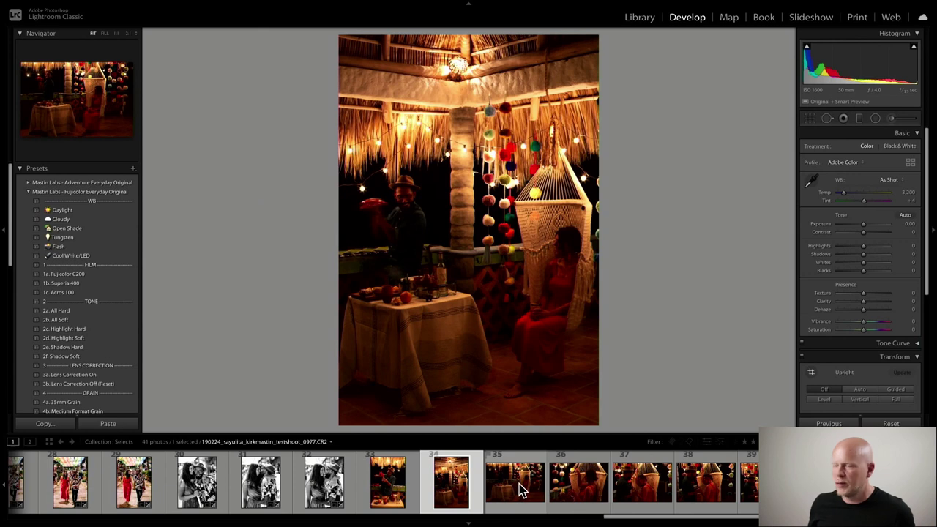
left_click(521, 489)
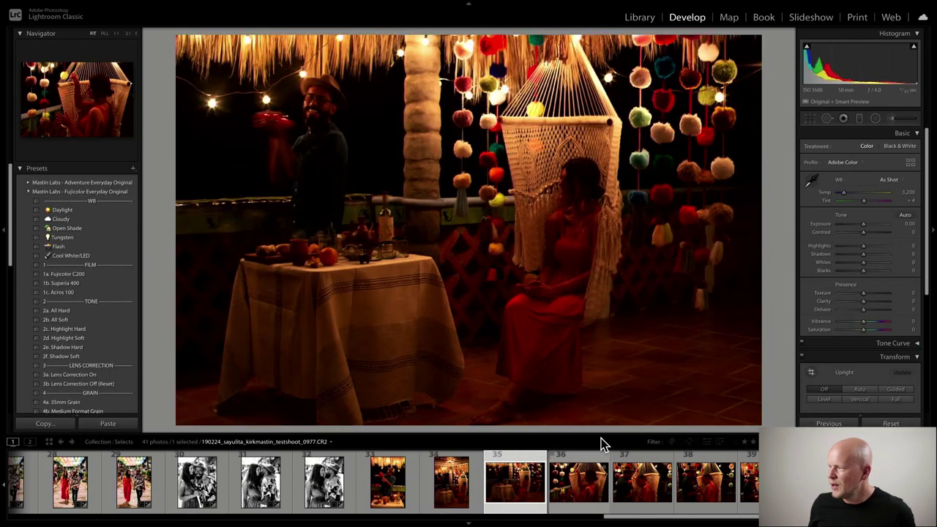
left_click(650, 100)
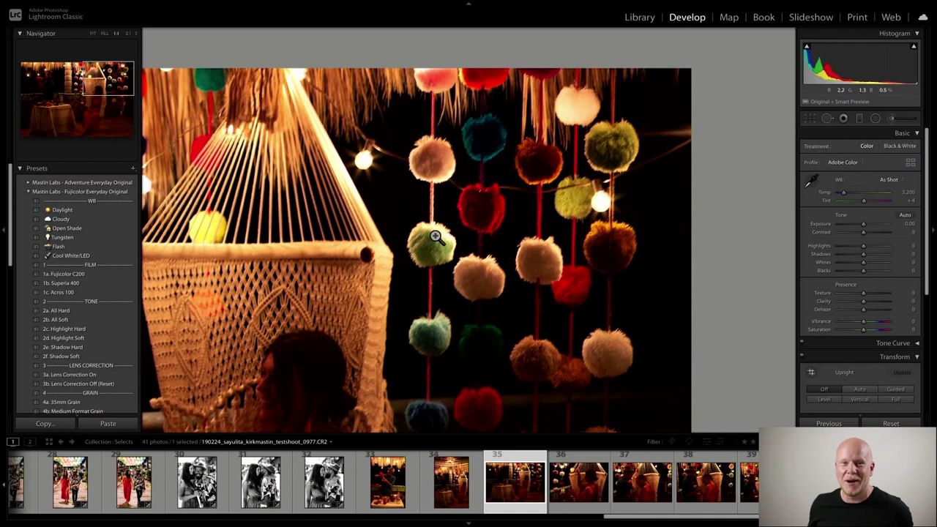
left_click(330, 258)
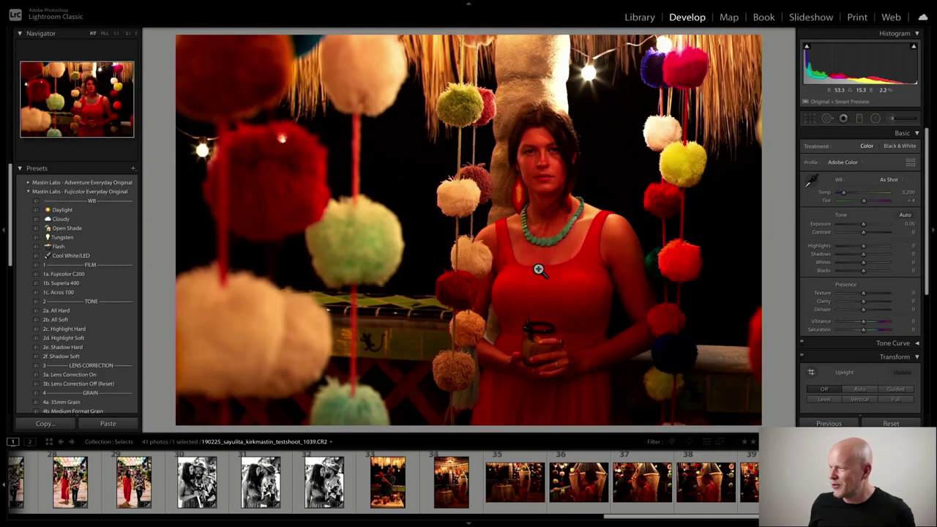
Apply the 1a. Fujicolor C200 preset to photo 33 of the man pouring a drink, and set its exposure to +0.60.
left_click(388, 482)
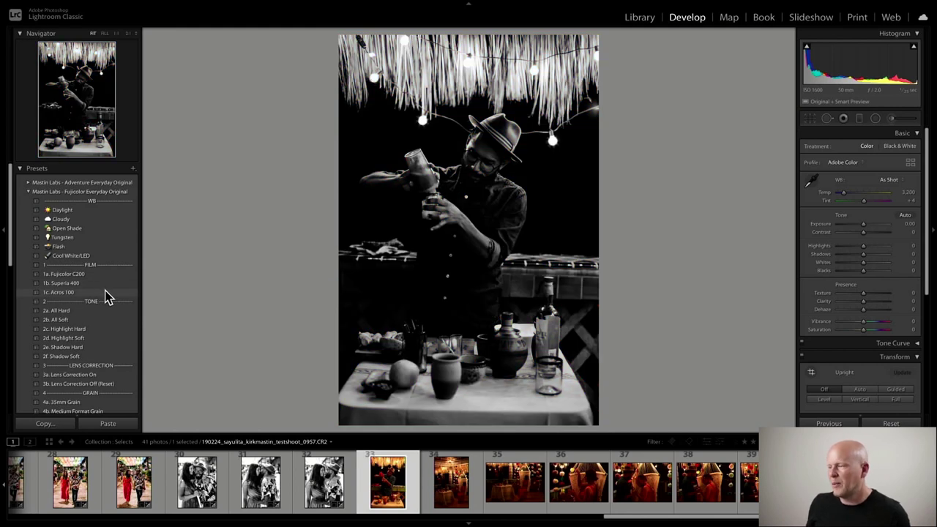
left_click(95, 274)
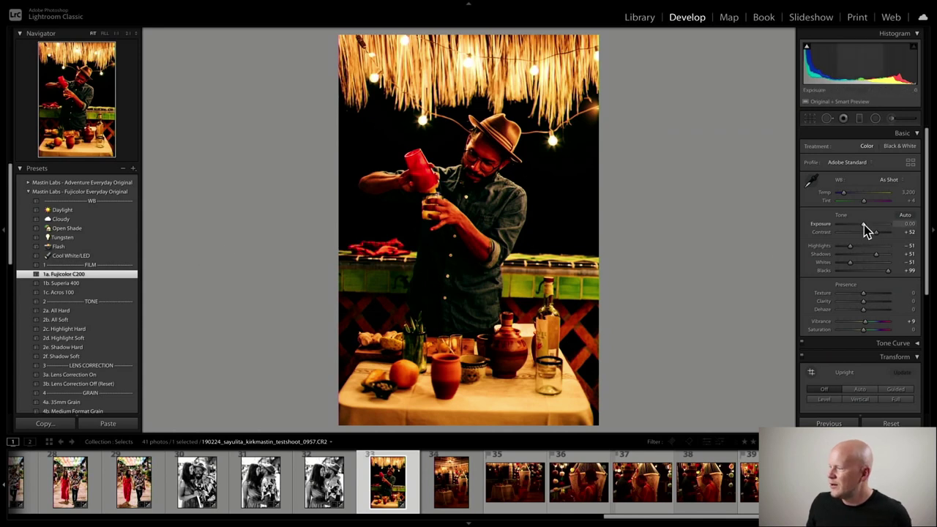
left_click_drag(864, 224, 867, 225)
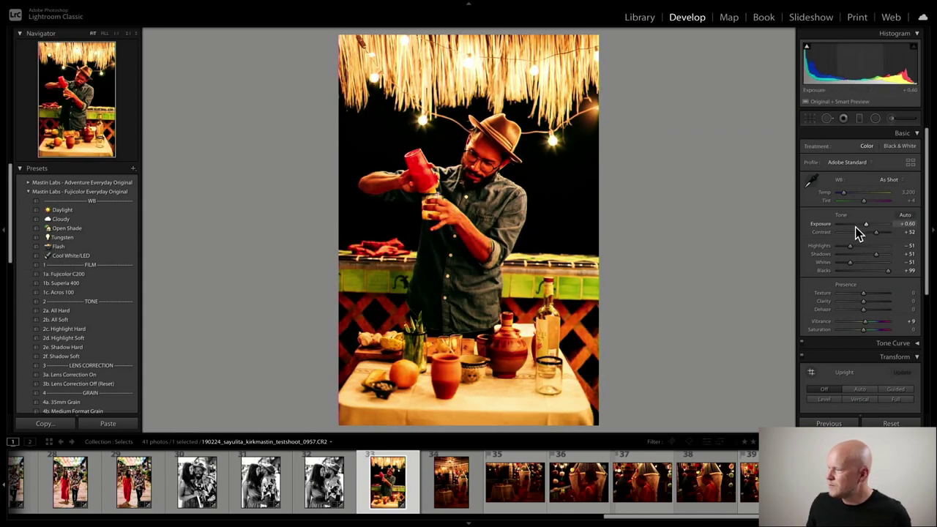
Set photo 33's white balance to a temperature of 2,884 and a tint of +8, checking the colors up close.
left_click_drag(844, 194, 843, 193)
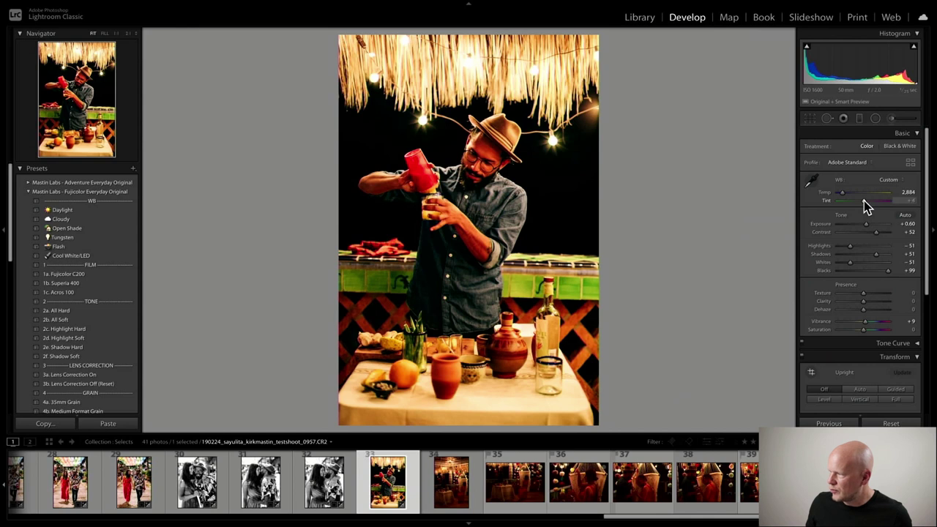
scroll(865, 201, "up", 5)
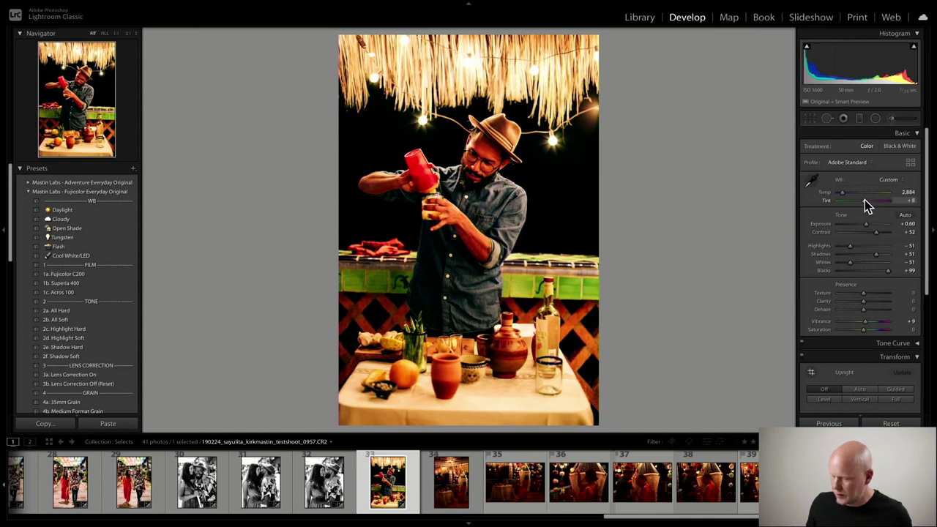
key("ctrl+z")
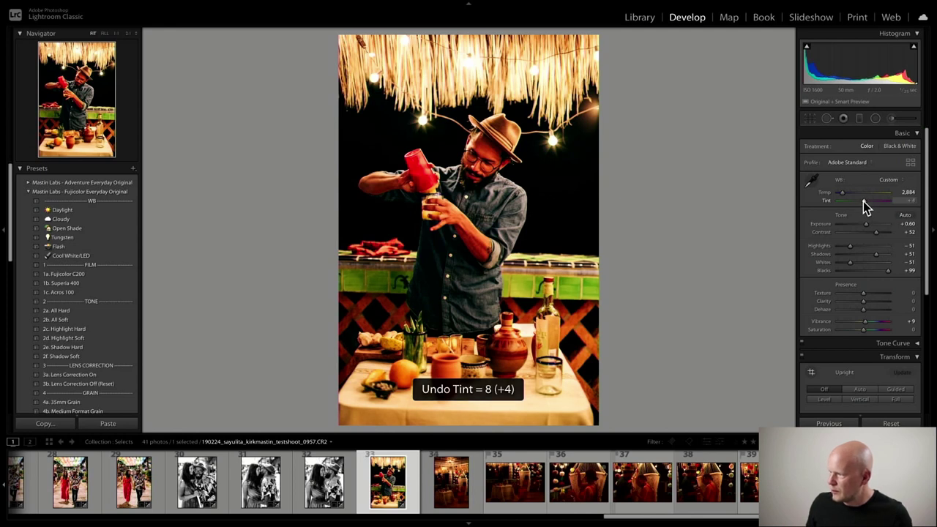
scroll(863, 201, "up", 7)
left_click(521, 271)
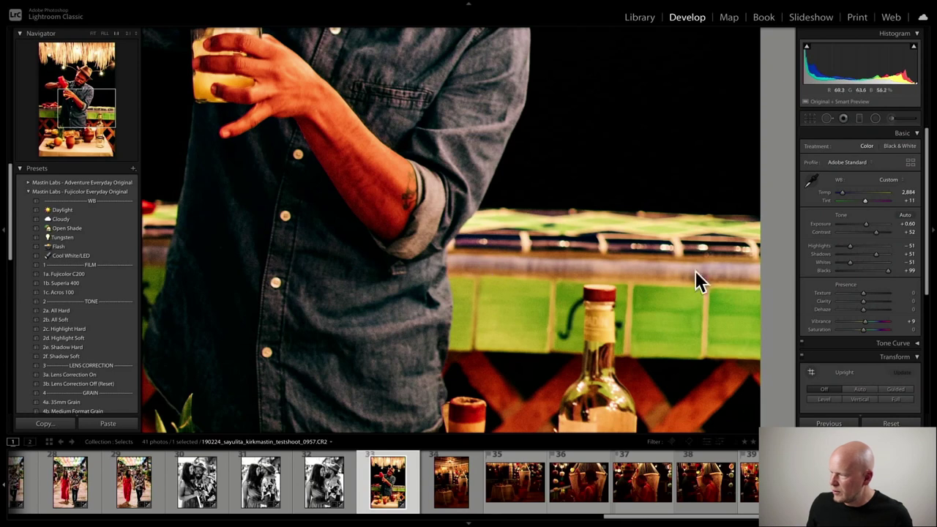
left_click(506, 266)
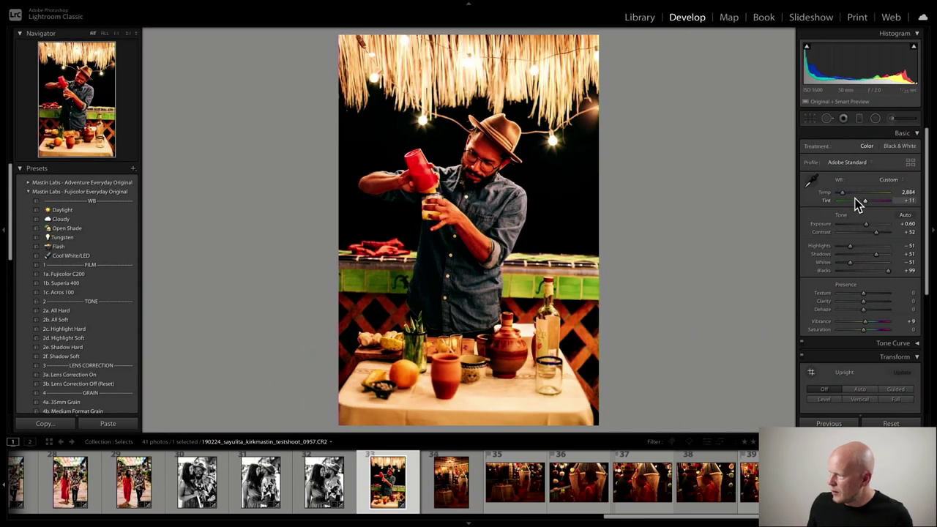
left_click_drag(866, 200, 865, 200)
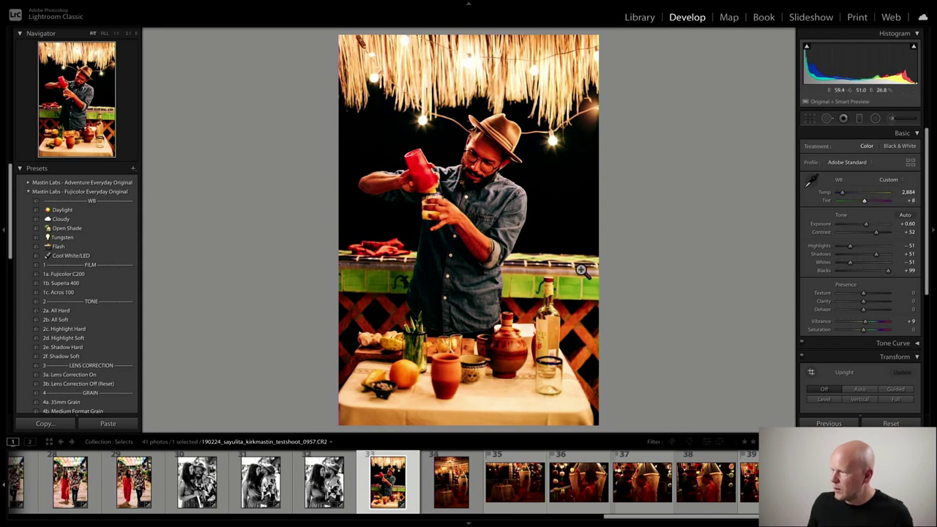
Apply the Auto Upright correction to photo 33 of the man pouring a drink.
scroll(883, 296, "down", 2)
scroll(879, 292, "down", 2)
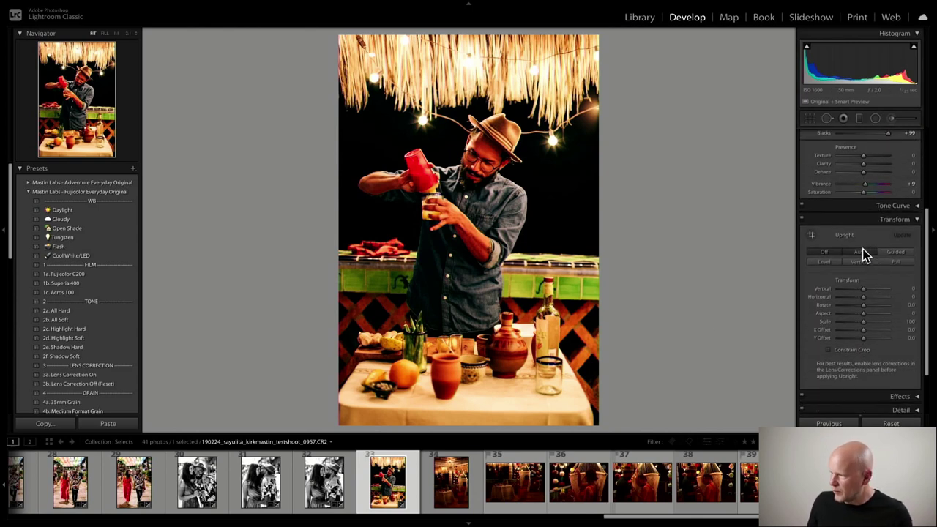
left_click(864, 253)
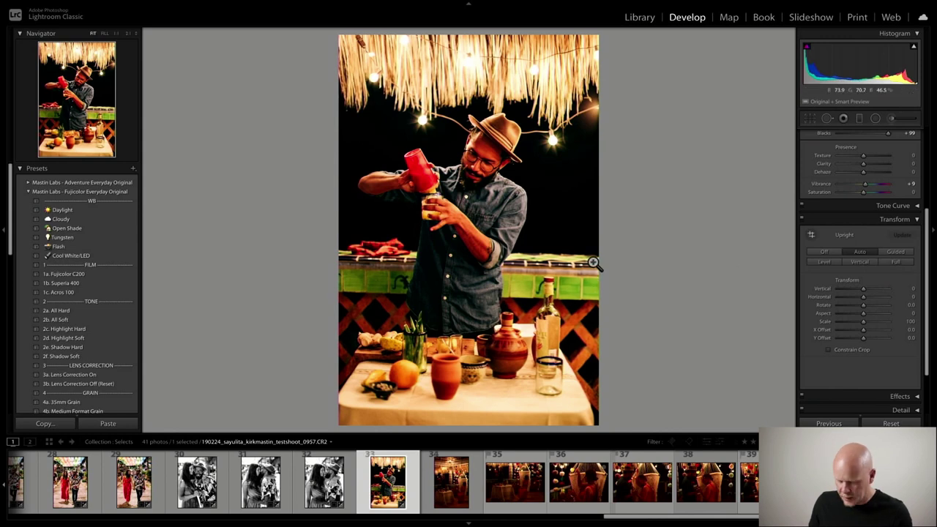
Straighten photo 33 to a crop angle of -1.67 and trim the frame's edges slightly.
key("r")
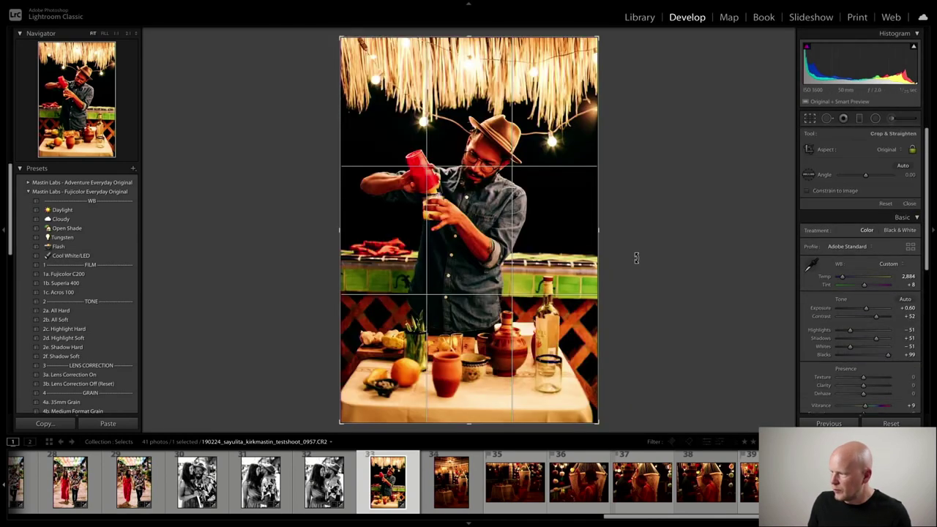
left_click_drag(637, 255, 644, 260)
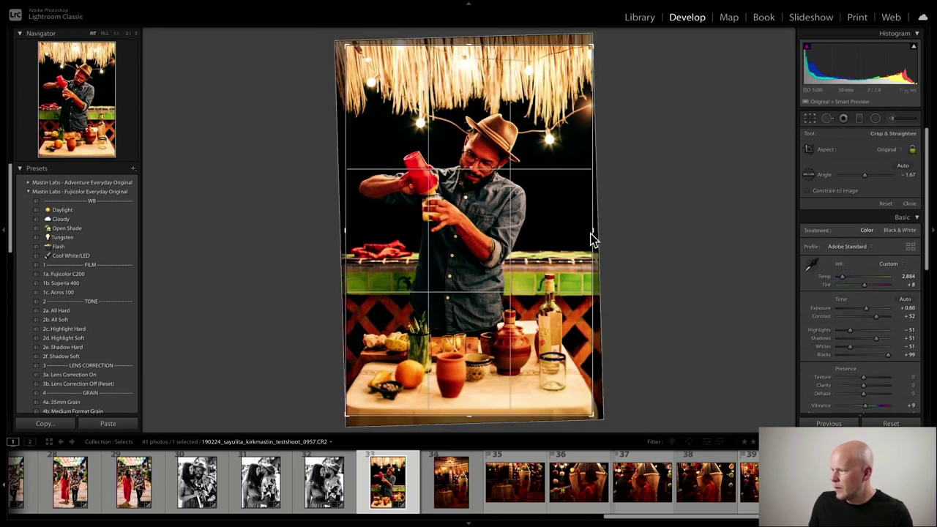
left_click_drag(593, 231, 594, 234)
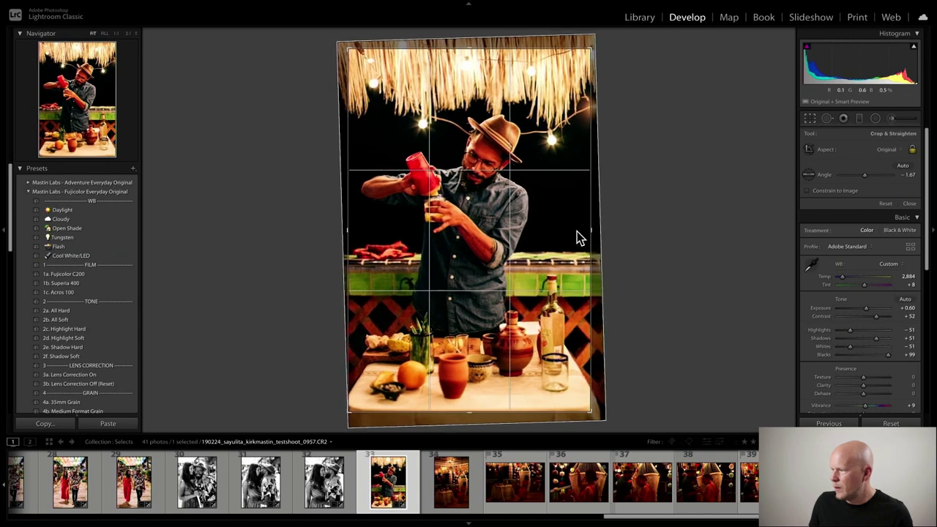
key("Return")
key("r")
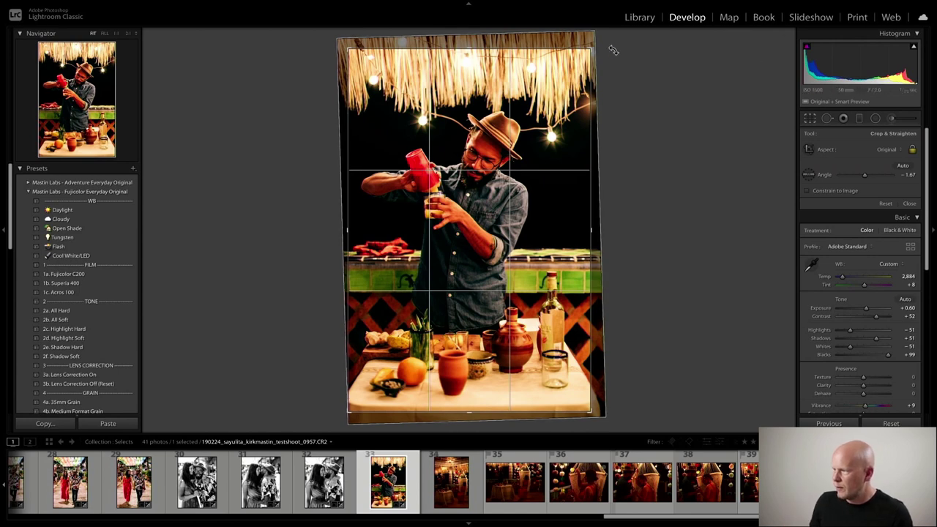
key("r")
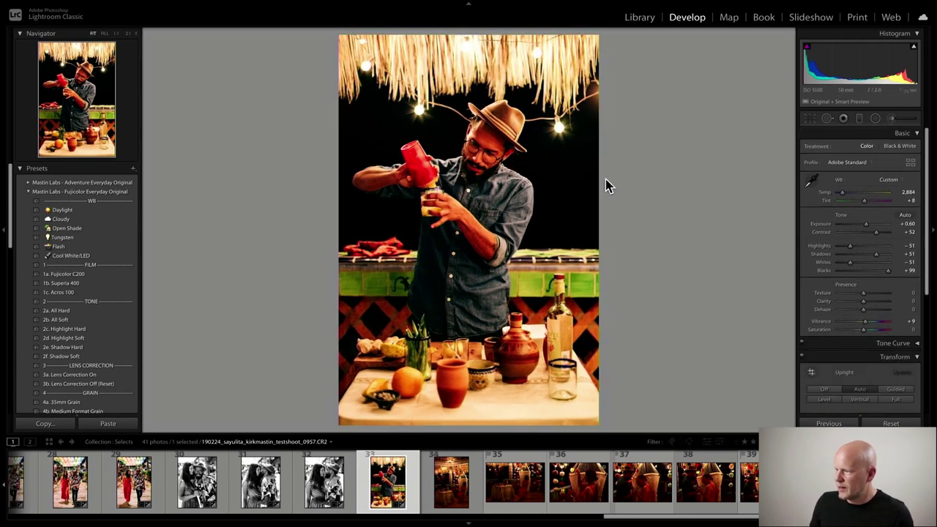
Tighten photo 33's crop around the man and the table, trimming more of the thatched roof and keeping the original aspect ratio.
key("r")
mouse_move(583, 79)
left_mouse_down()
mouse_move(591, 52)
mouse_move(576, 63)
left_mouse_up()
left_click_drag(476, 97, 479, 104)
key("Return")
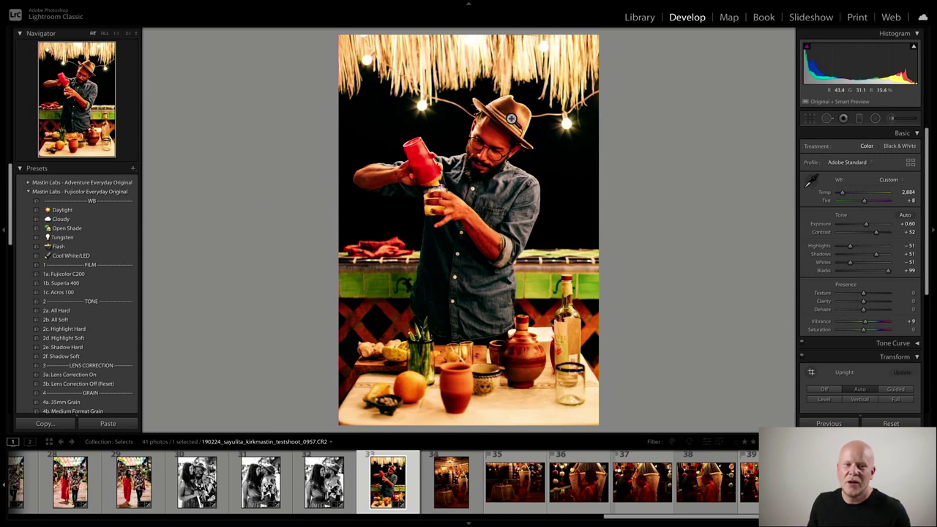
key("r")
left_click_drag(593, 52, 587, 60)
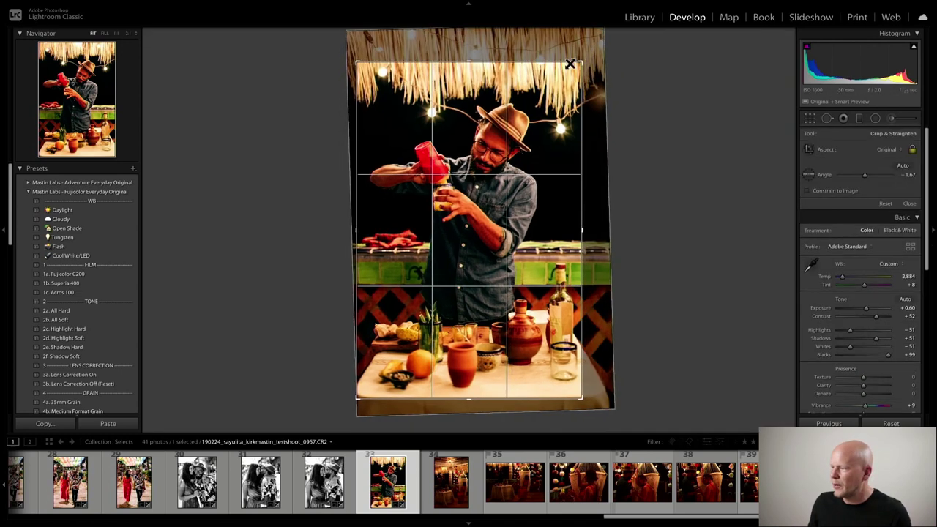
key("Return")
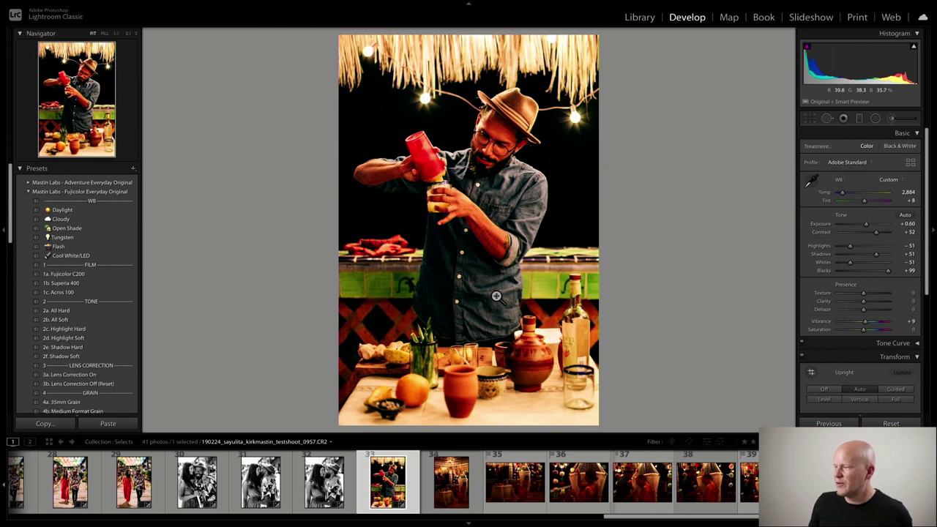
Compare photo 33 before and after editing, and examine the man's hands and denim shirt up close.
key("y")
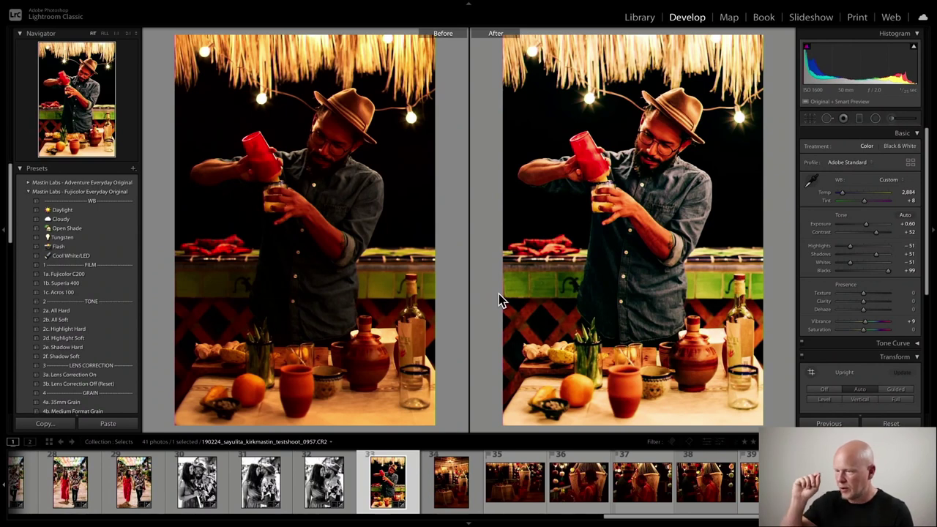
key("y")
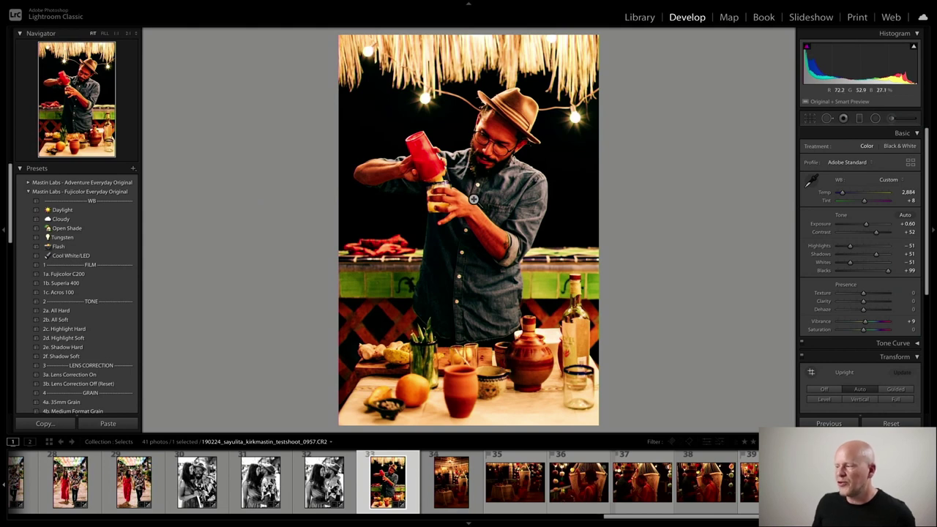
left_click(476, 216)
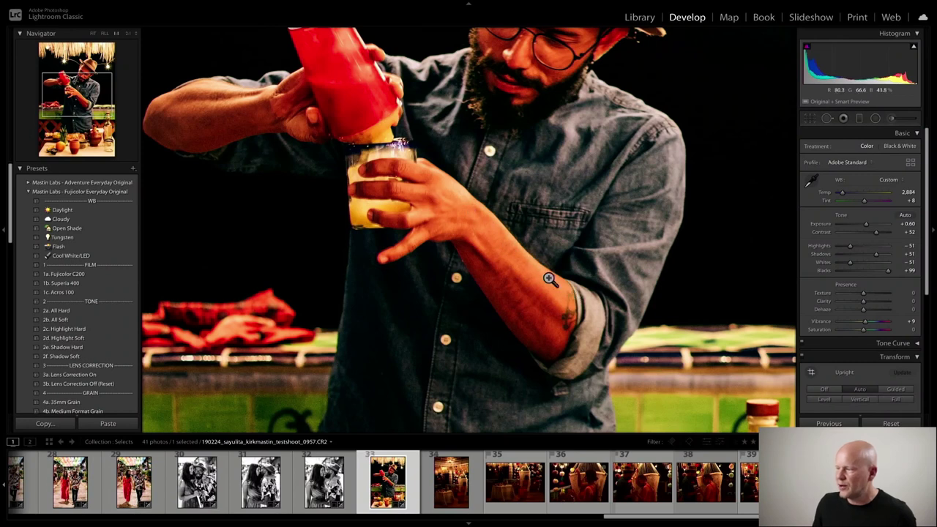
left_click(451, 197)
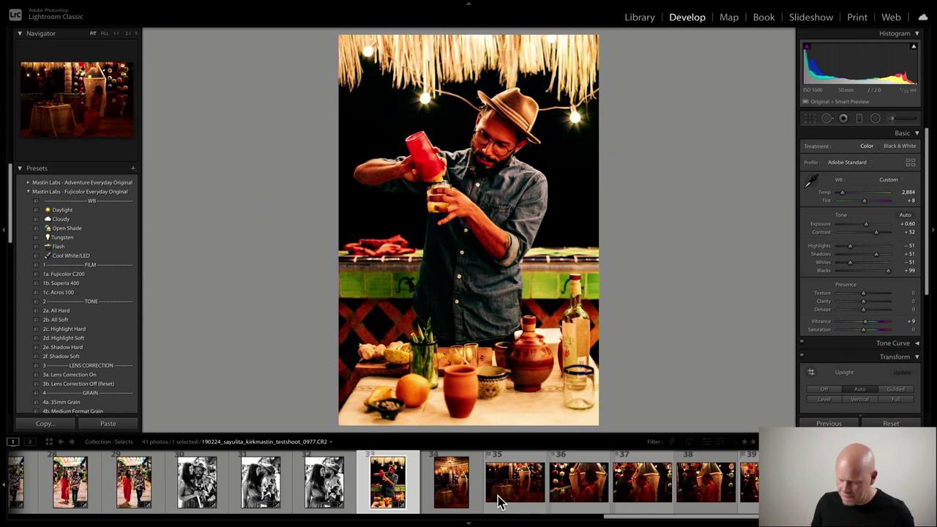
Synchronize photo 33's settings to the eight night photos that follow it, leaving out Crop and Transform.
left_click(896, 482, "shift")
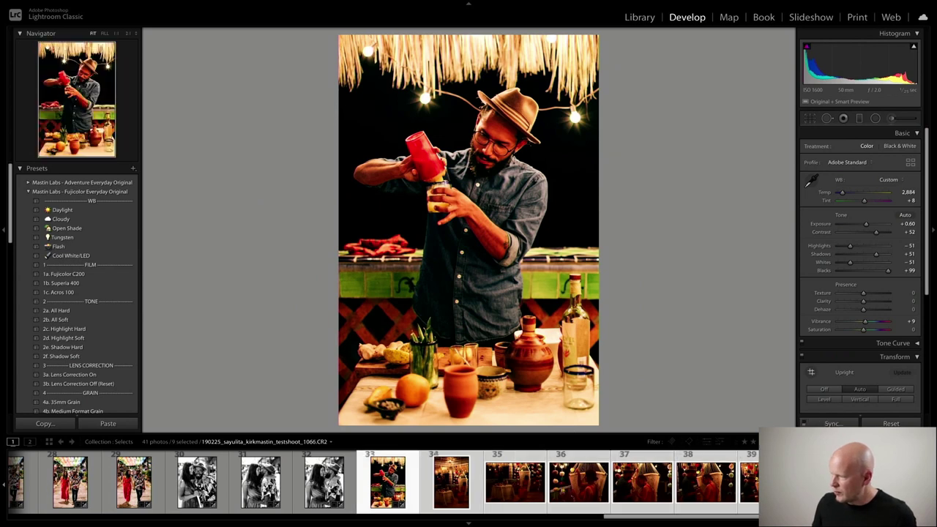
left_click(830, 423)
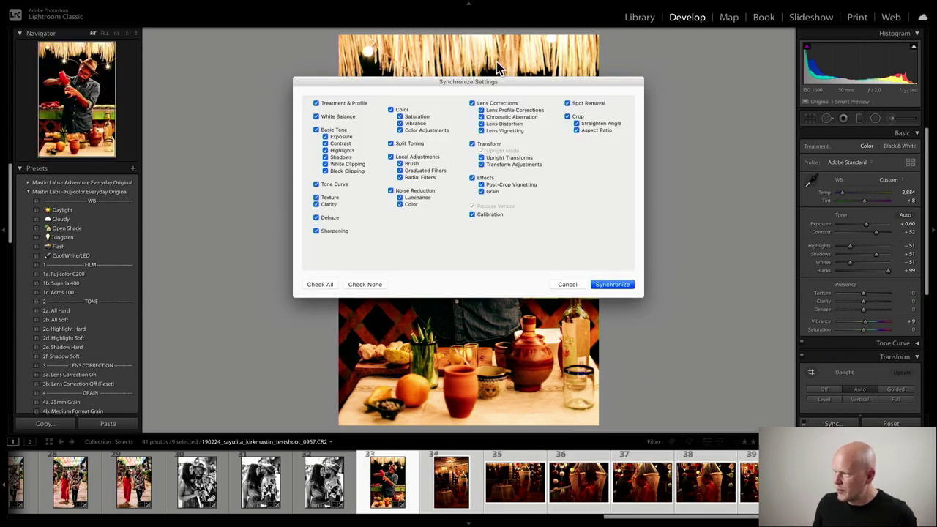
left_click(568, 117)
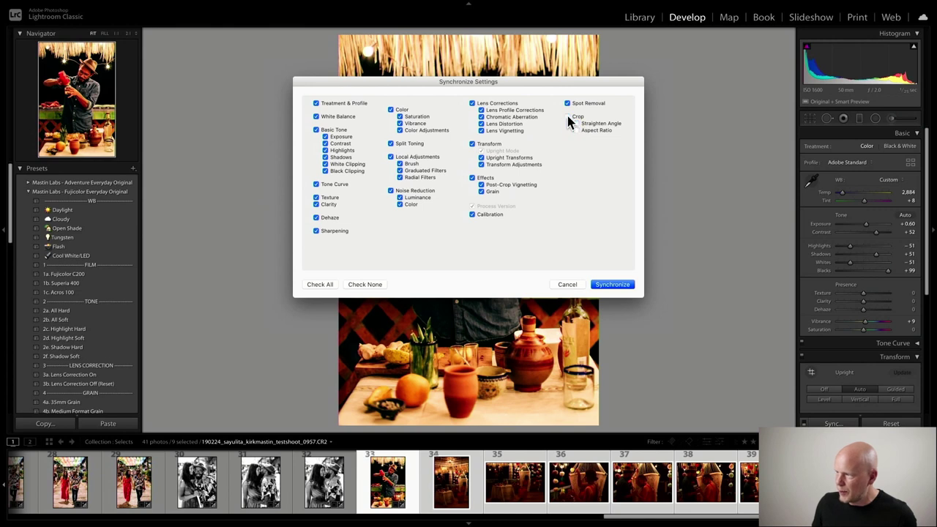
left_click(472, 144)
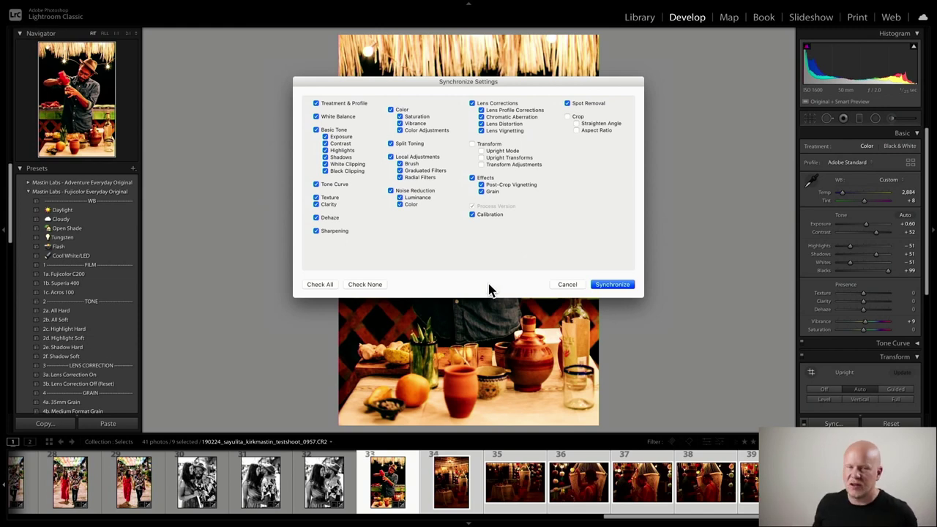
left_click(602, 285)
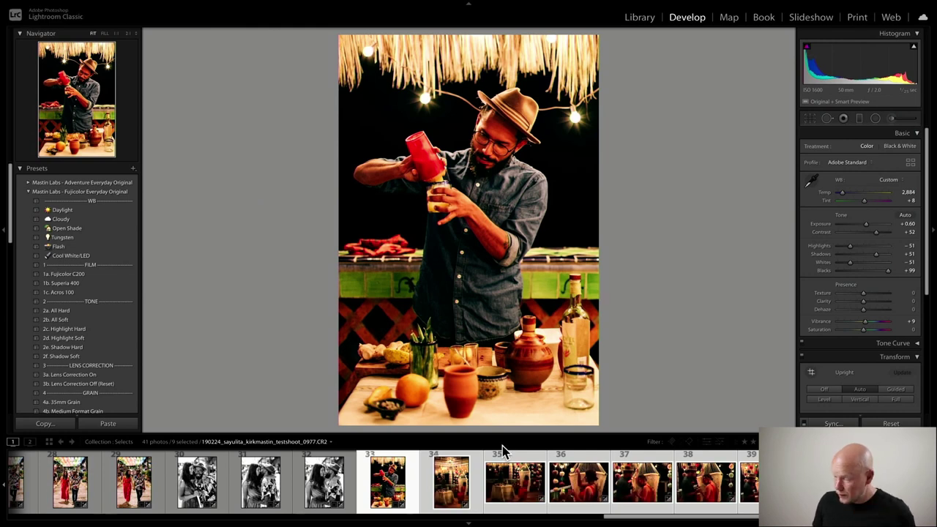
Apply the 3a. Lens Correction On preset to photo 34 and synchronize its settings to the remaining night photos.
left_click(443, 489)
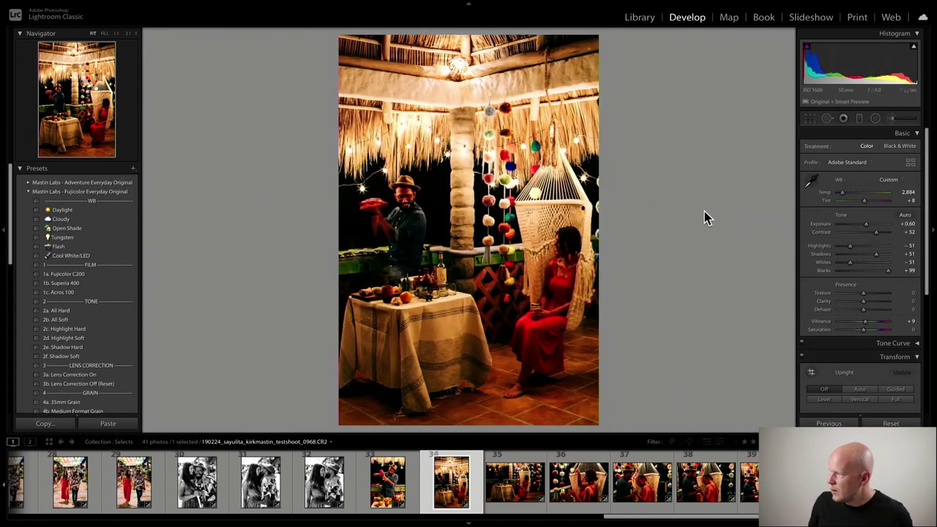
left_click(132, 373)
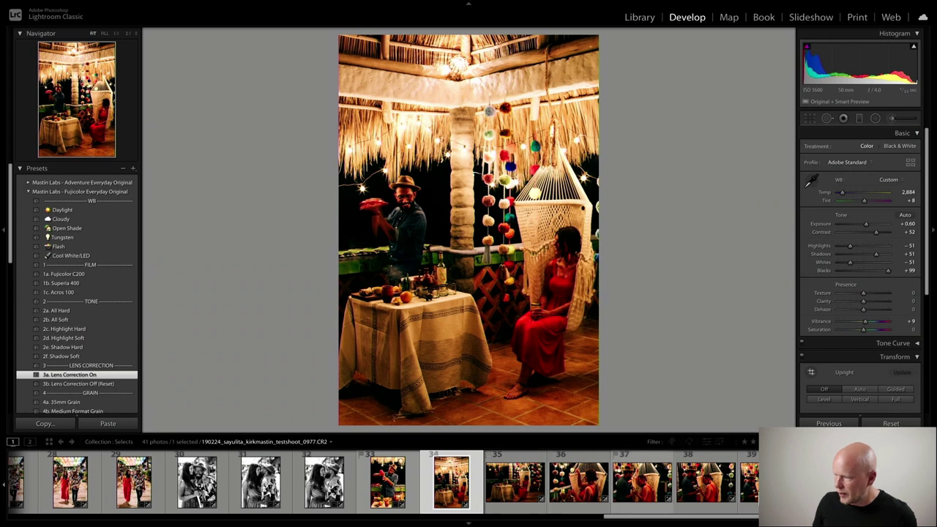
left_click(897, 482, "shift")
left_click(833, 424)
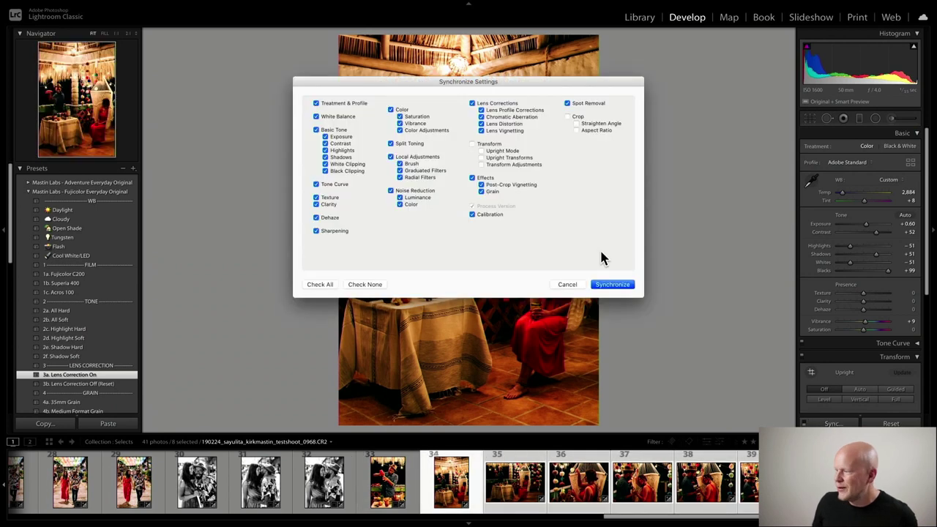
left_click(606, 288)
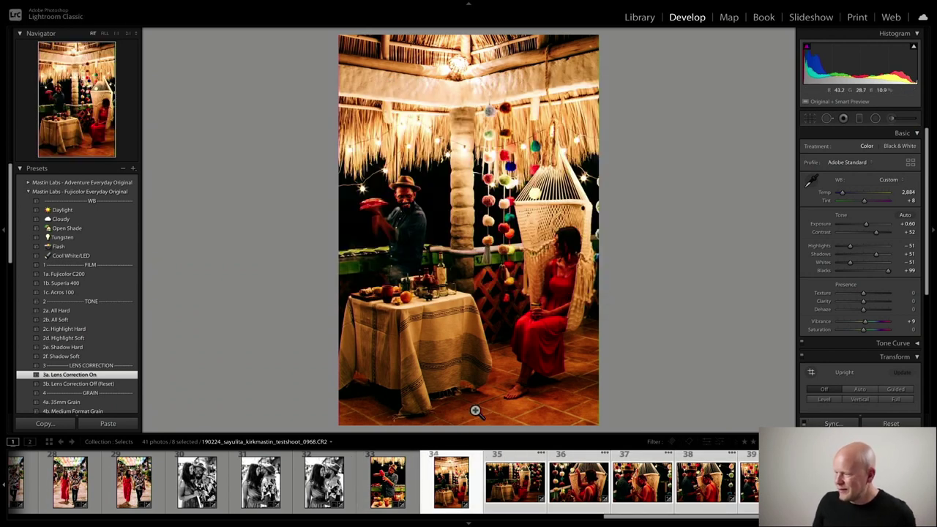
With only photo 34 selected, set its exposure to +1.00 and its white balance temperature to 2,738.
key("super+d")
left_click(450, 461)
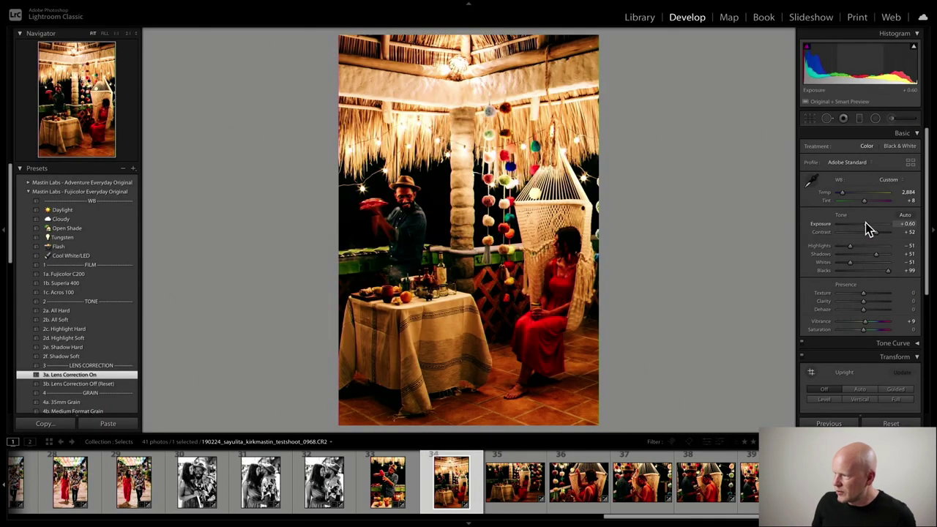
left_click_drag(865, 223, 867, 224)
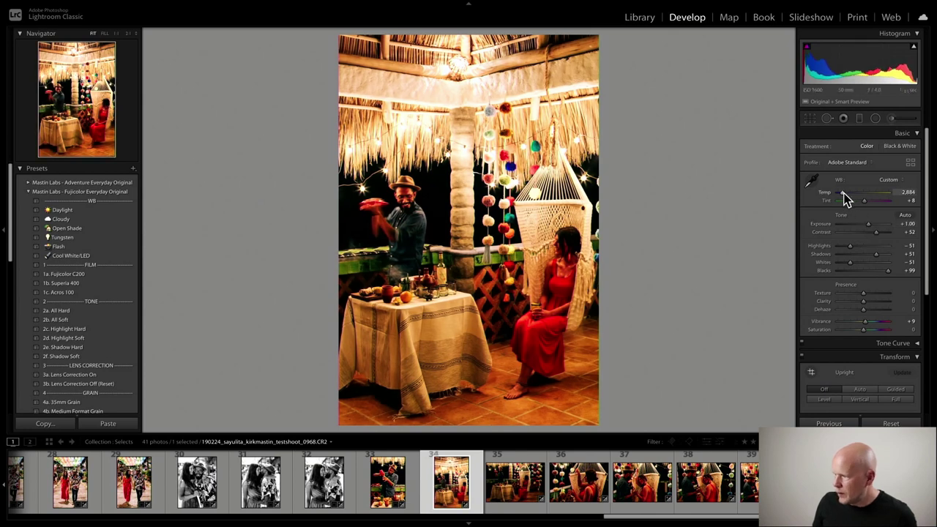
left_click_drag(844, 193, 843, 193)
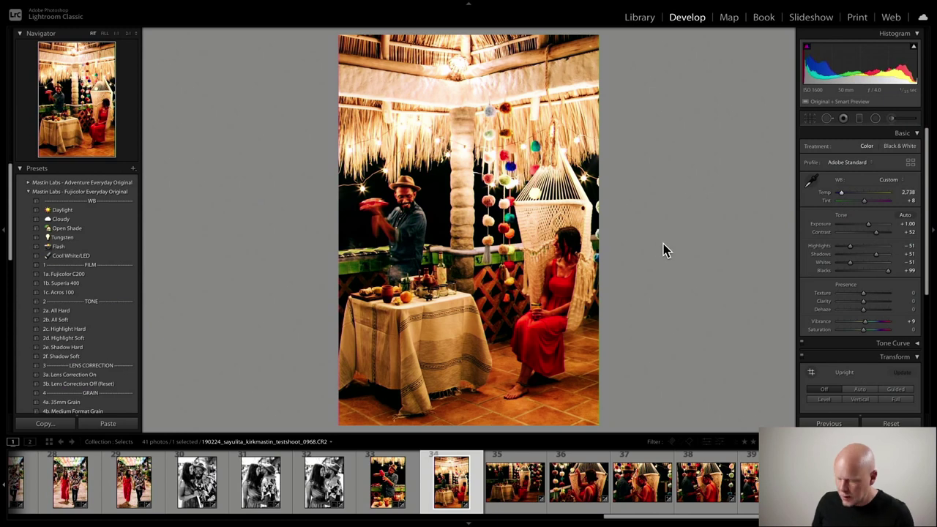
Straighten photo 34 of the patio scene to a crop angle of -0.87.
key("r")
left_click_drag(664, 240, 663, 237)
key("Return")
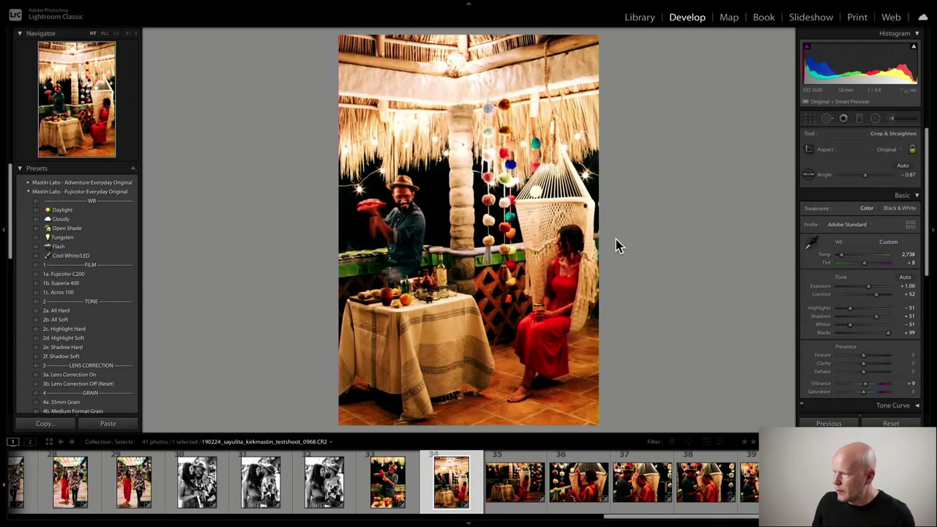
key("r")
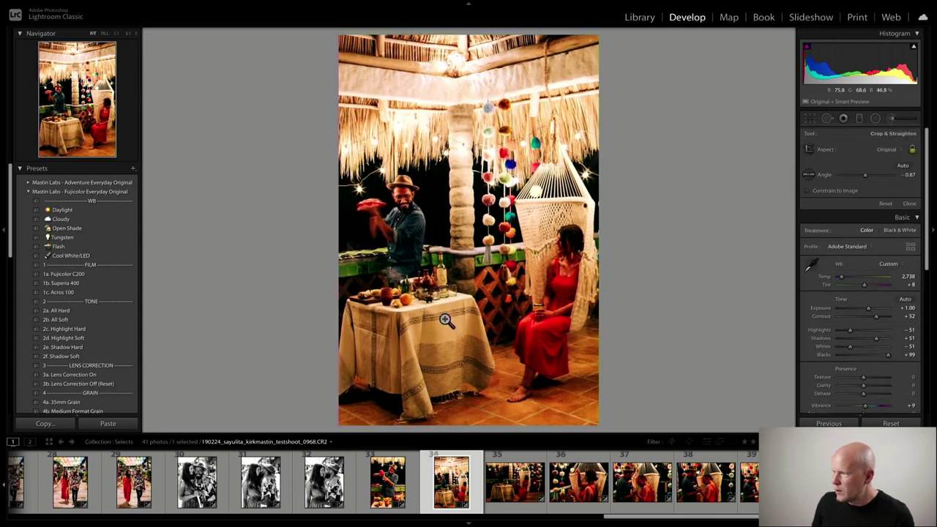
key("r")
Try to apply photo 34's settings to photo 35 of the couple beside the hanging chair, and undo the paste.
left_click(516, 484)
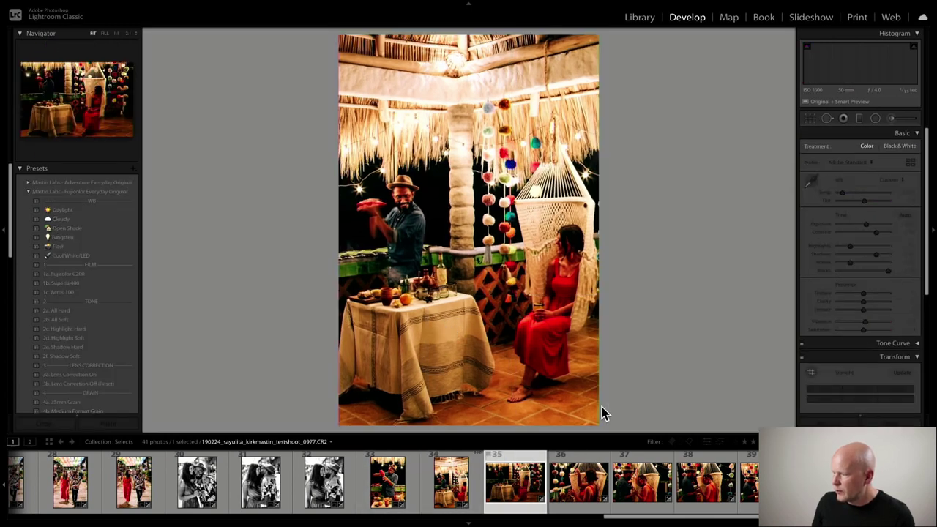
left_click(839, 424)
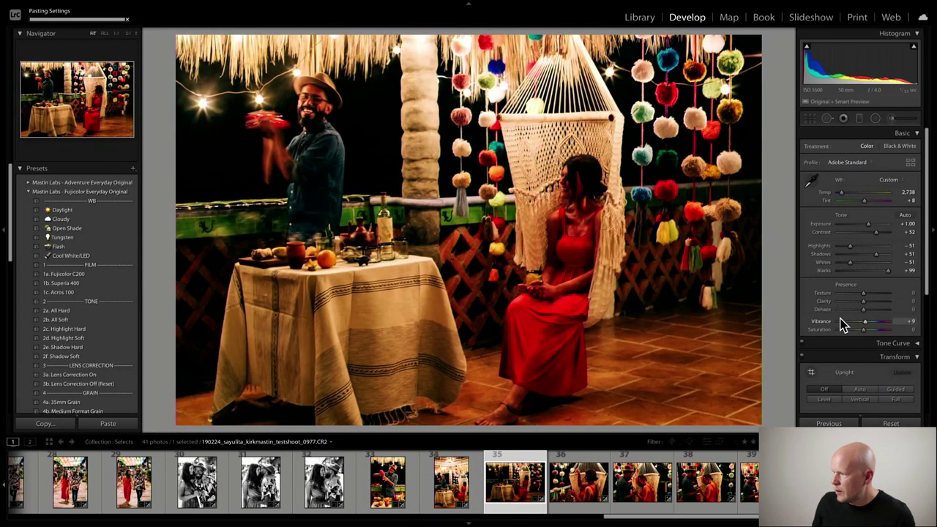
key("ctrl+z")
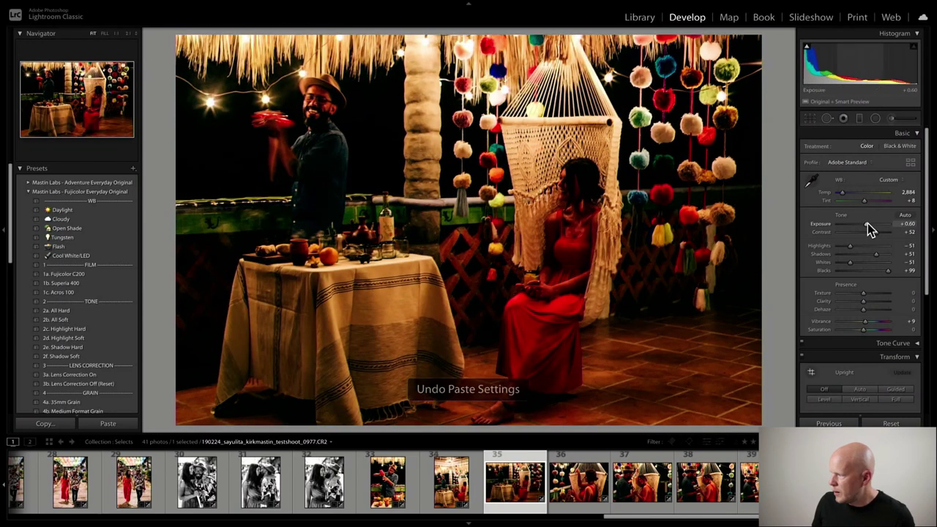
Set photo 35's exposure to +1.45 and cool its white balance to a temperature of 2,408.
left_click_drag(869, 224, 872, 226)
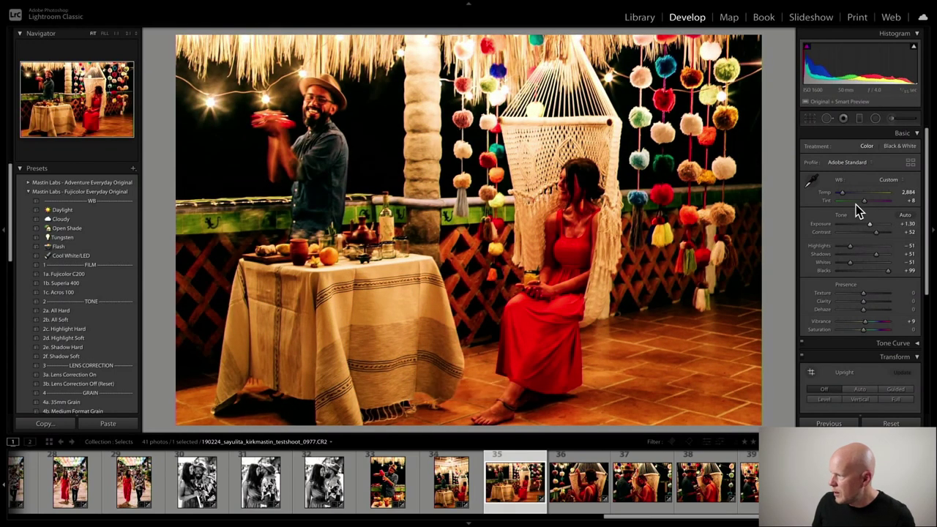
left_click_drag(845, 195, 844, 194)
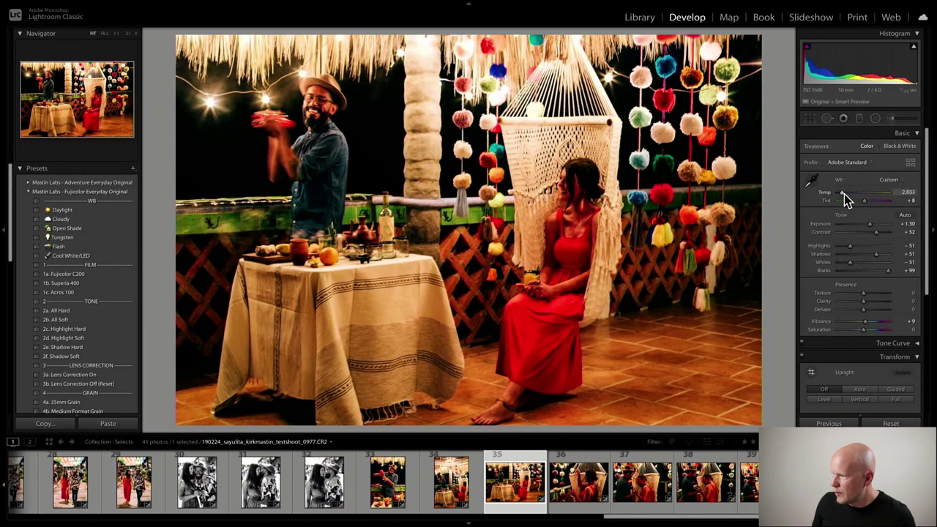
left_click_drag(869, 229, 872, 228)
left_click_drag(844, 194, 843, 194)
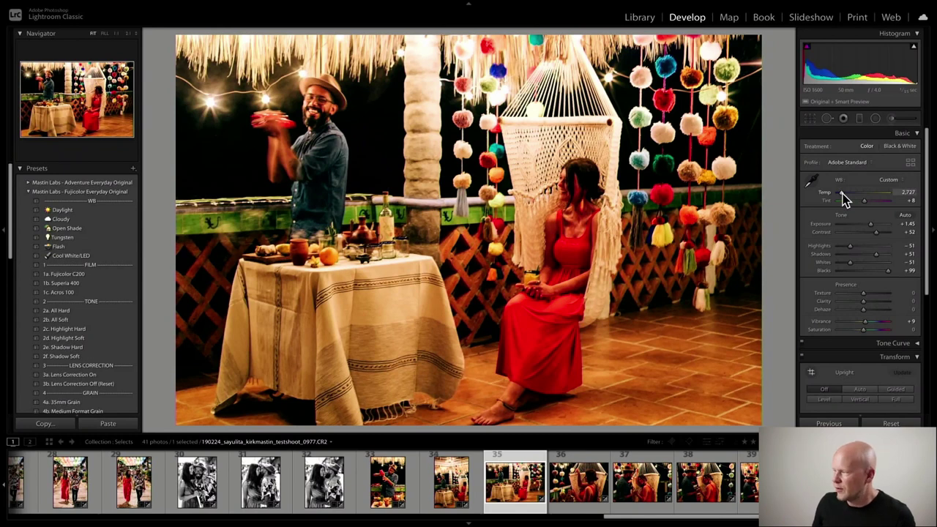
left_click_drag(843, 194, 843, 193)
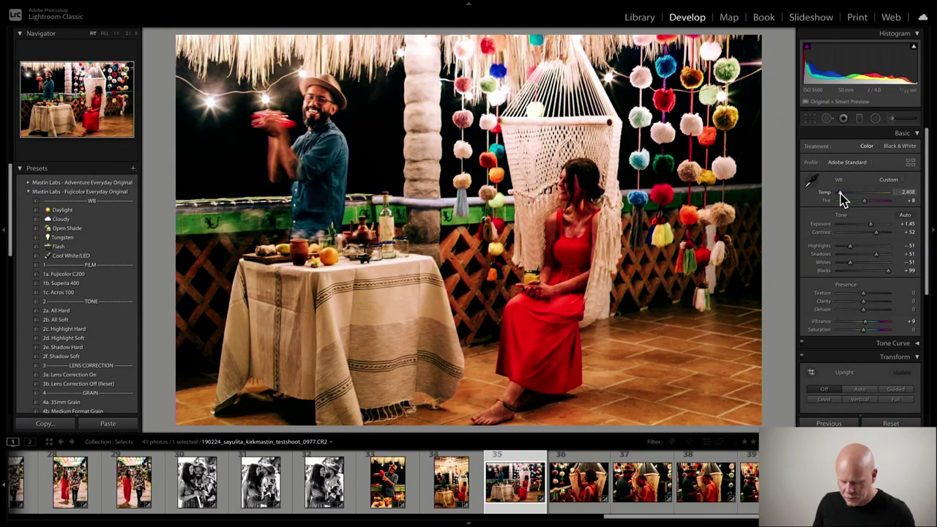
key("ctrl+z")
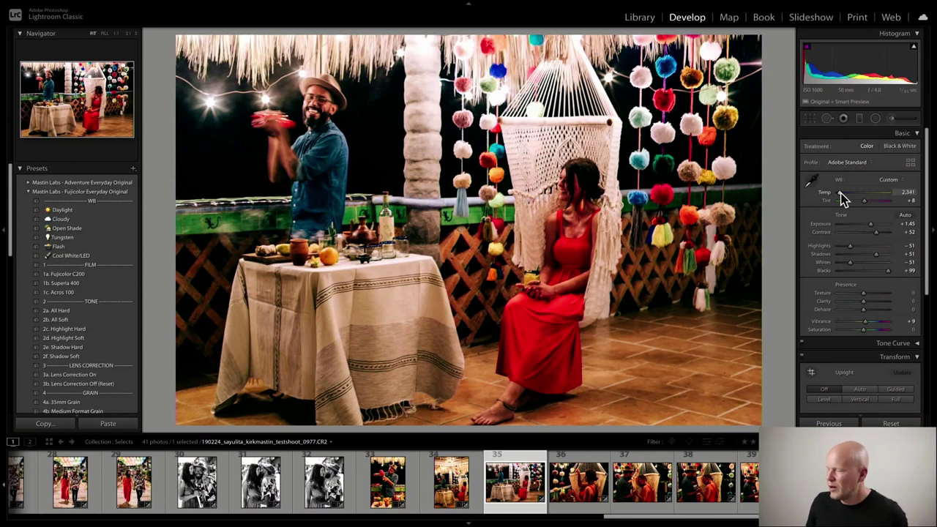
left_click_drag(841, 192, 850, 193)
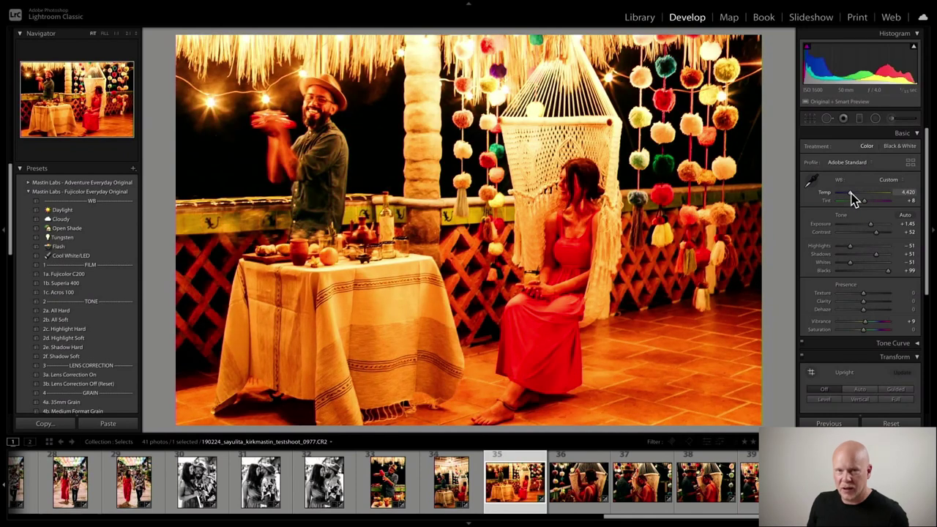
key("super+z")
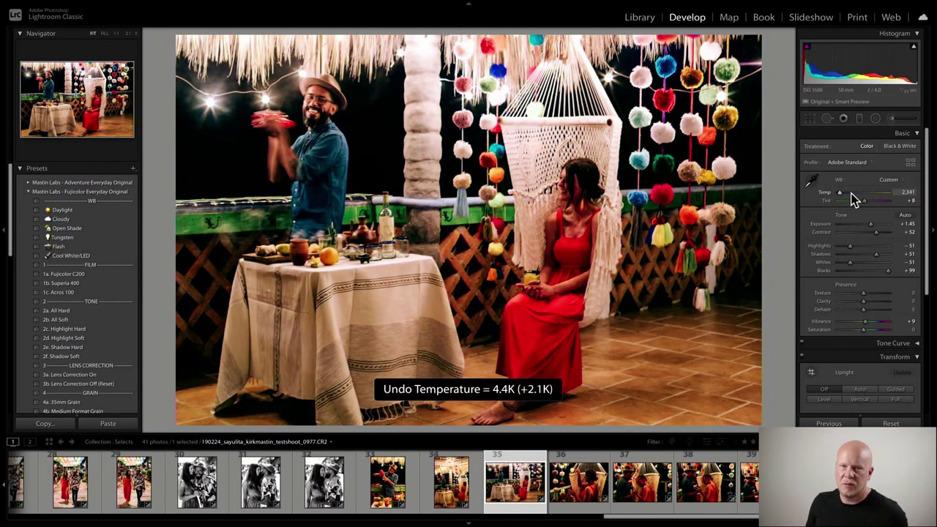
key("super+z")
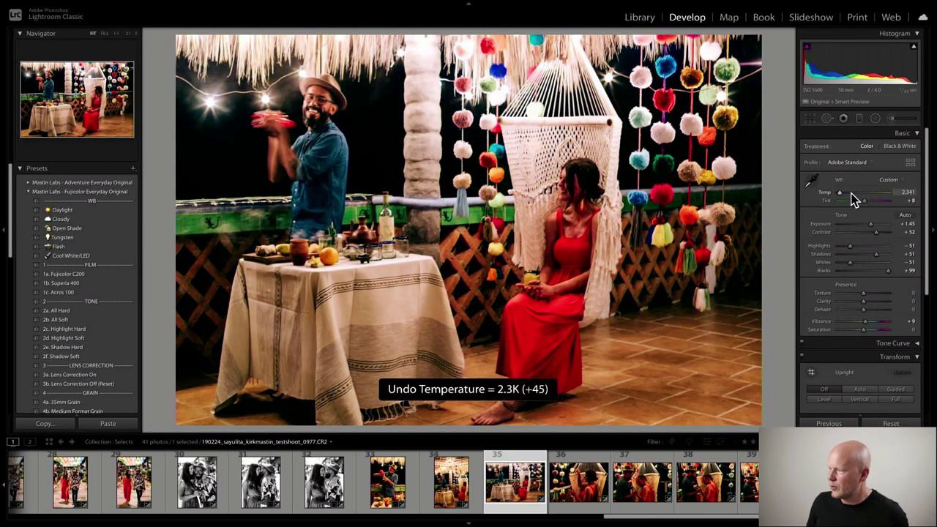
key("super+z")
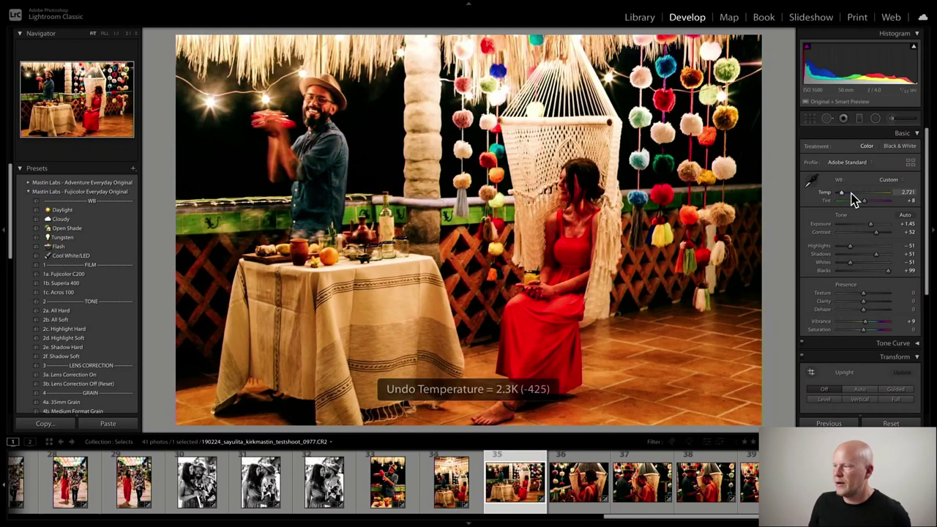
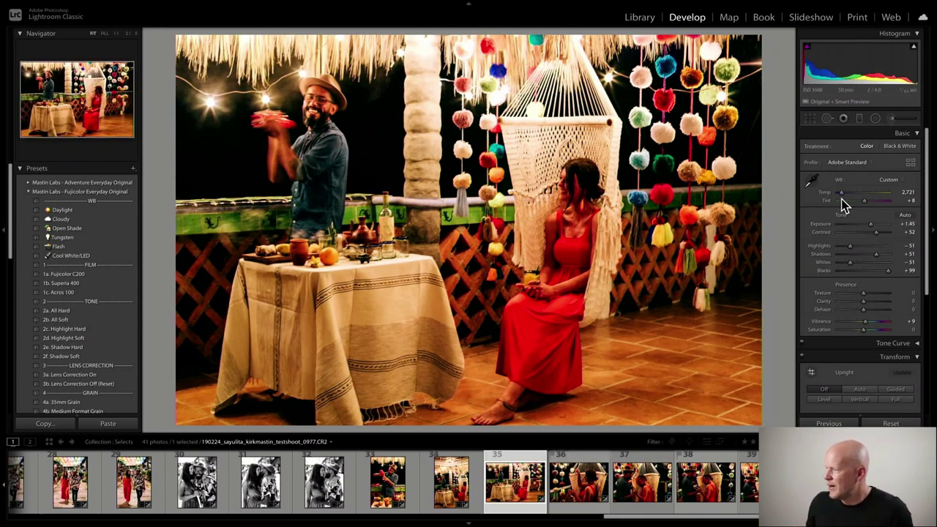
Set photo 35's white balance temperature to 2,630.
left_click_drag(842, 195, 841, 195)
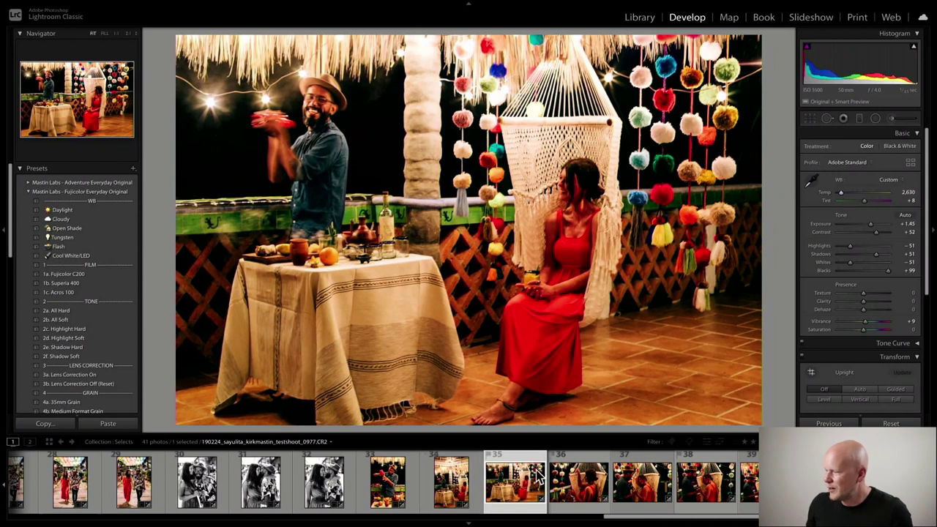
Apply photo 35's settings to photo 36 of the woman in the hanging chair, with exposure at +1.15 and temperature at 2,876.
key("Right")
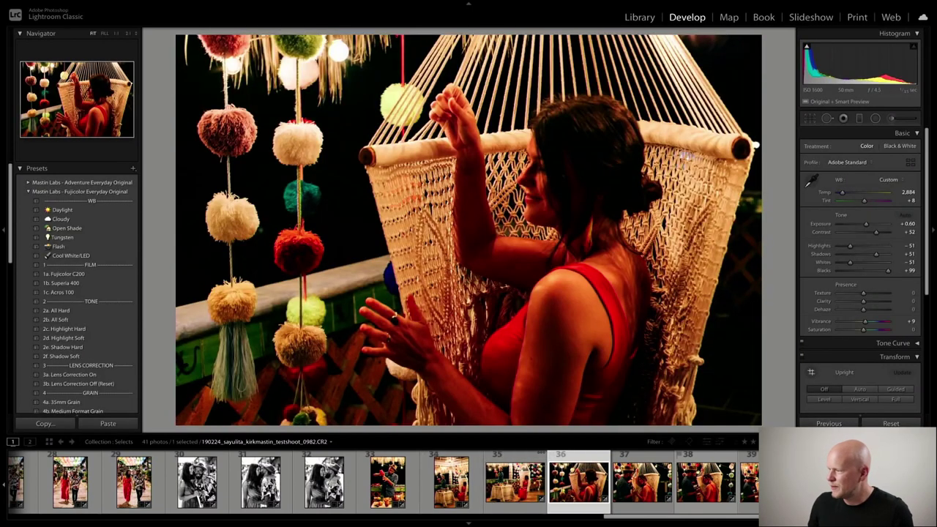
key("ctrl+alt+v")
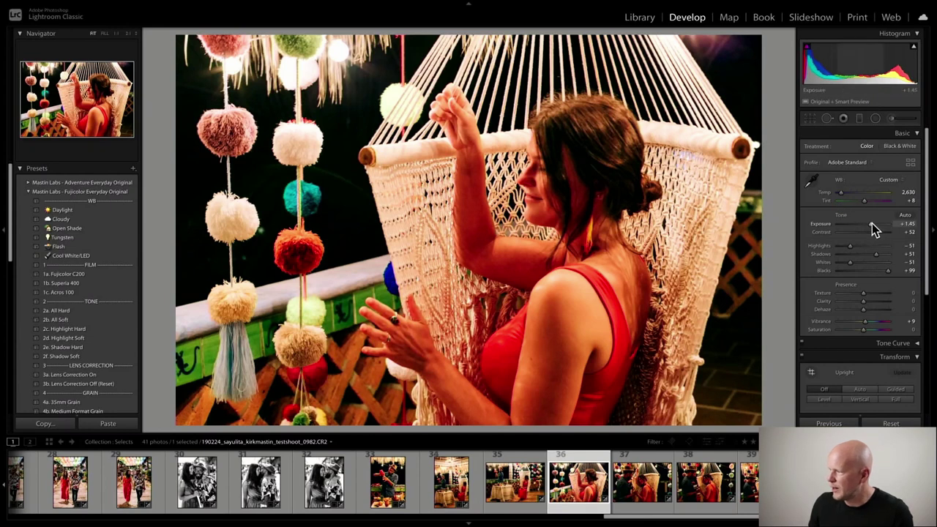
left_click_drag(872, 223, 846, 197)
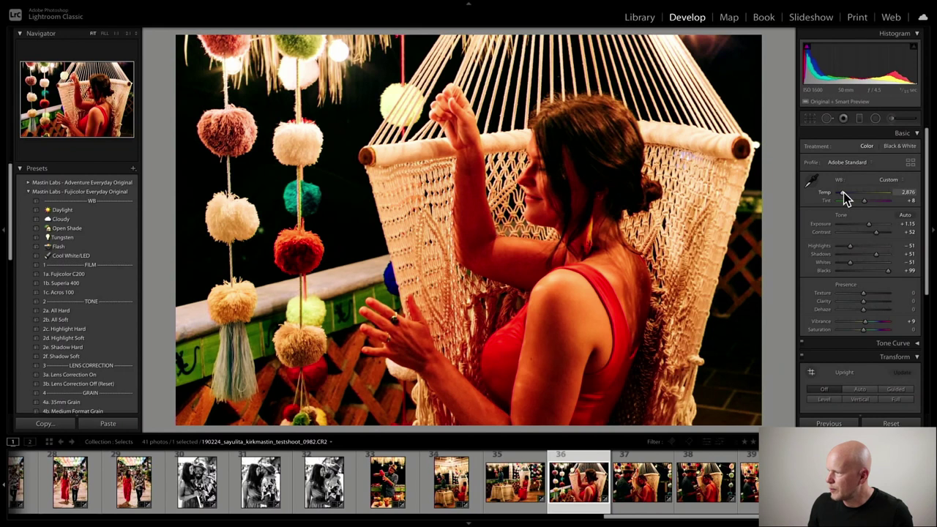
Set photo 37's exposure to +1.05 and its white balance temperature to 2,675.
key("Right")
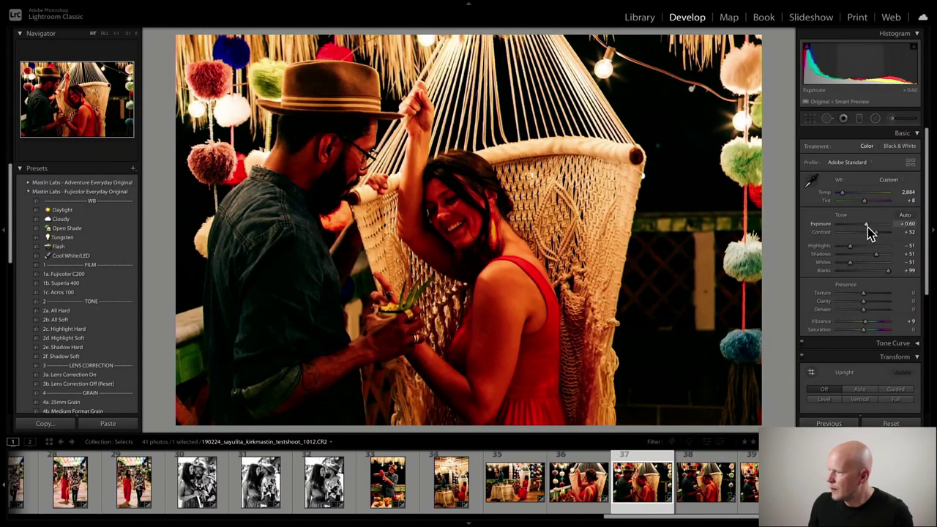
left_click_drag(867, 226, 872, 227)
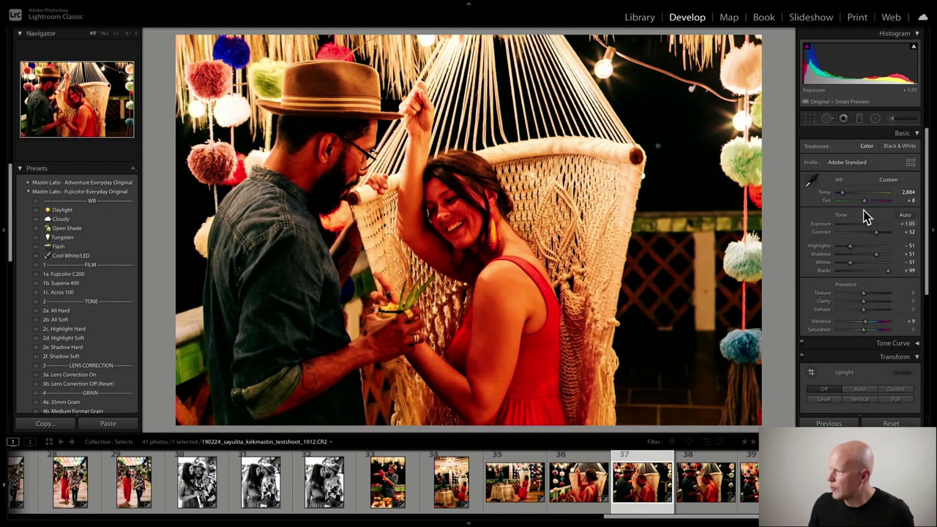
left_click_drag(843, 193, 842, 194)
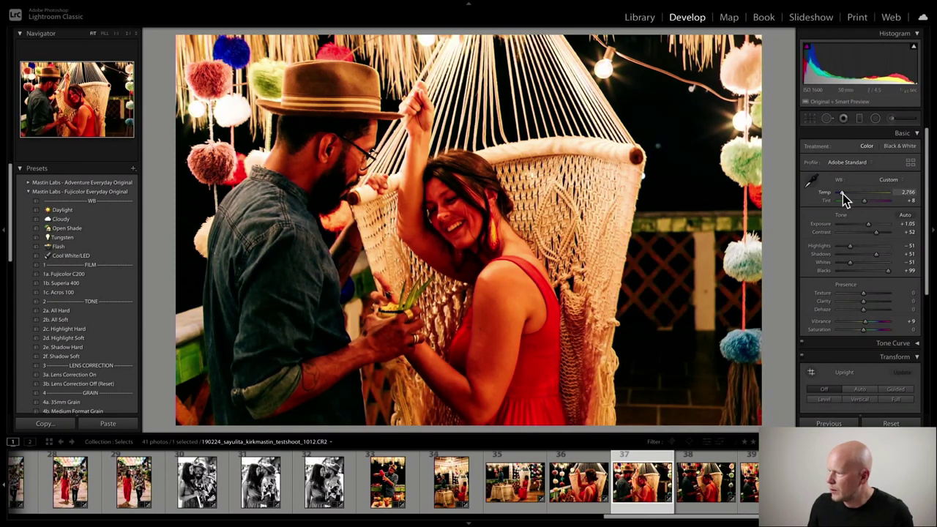
Apply photo 37's settings to photo 38, and set its white balance to temperature 2,496 and tint +3.
left_click(680, 481)
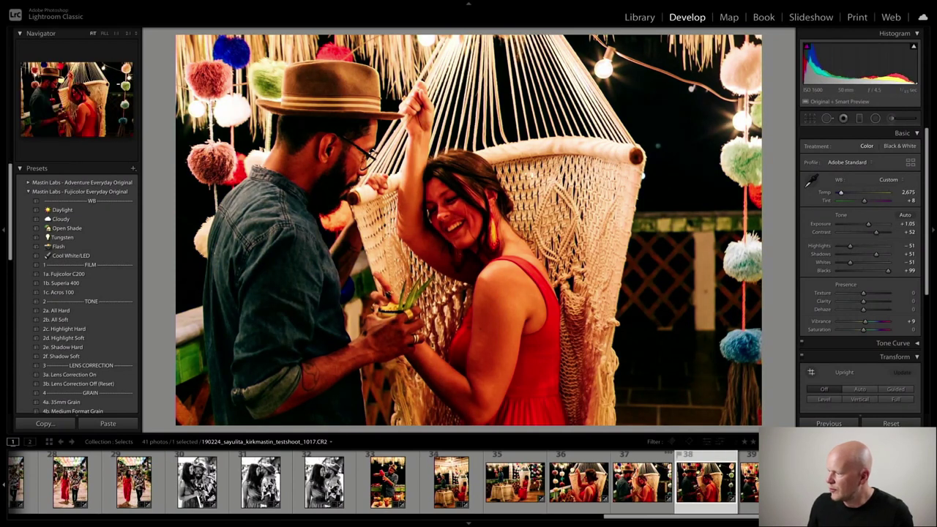
left_click(829, 424)
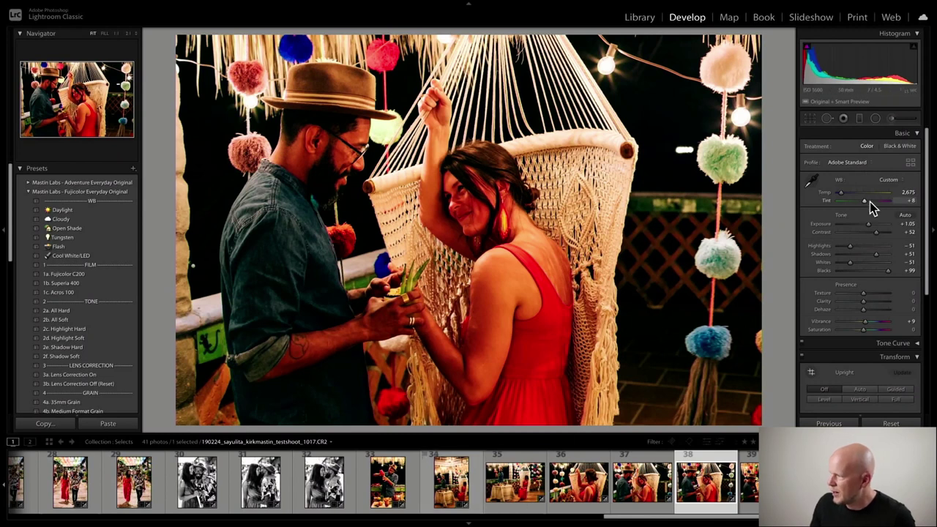
left_click_drag(865, 201, 842, 199)
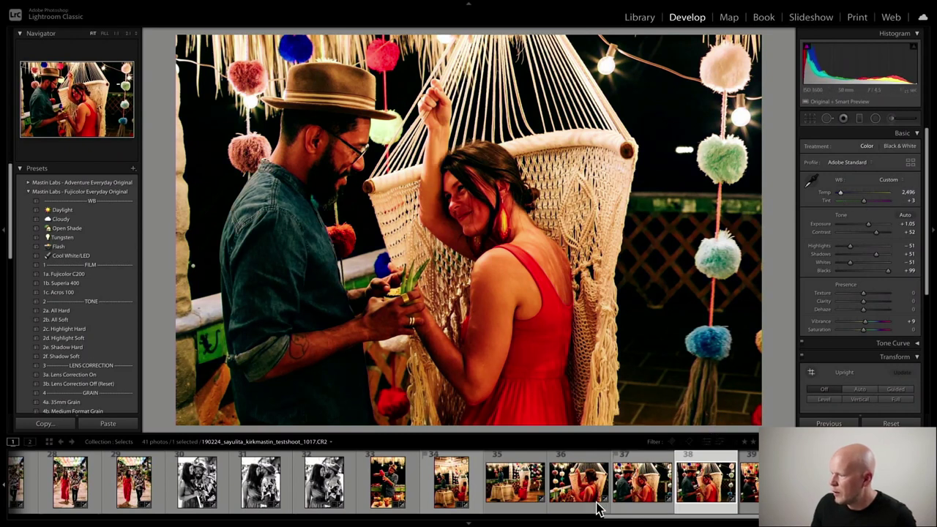
Apply photo 38's settings to photo 39 of the couple under the thatched roof, and lower its exposure to +0.95.
left_click(749, 506)
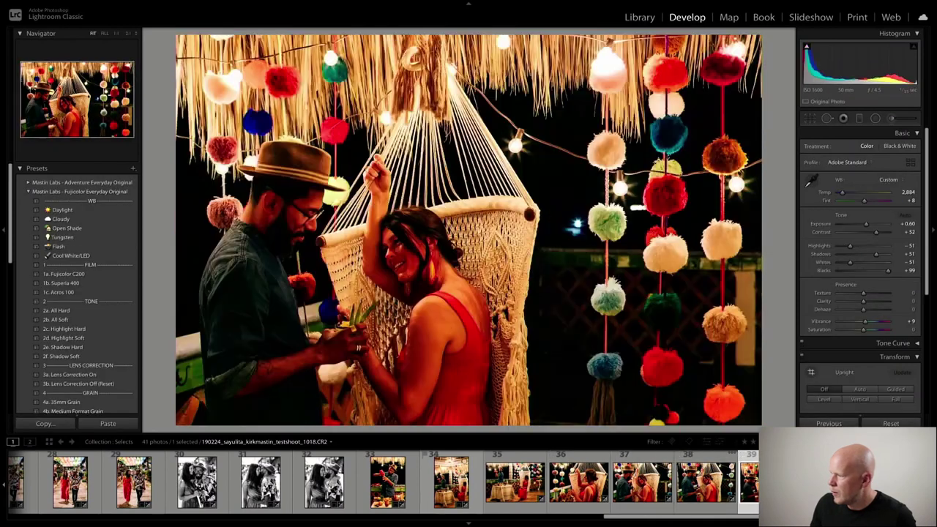
left_click(829, 424)
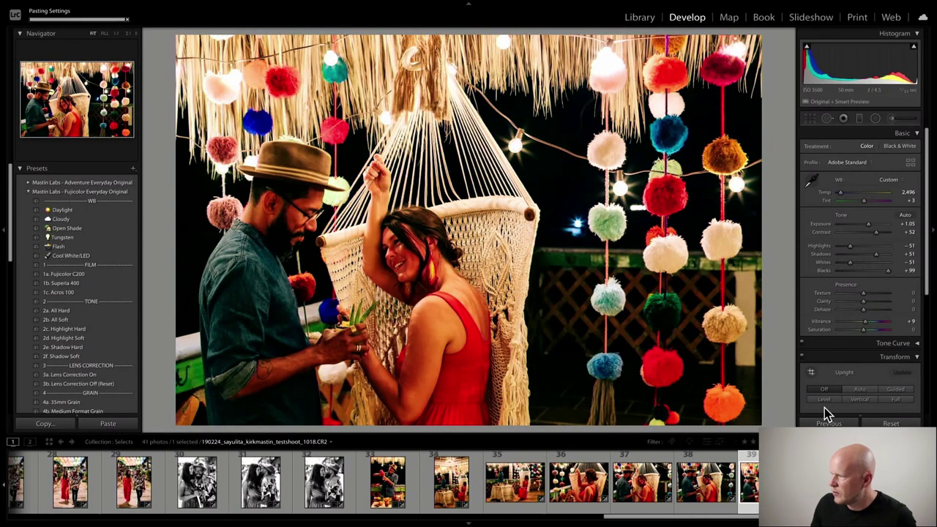
key("Down")
key("Down")
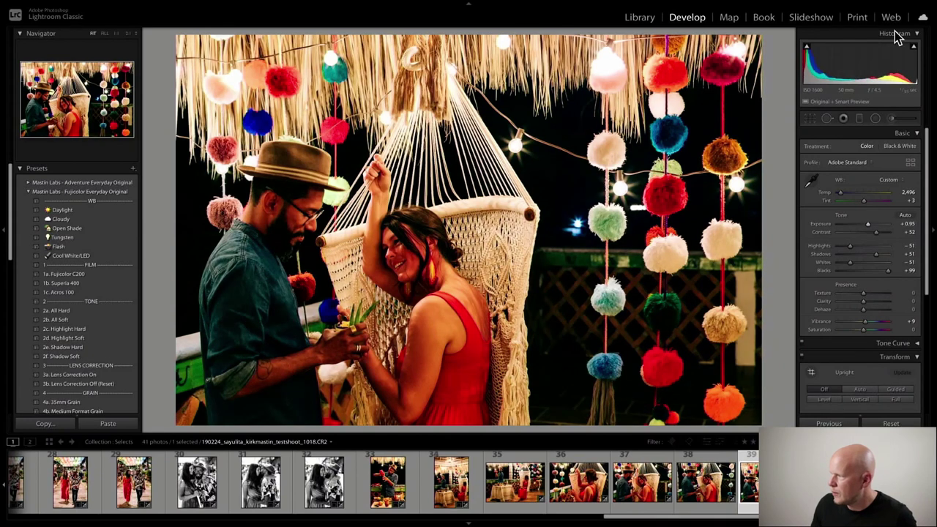
Darken the thatched roof in photo 39 with a graduated filter at -0.72 exposure, and compare the image without and with it.
left_click(860, 118)
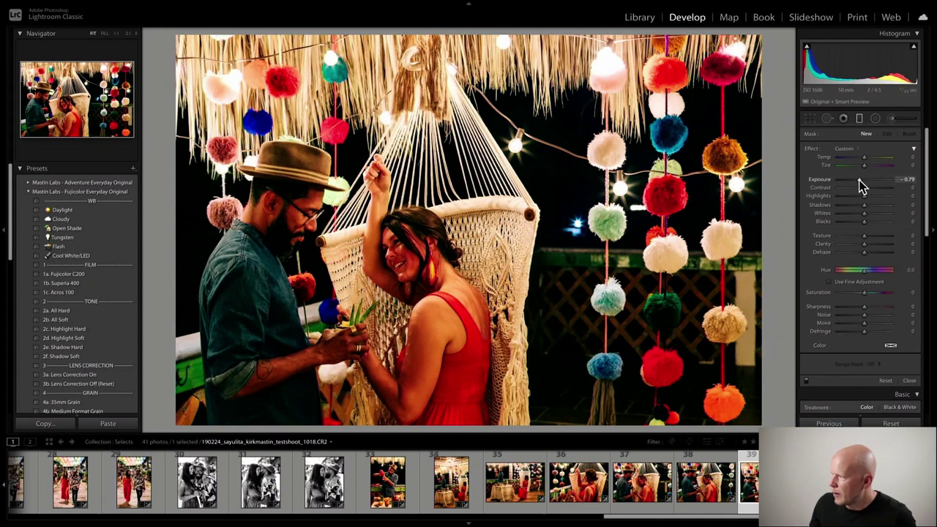
left_click_drag(858, 183, 861, 183)
left_click_drag(437, 76, 448, 193)
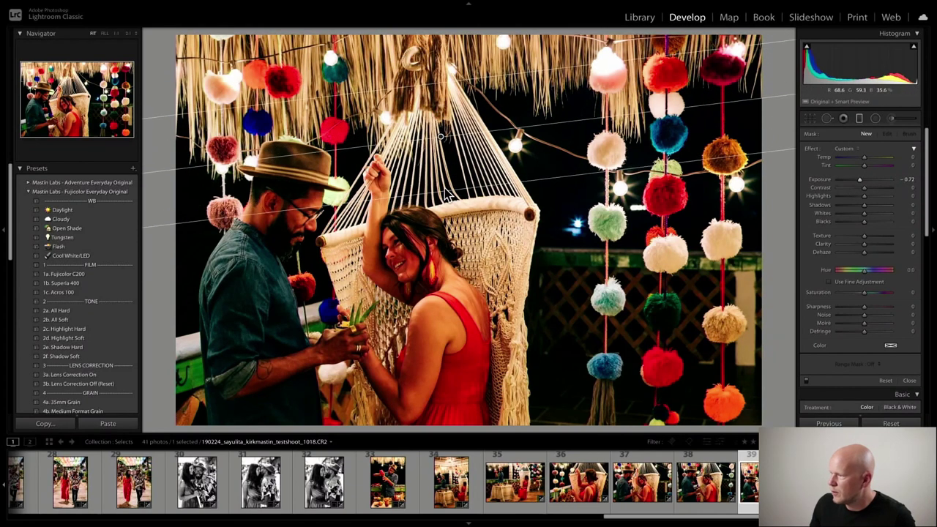
left_click(860, 118)
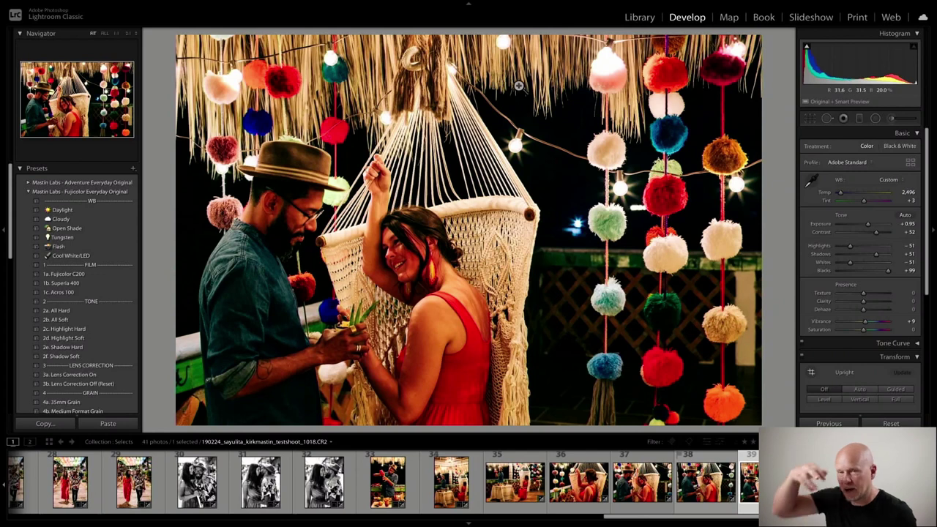
key("ctrl+z")
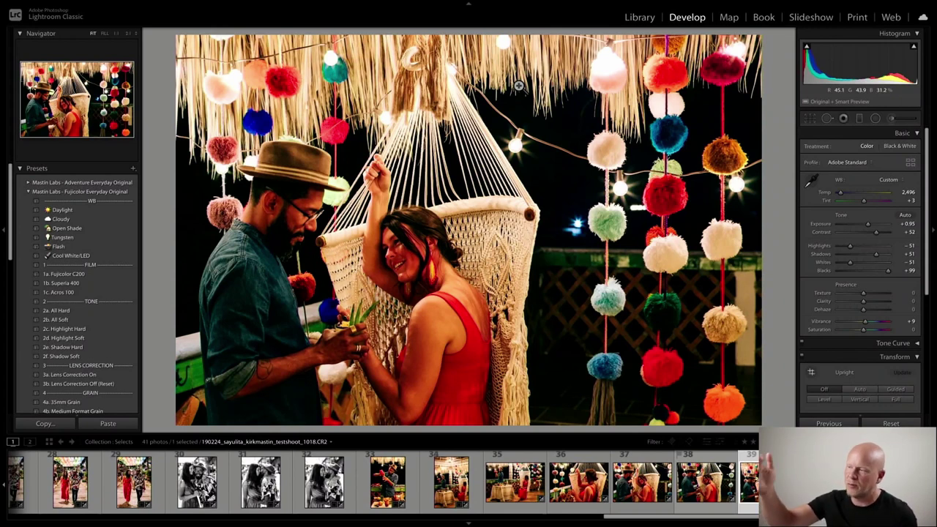
key("ctrl+shift+z")
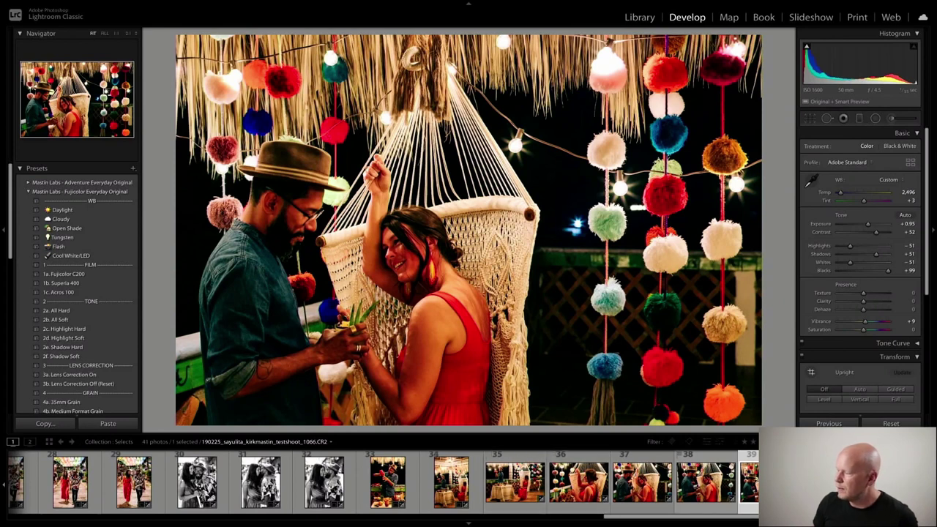
Set the exposure of the portrait of the woman among the pom-poms to +0.75.
left_click(748, 480)
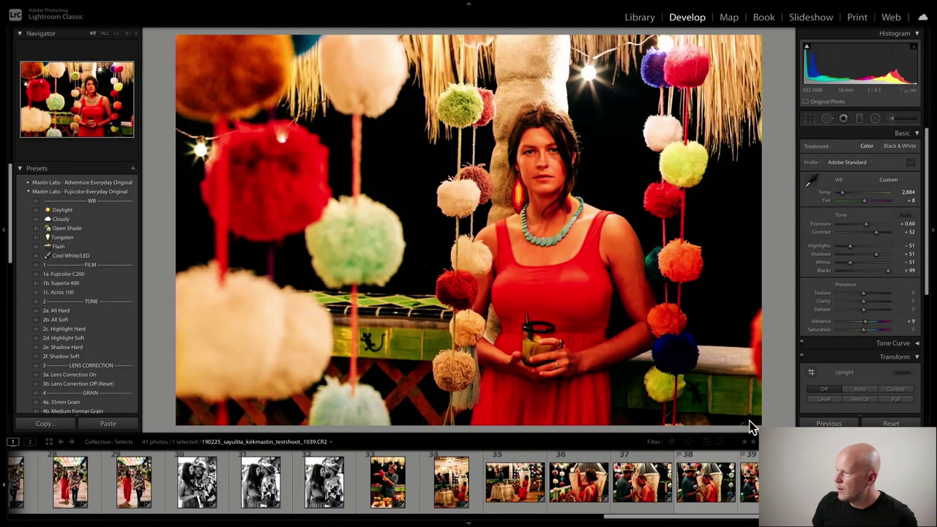
left_click(829, 424)
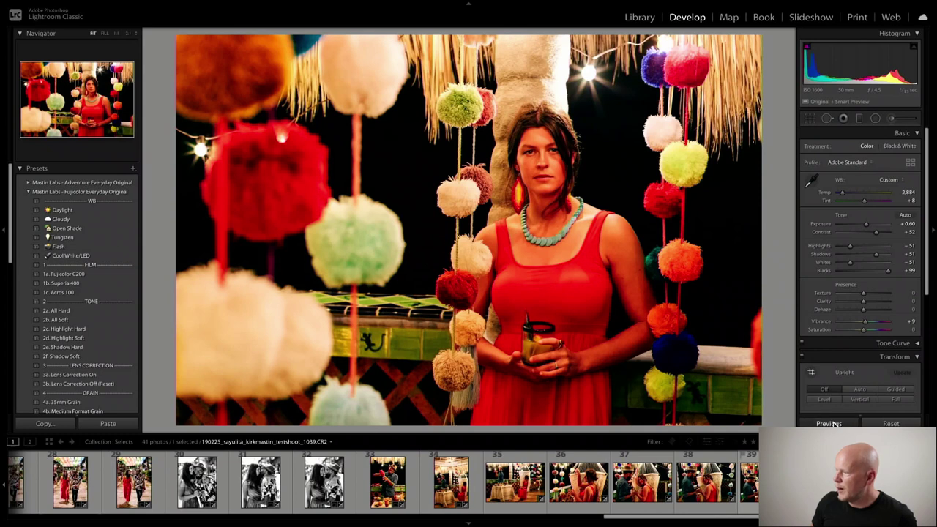
key("ctrl+z")
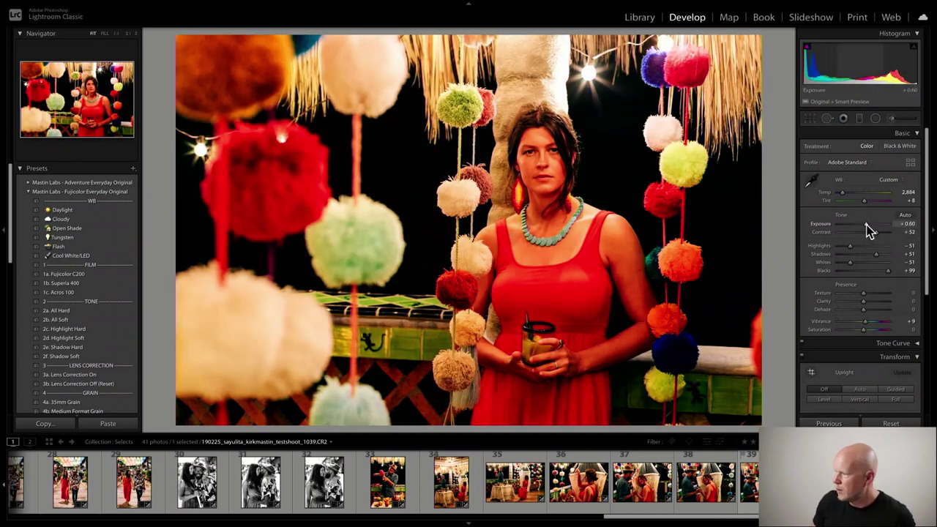
left_click_drag(867, 225, 868, 225)
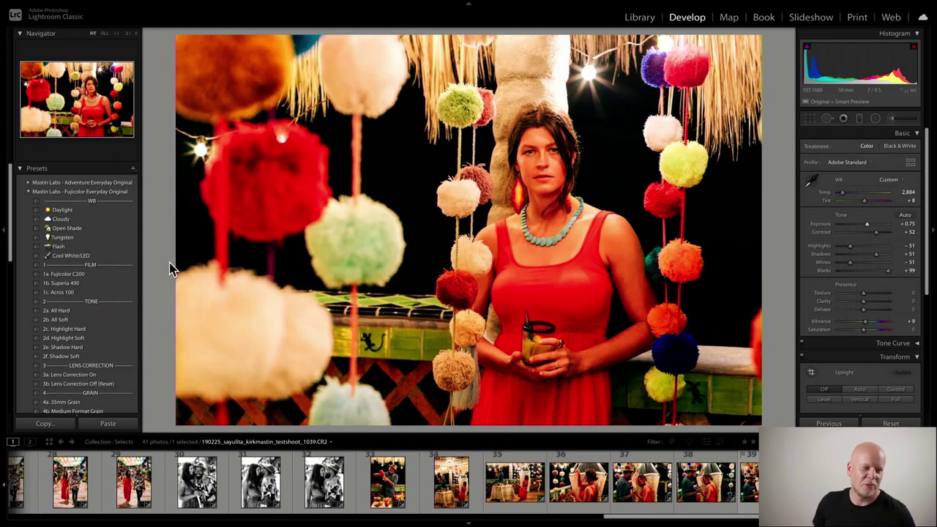
Convert the pom-pom portrait to black and white with the 1c. Acros 100 preset, comparing it against the color version.
left_click(127, 293)
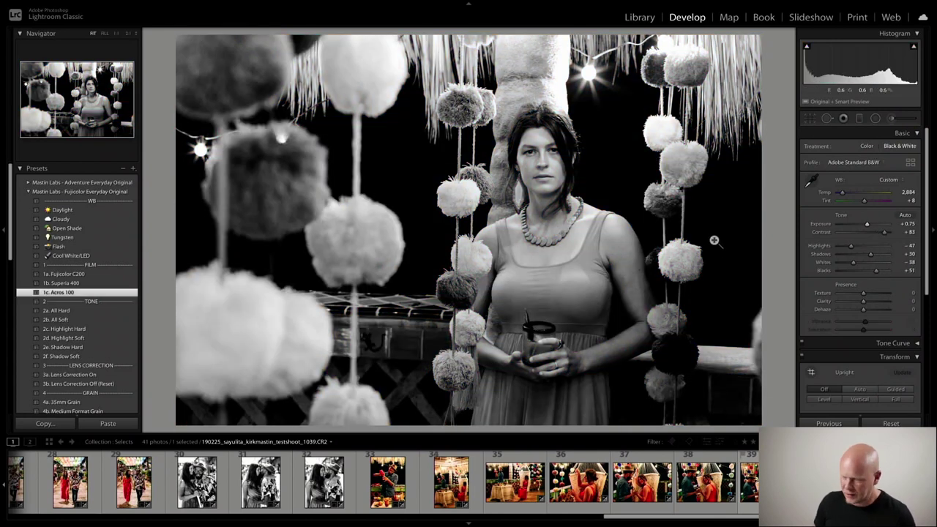
key("ctrl+z")
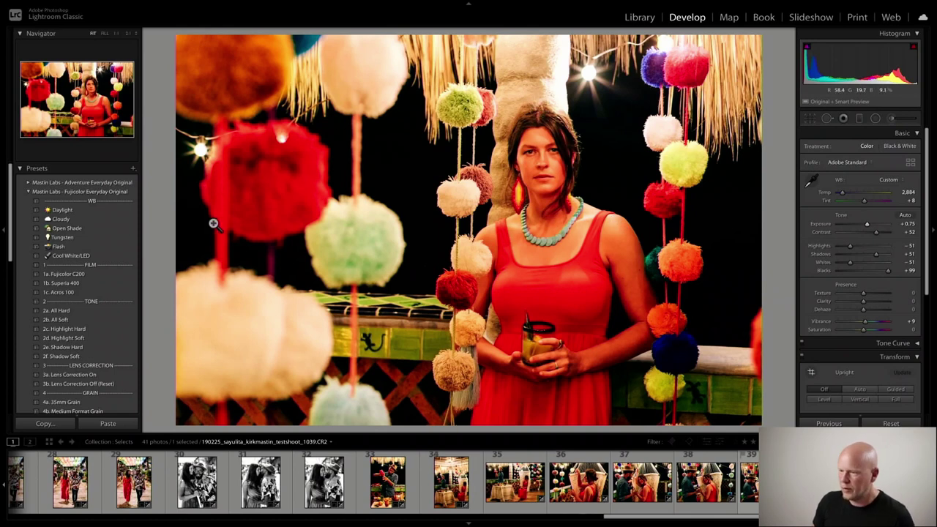
left_click(121, 293)
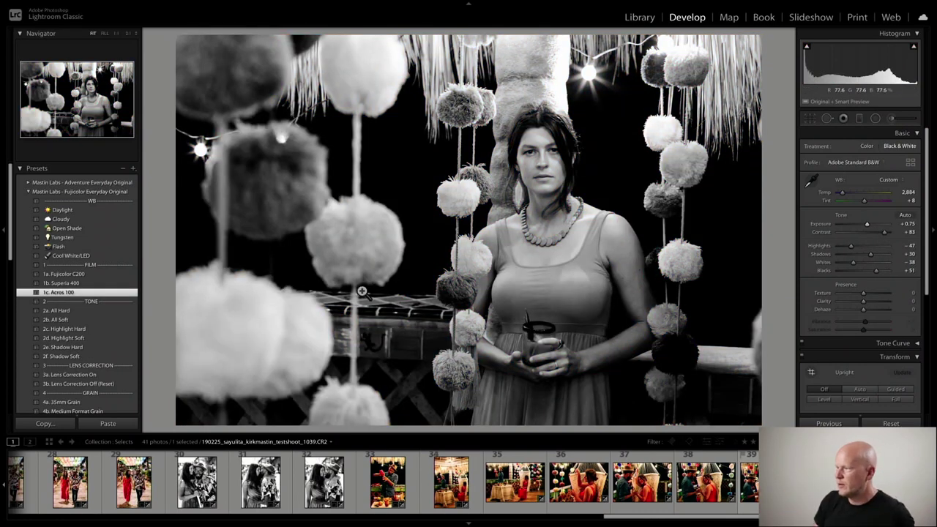
Darken the upper part of the black-and-white portrait with a slightly tilted graduated filter at -0.72 exposure.
left_click(861, 118)
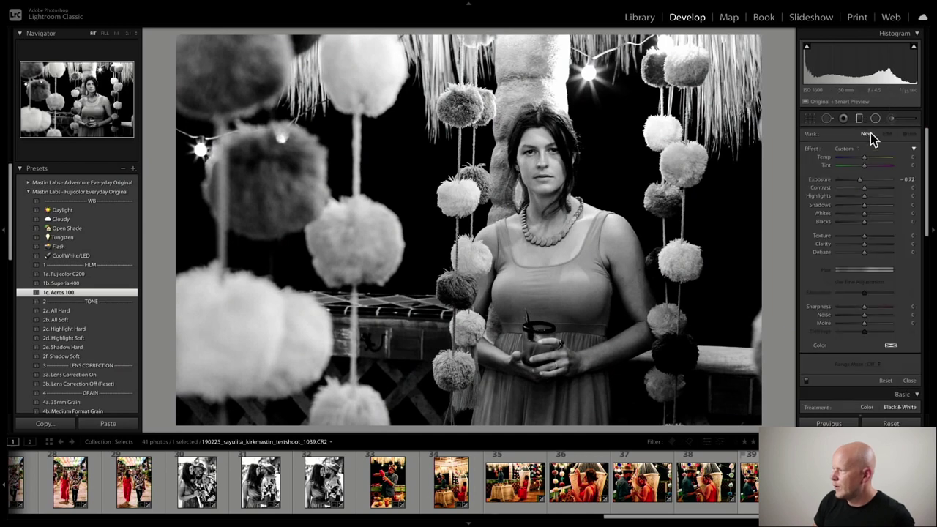
left_click_drag(455, 59, 477, 137)
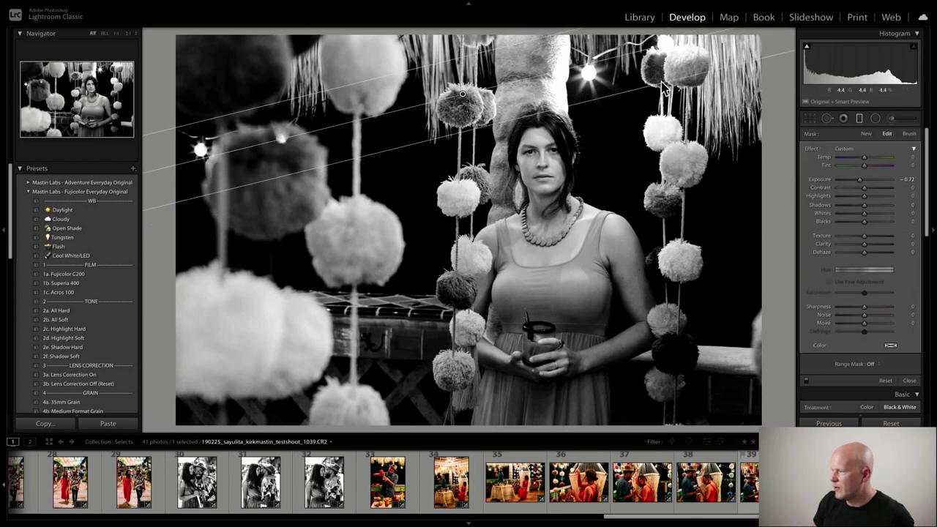
left_click_drag(642, 51, 642, 68)
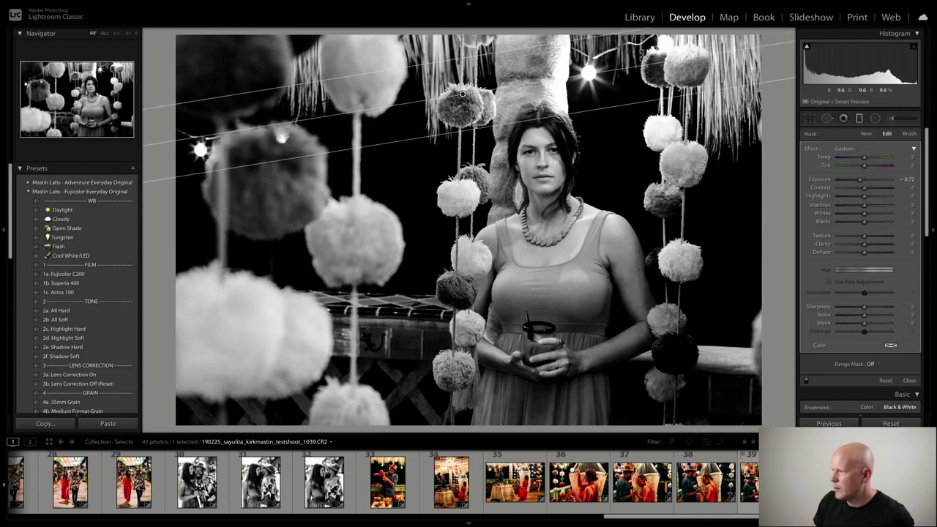
left_click(862, 119)
Set up a new adjustment brush on the black-and-white portrait with the Burn (Darken) effect at -0.65 exposure.
left_click(891, 118)
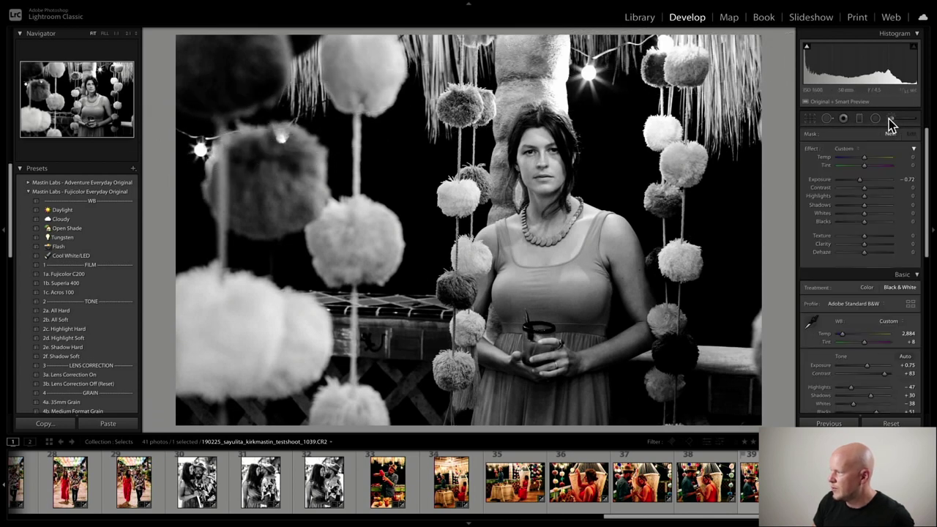
left_click(848, 149)
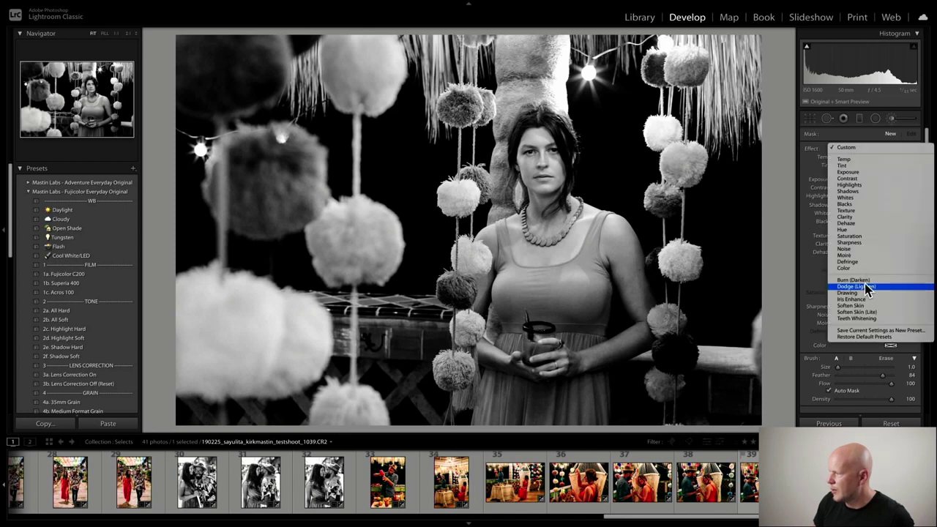
left_click(853, 280)
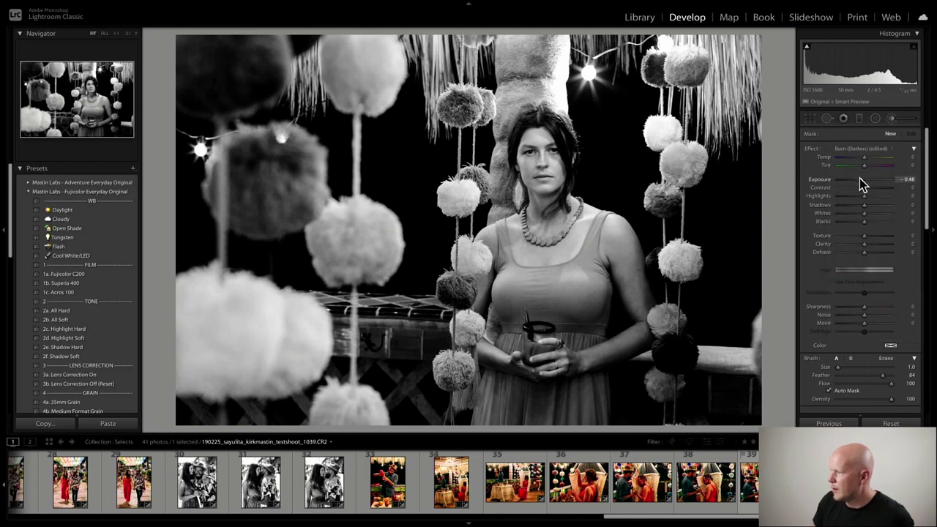
left_click_drag(859, 178, 857, 178)
Burn the bright pom-poms on both sides of the woman with a size 13 brush and Auto Mask on.
scroll(661, 138, "up", 5)
mouse_move(661, 137)
left_mouse_down()
mouse_move(649, 113)
mouse_move(630, 120)
mouse_move(664, 117)
mouse_move(659, 88)
left_mouse_up()
mouse_move(662, 44)
left_mouse_down()
mouse_move(561, 33)
mouse_move(692, 19)
mouse_move(725, 125)
mouse_move(752, 30)
mouse_move(666, 30)
mouse_move(582, 69)
mouse_move(500, 23)
mouse_move(465, 50)
mouse_move(399, 37)
left_mouse_up()
mouse_move(298, 360)
left_mouse_down()
mouse_move(213, 270)
mouse_move(351, 404)
mouse_move(333, 407)
mouse_move(161, 270)
mouse_move(226, 383)
mouse_move(263, 336)
mouse_move(265, 307)
mouse_move(197, 400)
mouse_move(175, 335)
mouse_move(258, 395)
mouse_move(356, 405)
mouse_move(371, 422)
mouse_move(281, 353)
left_mouse_up()
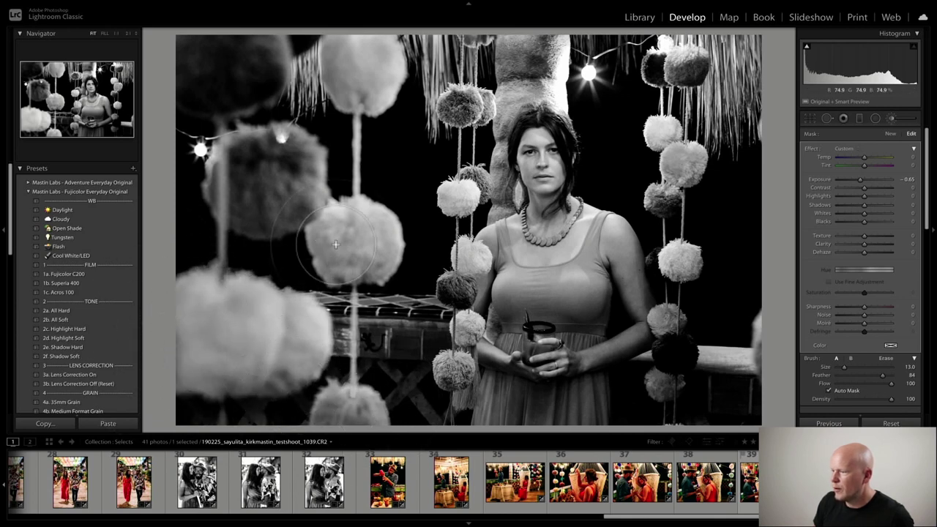
mouse_move(344, 242)
left_mouse_down()
mouse_move(384, 221)
mouse_move(343, 196)
mouse_move(378, 226)
mouse_move(380, 284)
mouse_move(312, 208)
mouse_move(368, 218)
mouse_move(351, 178)
mouse_move(399, 68)
mouse_move(368, 58)
mouse_move(358, 39)
mouse_move(325, 44)
mouse_move(377, 49)
mouse_move(293, 92)
left_mouse_up()
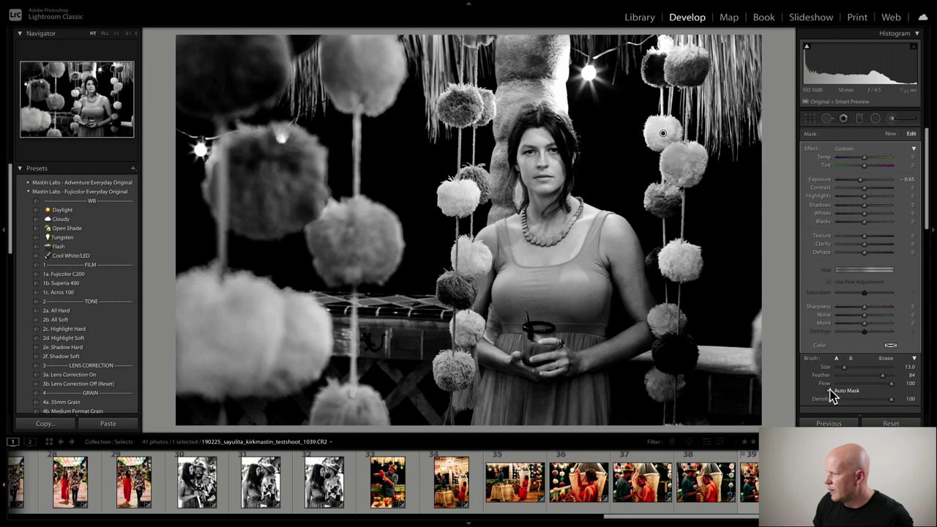
Turn off Auto Mask, enlarge the brush to size 17, and paint more burn over the areas on both sides of the woman.
key("bracketright")
key("bracketright")
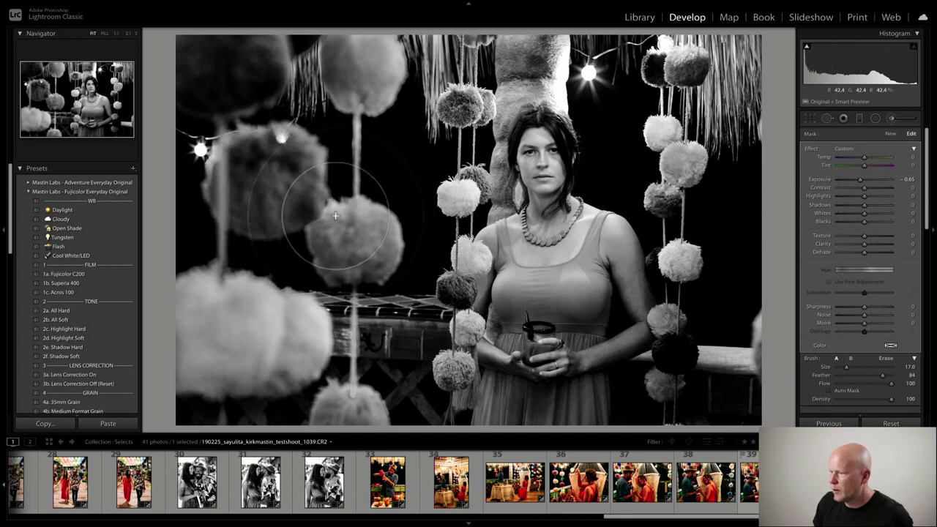
mouse_move(336, 216)
left_mouse_down()
mouse_move(272, 346)
mouse_move(275, 377)
mouse_move(251, 297)
mouse_move(356, 427)
mouse_move(257, 159)
mouse_move(323, 33)
mouse_move(374, 66)
mouse_move(398, 59)
mouse_move(351, 33)
mouse_move(368, 106)
mouse_move(403, 103)
left_mouse_up()
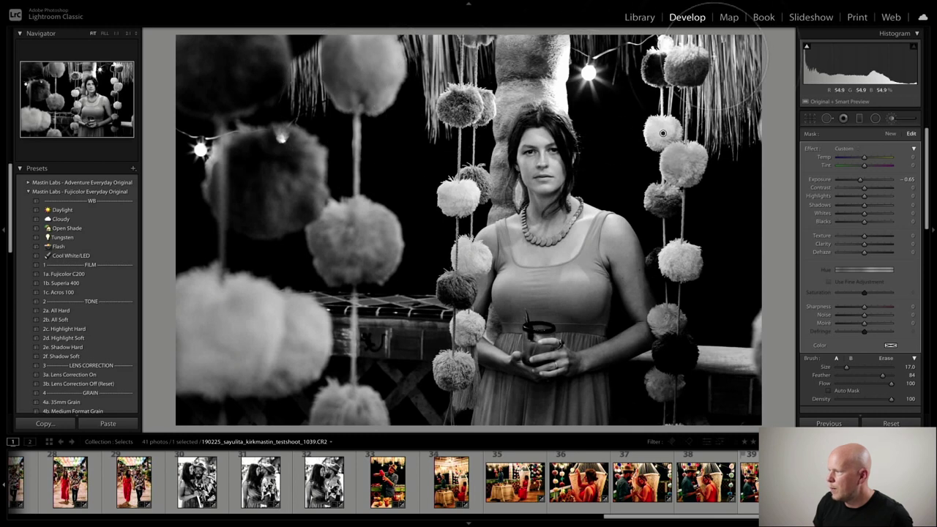
mouse_move(663, 132)
left_mouse_down()
mouse_move(711, 178)
mouse_move(769, 386)
left_mouse_up()
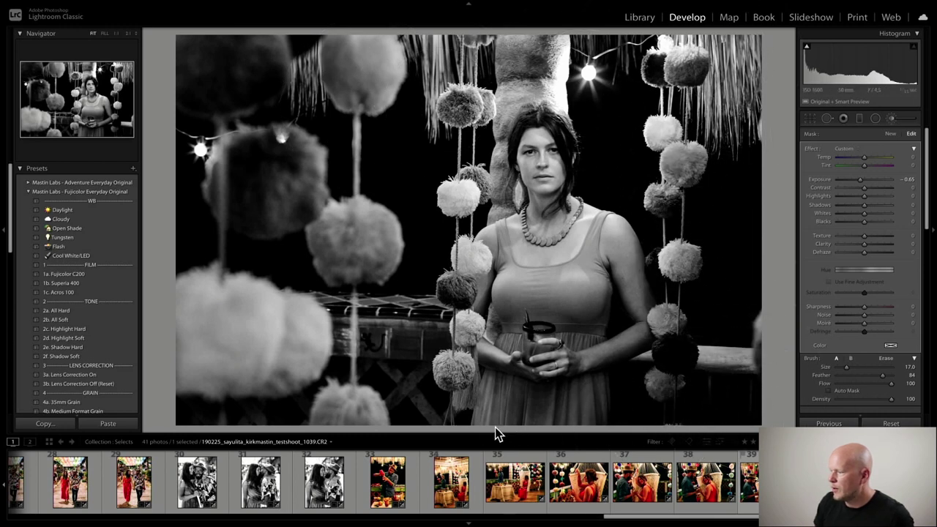
Set the burn brush's exposure to -0.42, finish brushing, and compare the portrait before and after side by side.
left_click(862, 181)
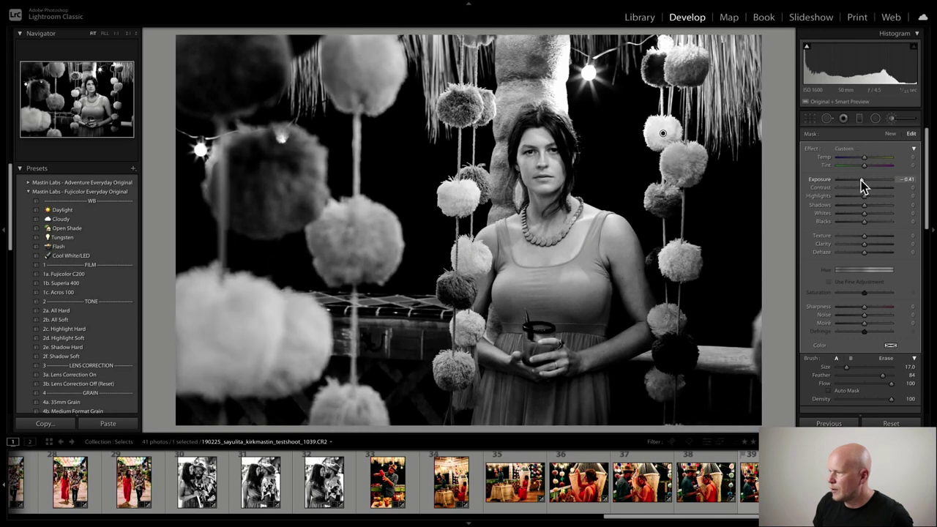
left_click_drag(861, 180, 859, 180)
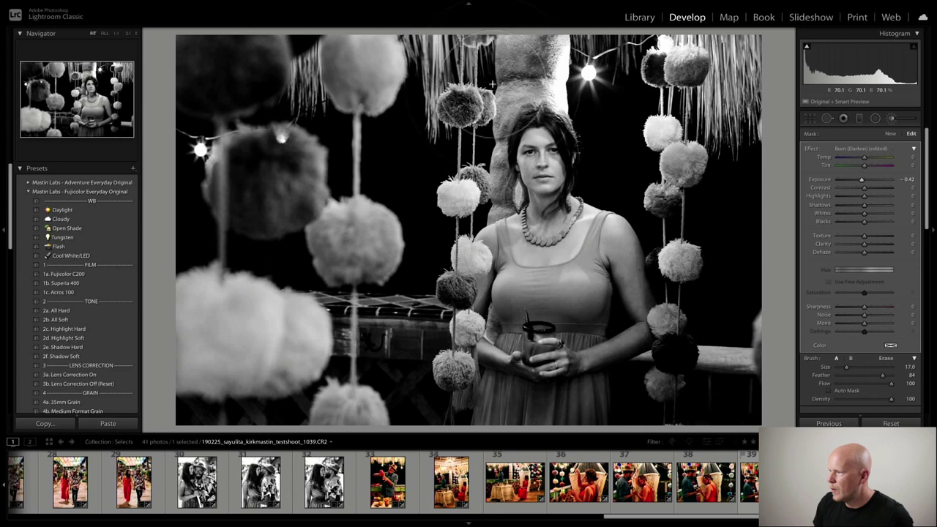
left_click(896, 117)
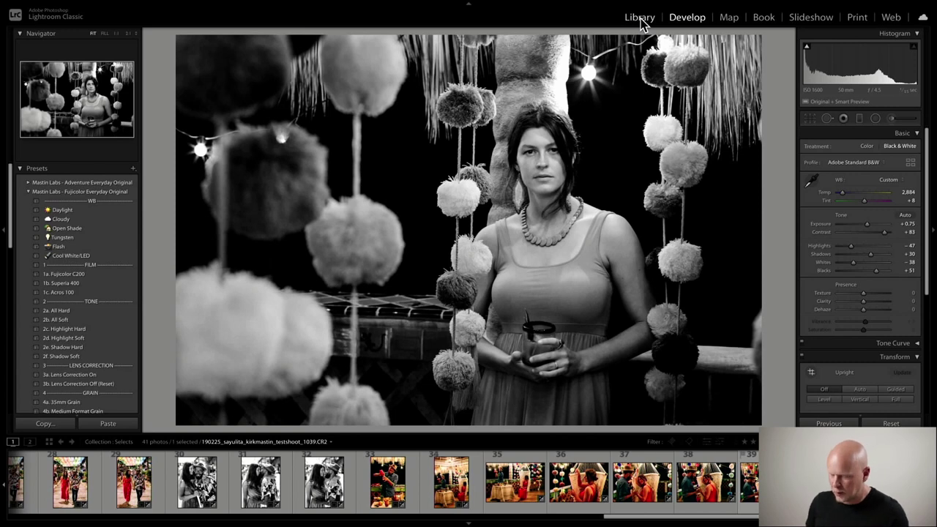
key("y")
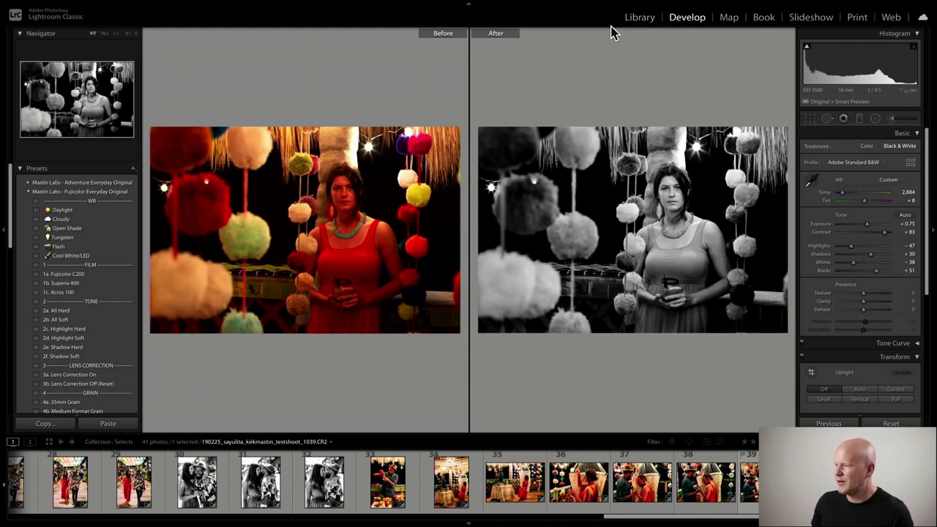
key("y")
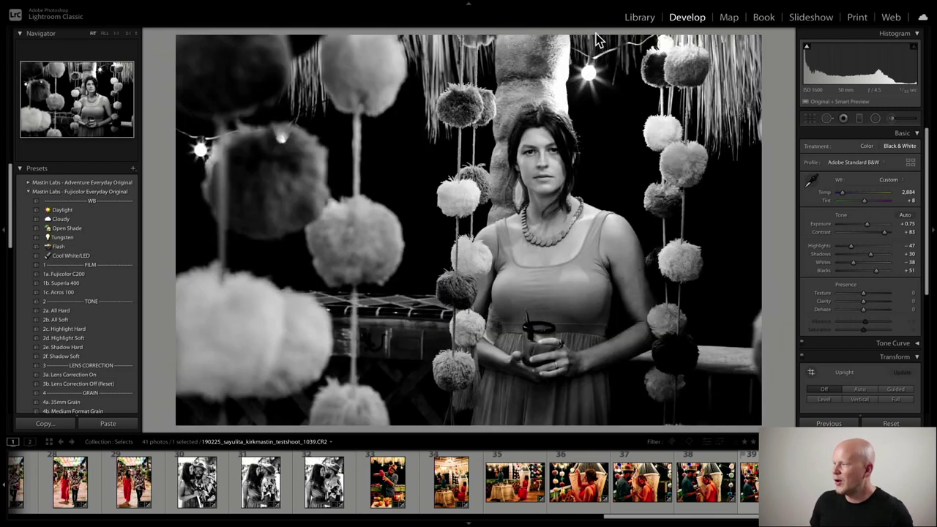
Show the collection from its first photo as a Library grid with three thumbnails per row, hiding the filmstrip and module picker.
left_click(640, 18)
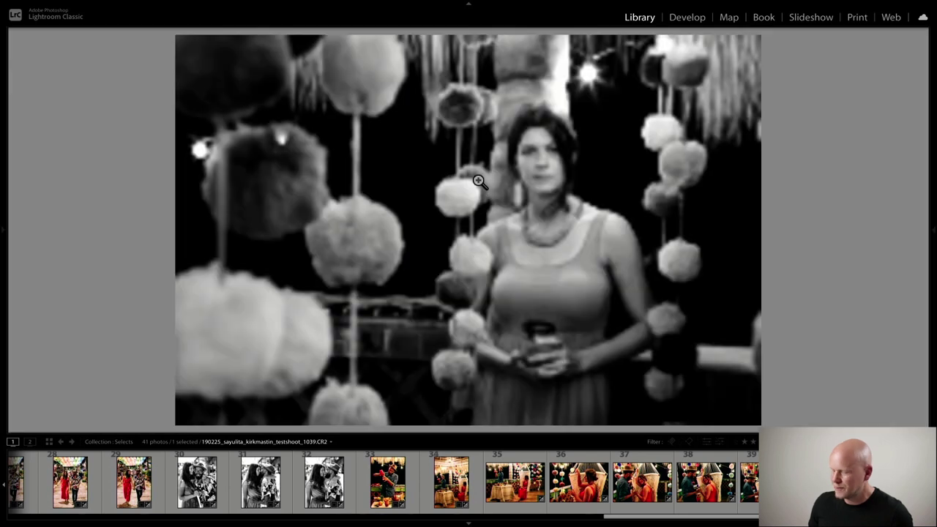
key("g")
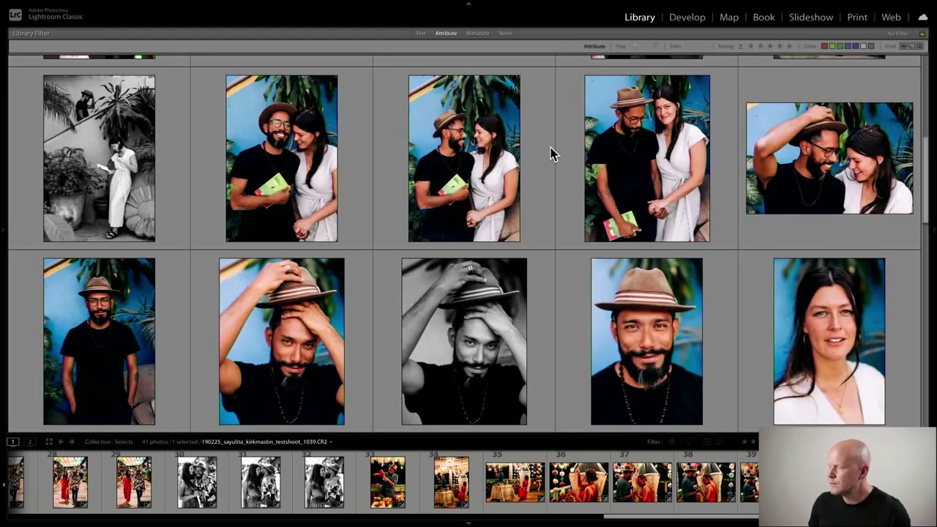
scroll(468, 271, "up", 5)
scroll(466, 271, "up", 4)
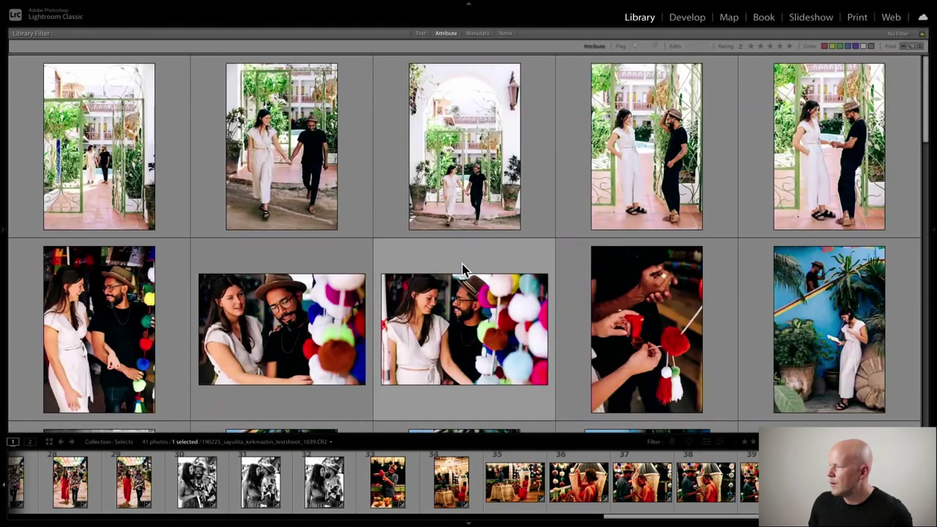
key("equal")
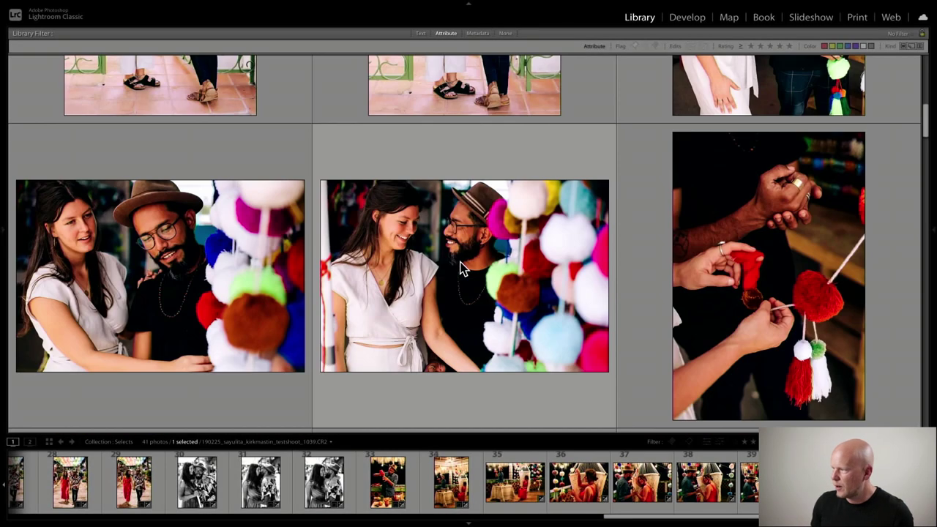
scroll(459, 264, "up", 5)
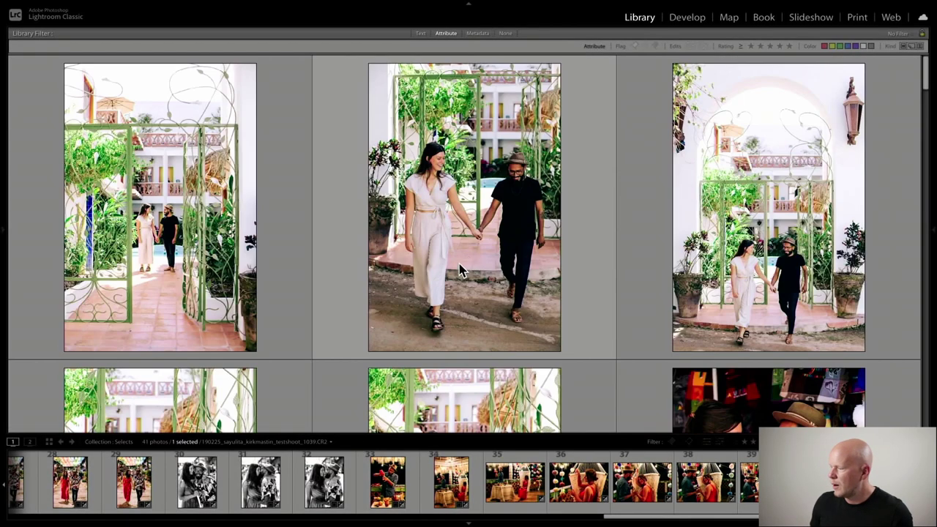
left_click(469, 524)
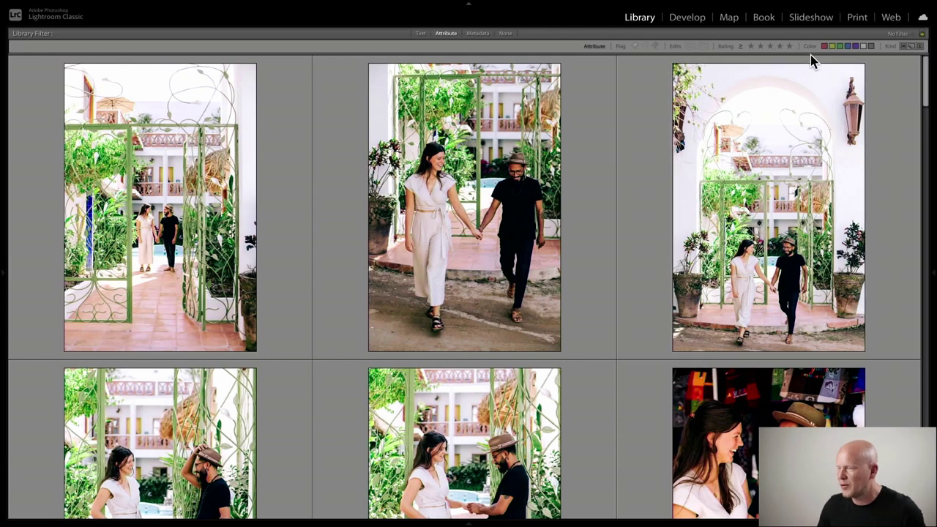
left_click(468, 3)
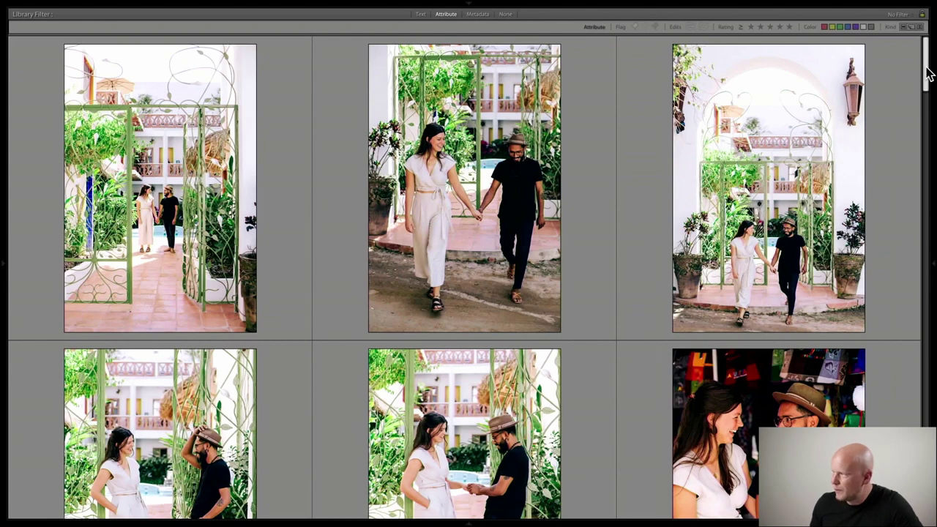
Review the edited collection from the gate photos to the night patio shots, checking color and exposure consistency.
left_click_drag(928, 74, 927, 104)
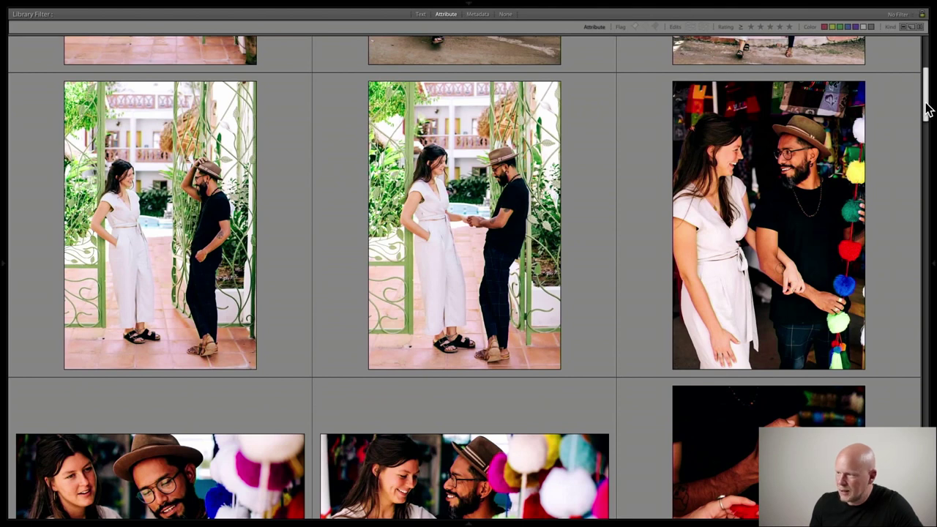
left_click_drag(927, 109, 927, 142)
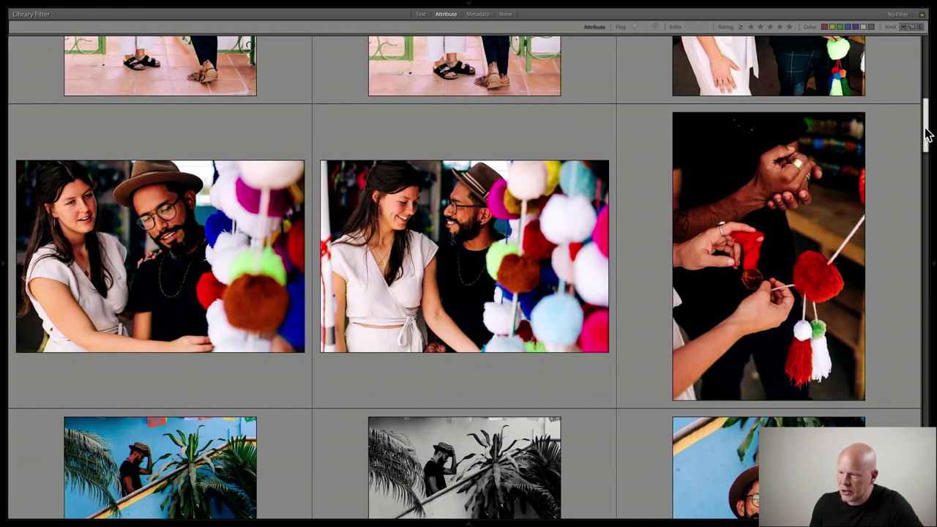
left_click_drag(927, 135, 927, 173)
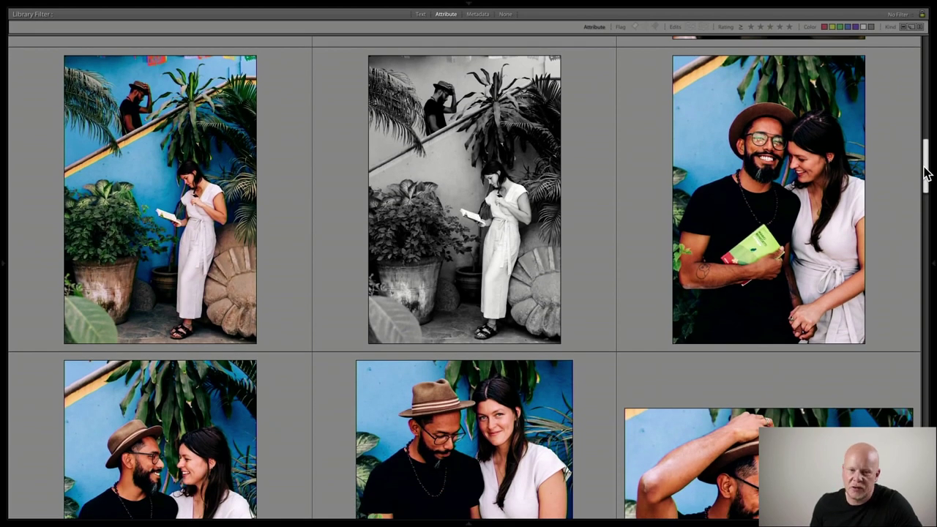
left_click_drag(927, 172, 927, 174)
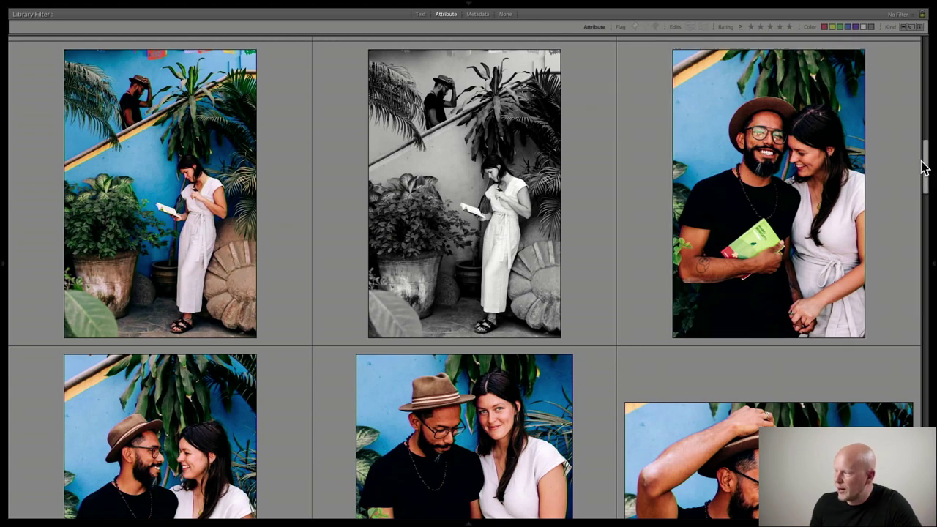
left_click_drag(927, 168, 927, 189)
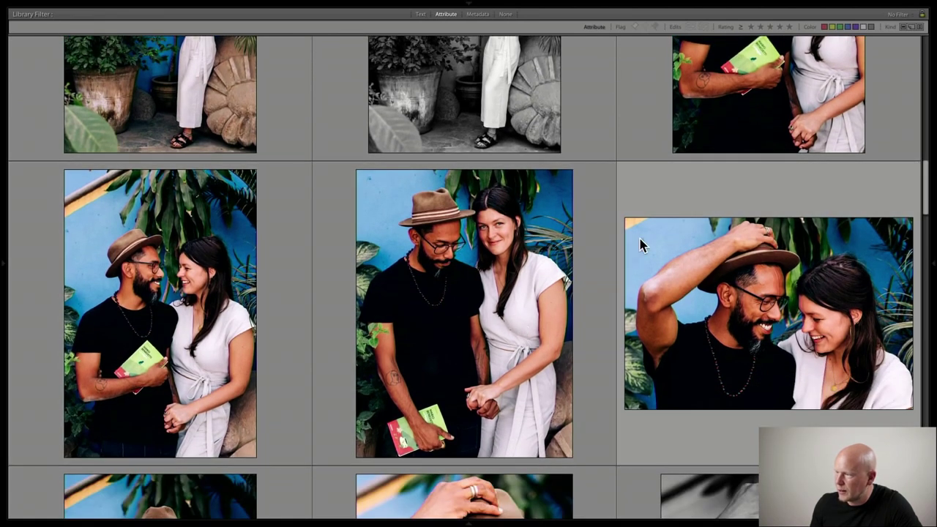
scroll(640, 241, "up", 3)
scroll(534, 246, "down", 4)
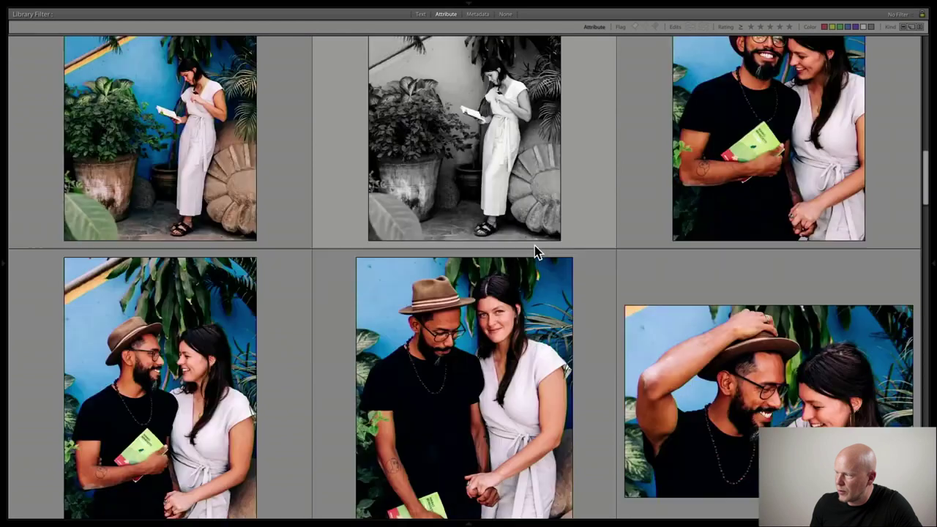
scroll(538, 256, "down", 6)
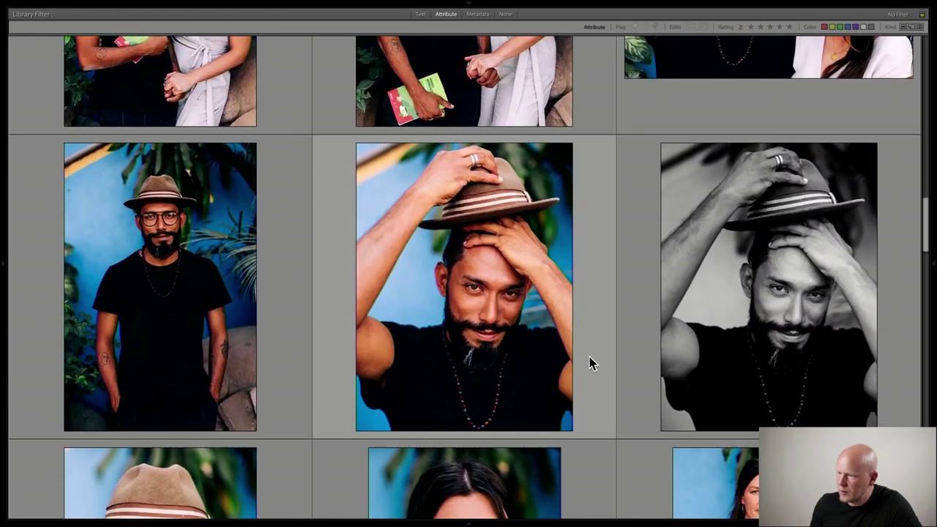
scroll(579, 355, "down", 2)
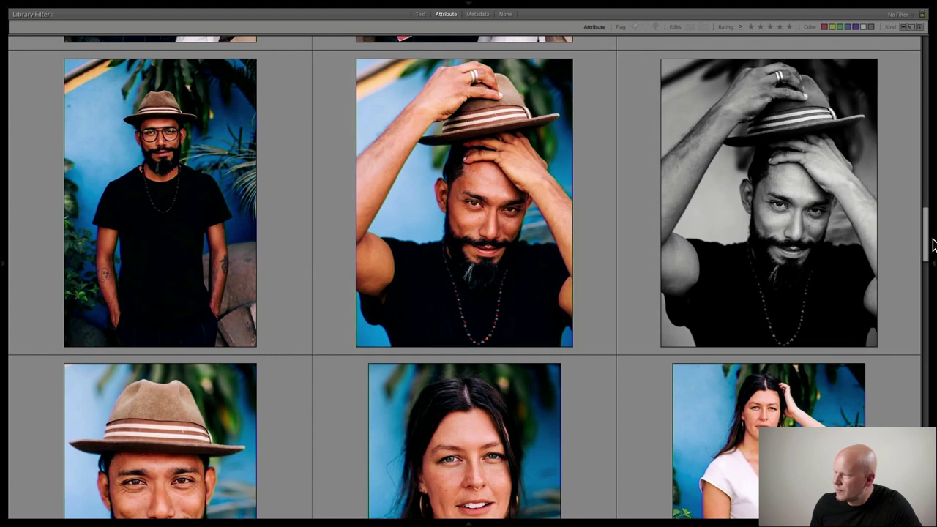
left_click_drag(927, 247, 927, 270)
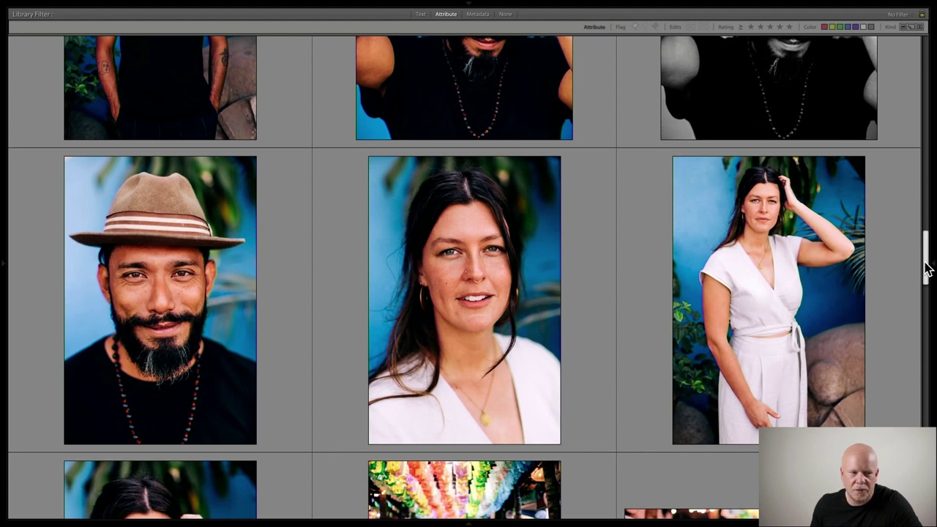
left_click_drag(928, 270, 925, 435)
View the middle hammock photo and the black-and-white pom-pom portrait enlarged one after the other, returning to the grid.
left_click(406, 327)
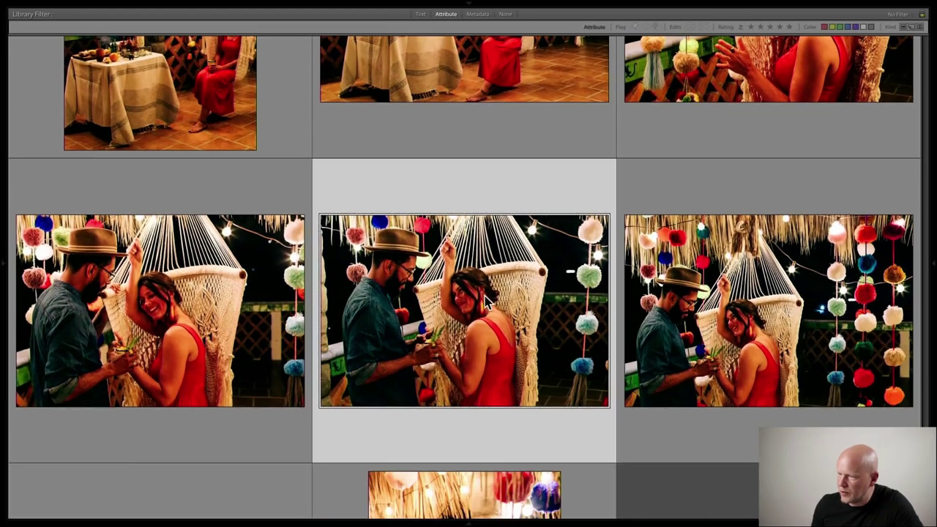
double_click(487, 303)
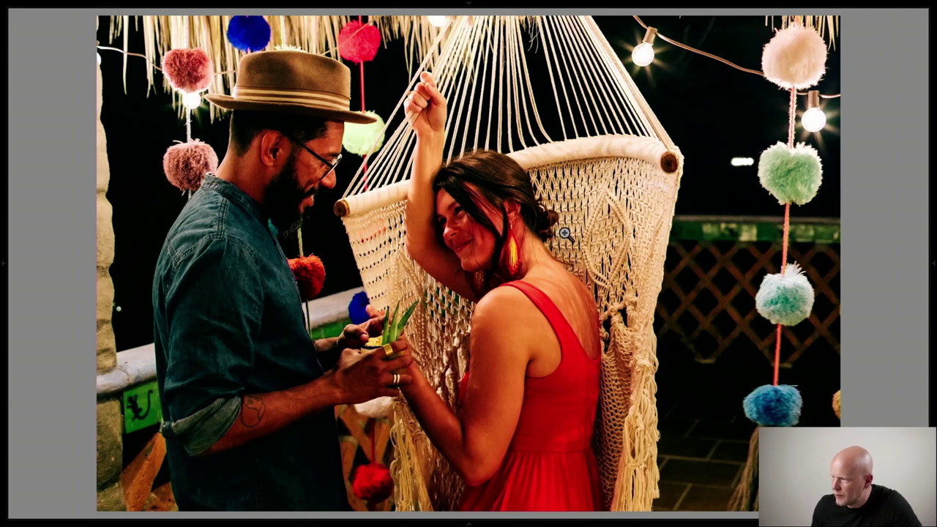
key("g")
scroll(562, 294, "down", 3)
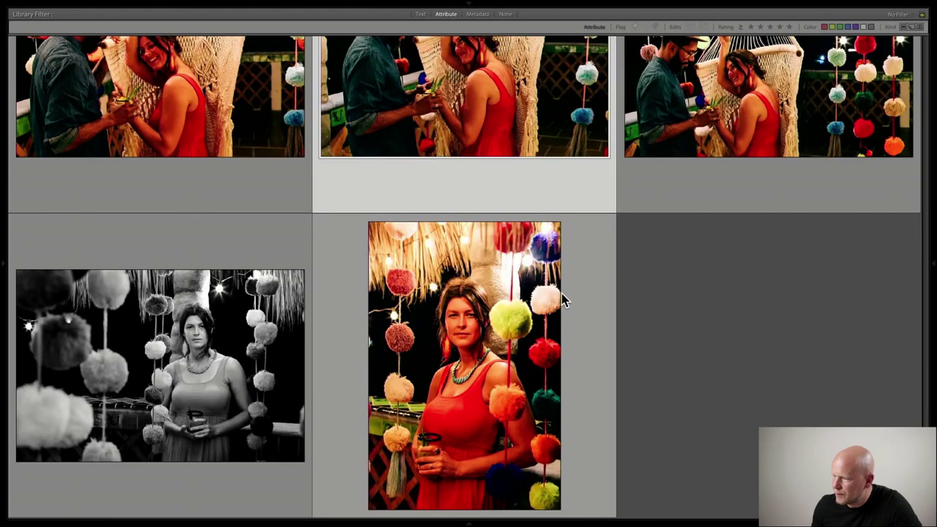
double_click(209, 334)
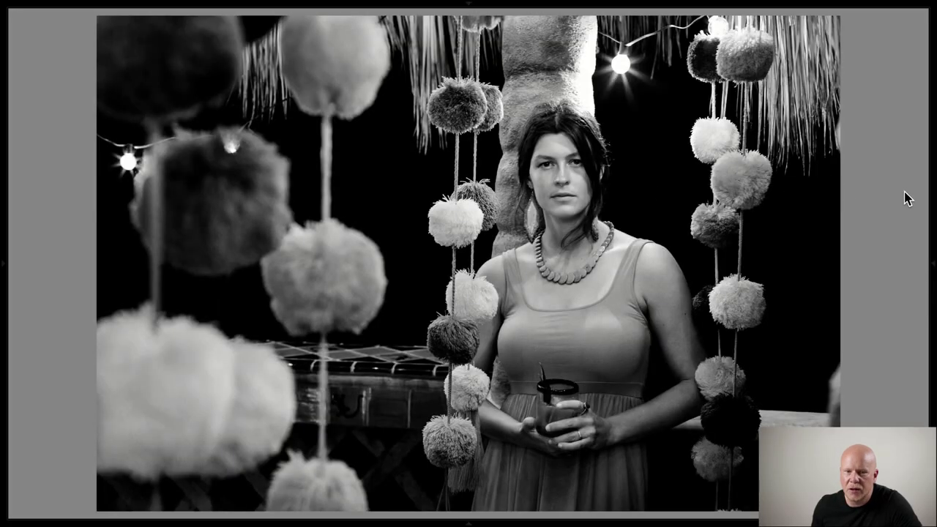
double_click(778, 183)
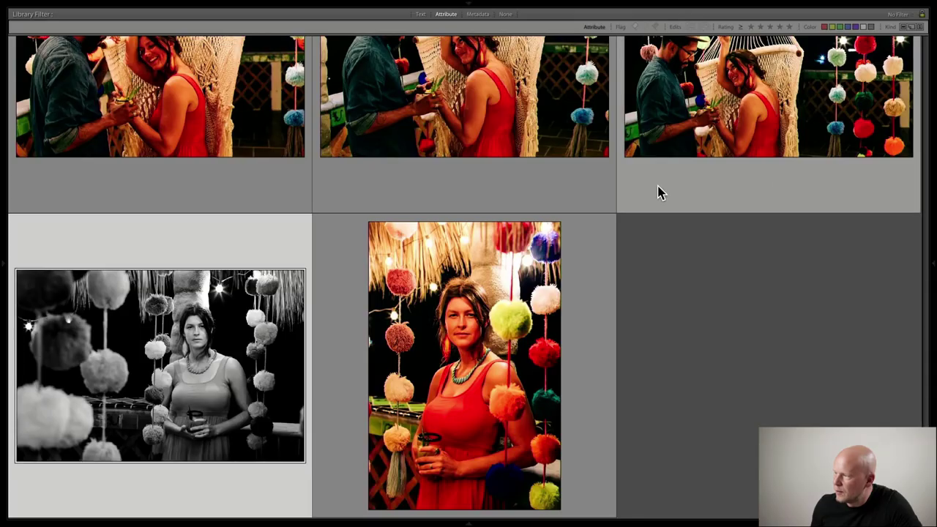
Go back to the blue-wall portraits and compare the woman's close-up with the close-up of the man in the hat.
scroll(680, 157, "up", 5)
scroll(678, 155, "up", 10)
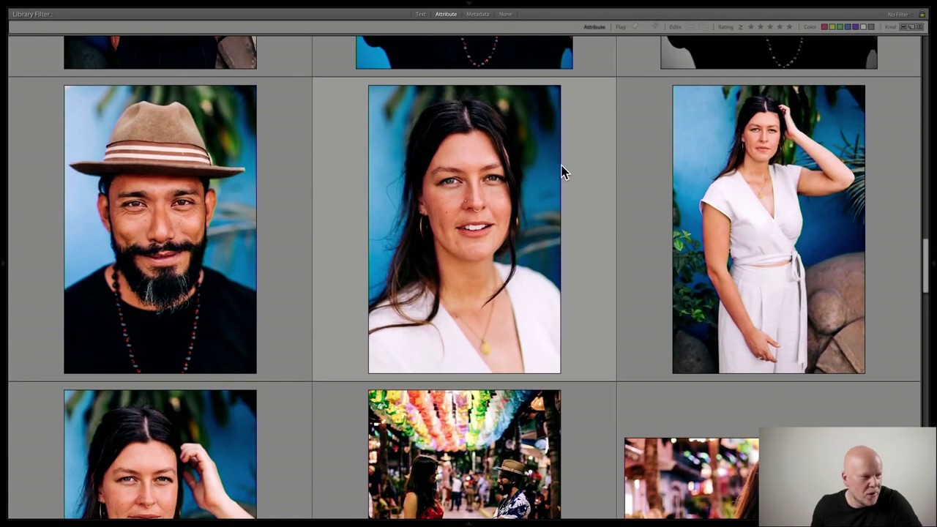
scroll(564, 182, "up", 2)
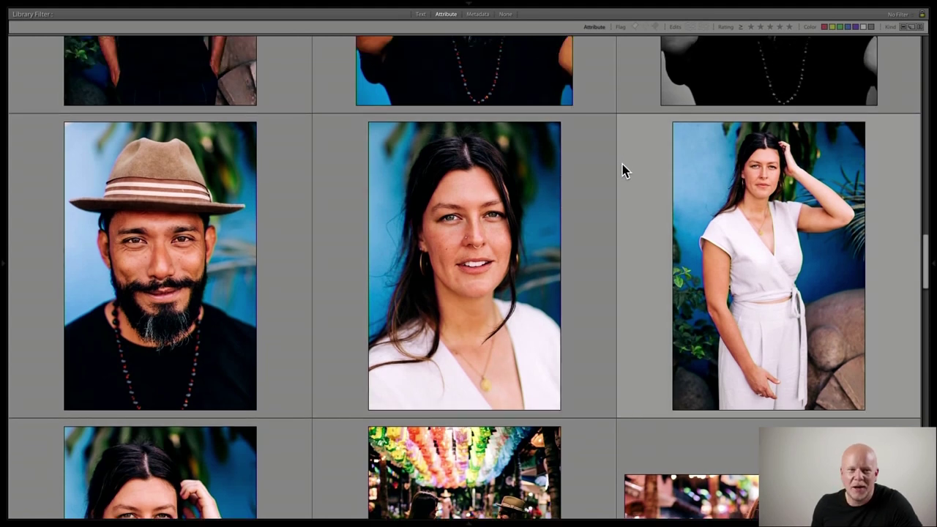
scroll(619, 166, "up", 1)
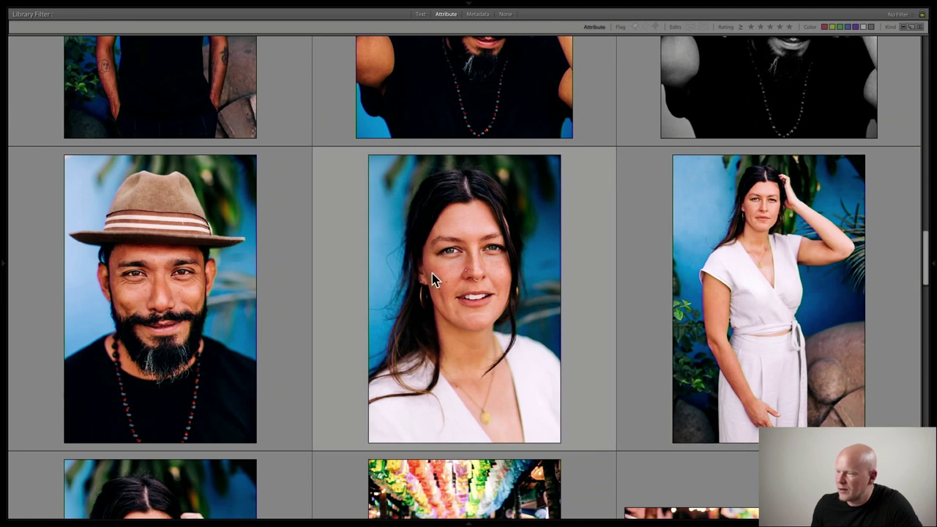
double_click(465, 294)
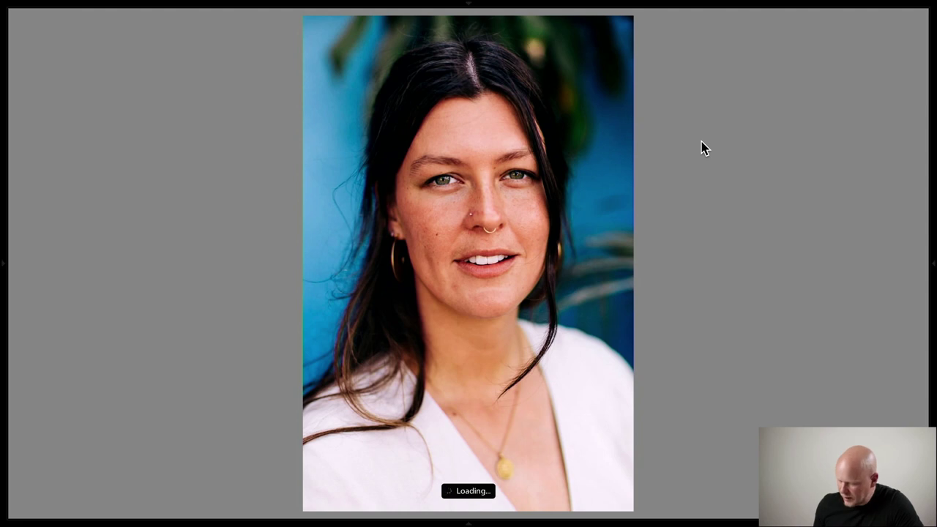
key("Right")
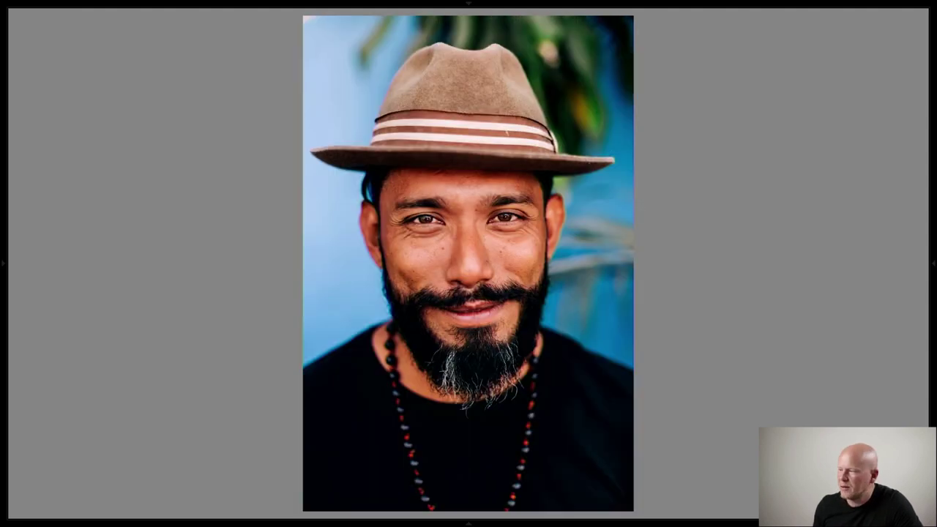
key("Right")
double_click(575, 154)
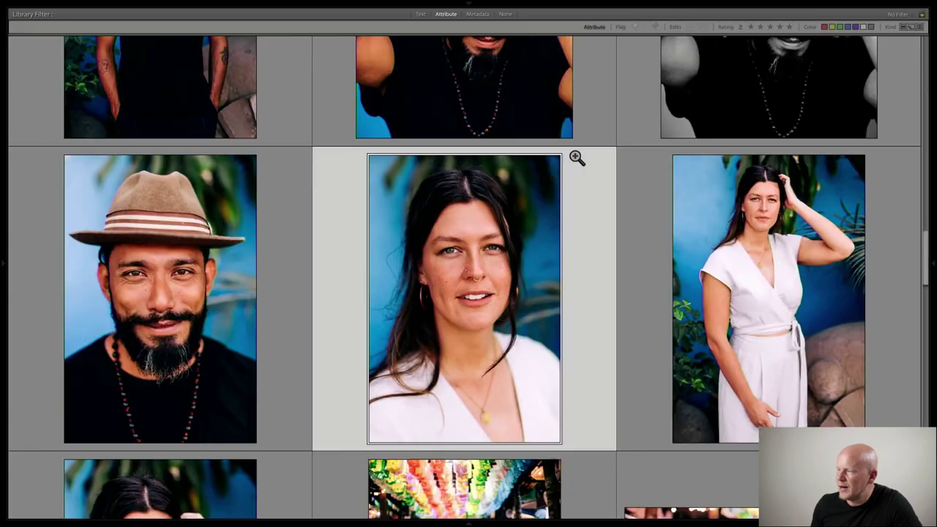